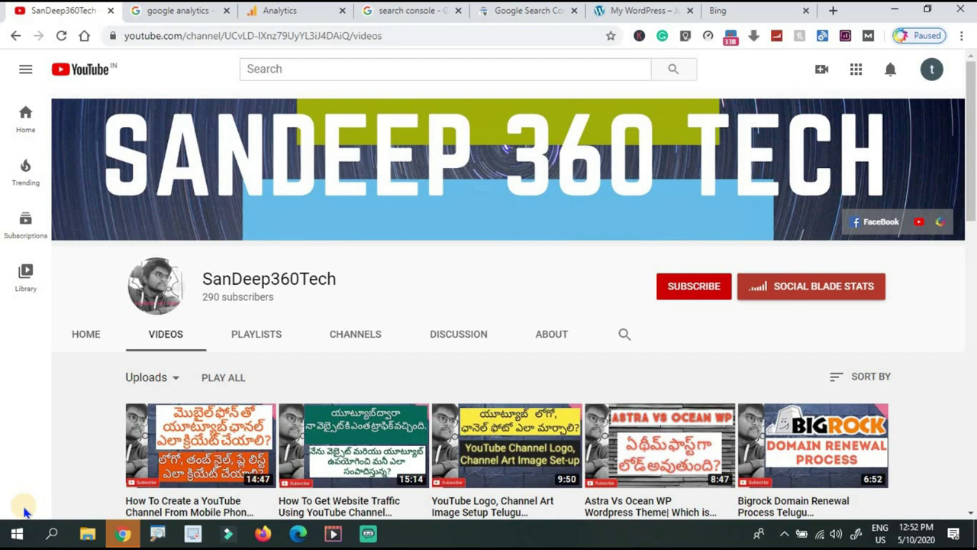
- Load tunesstory.com/login in the Bing tab and log in to the WordPress admin with the registered account's credentials
{"action": "key", "text": "ctrl+6"}
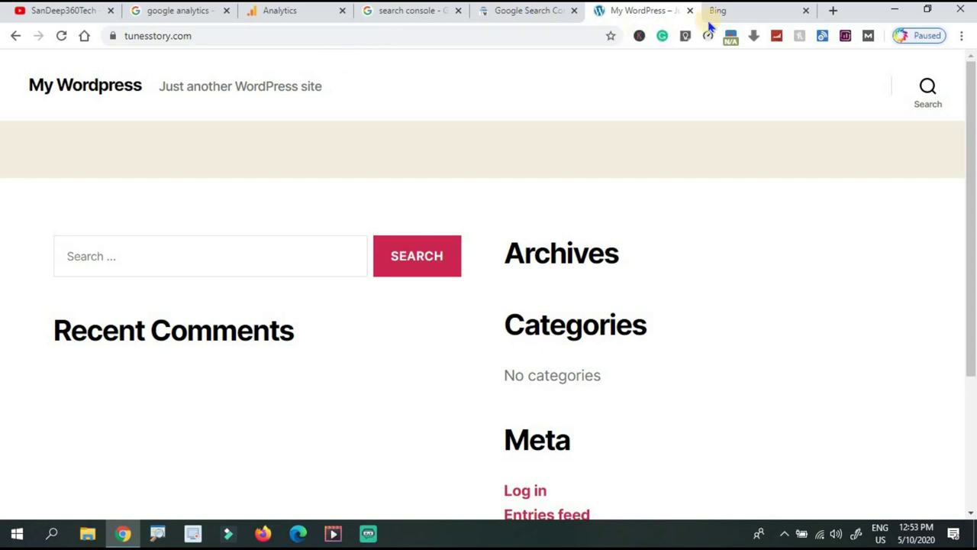
{"action": "left_click", "coordinate": [729, 14]}
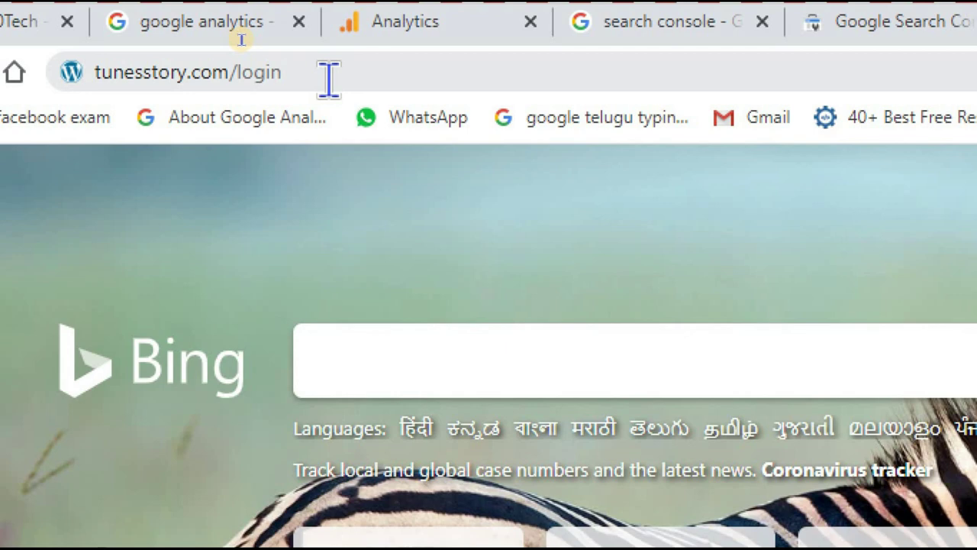
{"action": "left_click", "coordinate": [328, 76]}
{"action": "key", "text": "Escape"}
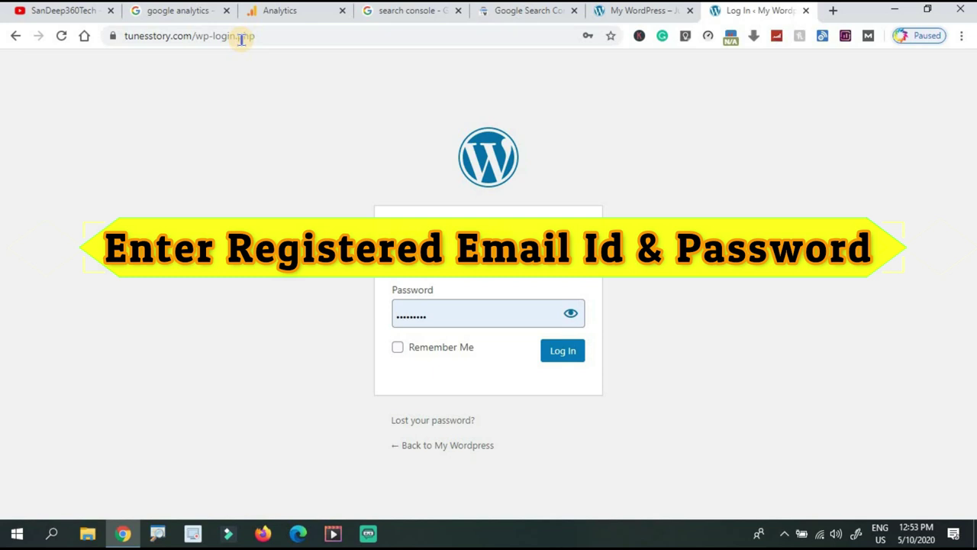
{"action": "left_click", "coordinate": [565, 351]}
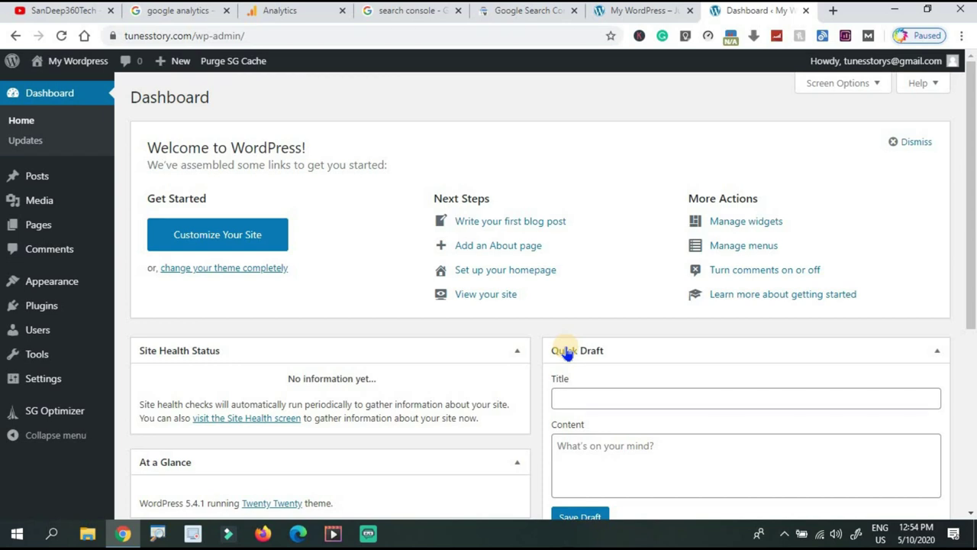
- Look through the Posts, Media Library and Pages lists, and check the public front page of the site
{"action": "mouse_move", "coordinate": [27, 179]}
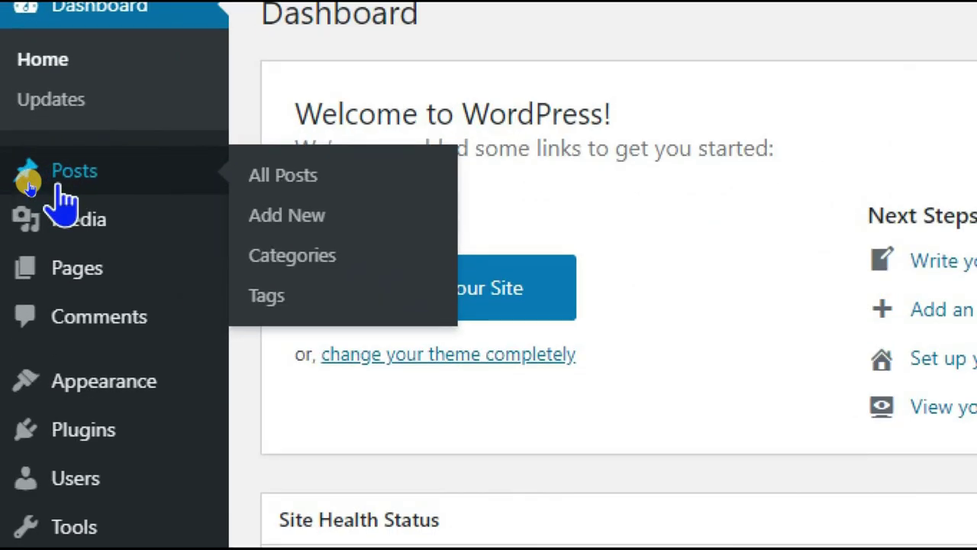
{"action": "left_click", "coordinate": [29, 186]}
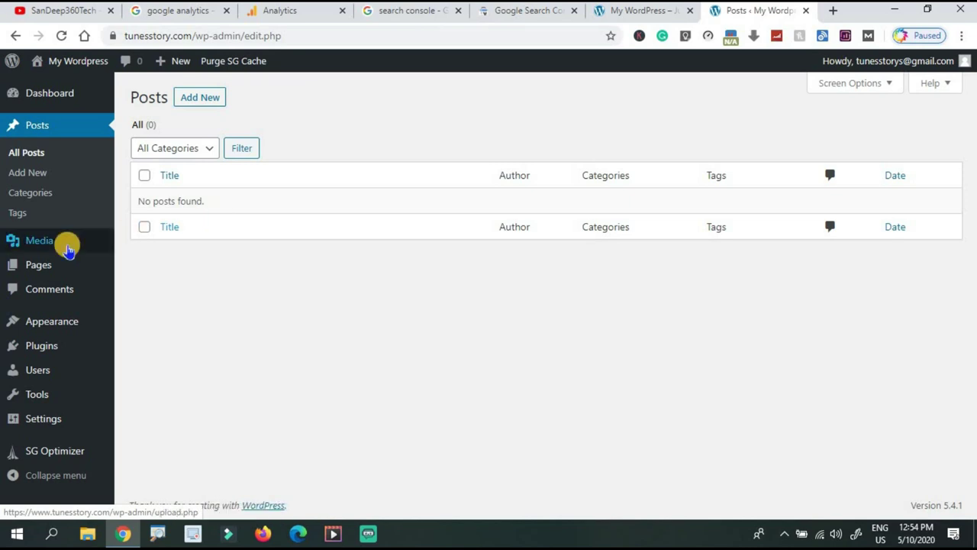
{"action": "left_click", "coordinate": [67, 249]}
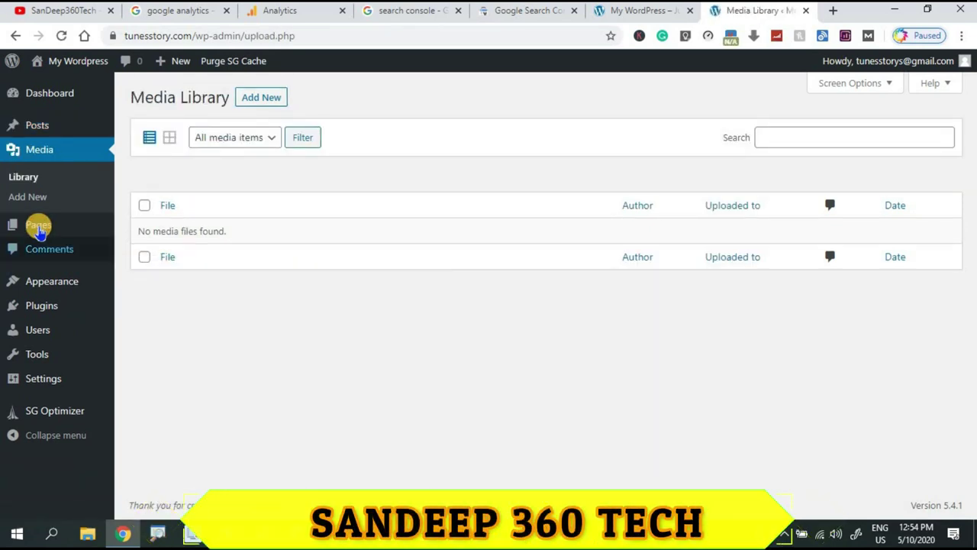
{"action": "left_click", "coordinate": [39, 229]}
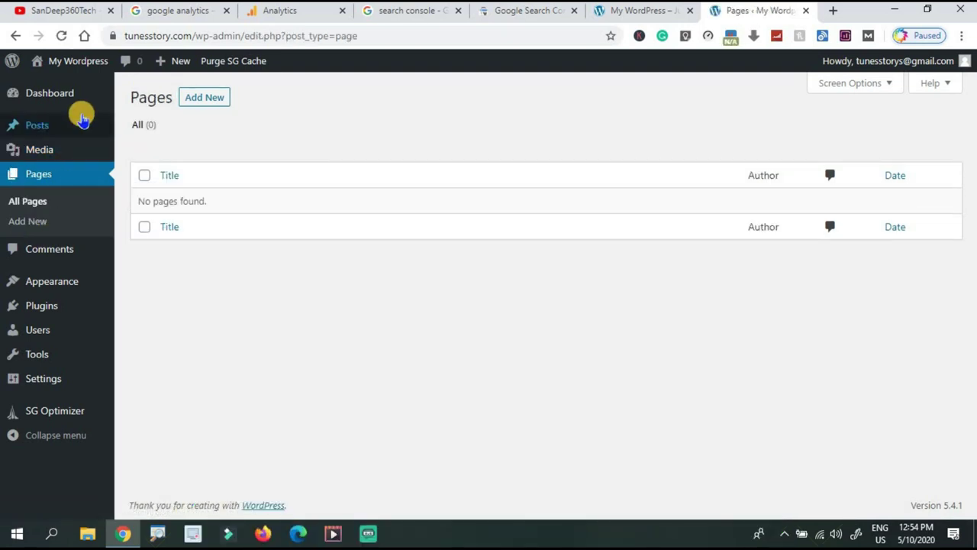
{"action": "left_click", "coordinate": [635, 12]}
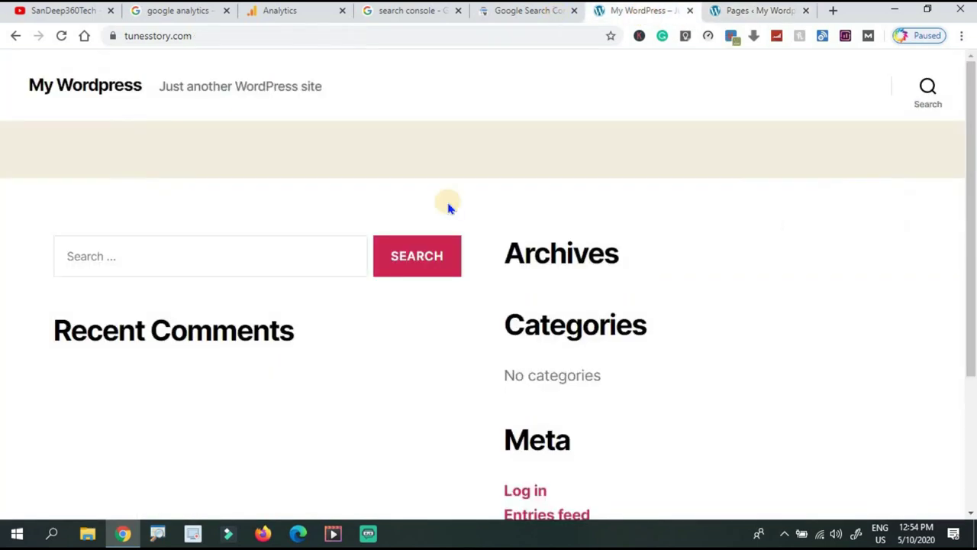
{"action": "left_click", "coordinate": [752, 12]}
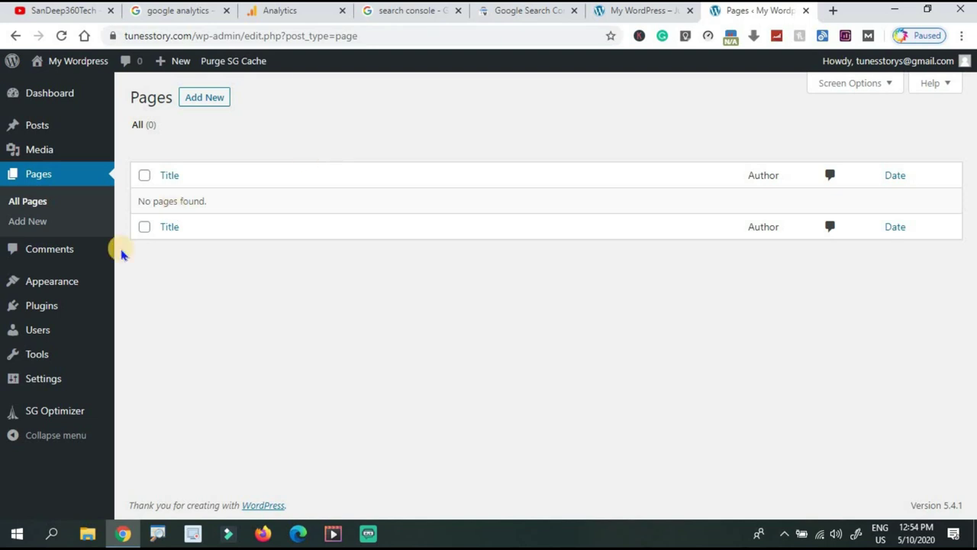
- In the general settings, set the site title to "Tunes Story" and the tagline to "Music , Stories & More"
{"action": "mouse_move", "coordinate": [42, 382]}
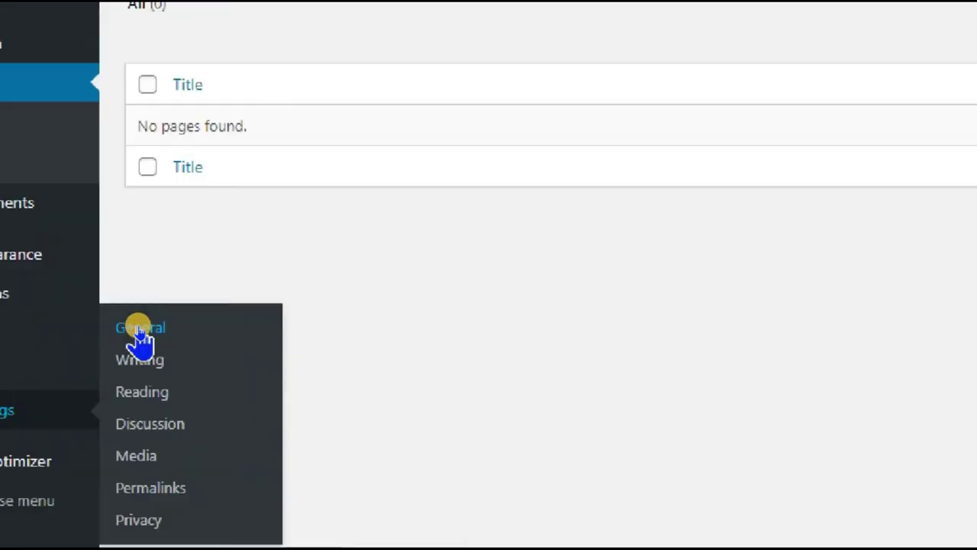
{"action": "left_click", "coordinate": [141, 329]}
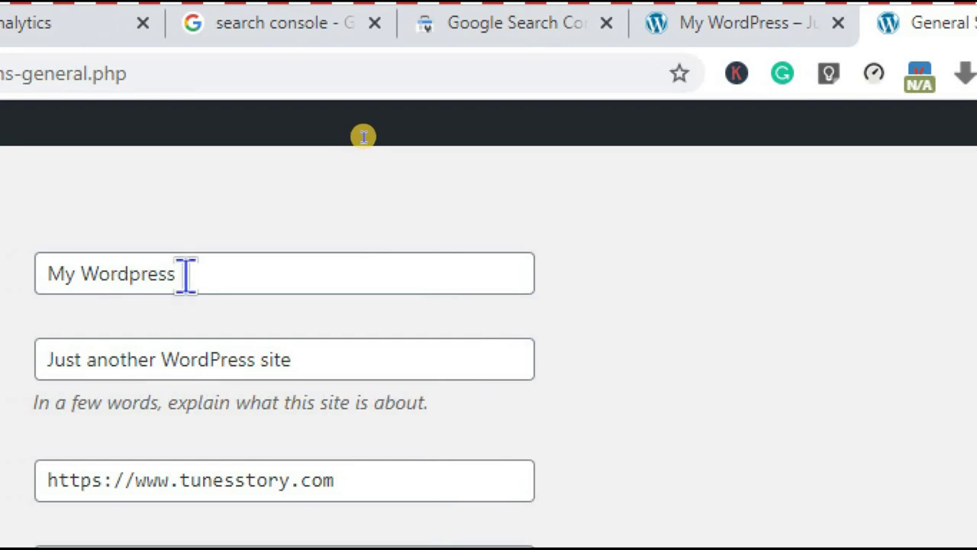
{"action": "key", "text": "ctrl+a"}
{"action": "left_click", "coordinate": [185, 275]}
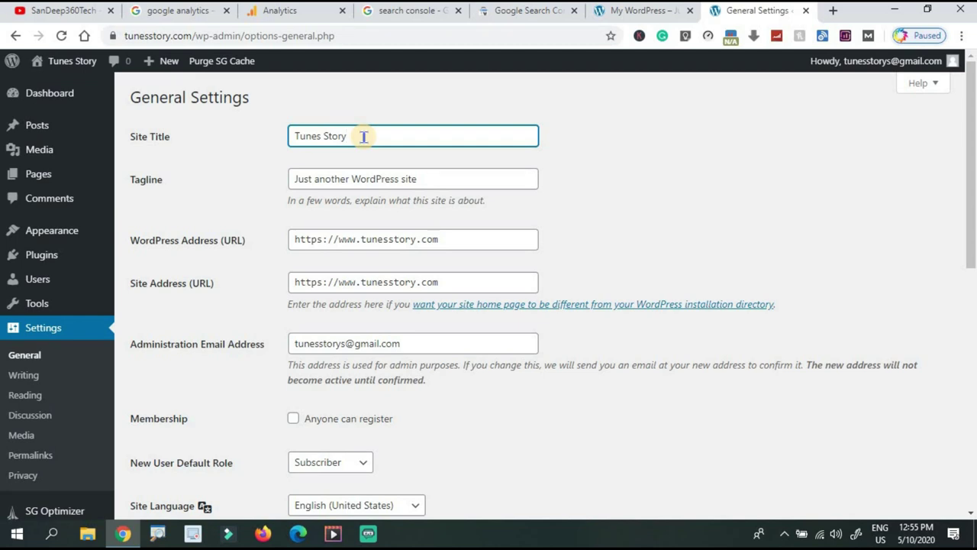
{"action": "triple_click", "coordinate": [446, 187]}
{"action": "key", "text": "BackSpace"}
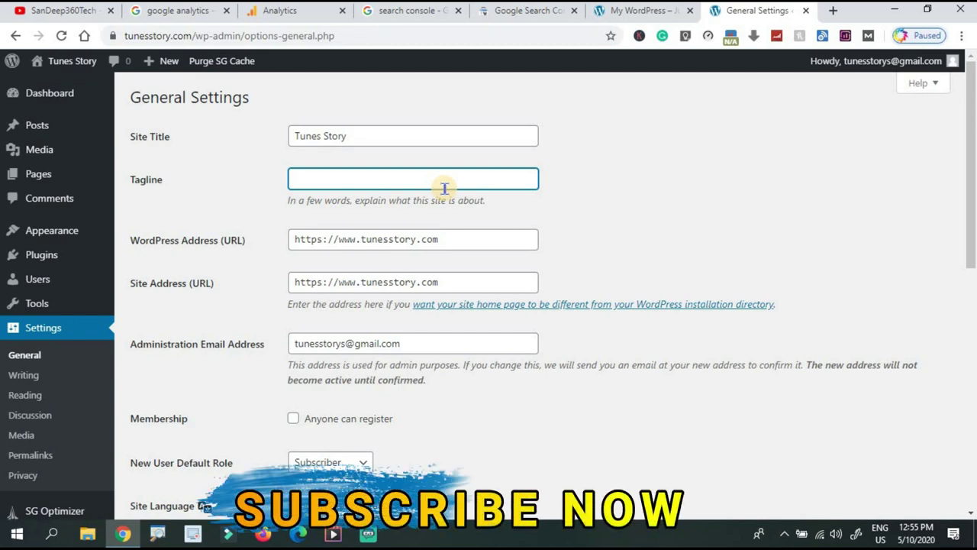
{"action": "type", "text": "Music , Stories & More"}
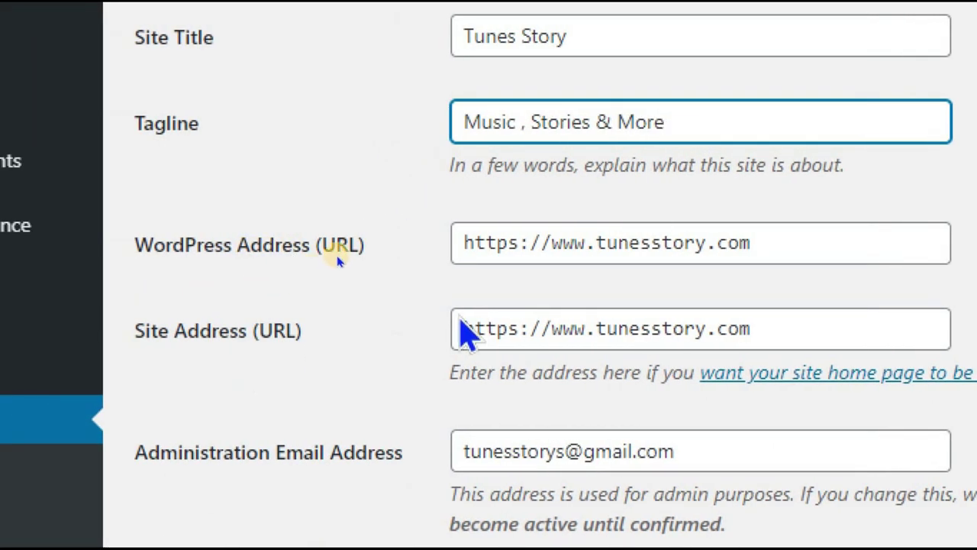
{"action": "left_click", "coordinate": [513, 242]}
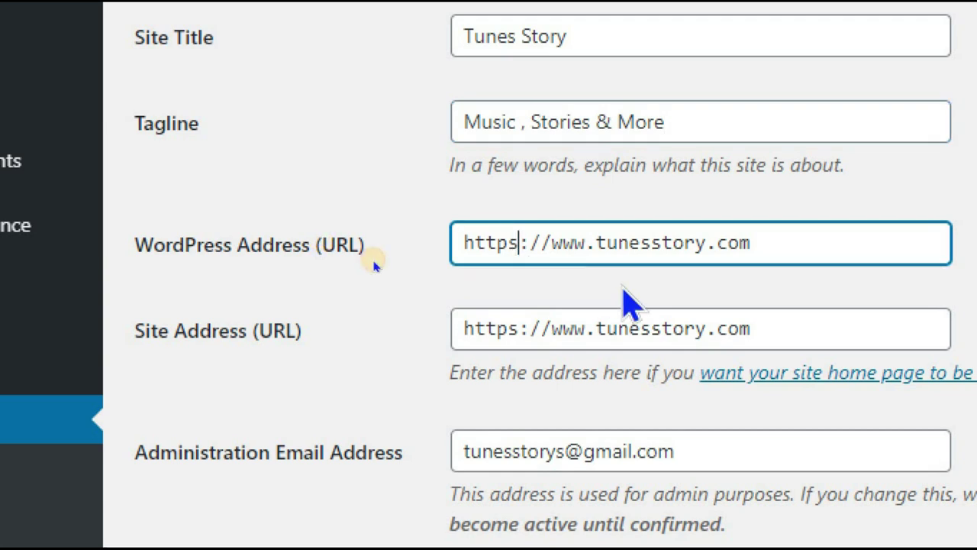
{"action": "key", "text": "BackSpace"}
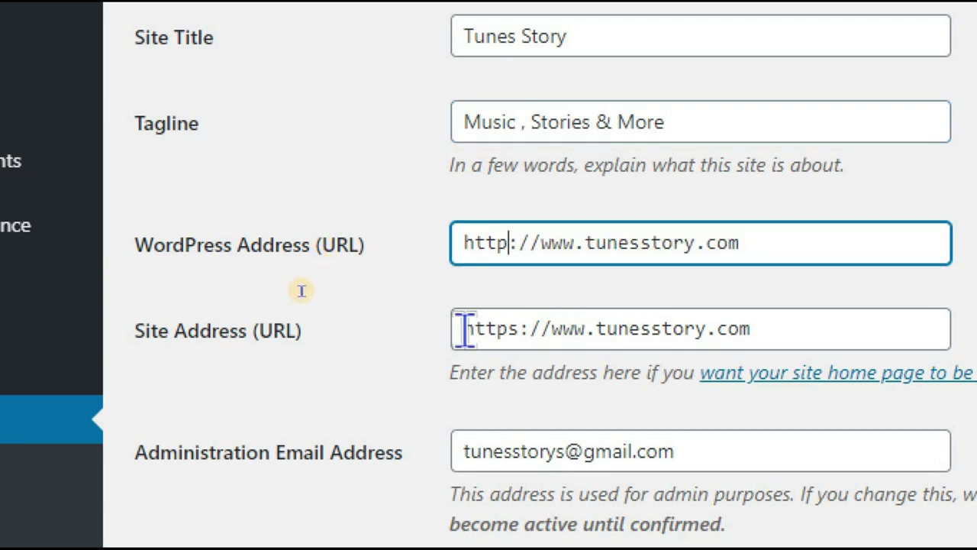
{"action": "left_click", "coordinate": [523, 330]}
{"action": "key", "text": "BackSpace"}
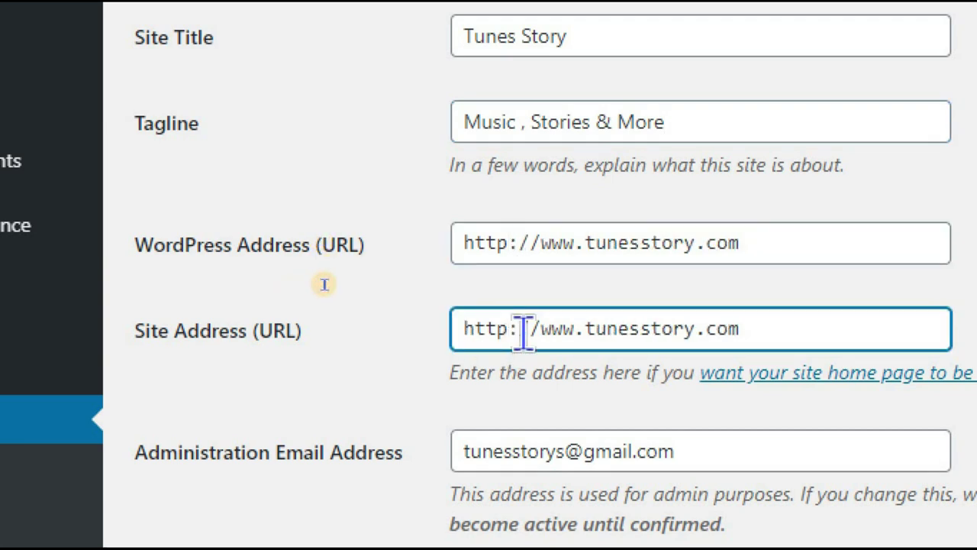
{"action": "type", "text": "s"}
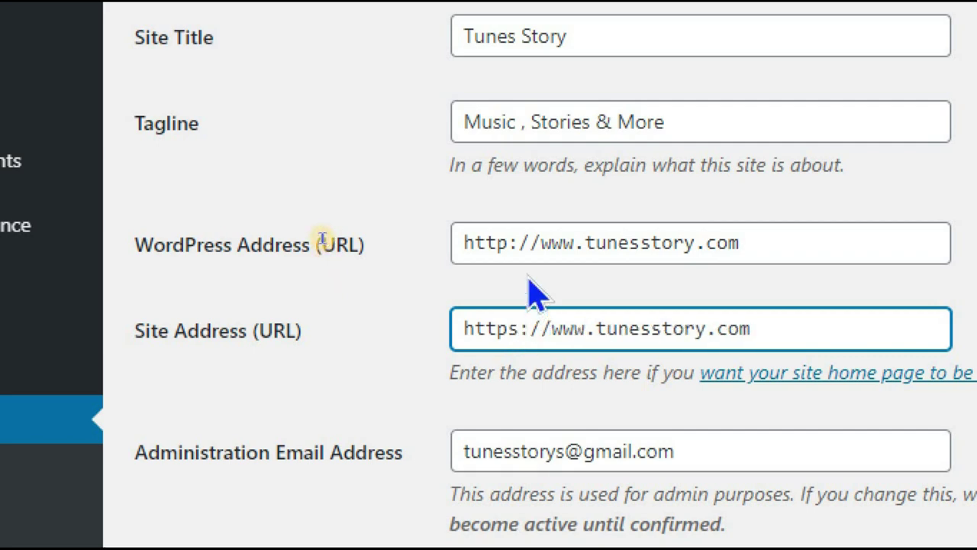
{"action": "left_click", "coordinate": [511, 240]}
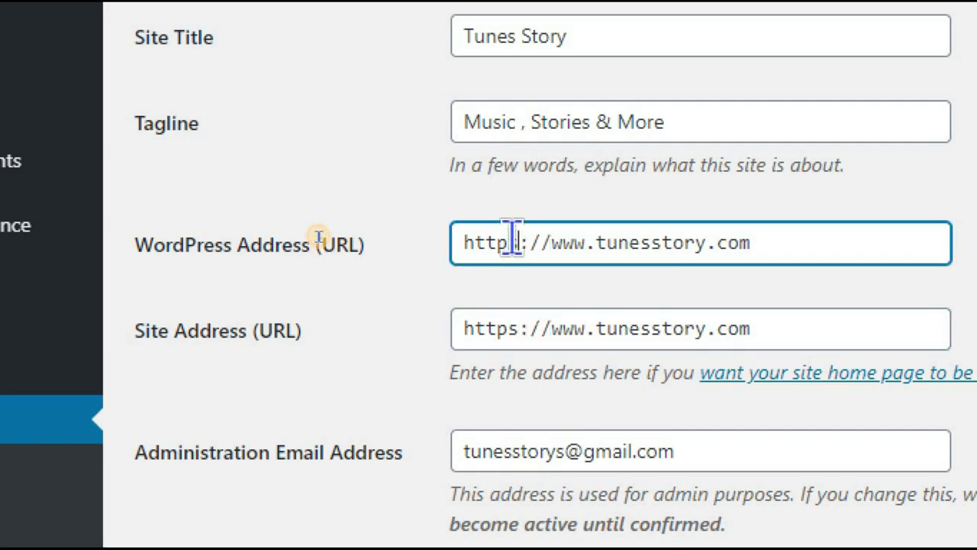
{"action": "type", "text": "s"}
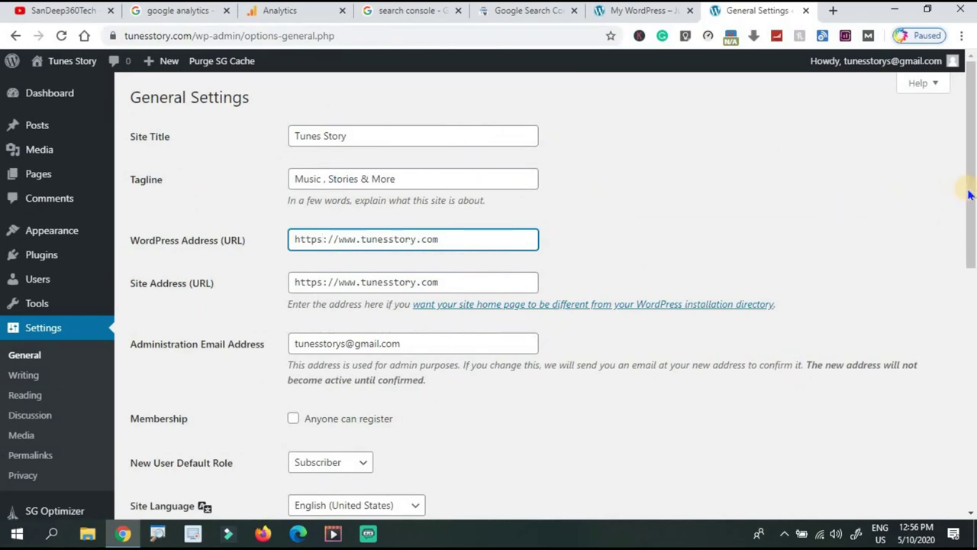
- Save the general settings and check the permalink settings for the Post name structure
{"action": "left_click_drag", "start_coordinate": [972, 191], "coordinate": [968, 465]}
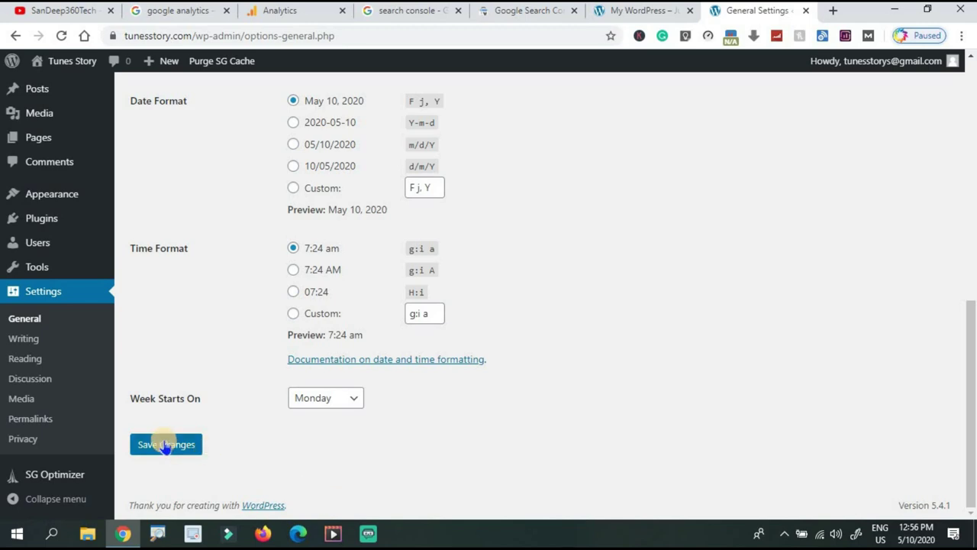
{"action": "left_click", "coordinate": [165, 445]}
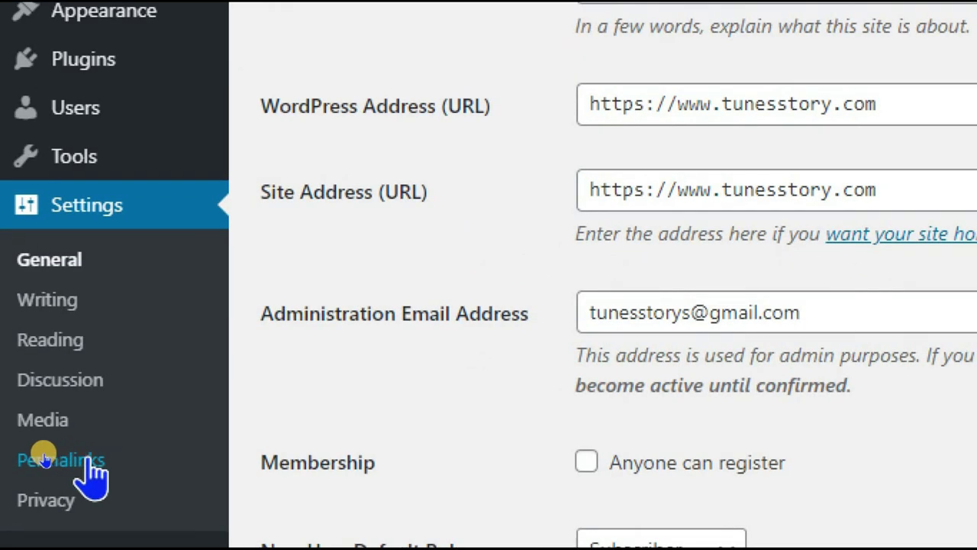
{"action": "left_click", "coordinate": [57, 458]}
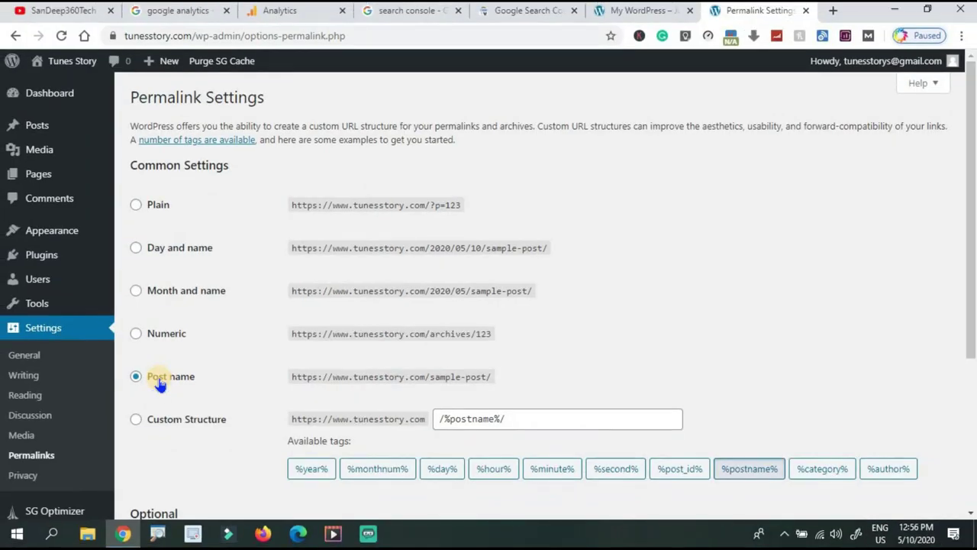
{"action": "scroll", "coordinate": [160, 386], "scroll_direction": "down", "scroll_amount": 3}
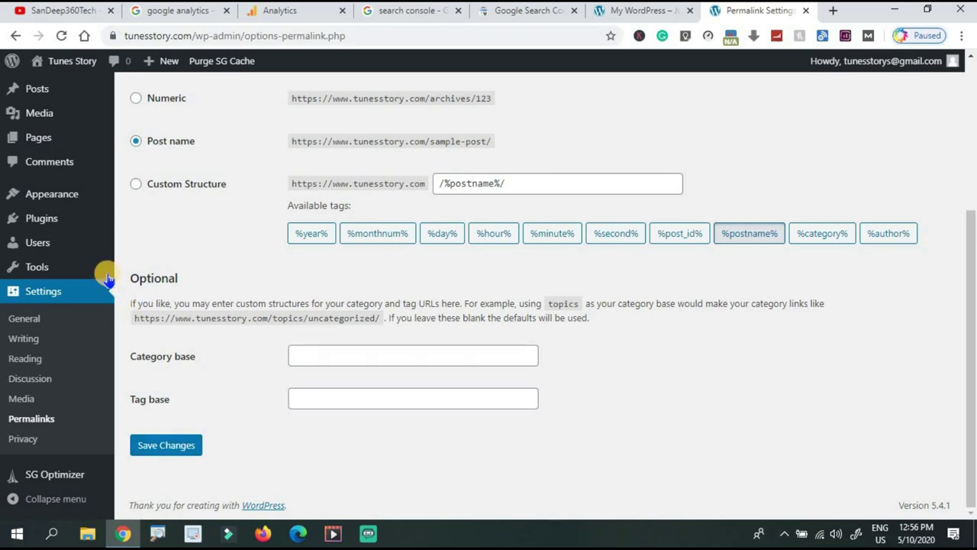
- Go to the site's themes and show the popular themes available for adding
{"action": "mouse_move", "coordinate": [70, 206]}
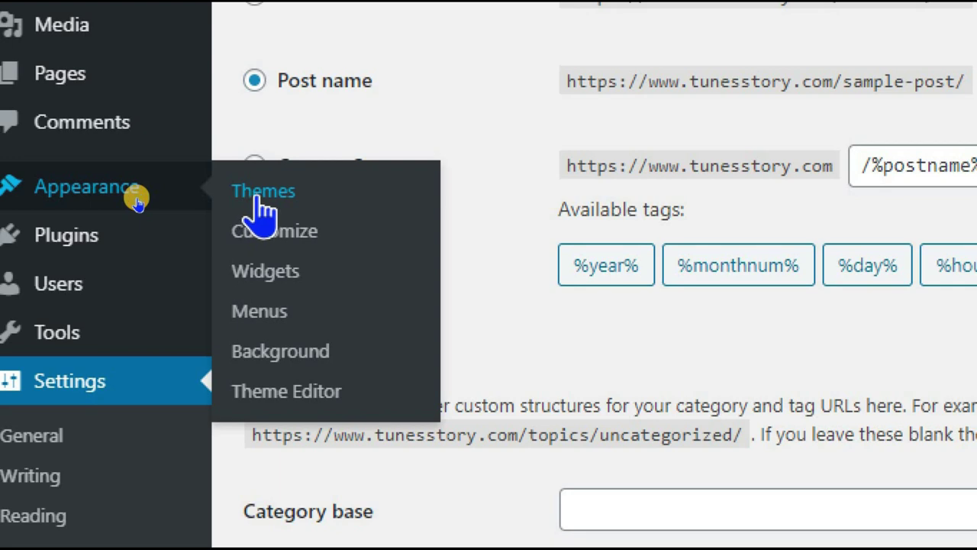
{"action": "left_click", "coordinate": [260, 194]}
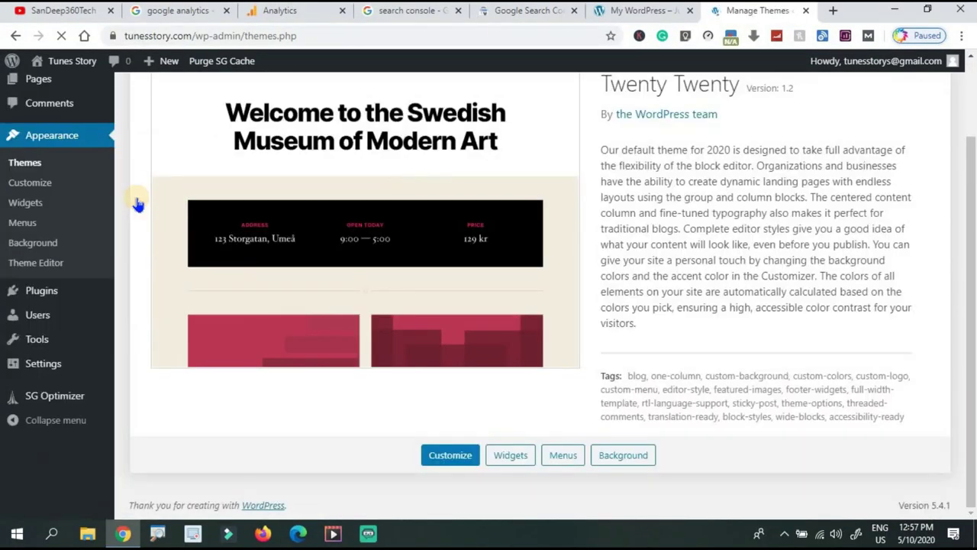
{"action": "left_click_drag", "start_coordinate": [970, 167], "coordinate": [970, 101]}
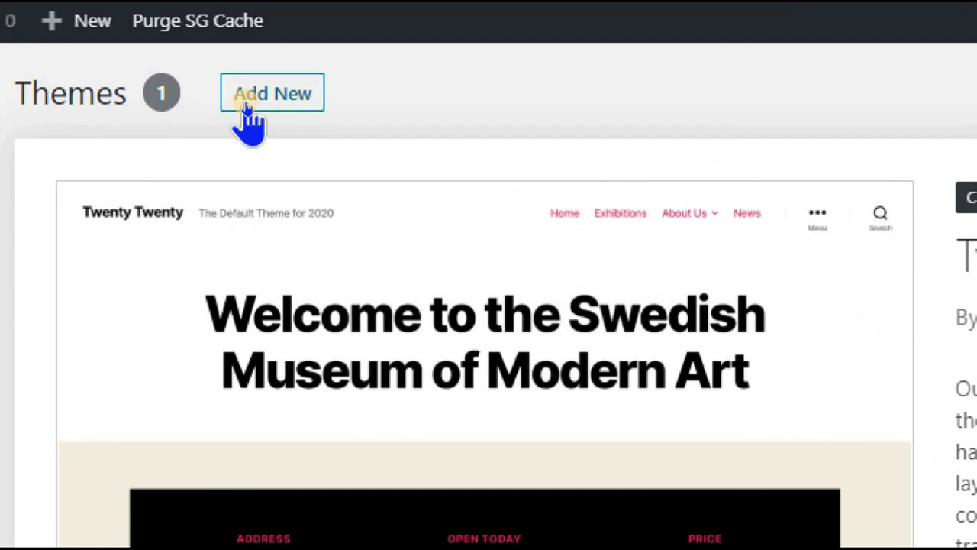
{"action": "left_click", "coordinate": [246, 106]}
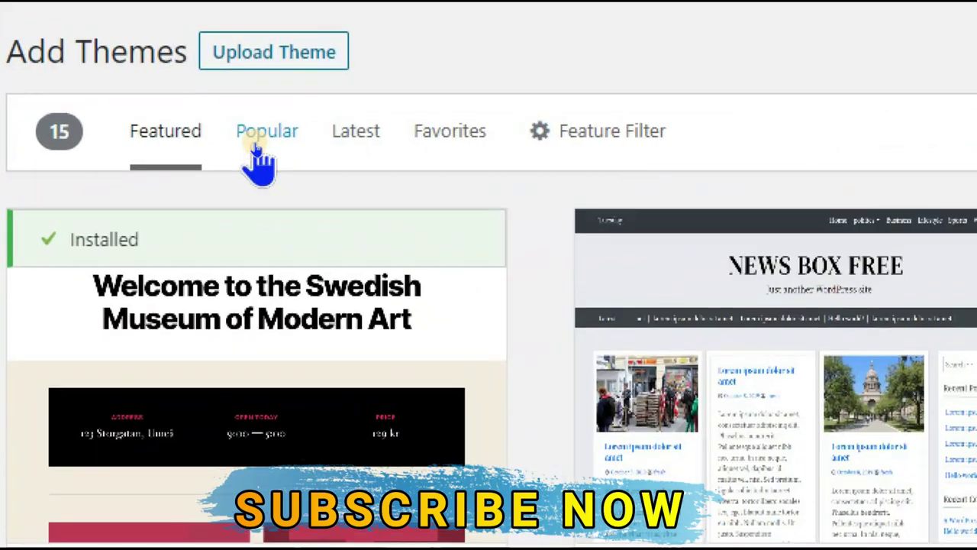
{"action": "left_click", "coordinate": [257, 142]}
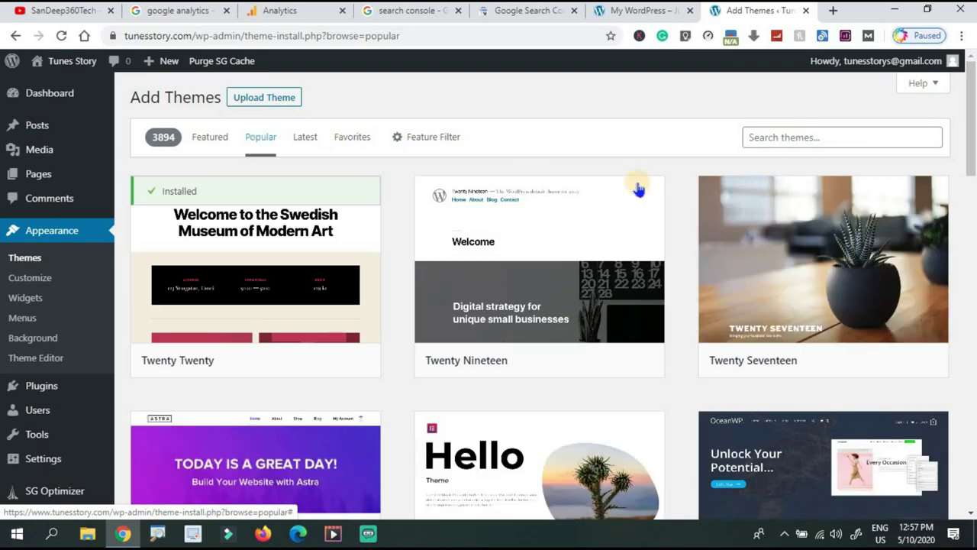
- Install the Astra theme from the popular themes and activate it on the site
{"action": "left_click_drag", "start_coordinate": [971, 144], "coordinate": [971, 197]}
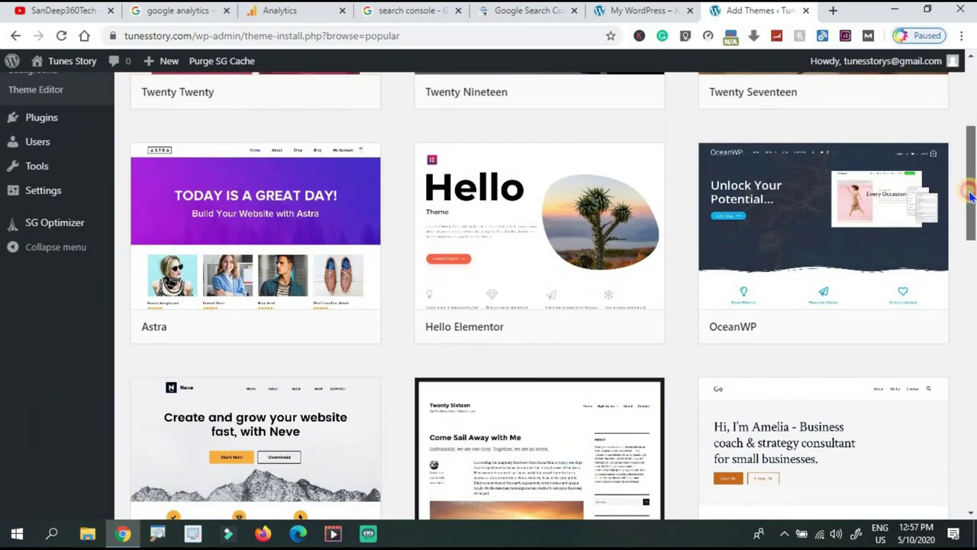
{"action": "mouse_move", "coordinate": [132, 301]}
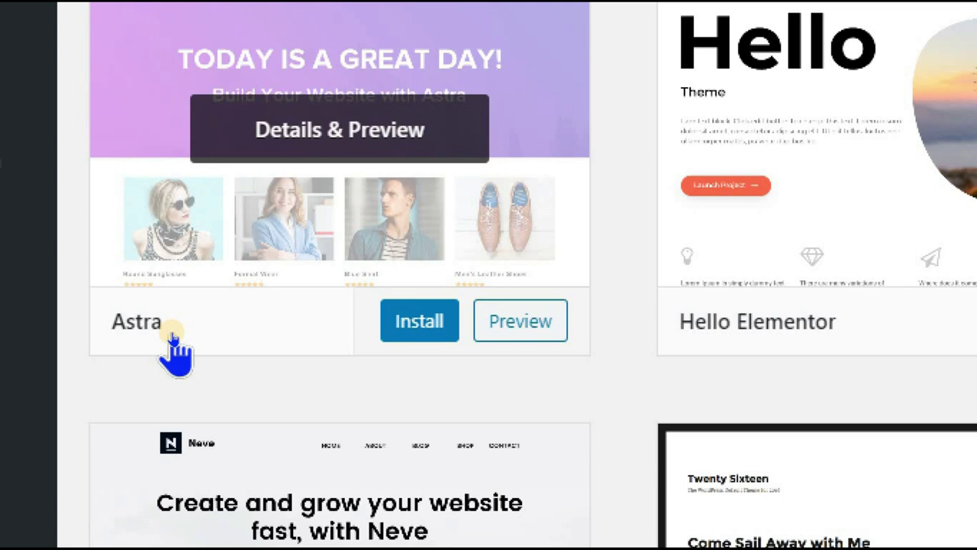
{"action": "left_click", "coordinate": [400, 330]}
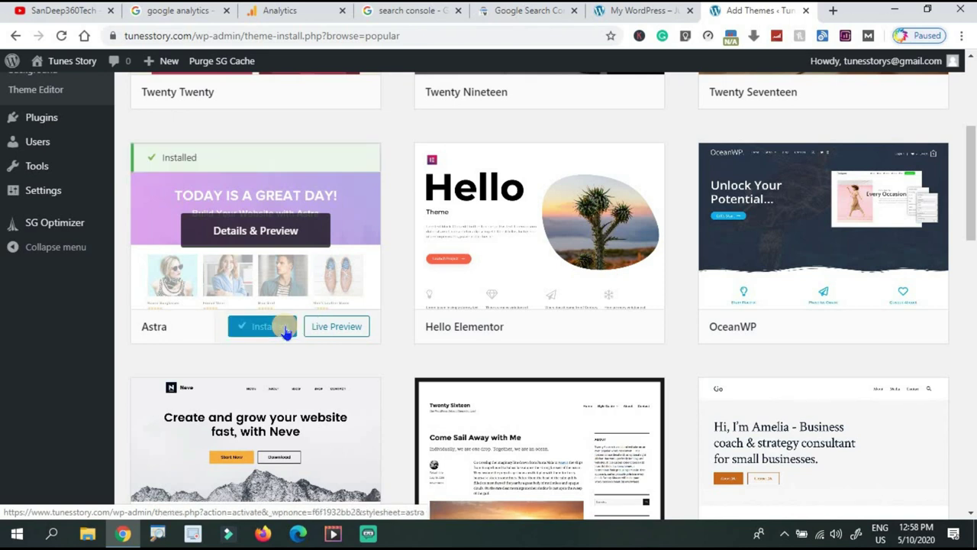
{"action": "left_click", "coordinate": [272, 327]}
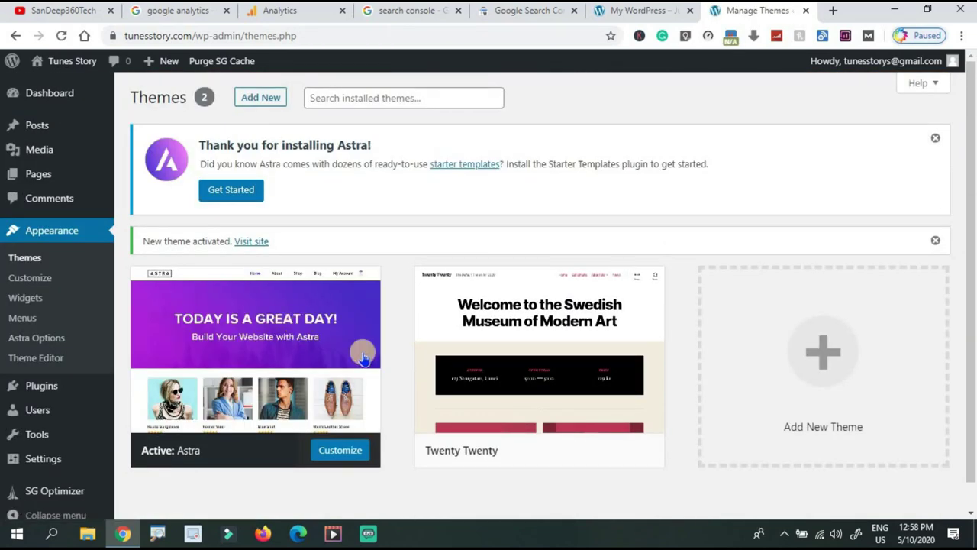
{"action": "mouse_move", "coordinate": [476, 373]}
{"action": "mouse_move", "coordinate": [334, 365]}
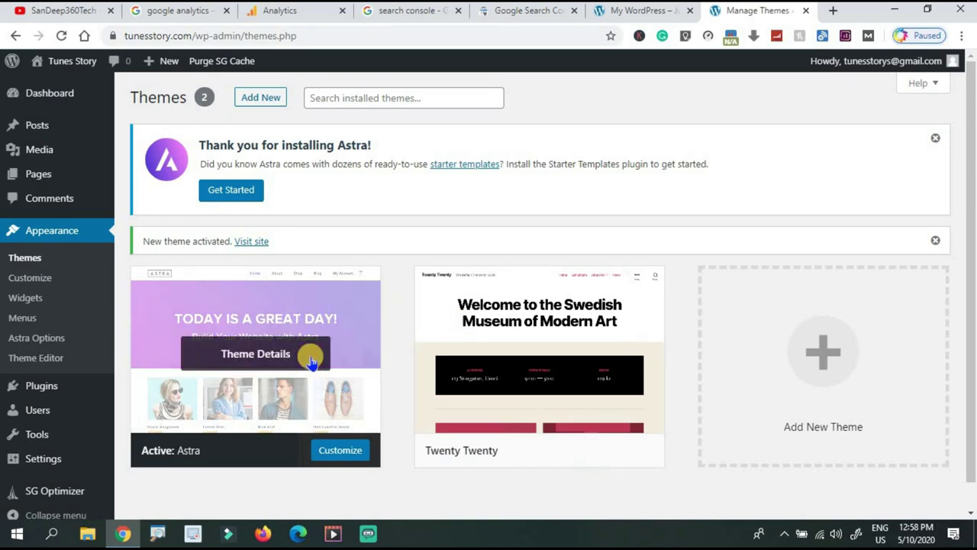
- Reload the site's front page to check it with the Astra theme, and return to the themes management page
{"action": "mouse_move", "coordinate": [462, 326]}
{"action": "mouse_move", "coordinate": [491, 302]}
{"action": "key", "text": "ctrl+shift+Tab"}
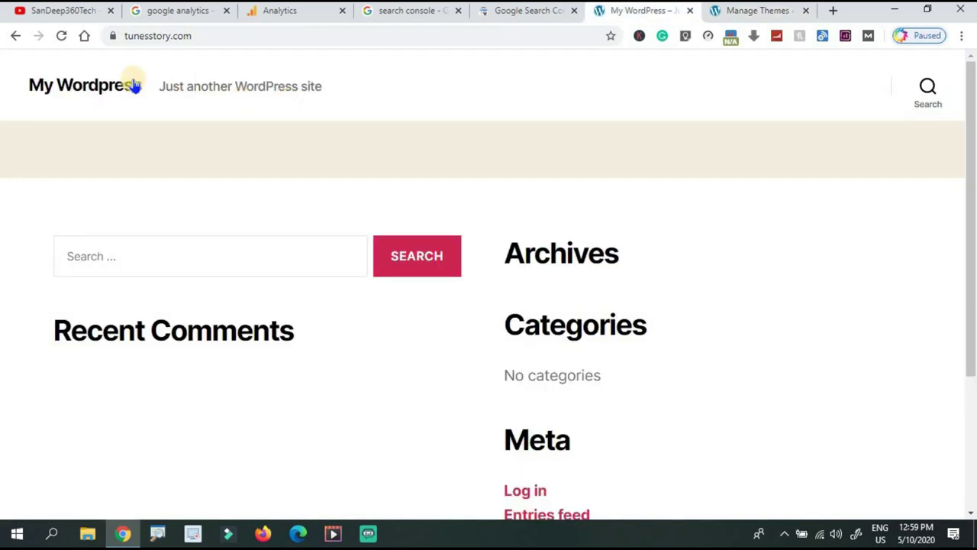
{"action": "left_click", "coordinate": [62, 38]}
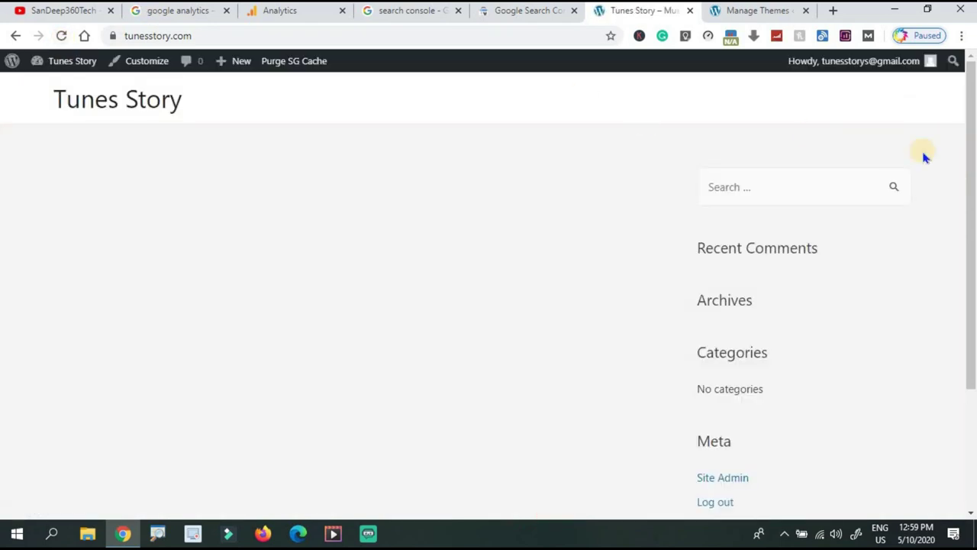
{"action": "mouse_move", "coordinate": [971, 132]}
{"action": "left_mouse_down"}
{"action": "mouse_move", "coordinate": [970, 290]}
{"action": "mouse_move", "coordinate": [971, 132]}
{"action": "left_mouse_up"}
{"action": "left_click", "coordinate": [755, 10]}
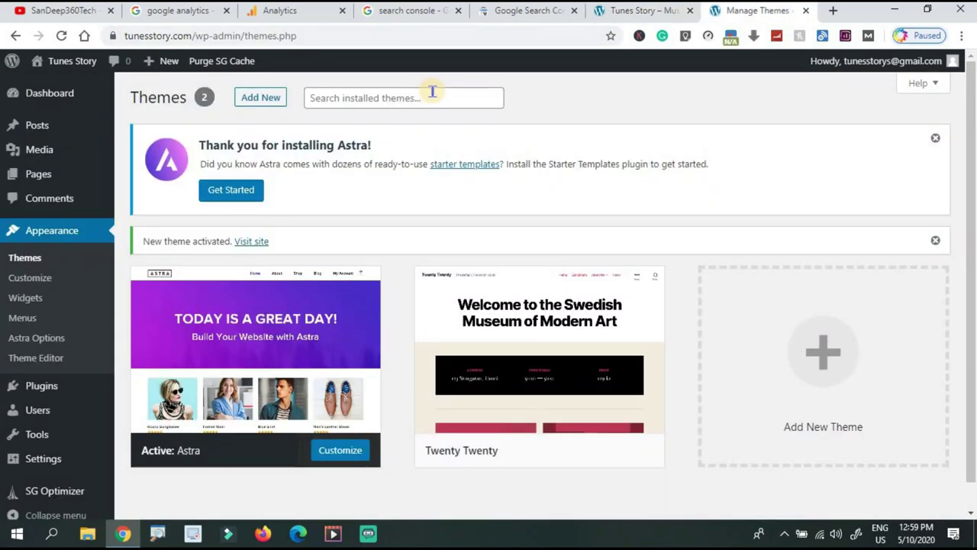
- Go to the site's plugins and show the popular plugins available for adding
{"action": "mouse_move", "coordinate": [48, 384]}
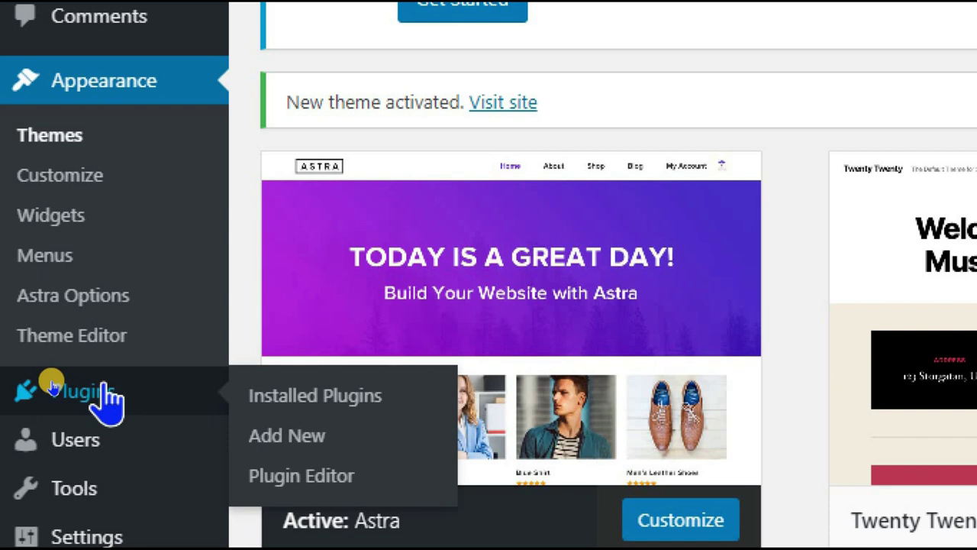
{"action": "left_click", "coordinate": [306, 399]}
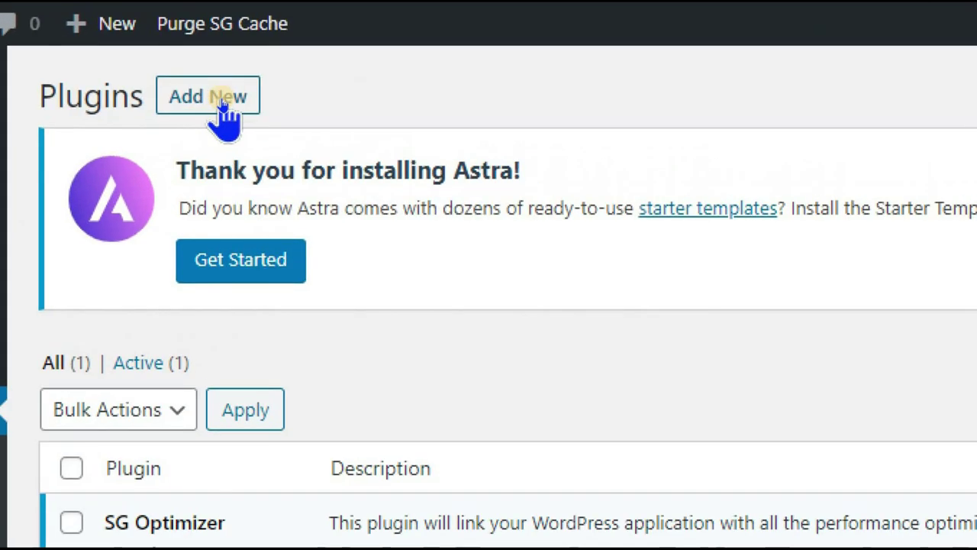
{"action": "left_click", "coordinate": [219, 107]}
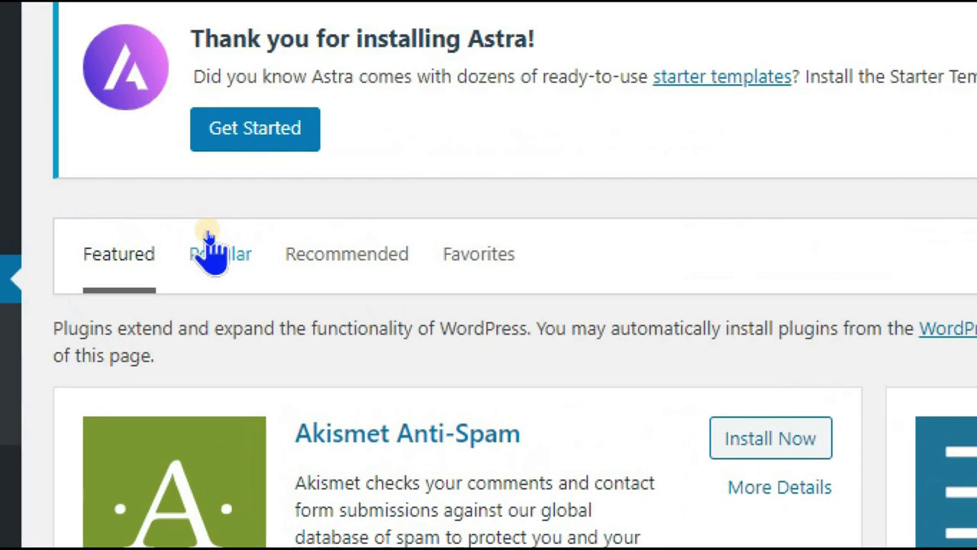
{"action": "left_click", "coordinate": [218, 254]}
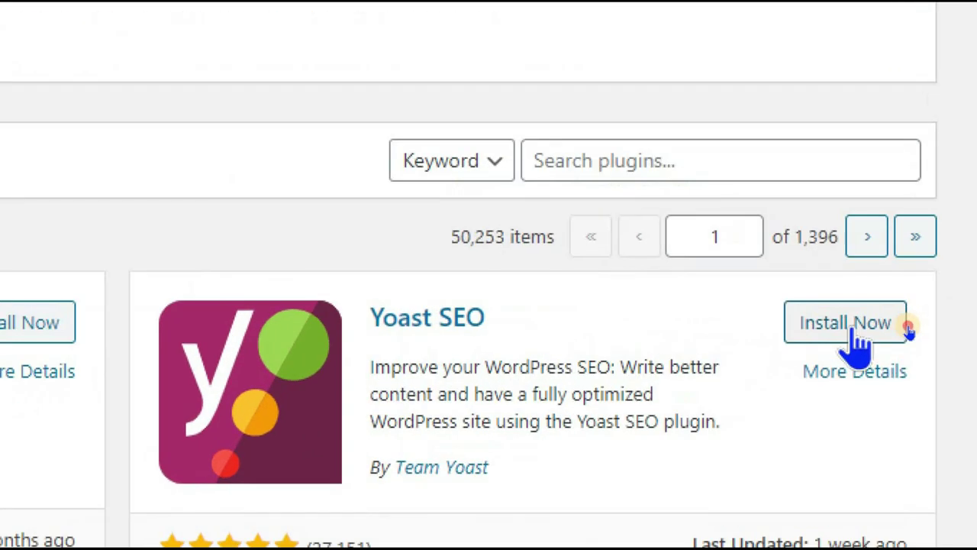
- Install the Yoast SEO, Classic Editor and Limit Login Attempts Reloaded plugins from the popular plugins
{"action": "left_click", "coordinate": [907, 326]}
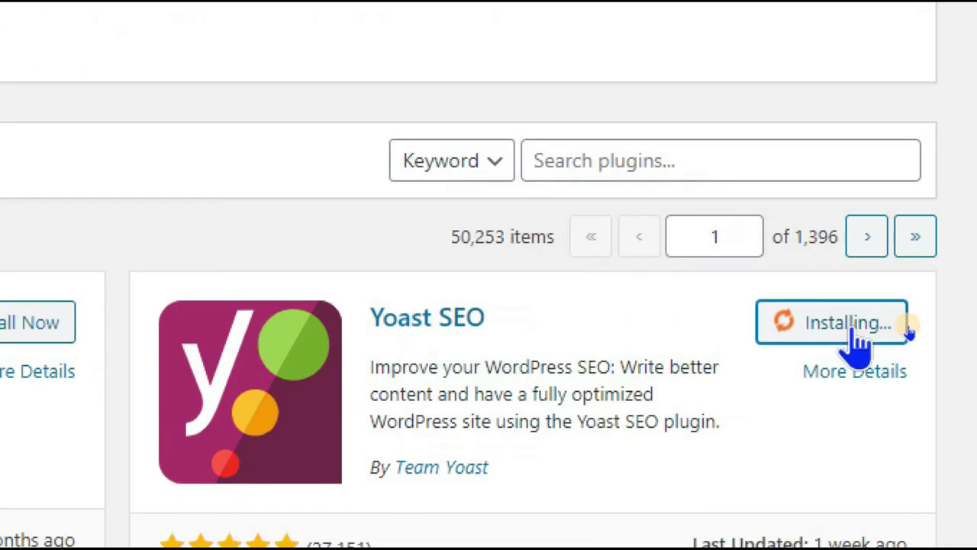
{"action": "scroll", "coordinate": [821, 241], "scroll_direction": "down", "scroll_amount": 4}
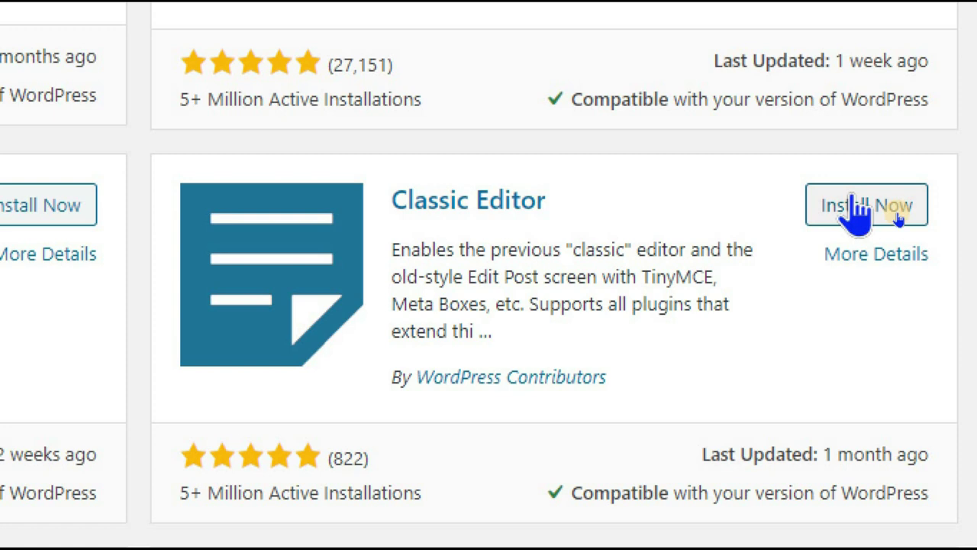
{"action": "left_click", "coordinate": [853, 205]}
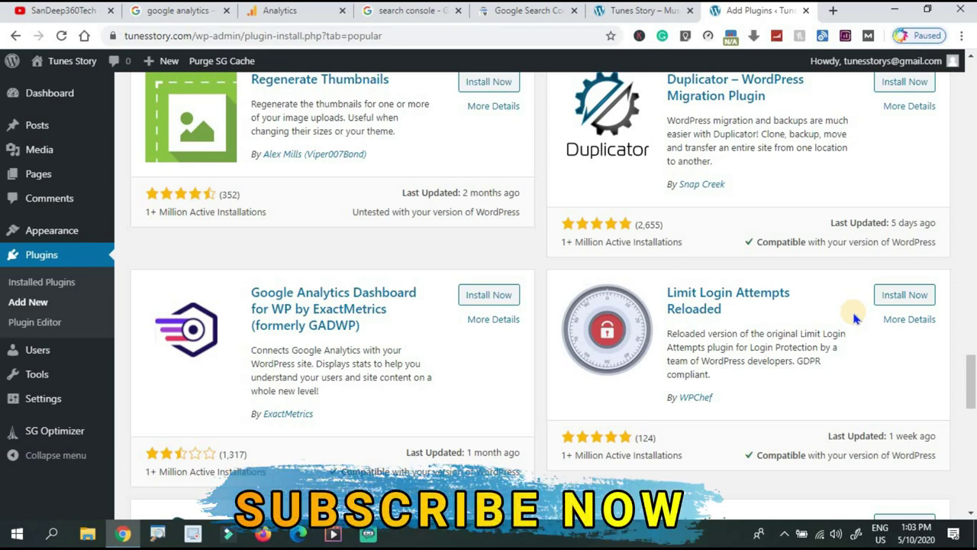
{"action": "left_click", "coordinate": [902, 300]}
- Select all installed plugins, activate them together with a bulk action, and review the plugin list
{"action": "scroll", "coordinate": [901, 229], "scroll_direction": "up", "scroll_amount": 15}
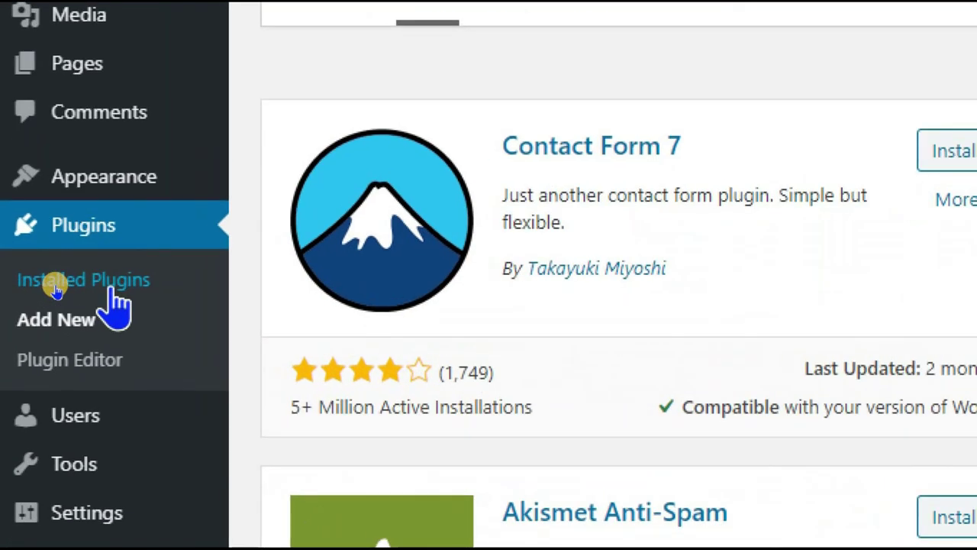
{"action": "left_click", "coordinate": [114, 291]}
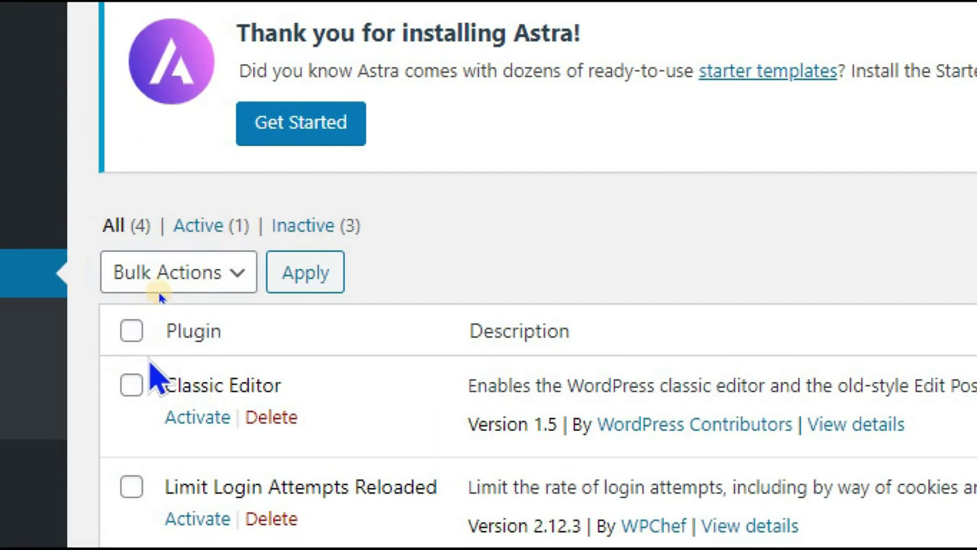
{"action": "left_click", "coordinate": [131, 331]}
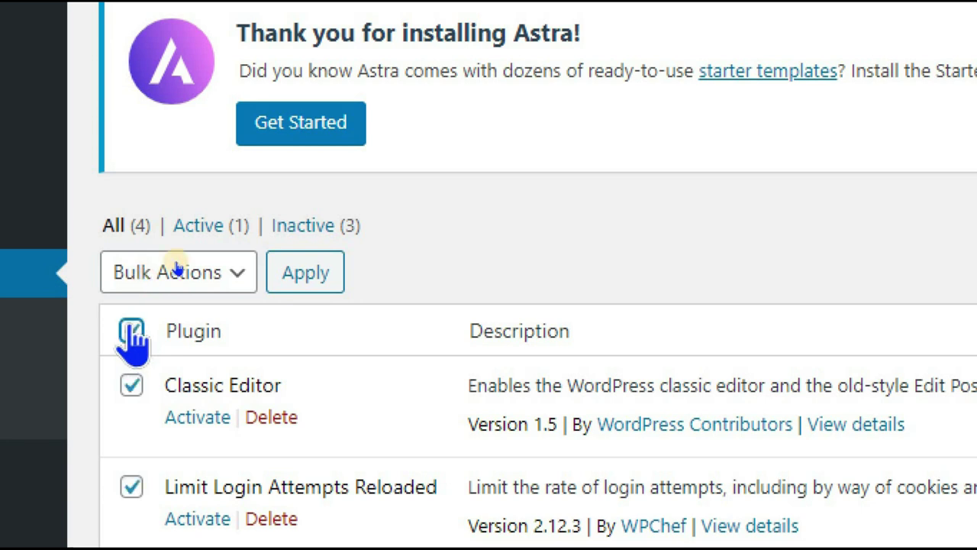
{"action": "left_click", "coordinate": [201, 276]}
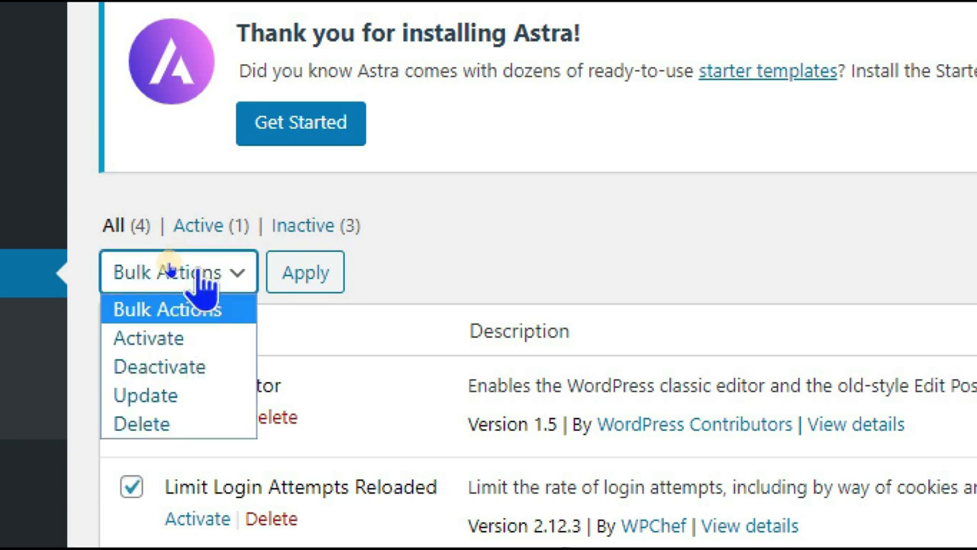
{"action": "left_click", "coordinate": [162, 344]}
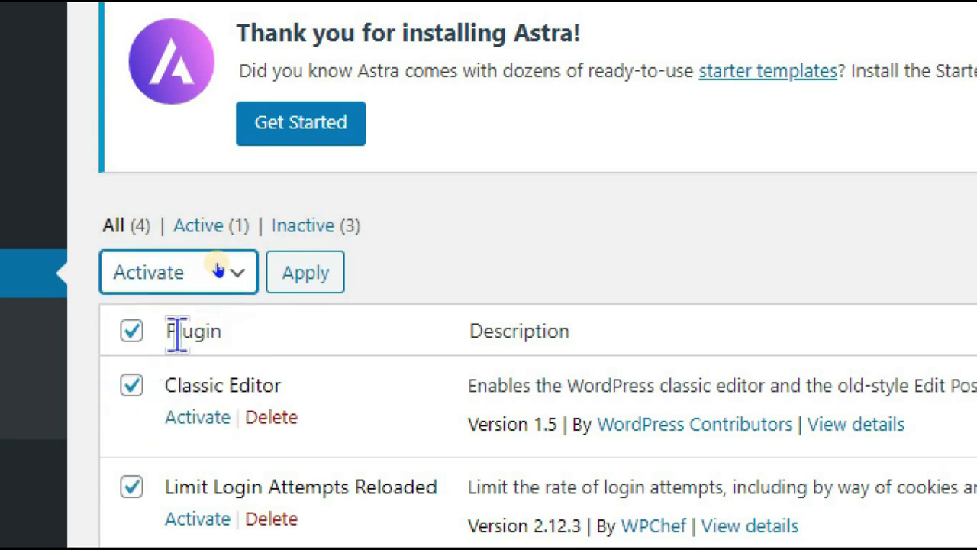
{"action": "left_click", "coordinate": [315, 290]}
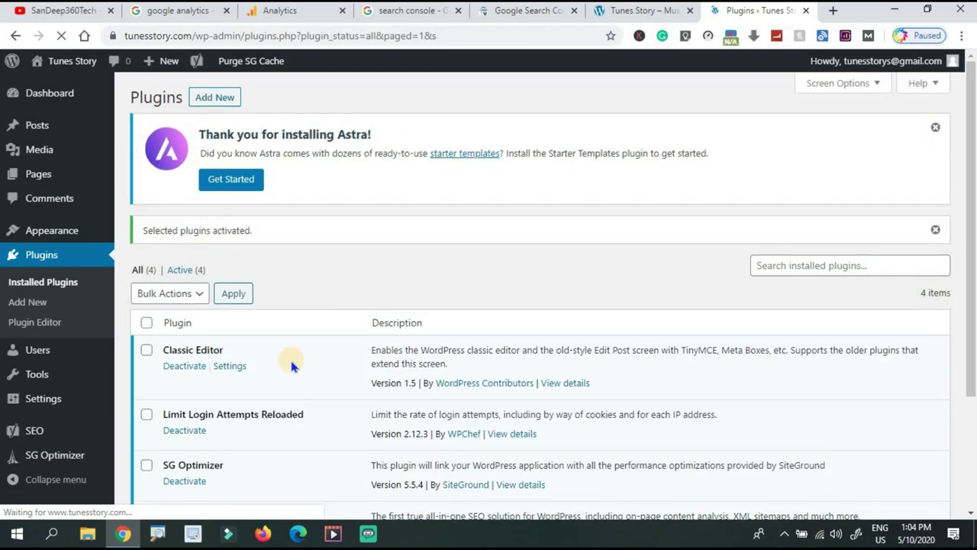
{"action": "left_click", "coordinate": [966, 229]}
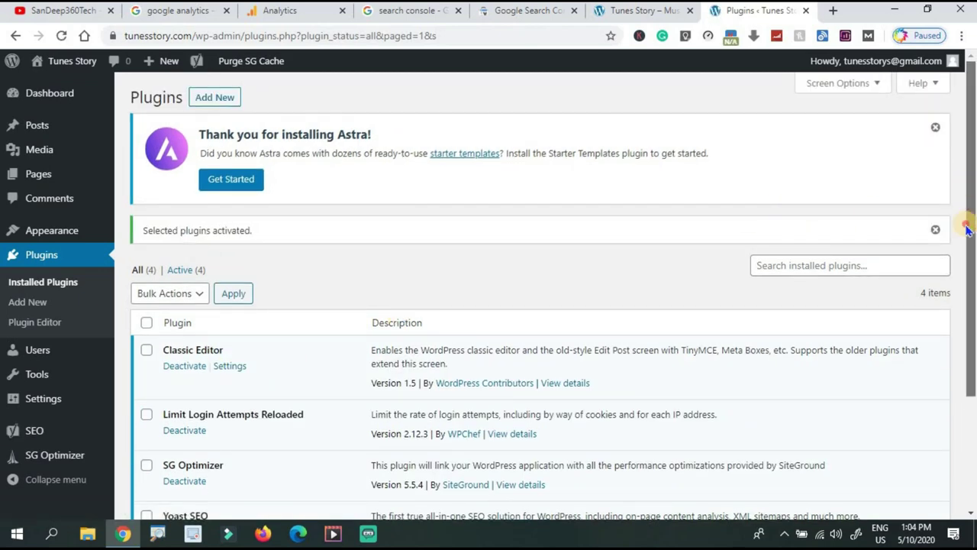
{"action": "left_click_drag", "start_coordinate": [966, 229], "coordinate": [966, 158]}
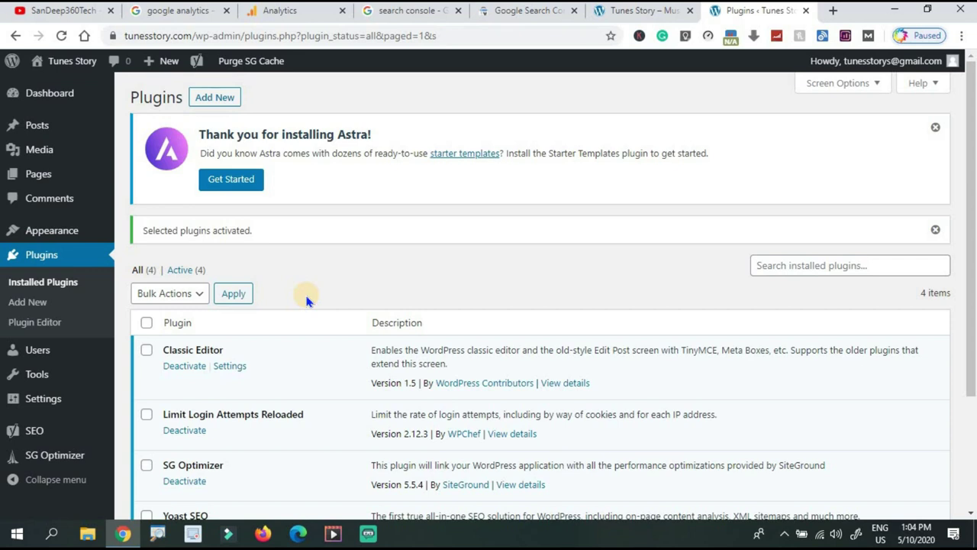
- Open the theme customizer and look through its Global options, including the Colors section
{"action": "mouse_move", "coordinate": [32, 232]}
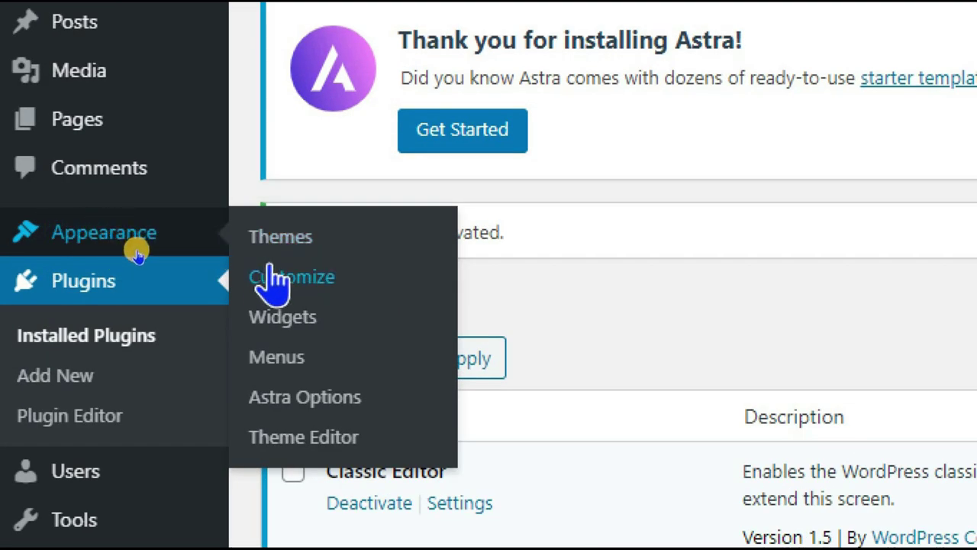
{"action": "left_click", "coordinate": [276, 282]}
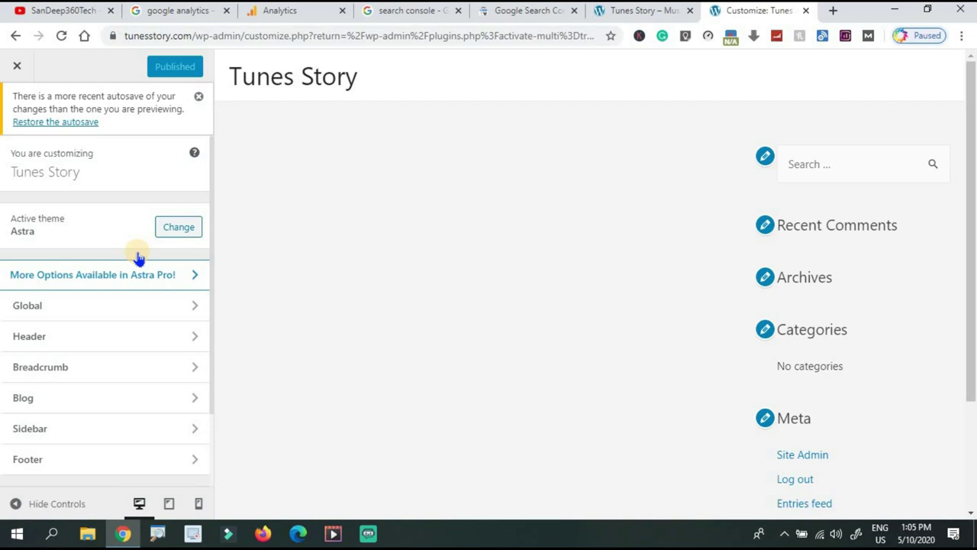
{"action": "left_click", "coordinate": [93, 308]}
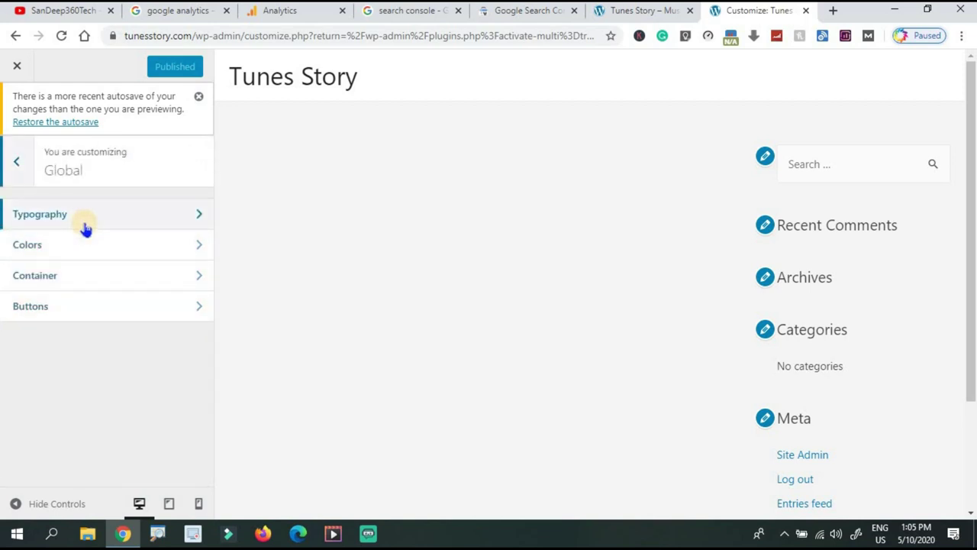
{"action": "left_click", "coordinate": [85, 226]}
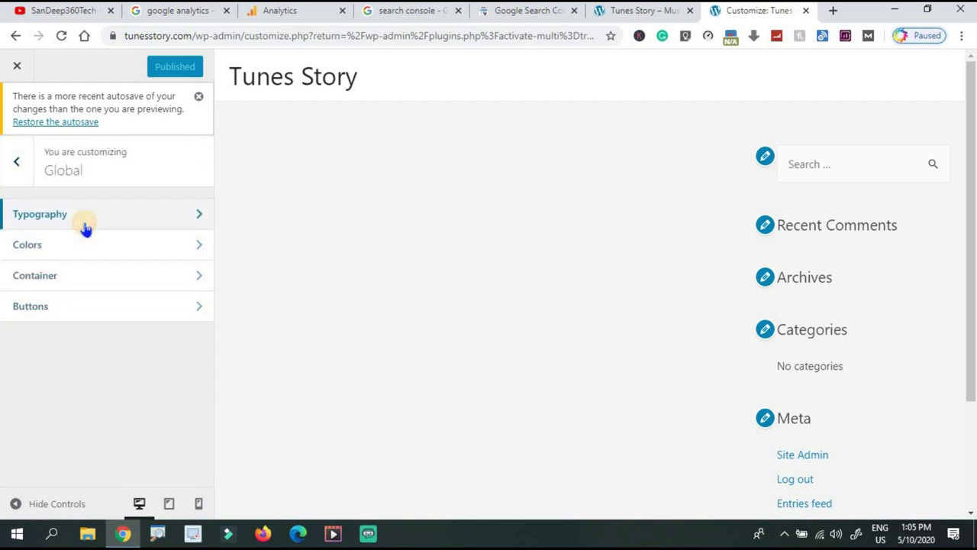
{"action": "left_click", "coordinate": [18, 163]}
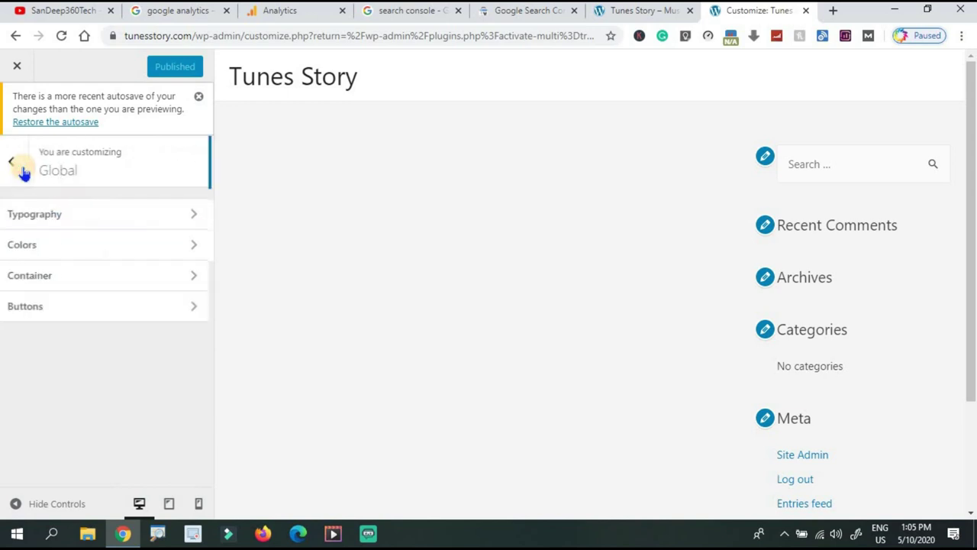
{"action": "left_click", "coordinate": [38, 241]}
{"action": "left_click", "coordinate": [193, 220]}
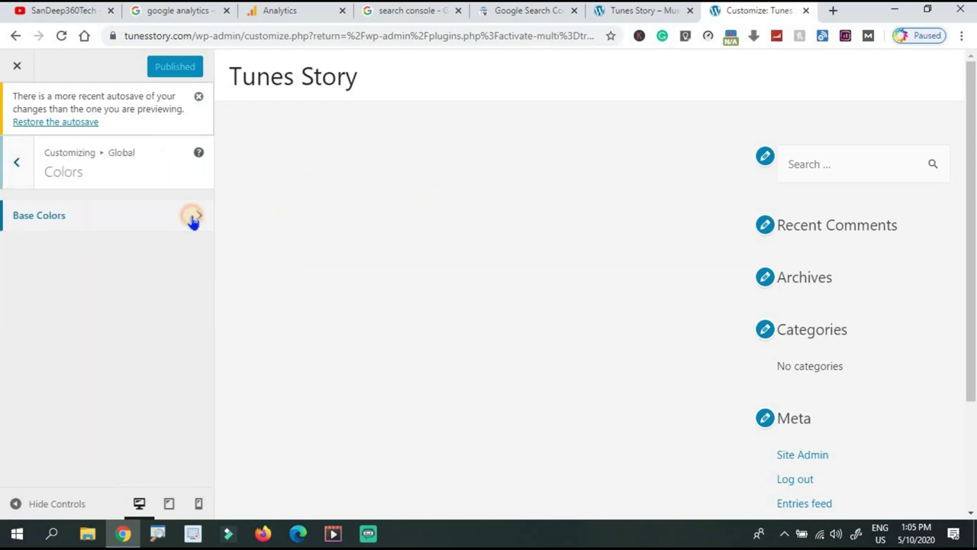
{"action": "left_click", "coordinate": [32, 183]}
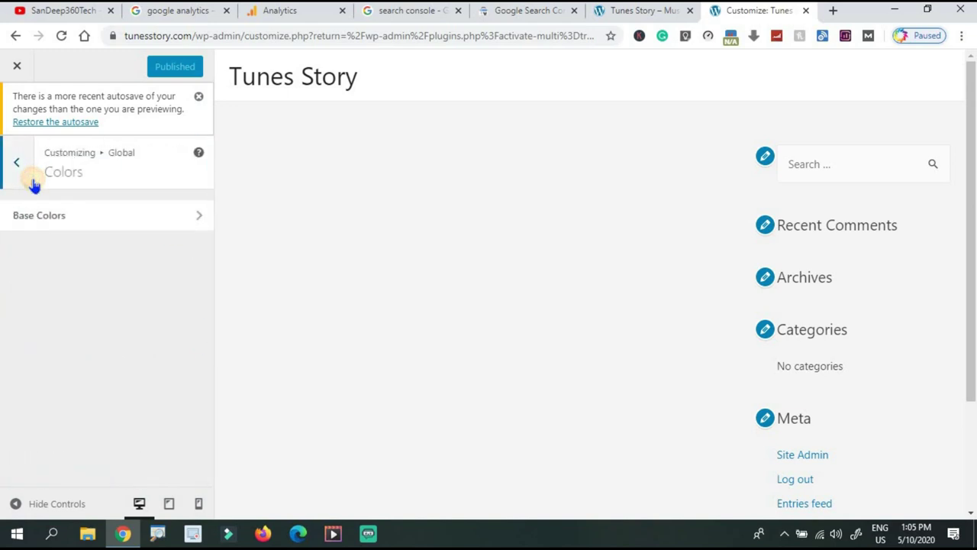
{"action": "left_click", "coordinate": [32, 183]}
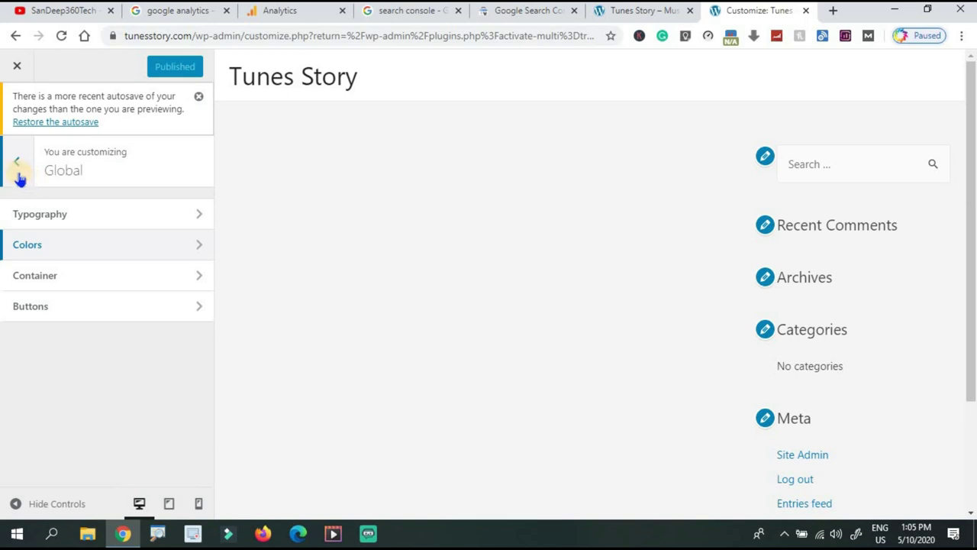
{"action": "left_click", "coordinate": [19, 173]}
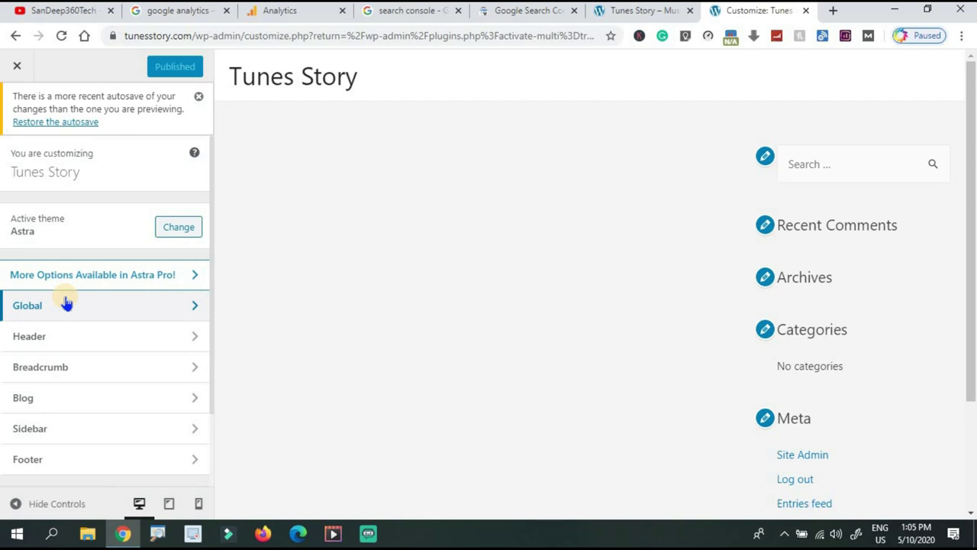
- Open the header's Site Identity settings, and turn the display of the site tagline on and off again
{"action": "left_click", "coordinate": [82, 338]}
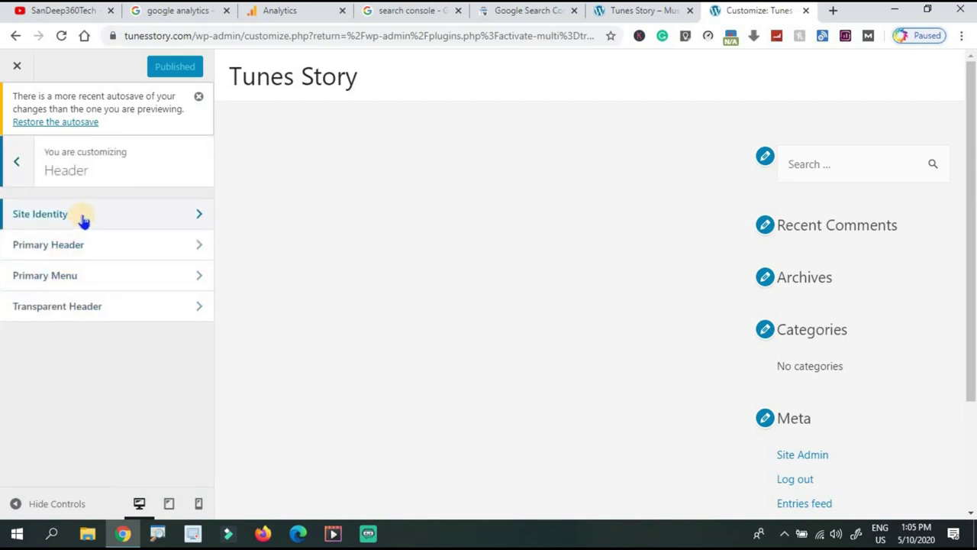
{"action": "left_click", "coordinate": [82, 216]}
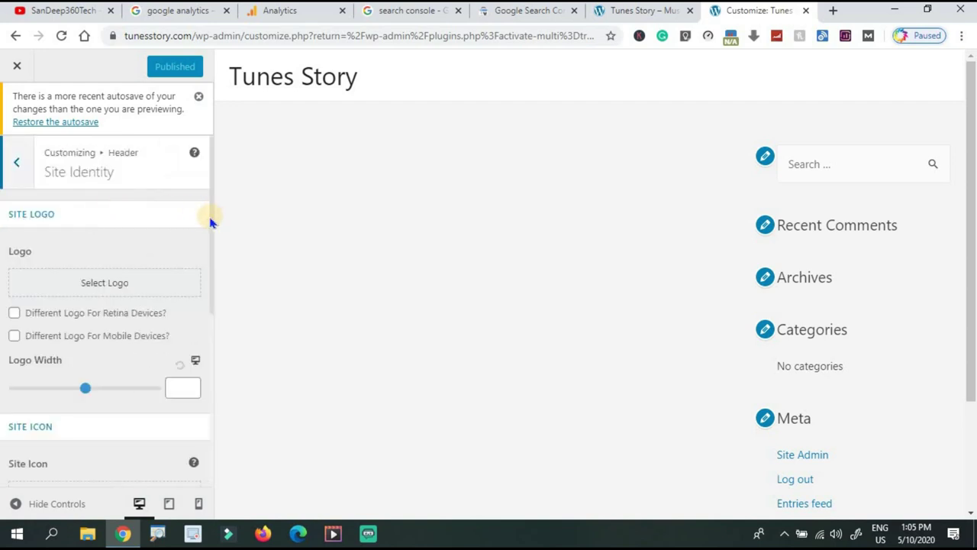
{"action": "left_click_drag", "start_coordinate": [211, 220], "coordinate": [203, 383]}
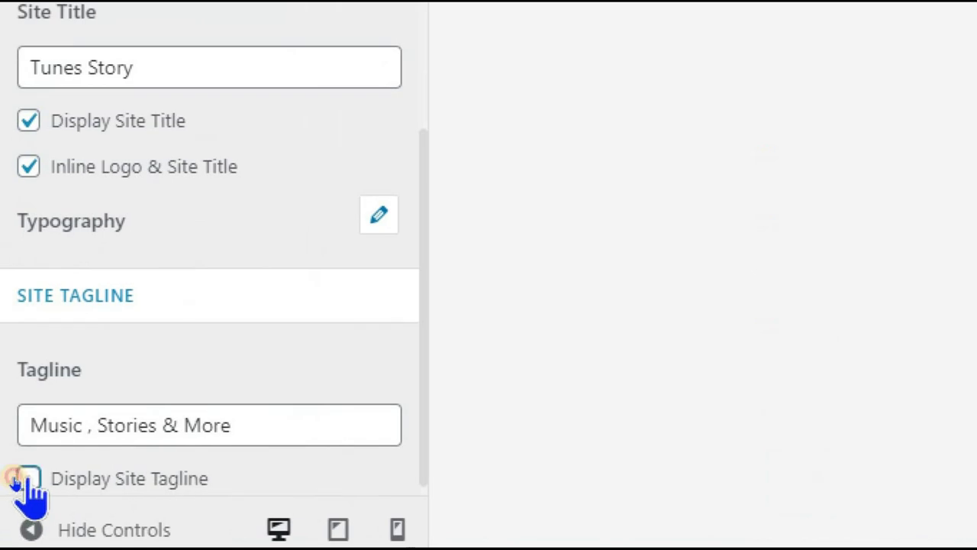
{"action": "left_click", "coordinate": [27, 479]}
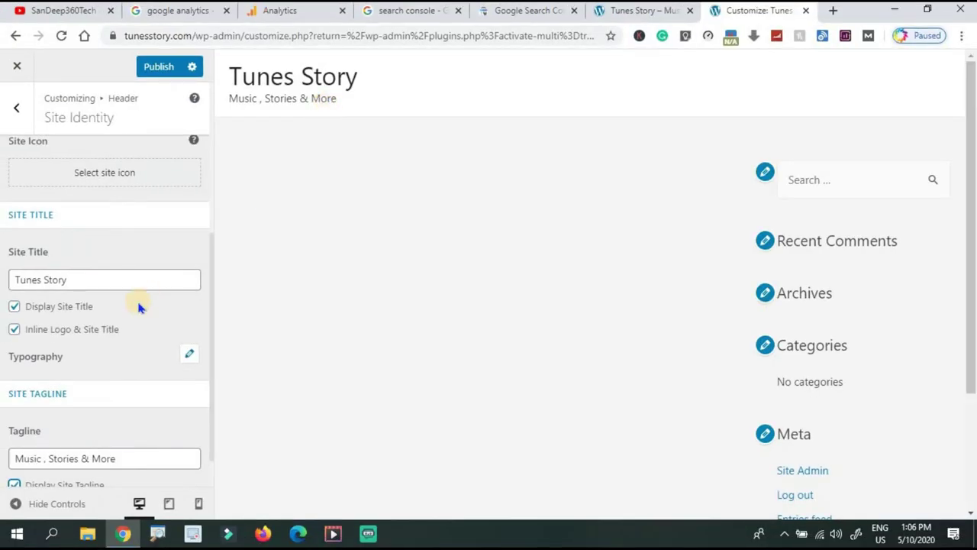
{"action": "left_click", "coordinate": [14, 486]}
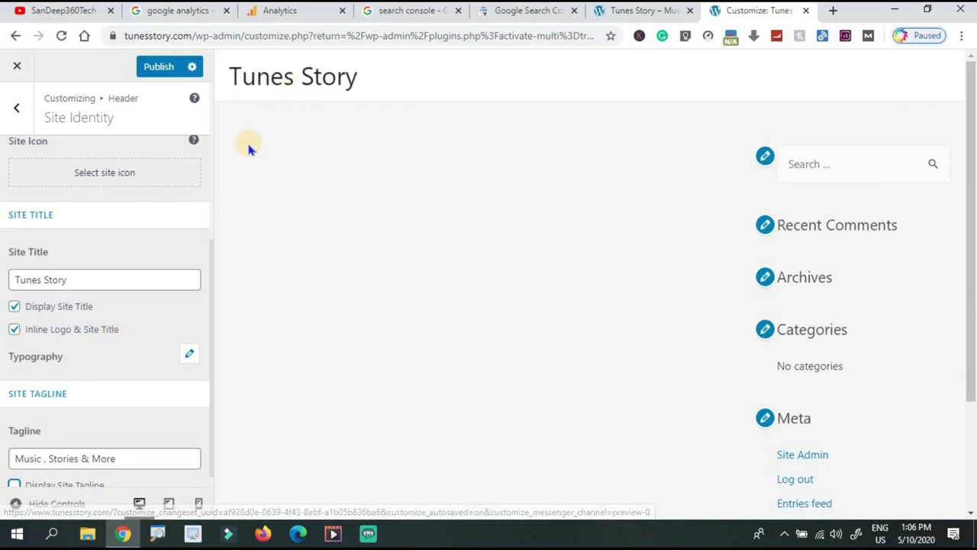
- Upload the fevicon image from the Desktop folder to use as the site logo
{"action": "scroll", "coordinate": [212, 185], "scroll_direction": "up", "scroll_amount": 3}
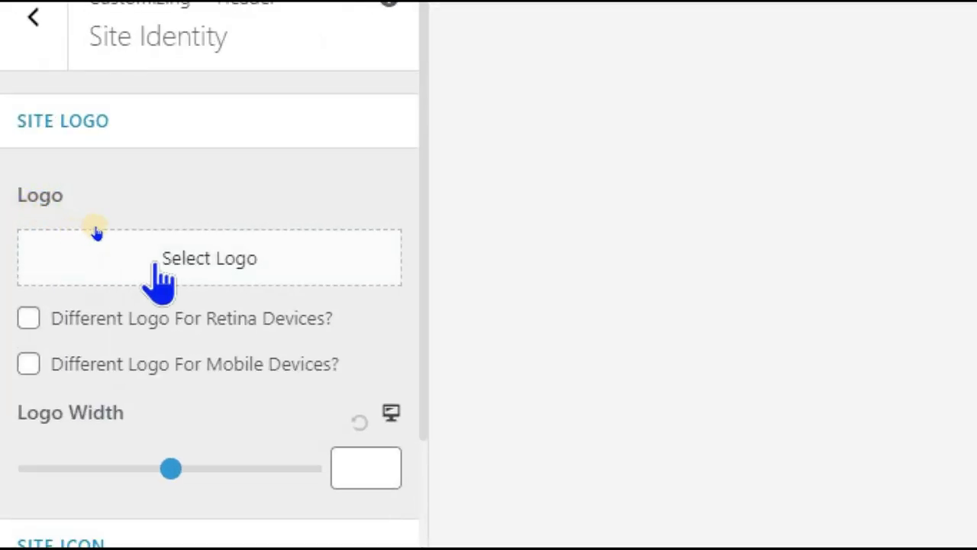
{"action": "left_click", "coordinate": [195, 258]}
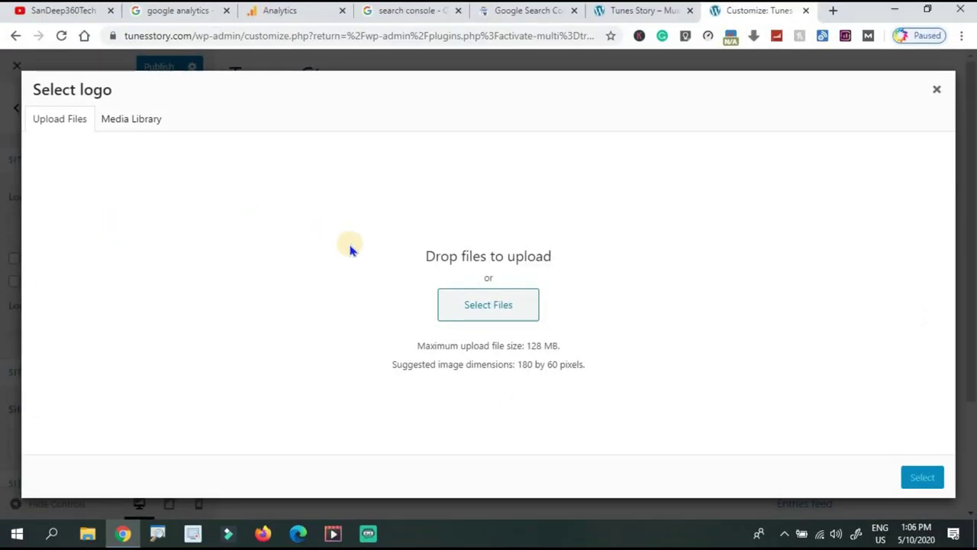
{"action": "left_click", "coordinate": [491, 312]}
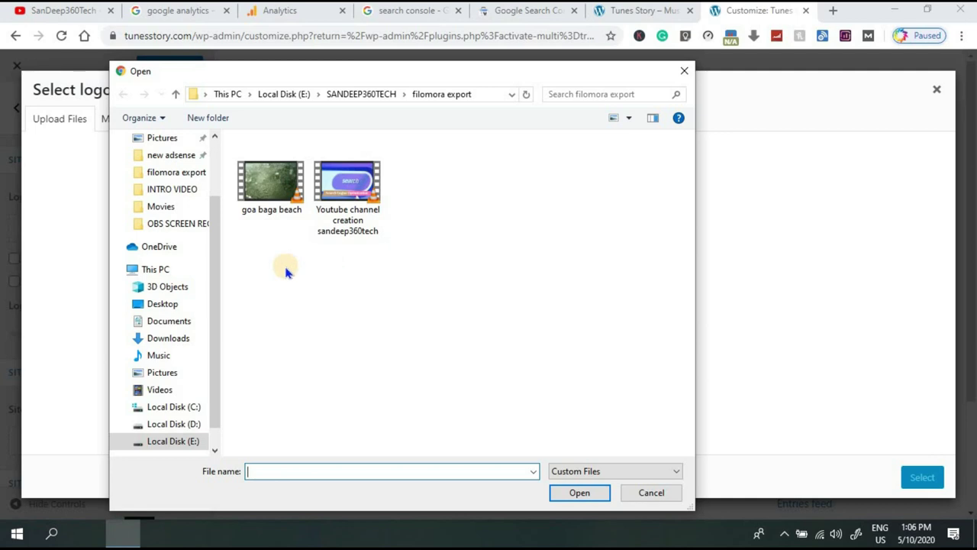
{"action": "left_click", "coordinate": [164, 303]}
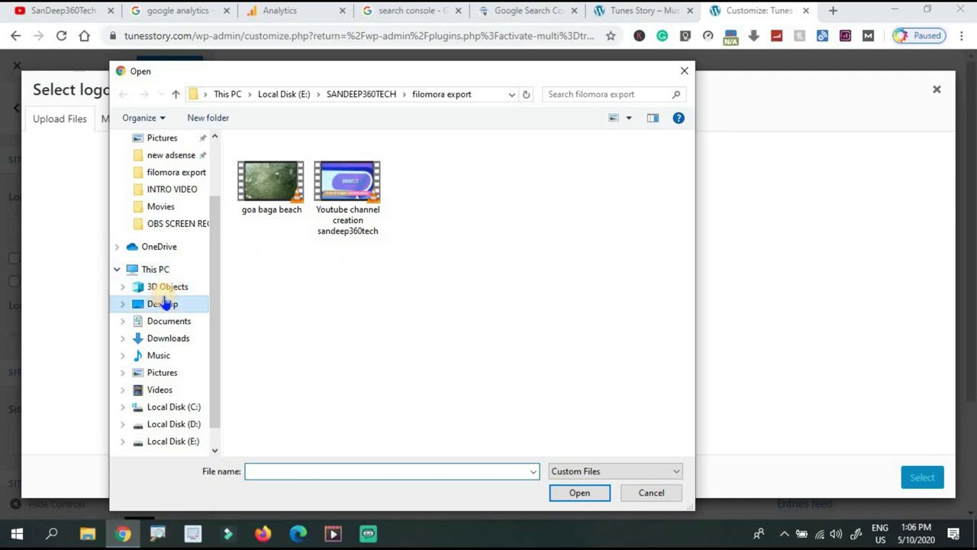
{"action": "left_click", "coordinate": [495, 167]}
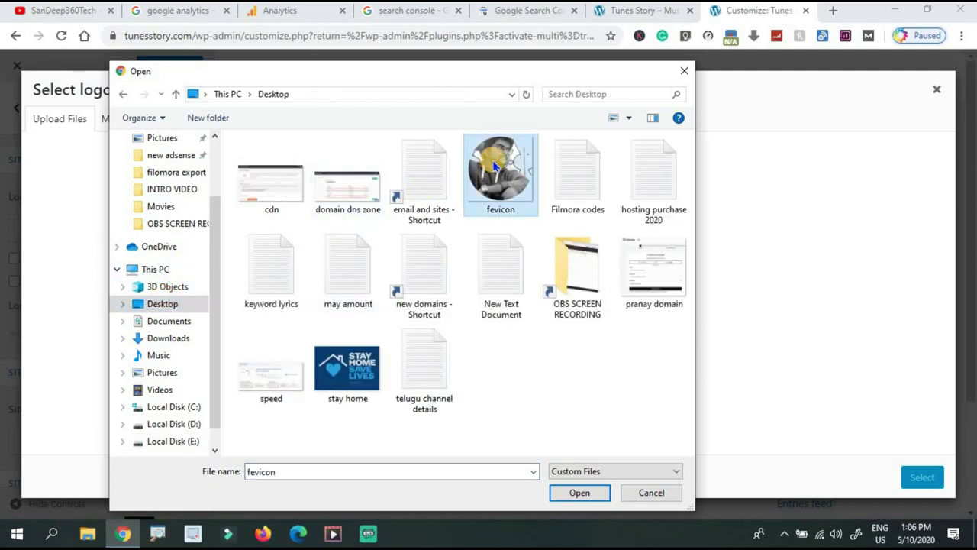
{"action": "left_click", "coordinate": [578, 495]}
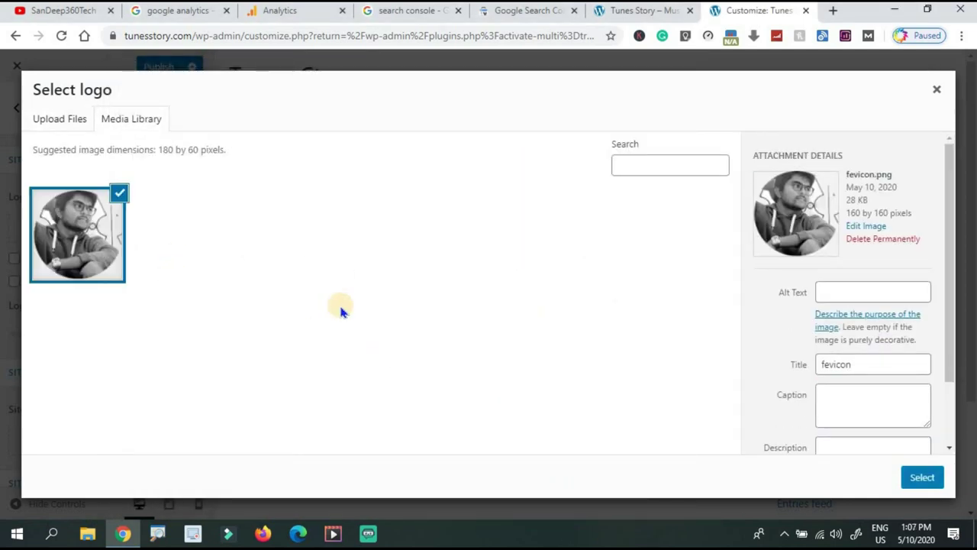
- Apply the uploaded fevicon image as the site logo with cropping skipped, and set the logo width to 47
{"action": "left_click", "coordinate": [921, 479]}
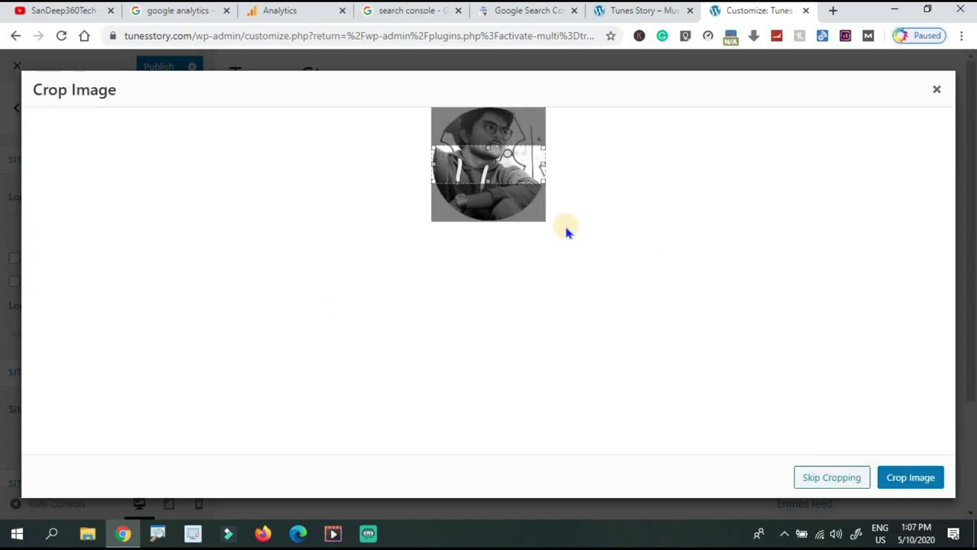
{"action": "left_click_drag", "start_coordinate": [490, 178], "coordinate": [491, 232]}
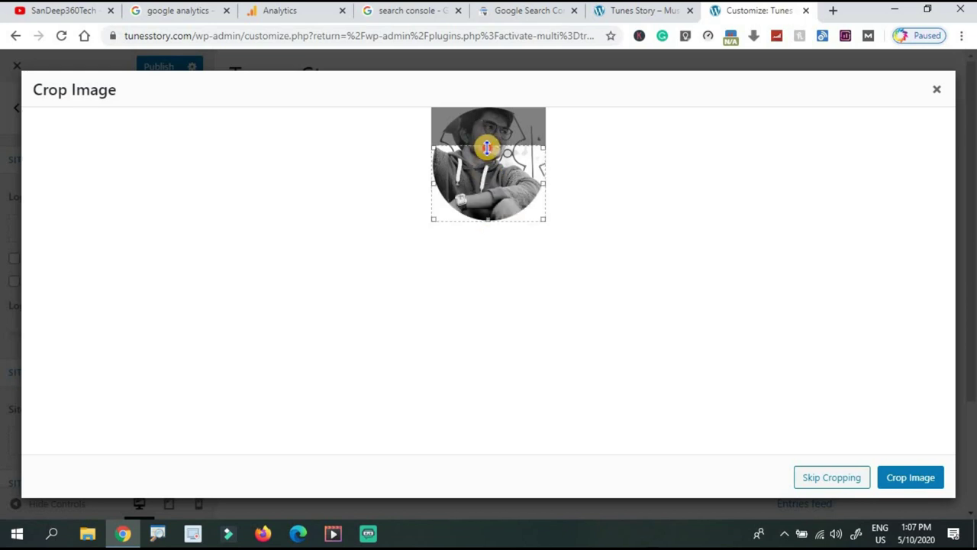
{"action": "left_click_drag", "start_coordinate": [487, 147], "coordinate": [484, 96]}
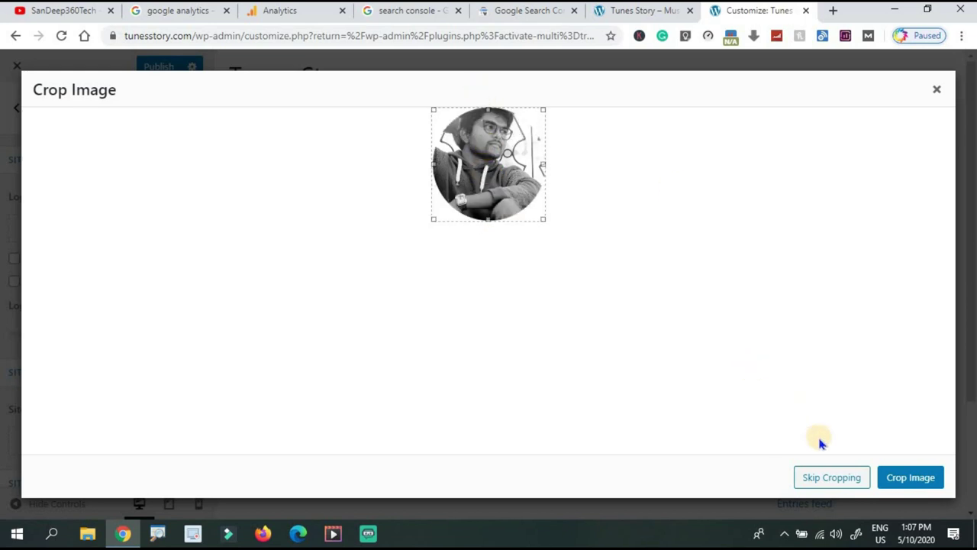
{"action": "left_click", "coordinate": [848, 480]}
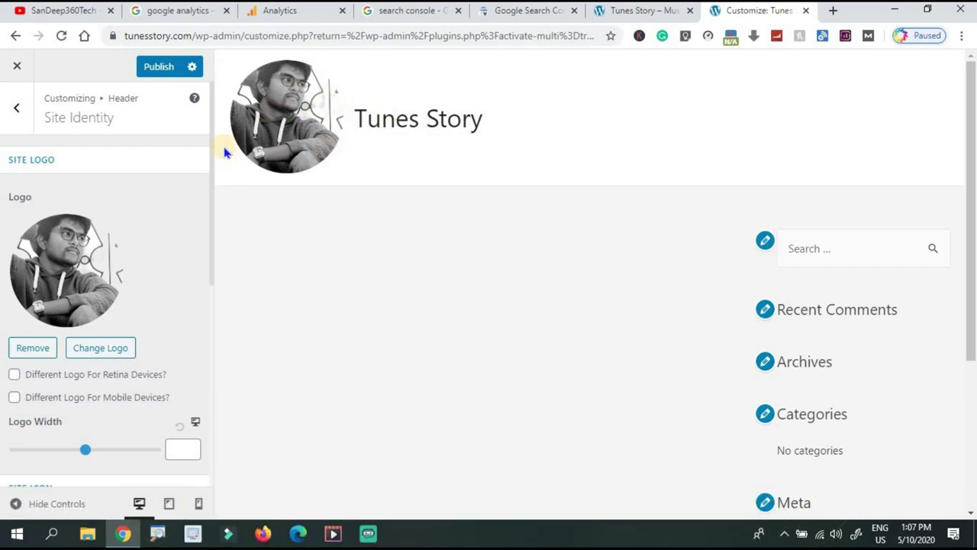
{"action": "scroll", "coordinate": [209, 183], "scroll_direction": "down", "scroll_amount": 2}
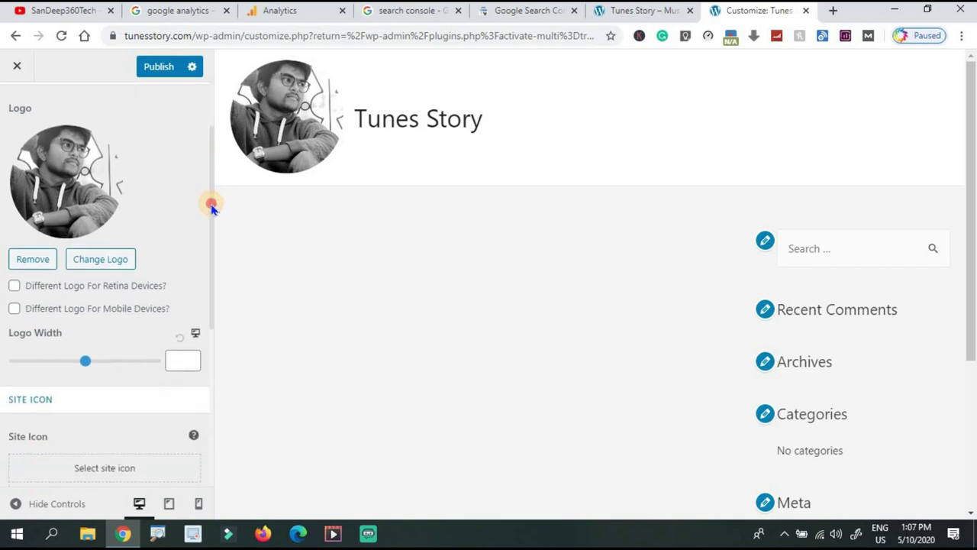
{"action": "left_click_drag", "start_coordinate": [89, 344], "coordinate": [26, 341]}
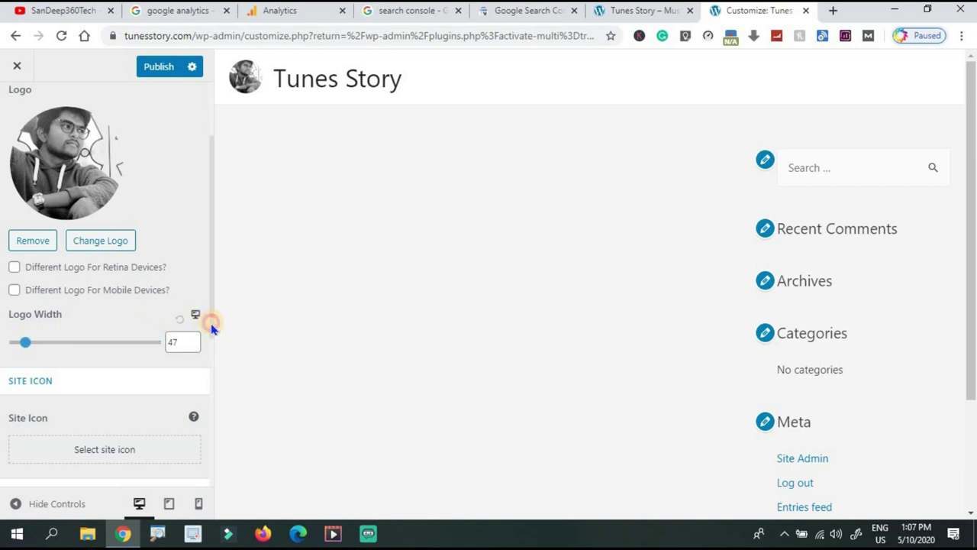
- Set the fevicon image from the media library as the site icon, with cropping skipped
{"action": "left_click_drag", "start_coordinate": [212, 323], "coordinate": [214, 387]}
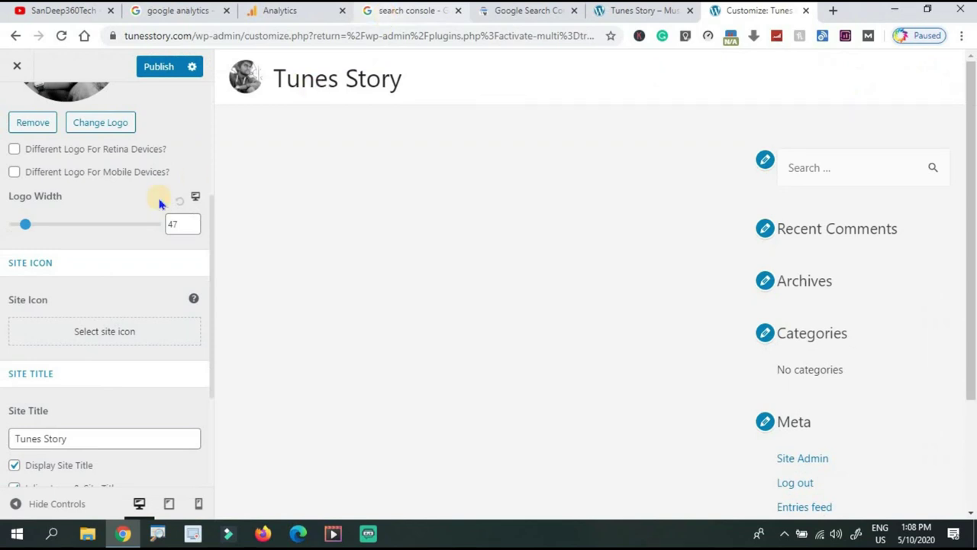
{"action": "left_click", "coordinate": [108, 331]}
{"action": "left_click", "coordinate": [82, 275]}
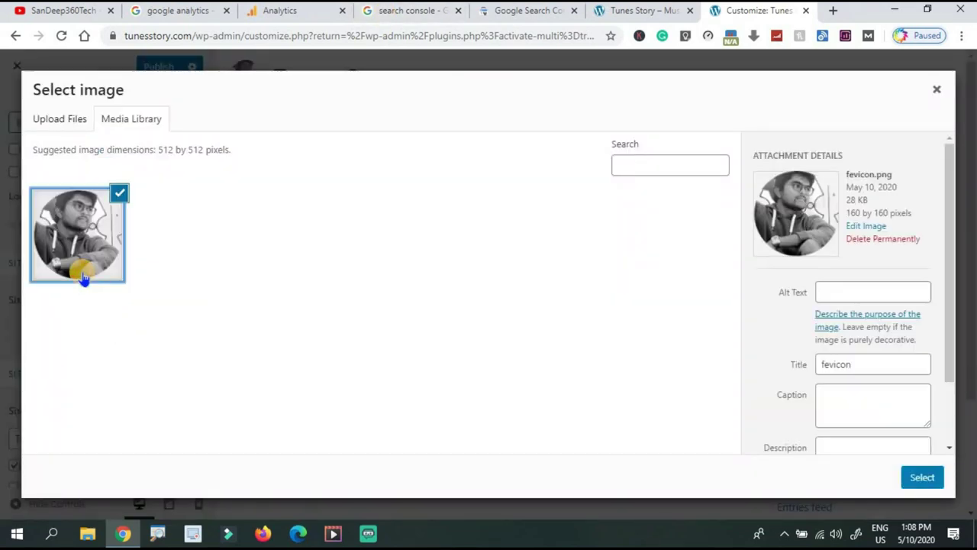
{"action": "left_click", "coordinate": [922, 479]}
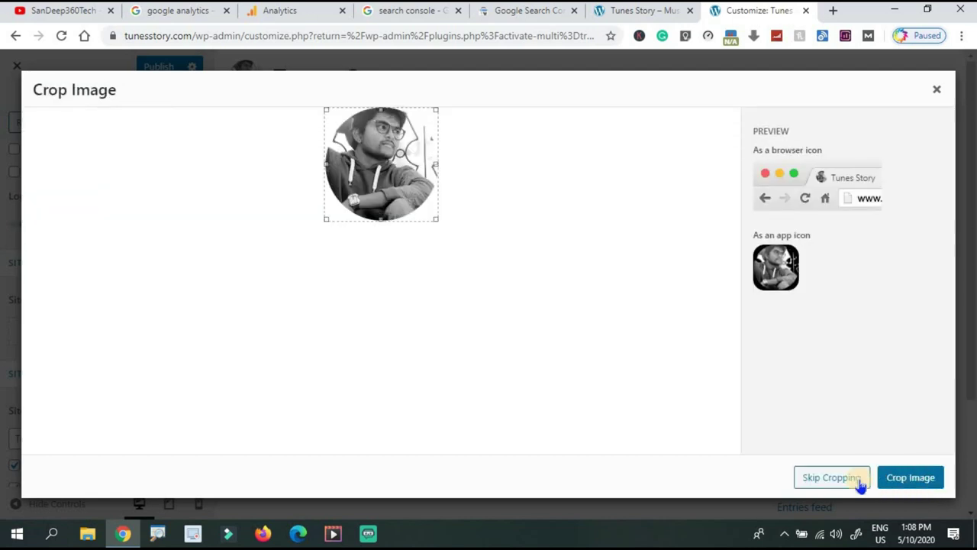
{"action": "left_click", "coordinate": [851, 480]}
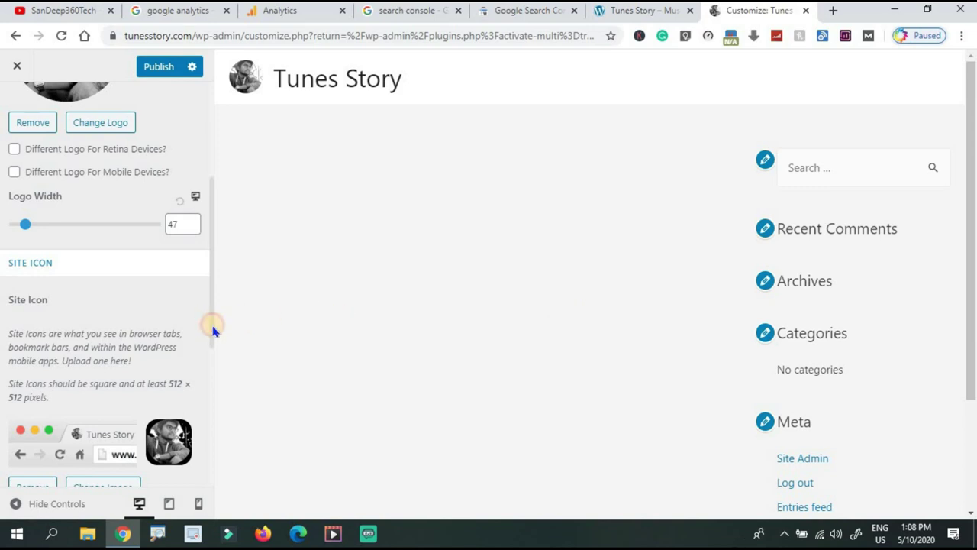
- Look over the remaining site title and tagline settings, and publish the Site Identity changes
{"action": "left_click_drag", "start_coordinate": [213, 330], "coordinate": [216, 479]}
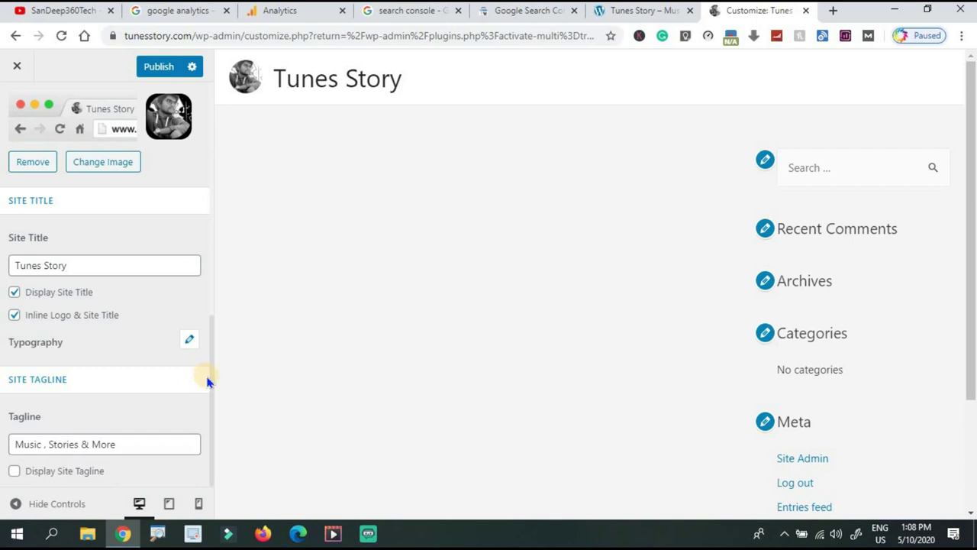
{"action": "left_click_drag", "start_coordinate": [210, 382], "coordinate": [187, 303]}
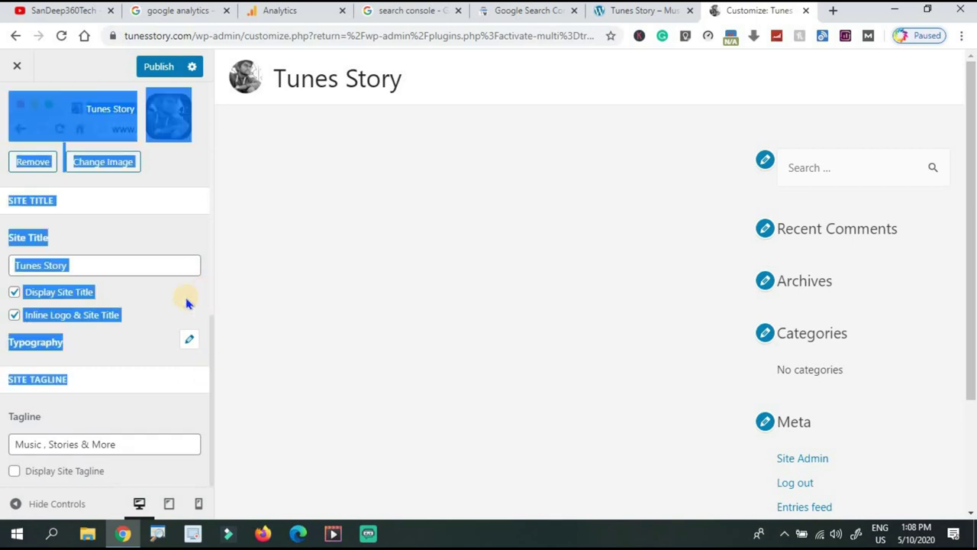
{"action": "left_click", "coordinate": [180, 301]}
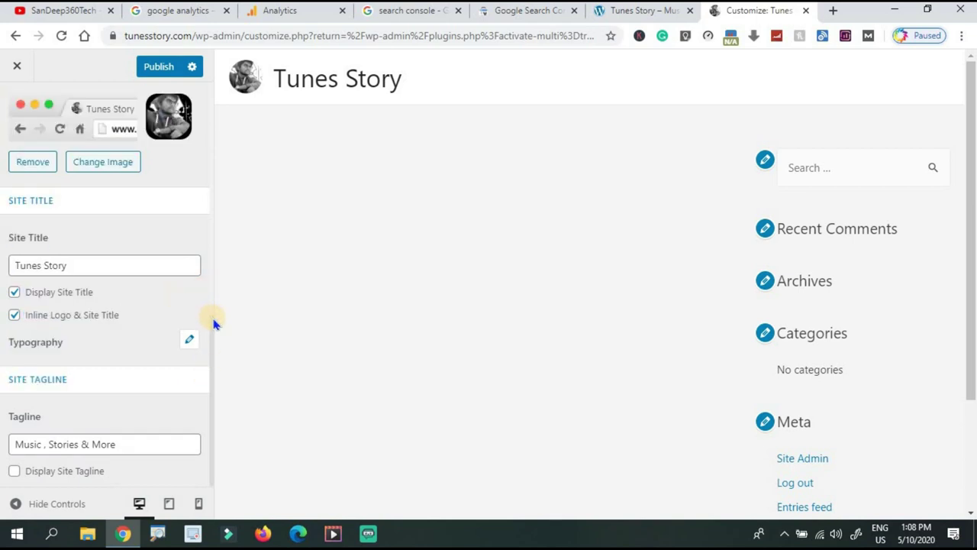
{"action": "left_click_drag", "start_coordinate": [213, 322], "coordinate": [214, 98]}
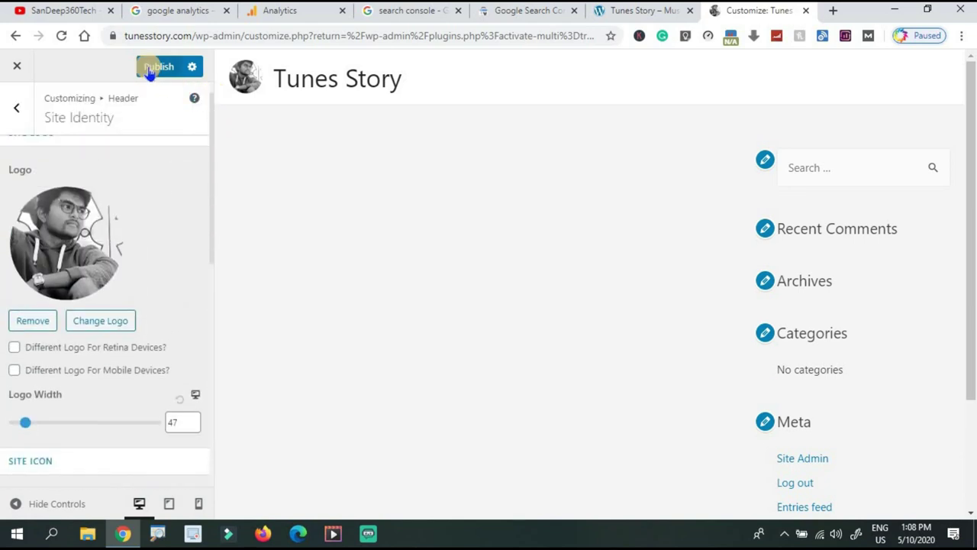
{"action": "left_click", "coordinate": [149, 70]}
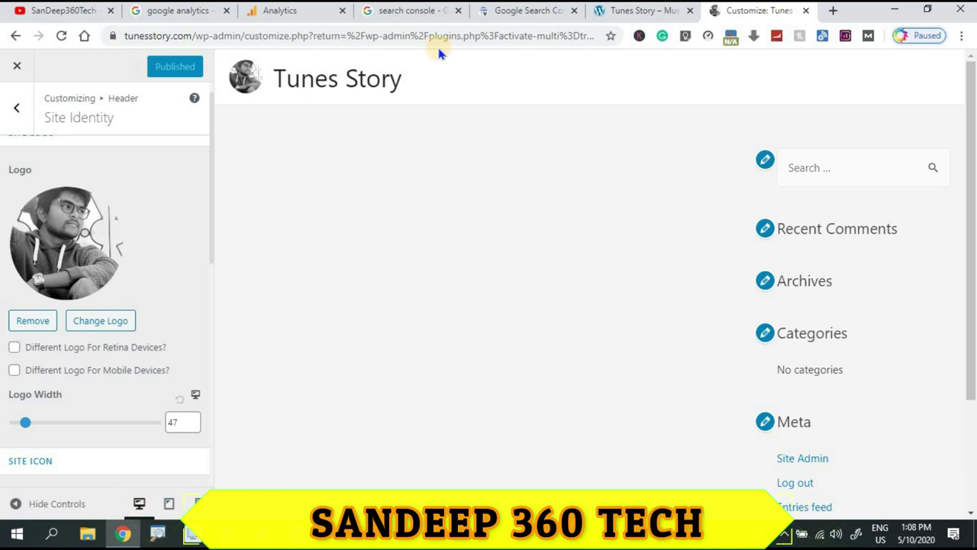
- Reload the live tunesstory.com home page to check its logo and browser icon, and return to the customizer
{"action": "left_click", "coordinate": [632, 10]}
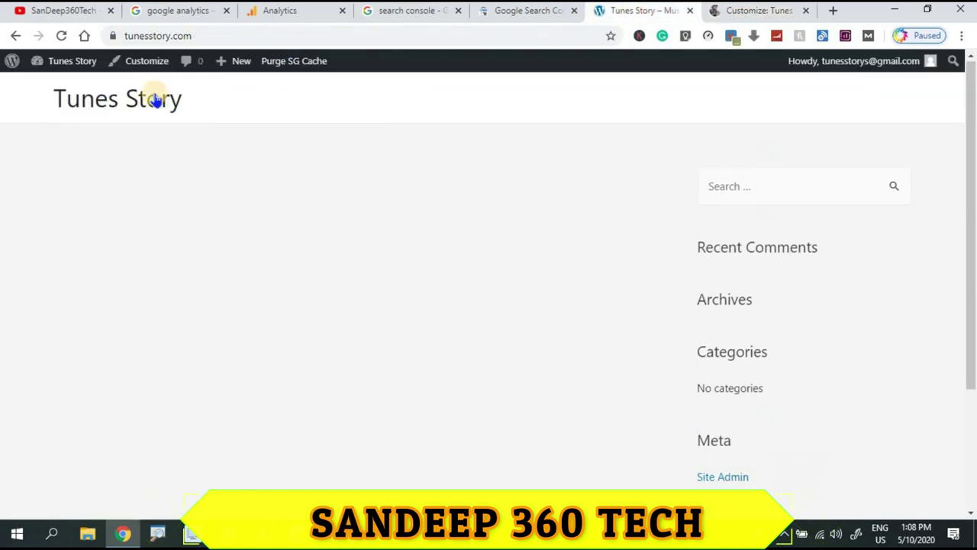
{"action": "left_click", "coordinate": [64, 37]}
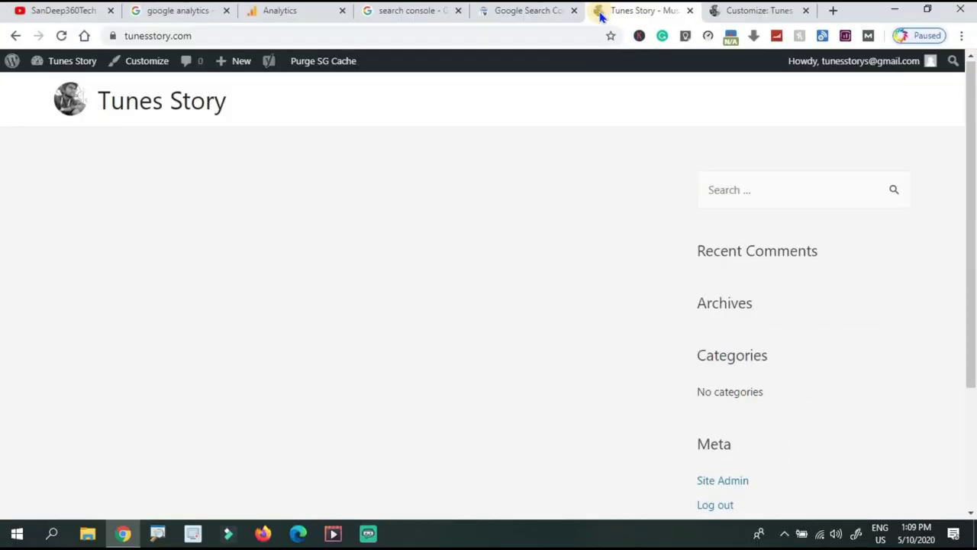
{"action": "key", "text": "ctrl+Tab"}
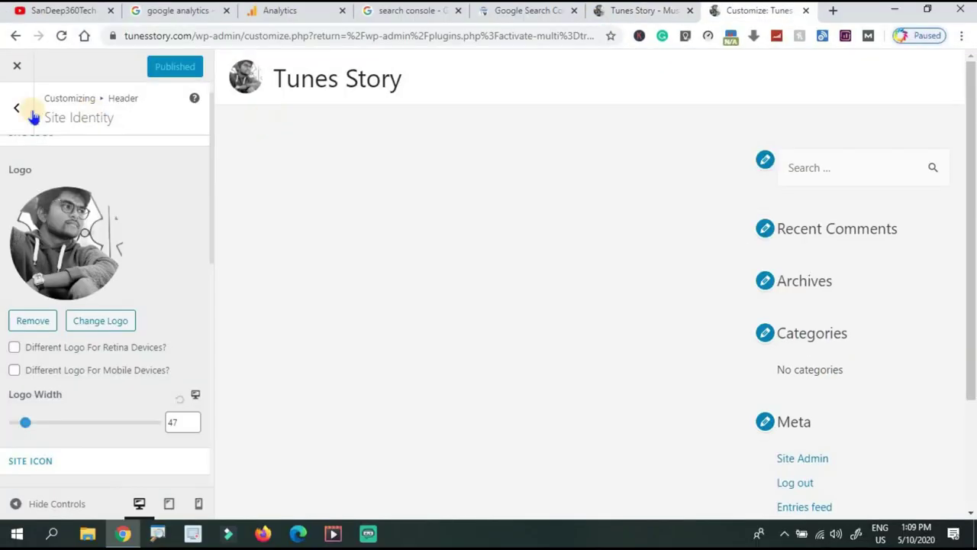
- Open the Primary Header settings, try the centered and right-aligned logo layouts, and restore the left-aligned logo layout
{"action": "left_click", "coordinate": [33, 114]}
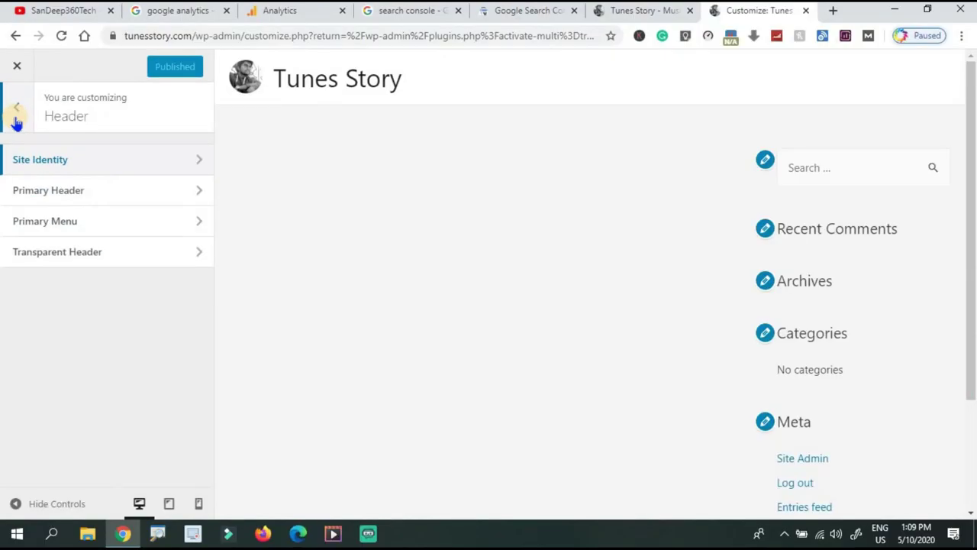
{"action": "left_click", "coordinate": [46, 190]}
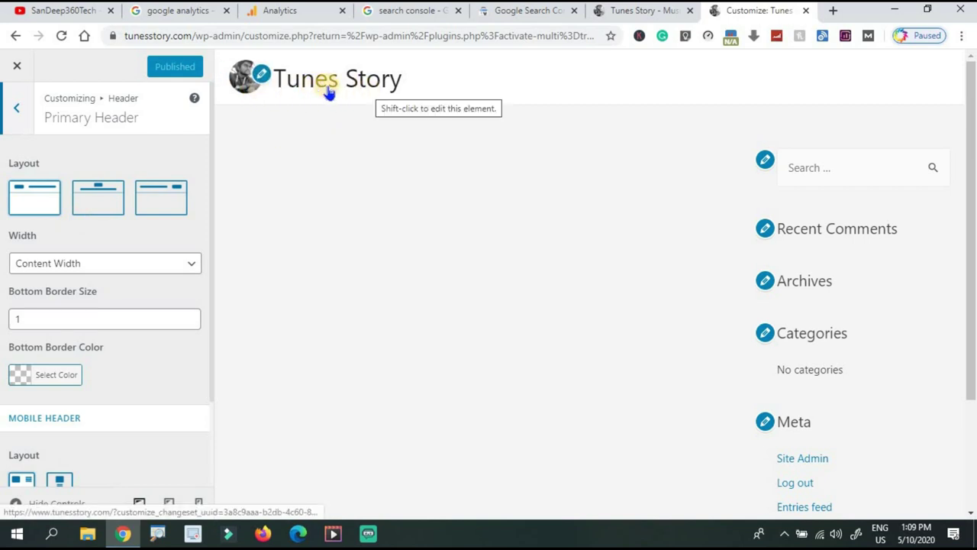
{"action": "left_click", "coordinate": [104, 200]}
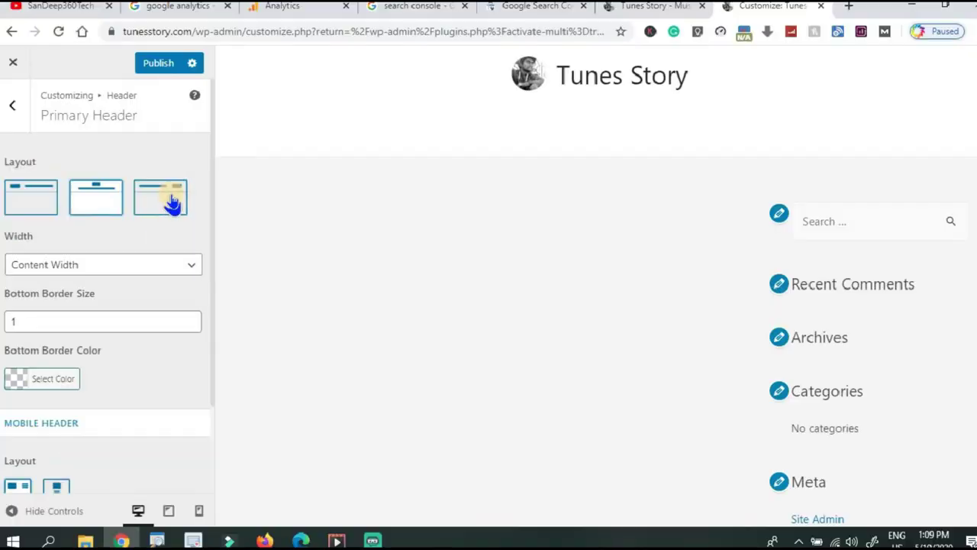
{"action": "left_click", "coordinate": [171, 200]}
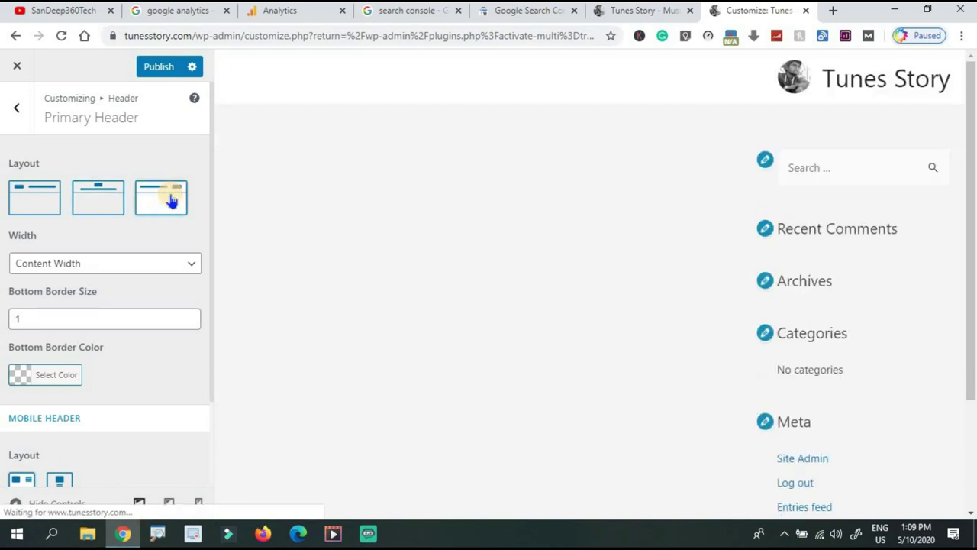
{"action": "left_click", "coordinate": [28, 207]}
- Switch the primary header's width to Full Width and back to Content Width
{"action": "double_click", "coordinate": [80, 235]}
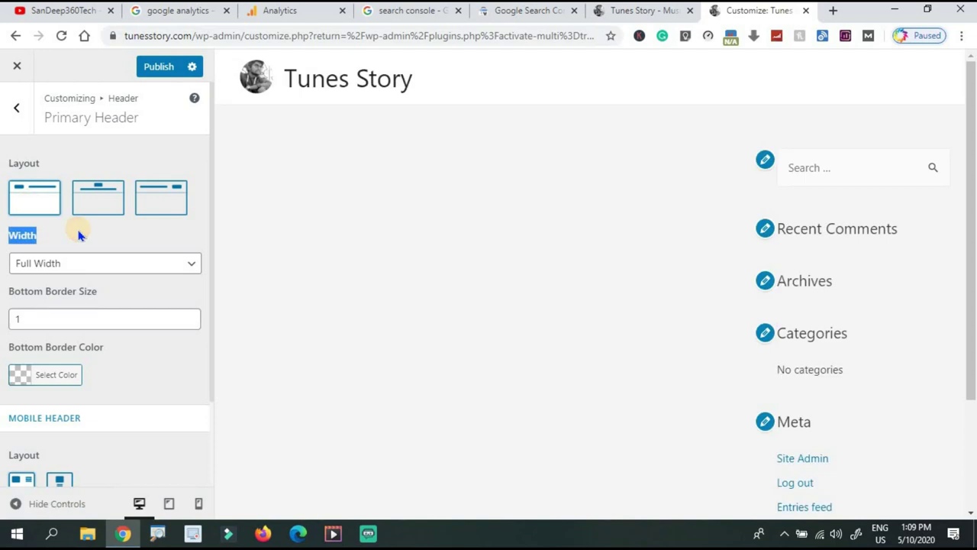
{"action": "left_click", "coordinate": [79, 262]}
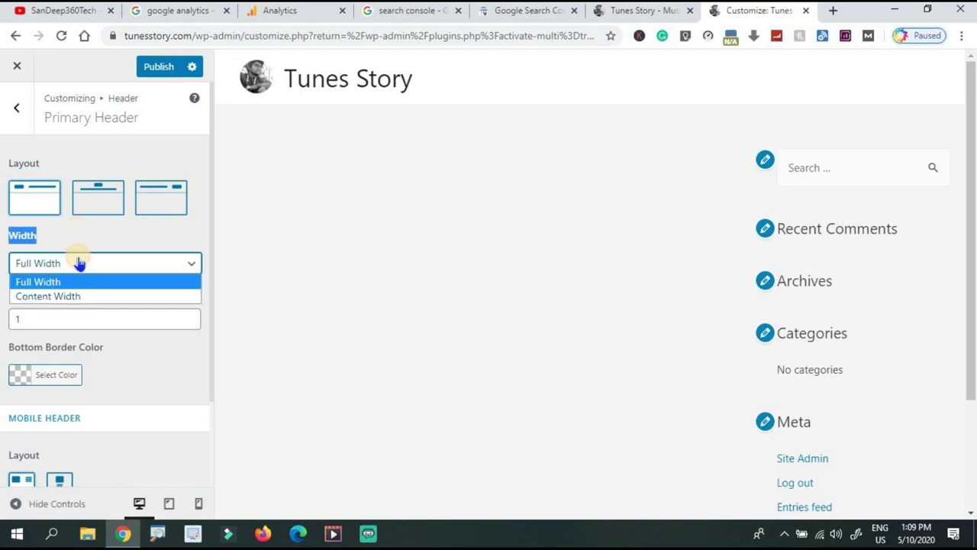
{"action": "left_click", "coordinate": [80, 296]}
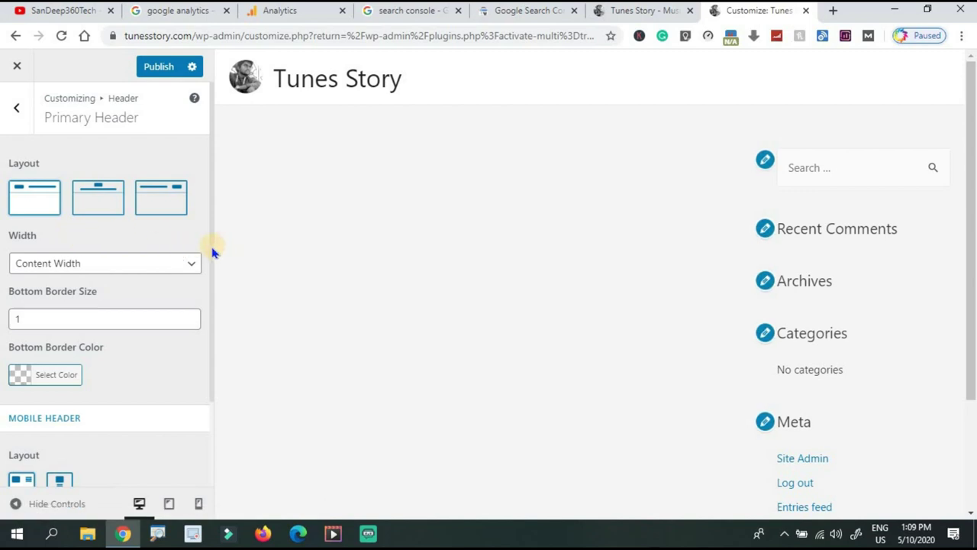
- Set the primary header's bottom border color to red (#dd3333) and its bottom border size to 12
{"action": "scroll", "coordinate": [211, 268], "scroll_direction": "down", "scroll_amount": 1}
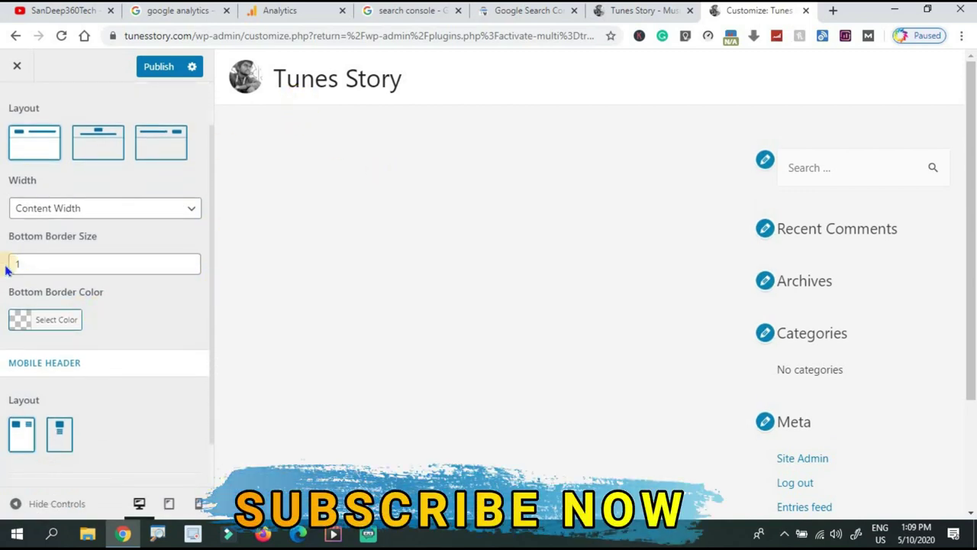
{"action": "left_click", "coordinate": [18, 326]}
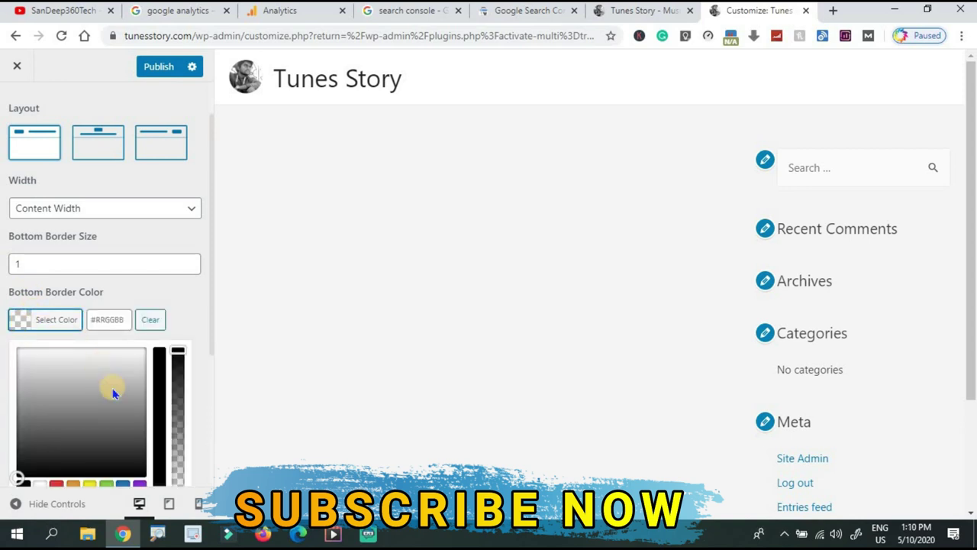
{"action": "left_click", "coordinate": [55, 484]}
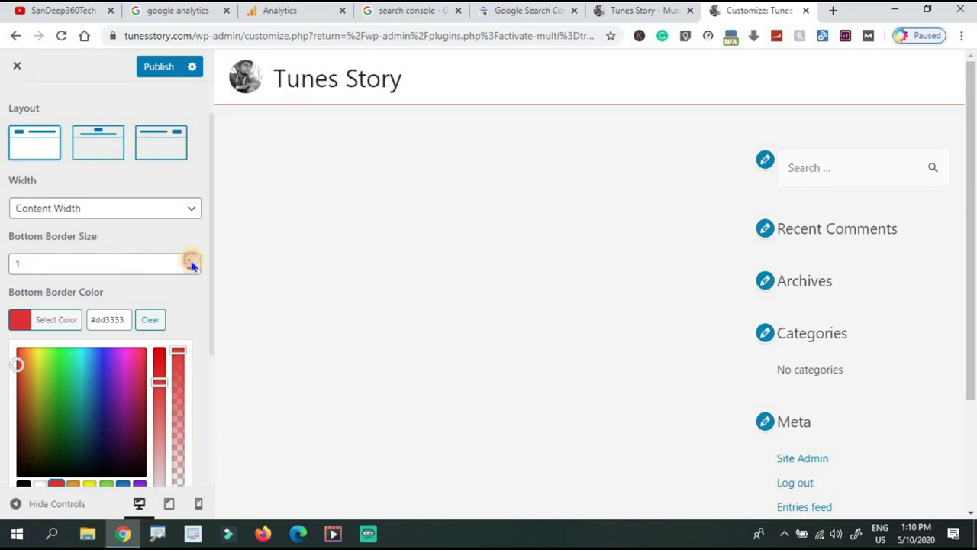
{"action": "left_click_drag", "start_coordinate": [191, 263], "coordinate": [188, 263]}
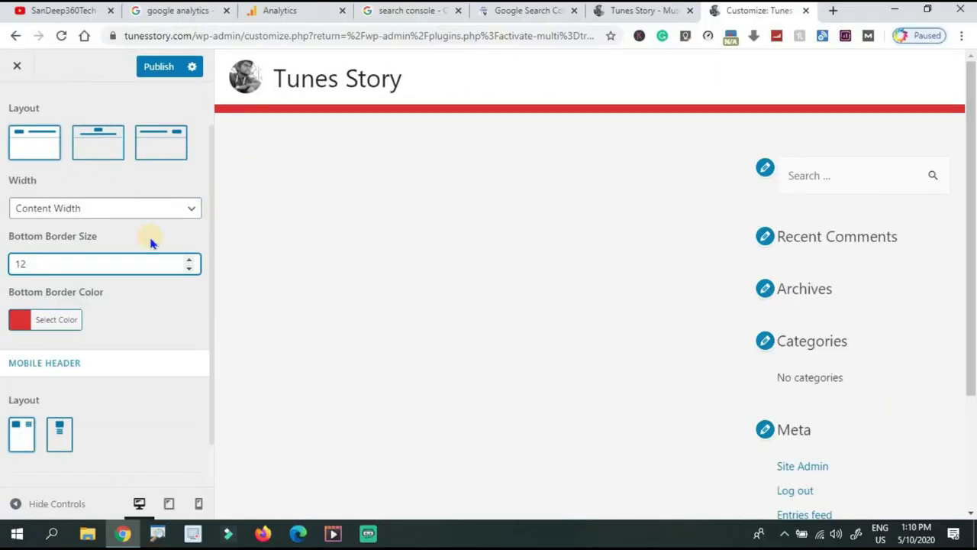
- Change the primary header's bottom border color to a semi-transparent blue based on rgba(10,0,204)
{"action": "left_click", "coordinate": [25, 322]}
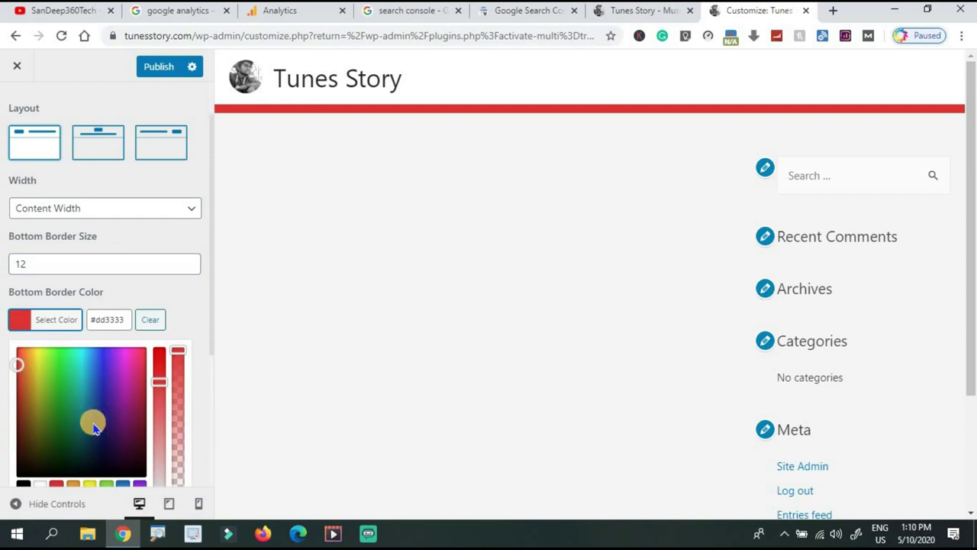
{"action": "left_click", "coordinate": [98, 401]}
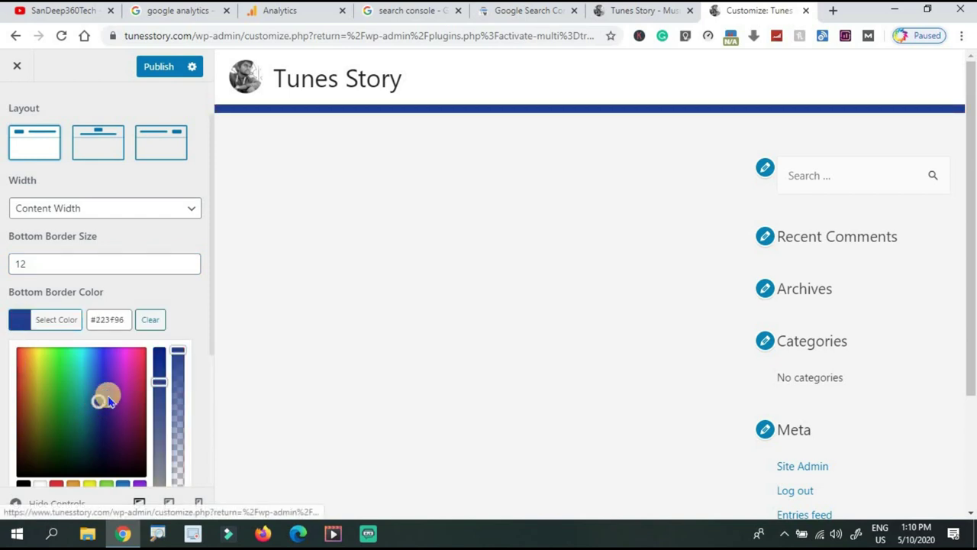
{"action": "left_click", "coordinate": [177, 351]}
{"action": "mouse_move", "coordinate": [177, 383]}
{"action": "left_mouse_down"}
{"action": "mouse_move", "coordinate": [181, 405]}
{"action": "mouse_move", "coordinate": [181, 374]}
{"action": "mouse_move", "coordinate": [158, 342]}
{"action": "left_mouse_up"}
{"action": "left_click_drag", "start_coordinate": [96, 403], "coordinate": [105, 373]}
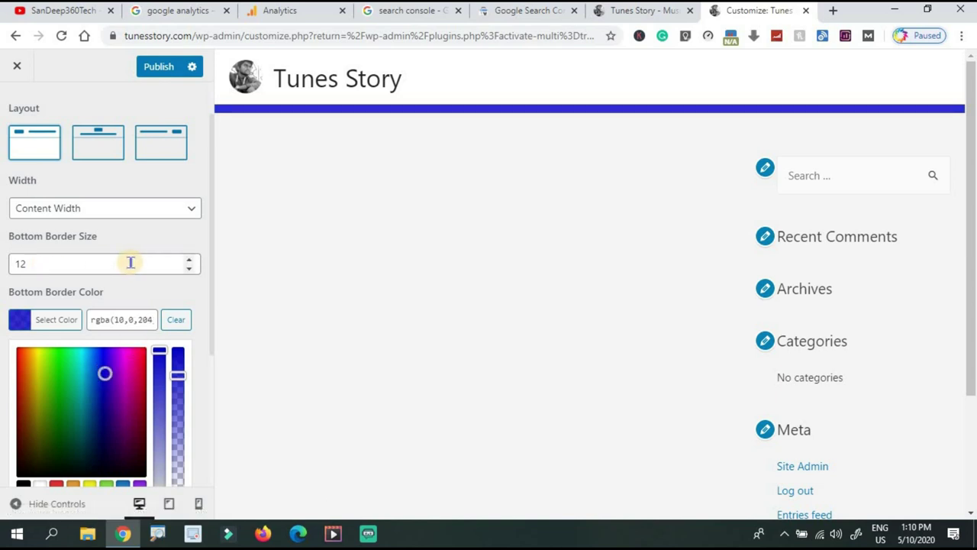
- Reduce the primary header's bottom border size to 2
{"action": "left_click", "coordinate": [192, 273]}
{"action": "left_click", "coordinate": [192, 273]}
{"action": "left_click", "coordinate": [194, 274]}
{"action": "left_click", "coordinate": [194, 275]}
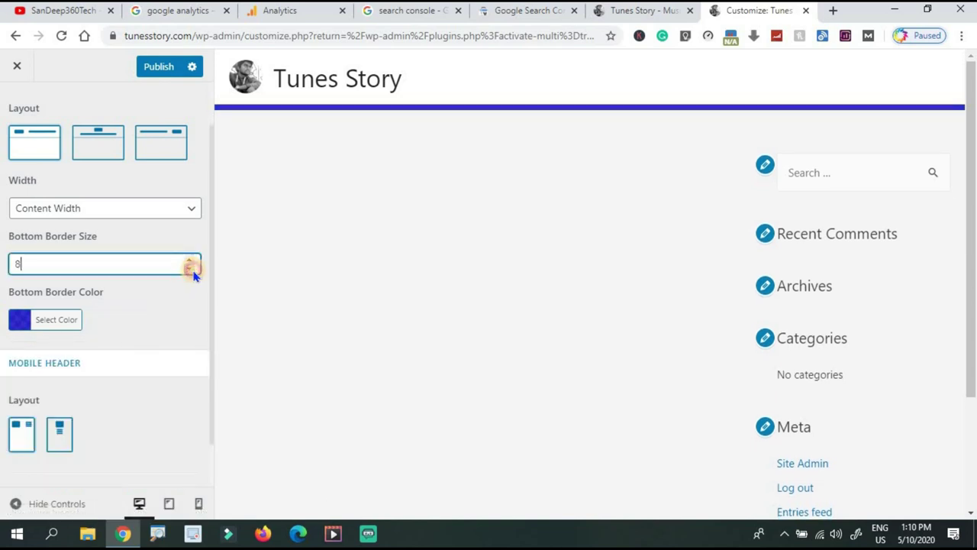
{"action": "left_click", "coordinate": [194, 275]}
{"action": "left_click", "coordinate": [194, 275]}
{"action": "left_click", "coordinate": [194, 275]}
{"action": "left_click", "coordinate": [194, 275]}
{"action": "left_click", "coordinate": [194, 274]}
{"action": "left_click", "coordinate": [194, 275]}
{"action": "left_click", "coordinate": [194, 275]}
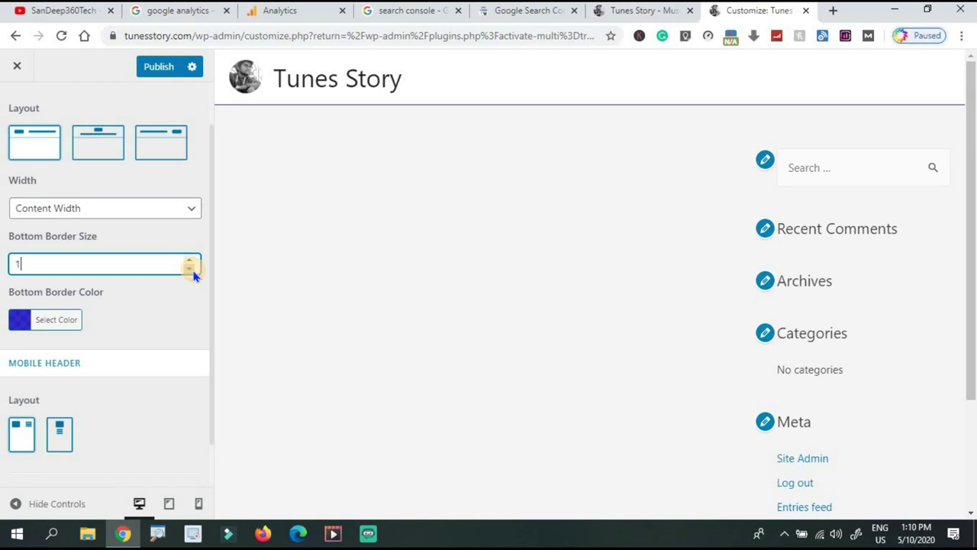
{"action": "left_click", "coordinate": [189, 261]}
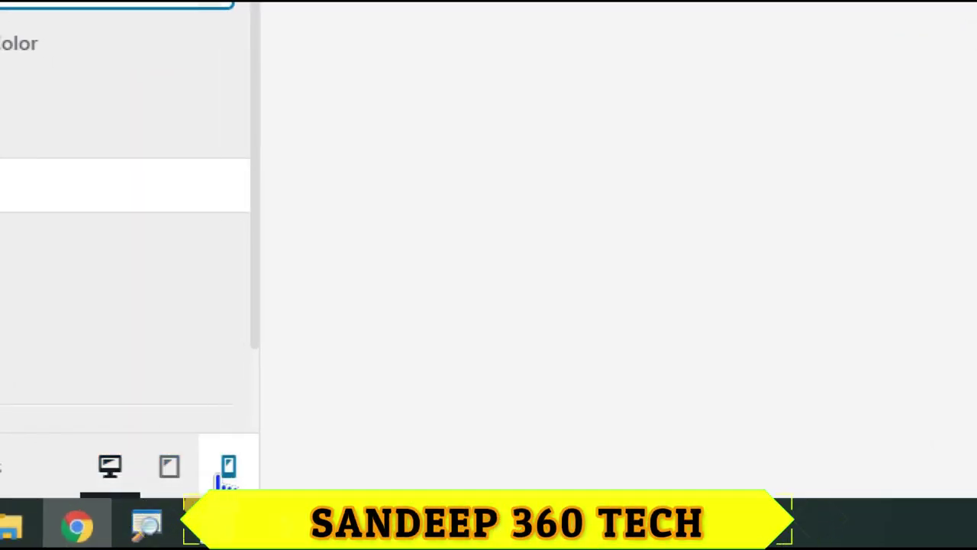
- Preview the site at mobile size, apply the stacked mobile header layout and leave the Primary Header settings
{"action": "left_click", "coordinate": [229, 467]}
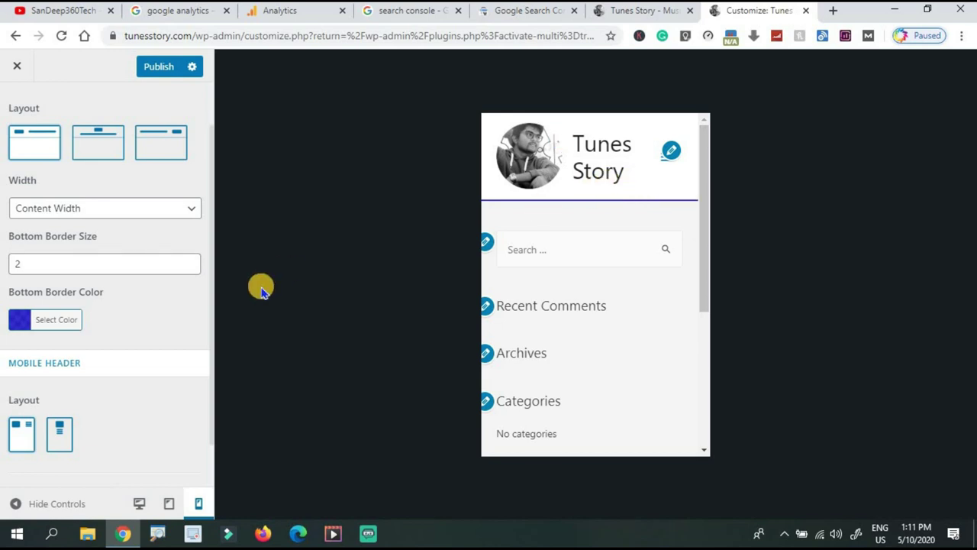
{"action": "left_click", "coordinate": [55, 434]}
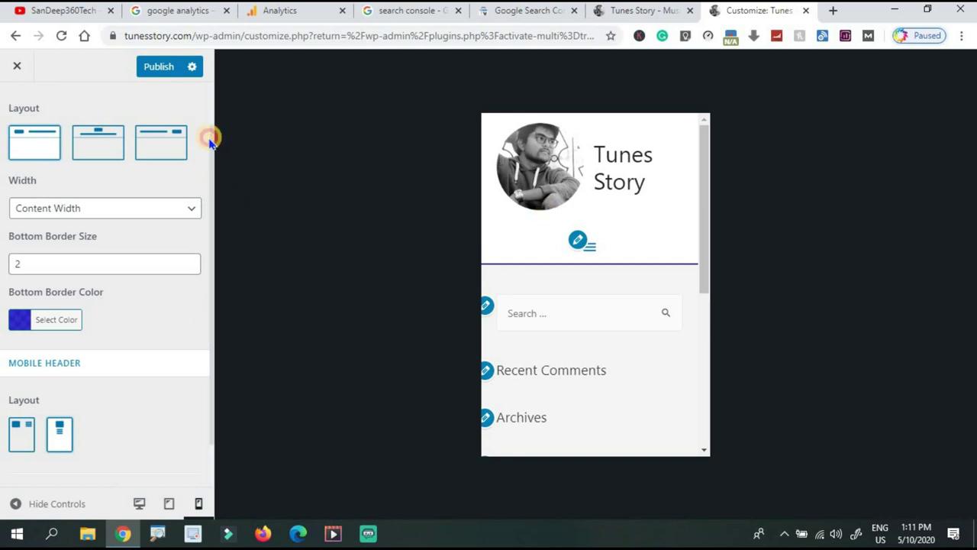
{"action": "scroll", "coordinate": [209, 172], "scroll_direction": "up", "scroll_amount": 1}
{"action": "left_click", "coordinate": [6, 121]}
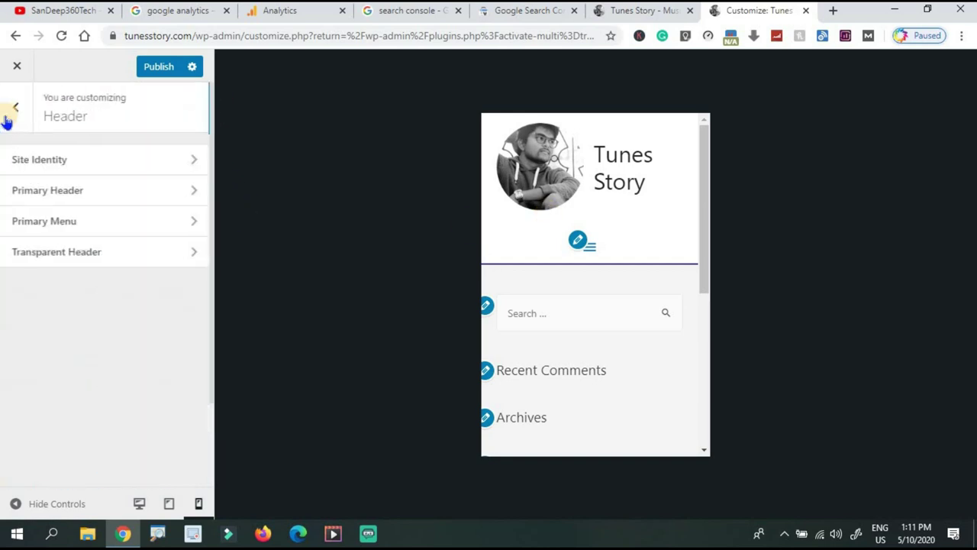
- Set the site logo's width for mobile devices to 72 in the Site Identity settings
{"action": "left_click", "coordinate": [25, 156]}
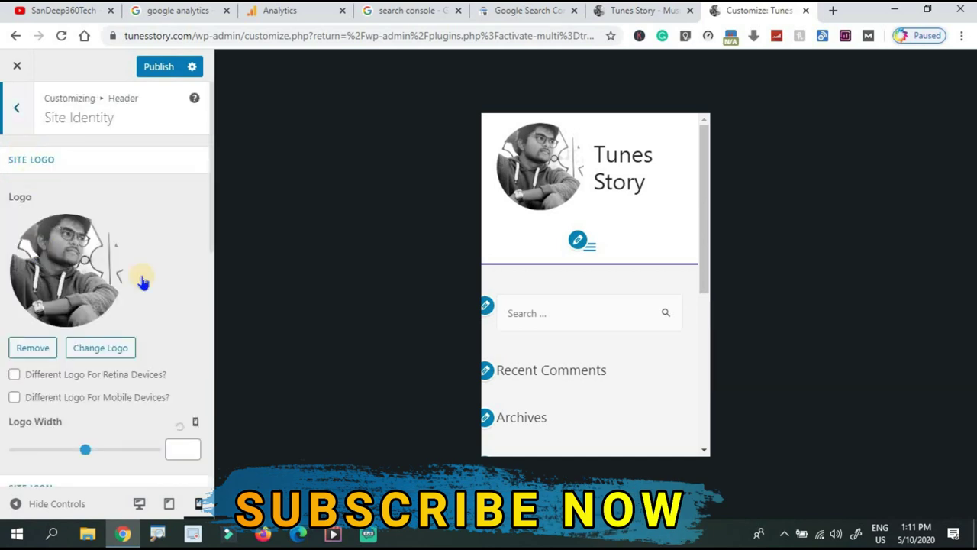
{"action": "left_click", "coordinate": [84, 450]}
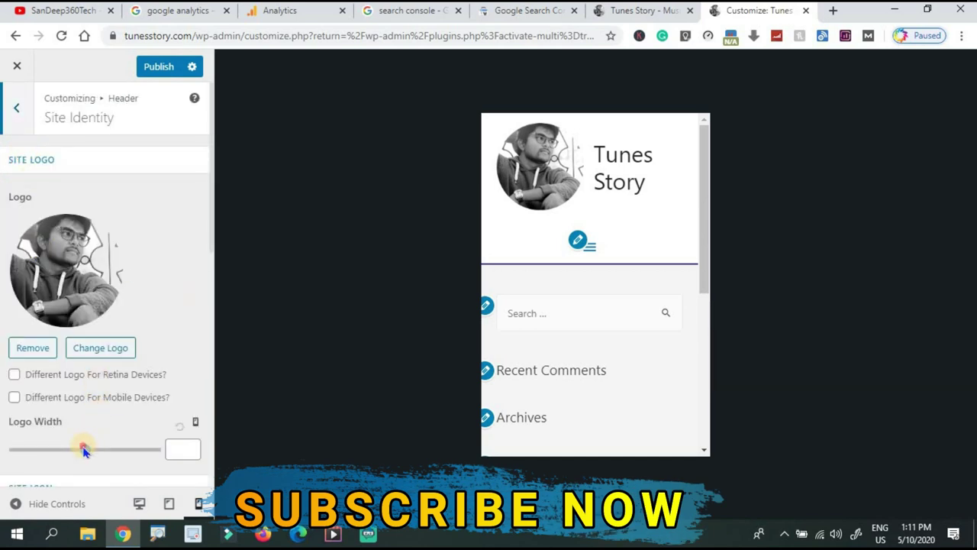
{"action": "left_click_drag", "start_coordinate": [85, 450], "coordinate": [32, 448]}
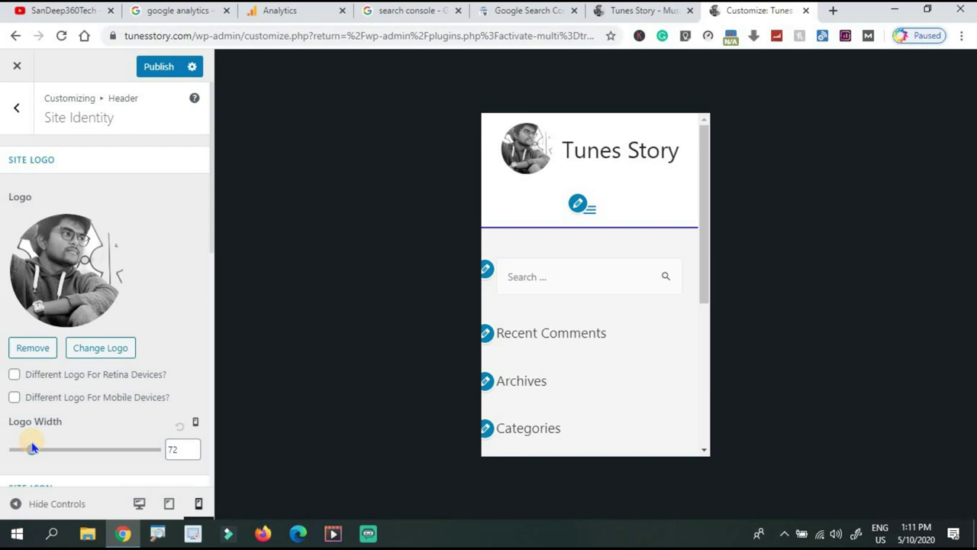
- Return to the Primary Header settings in desktop preview and publish the header changes
{"action": "left_click", "coordinate": [16, 107]}
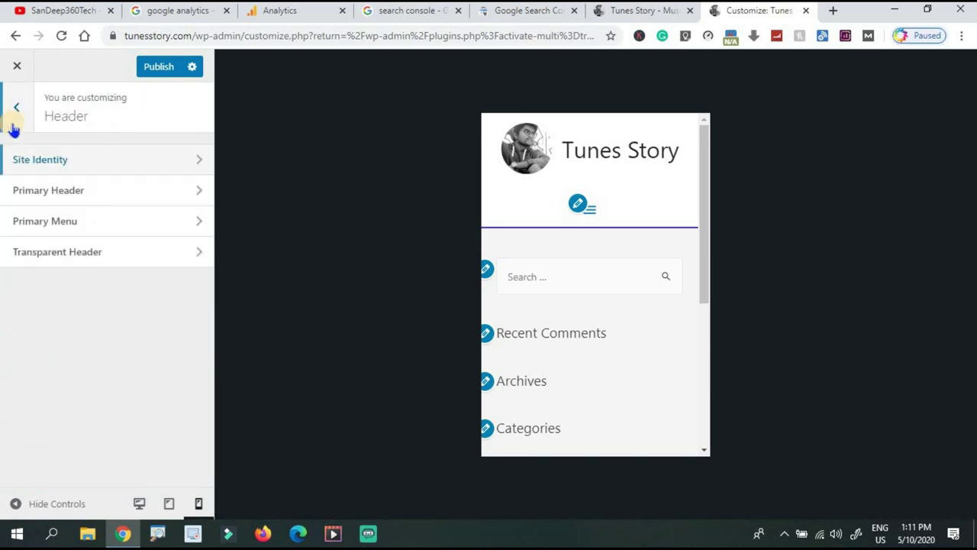
{"action": "left_click", "coordinate": [36, 191]}
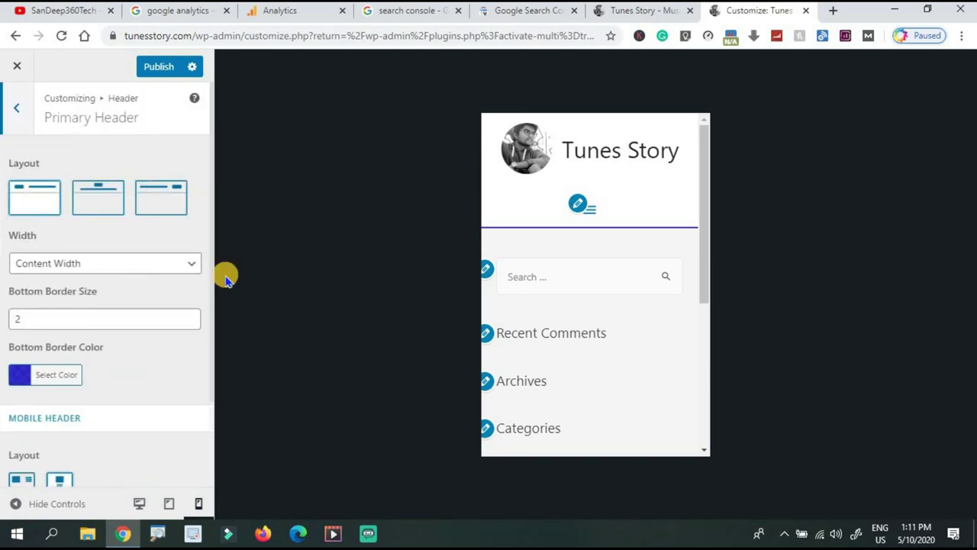
{"action": "left_click", "coordinate": [139, 504]}
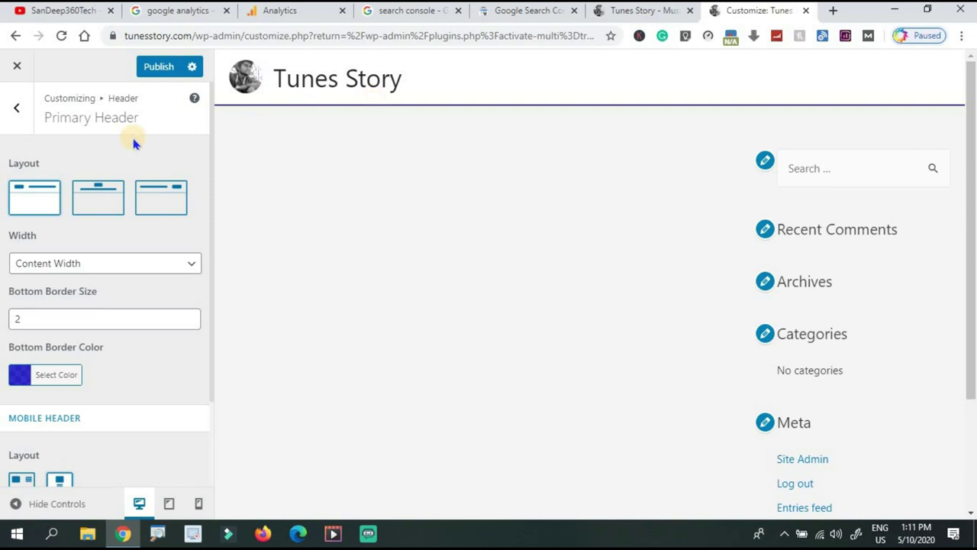
{"action": "left_click", "coordinate": [159, 69]}
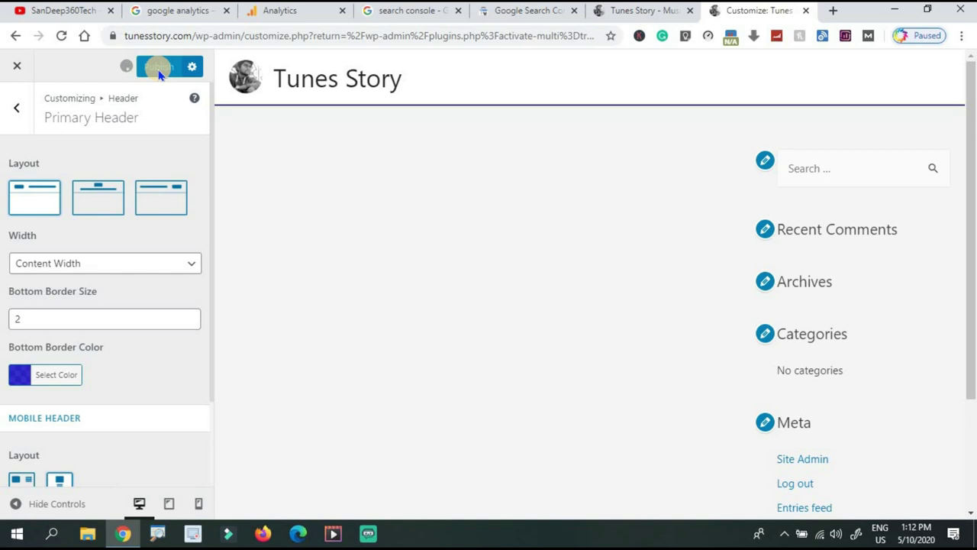
- Look over the header's Primary Menu settings and return to the list of header sections
{"action": "left_click", "coordinate": [8, 120]}
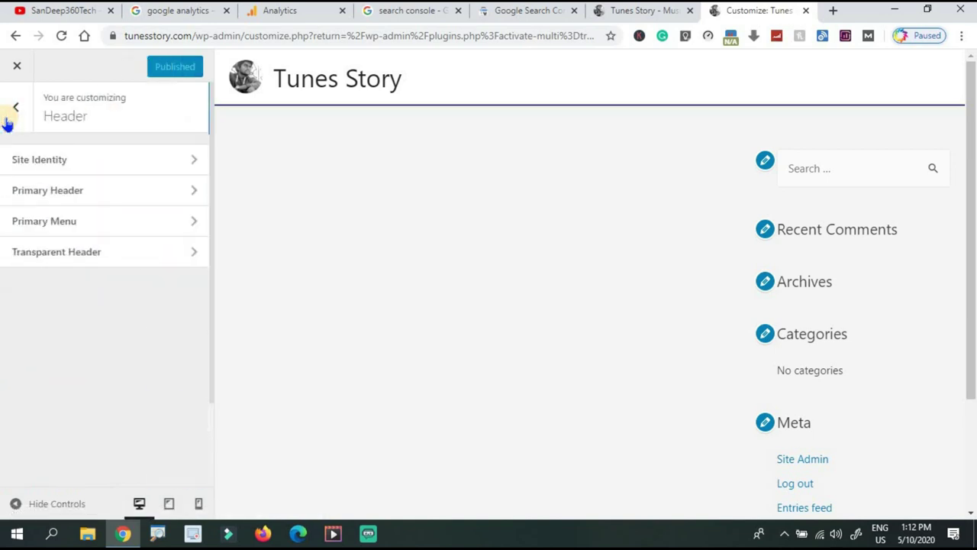
{"action": "left_click", "coordinate": [34, 223]}
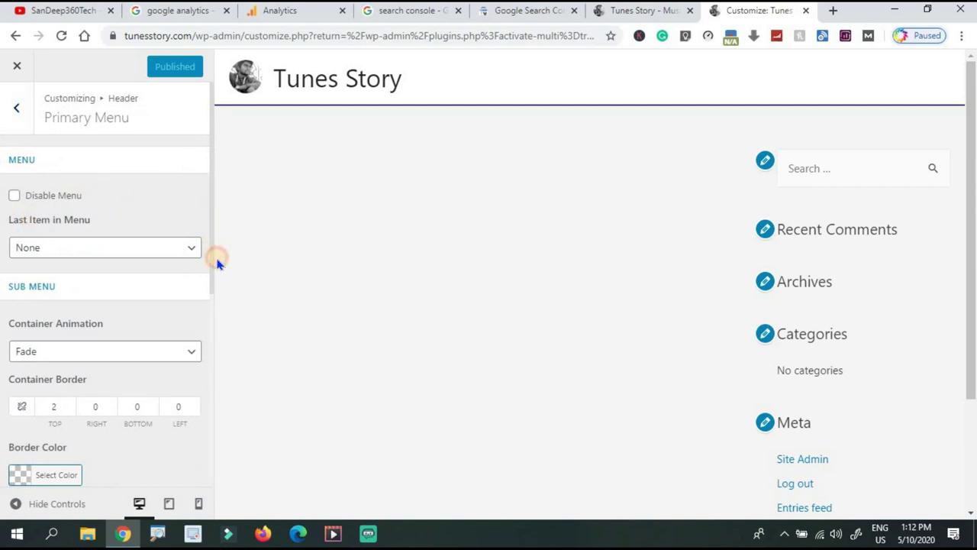
{"action": "key", "text": "Escape"}
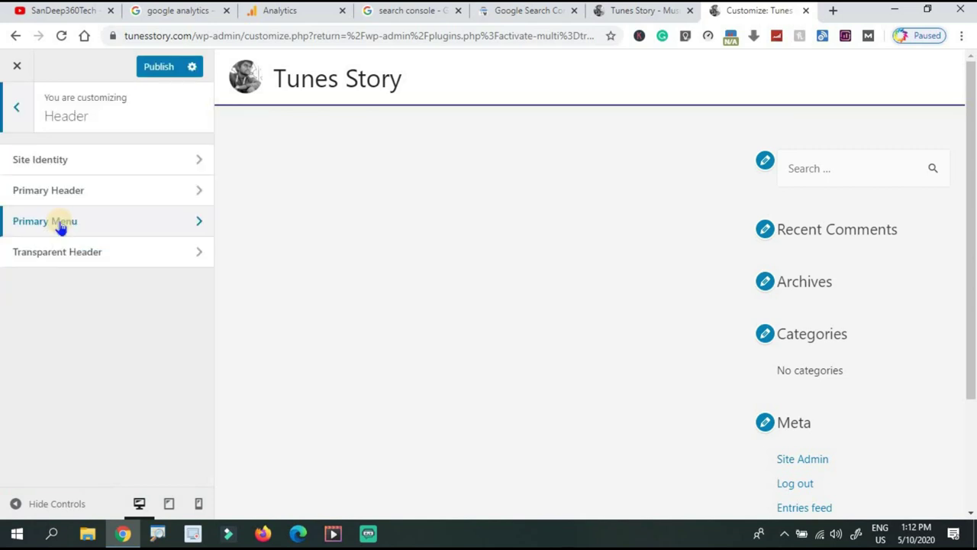
- Create a new menu named Home and assign it to the Primary Menu location
{"action": "left_click", "coordinate": [19, 110]}
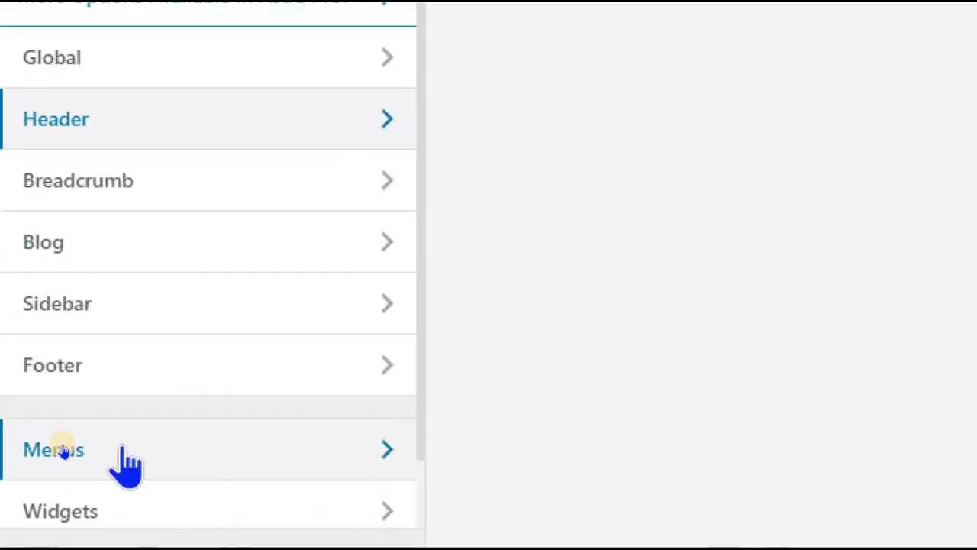
{"action": "left_click", "coordinate": [62, 449]}
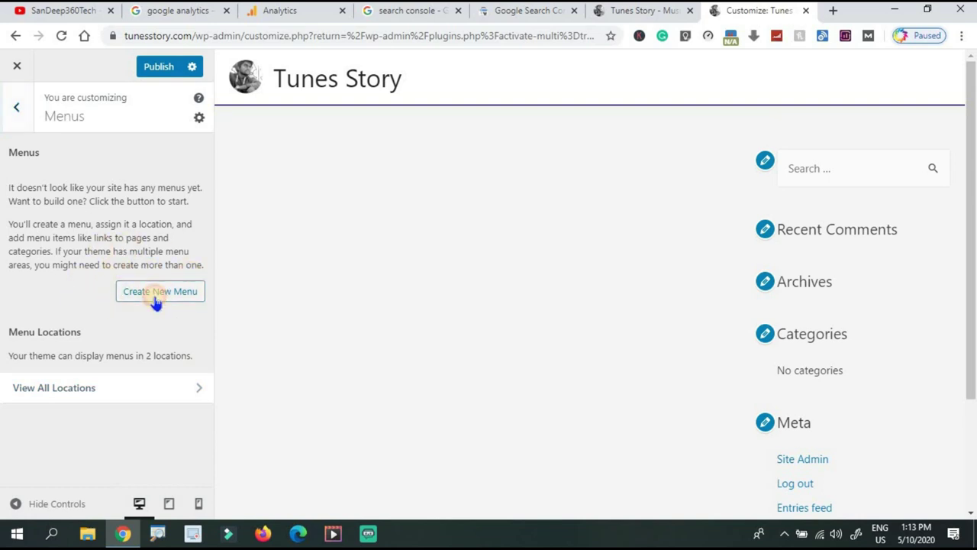
{"action": "left_click", "coordinate": [156, 301]}
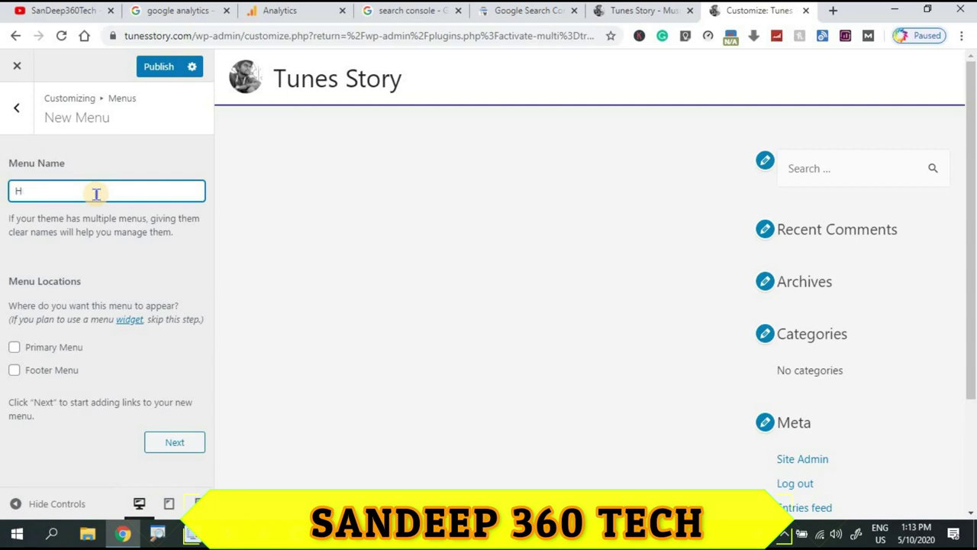
{"action": "type", "text": "Home"}
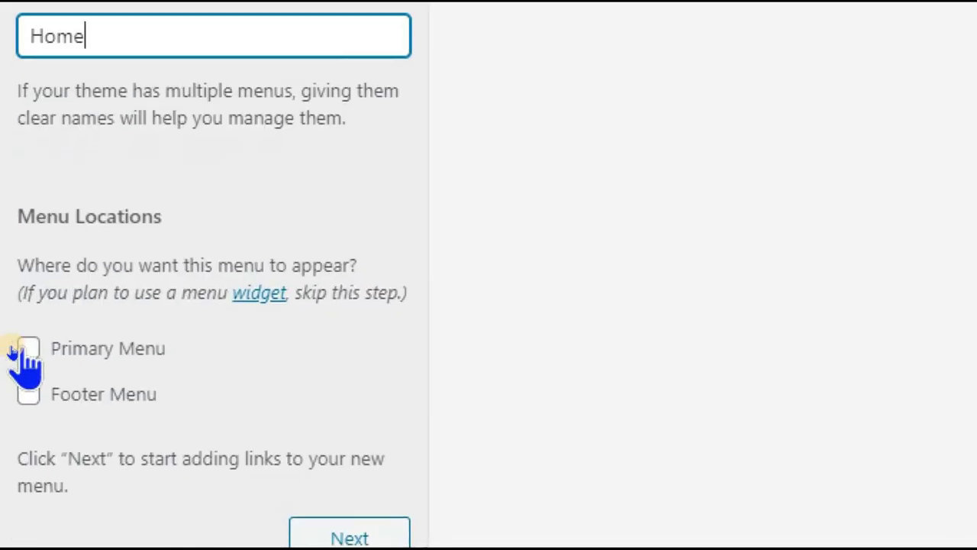
{"action": "left_click", "coordinate": [28, 349]}
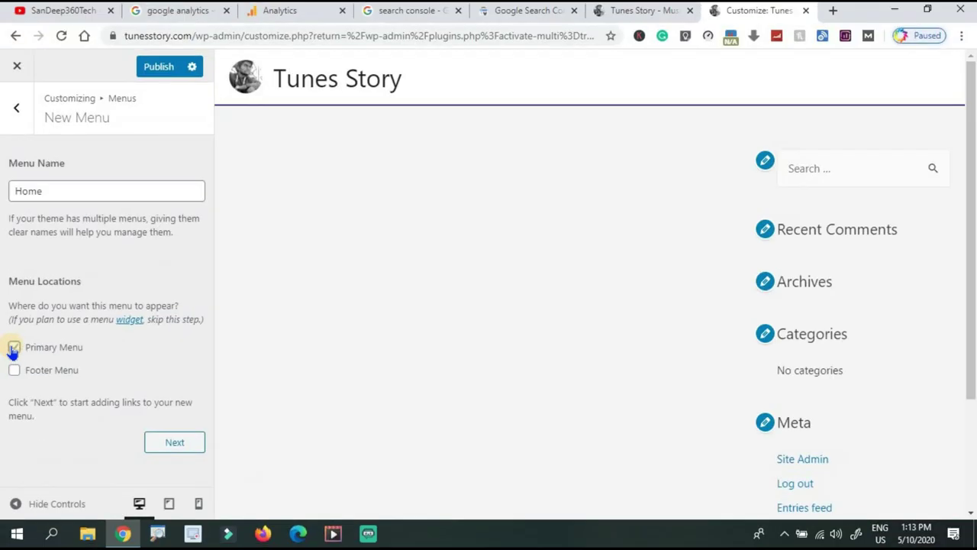
{"action": "left_click", "coordinate": [339, 545]}
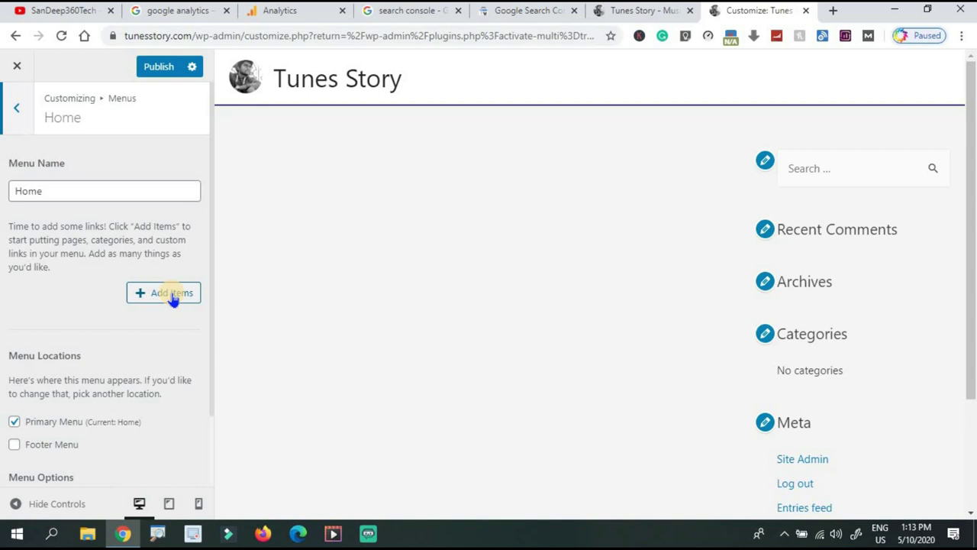
- Add the existing Home custom link and a new About Us page to the Home menu
{"action": "left_click", "coordinate": [171, 295]}
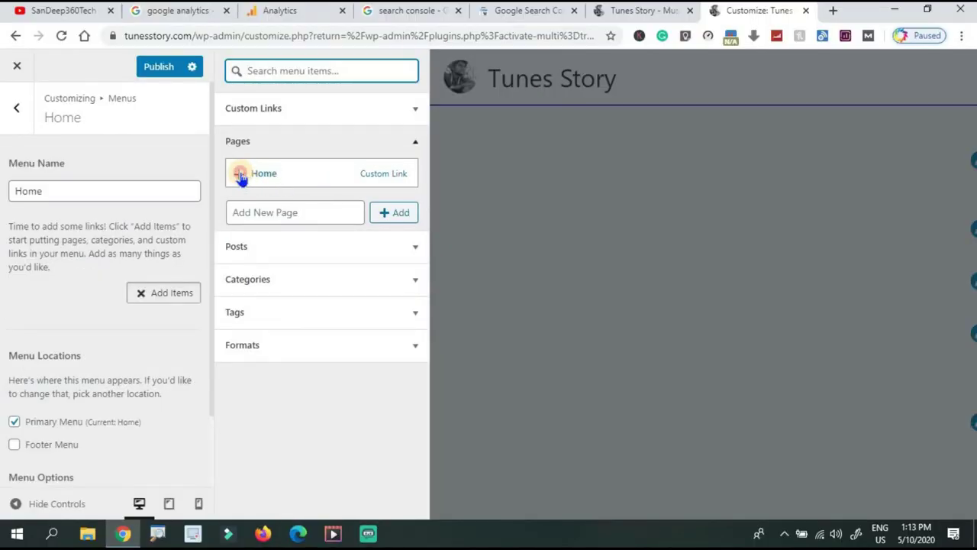
{"action": "left_click", "coordinate": [240, 176]}
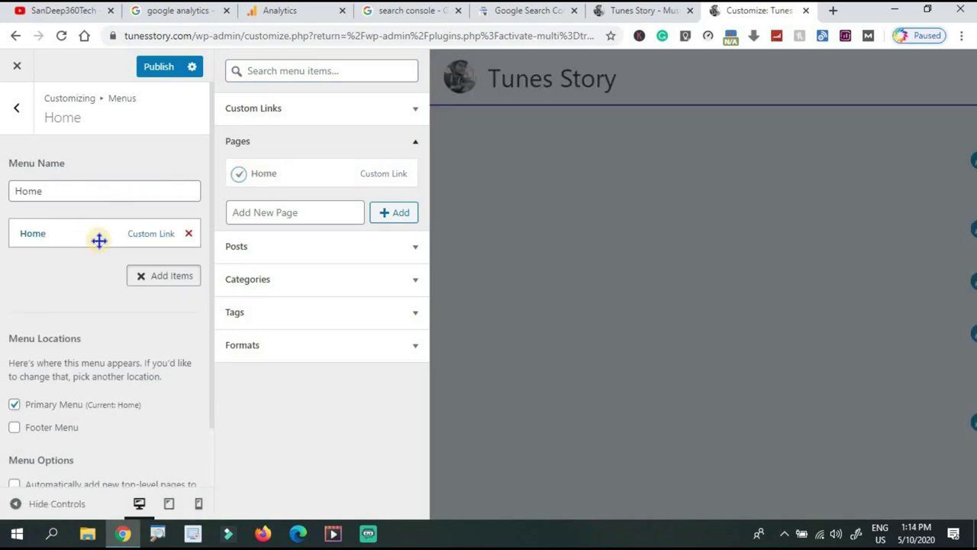
{"action": "left_click", "coordinate": [303, 212]}
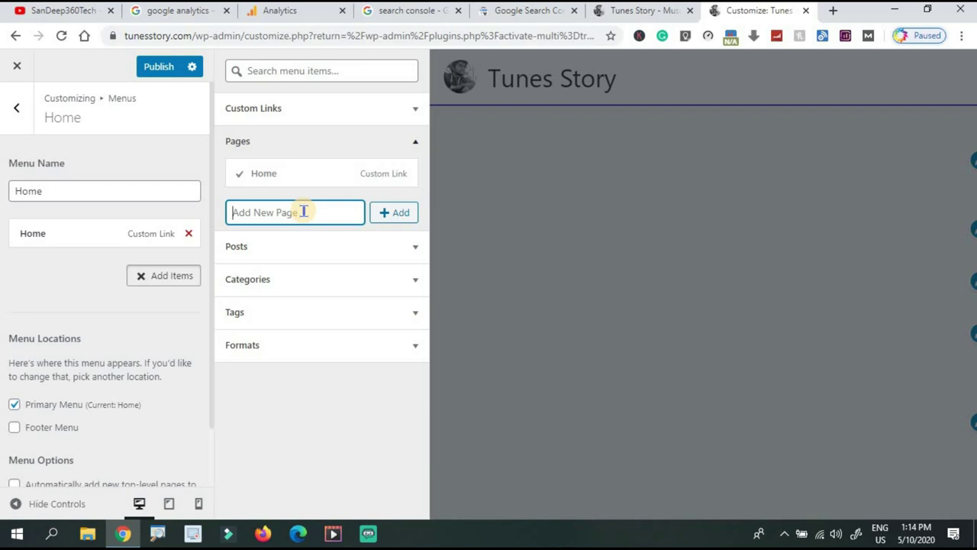
{"action": "type", "text": "A"}
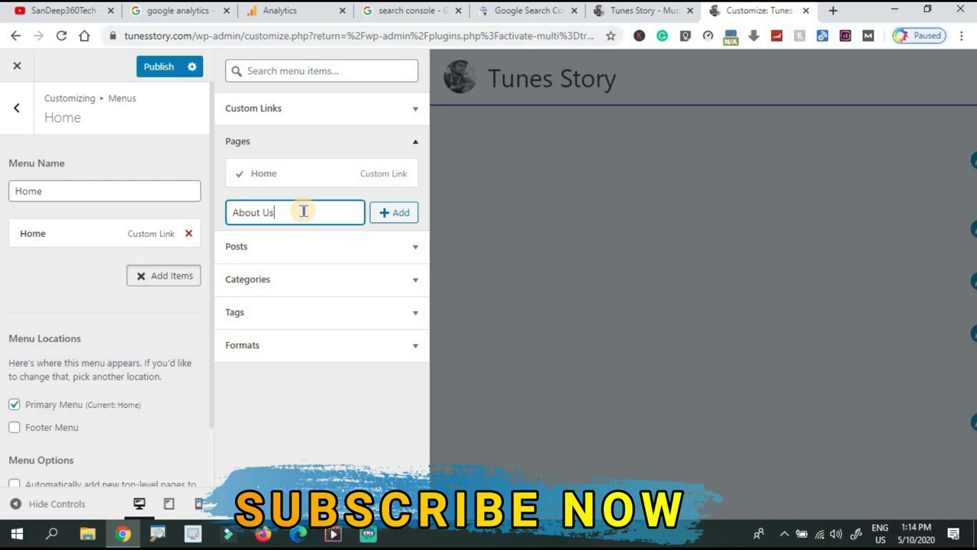
{"action": "type", "text": "bout Us"}
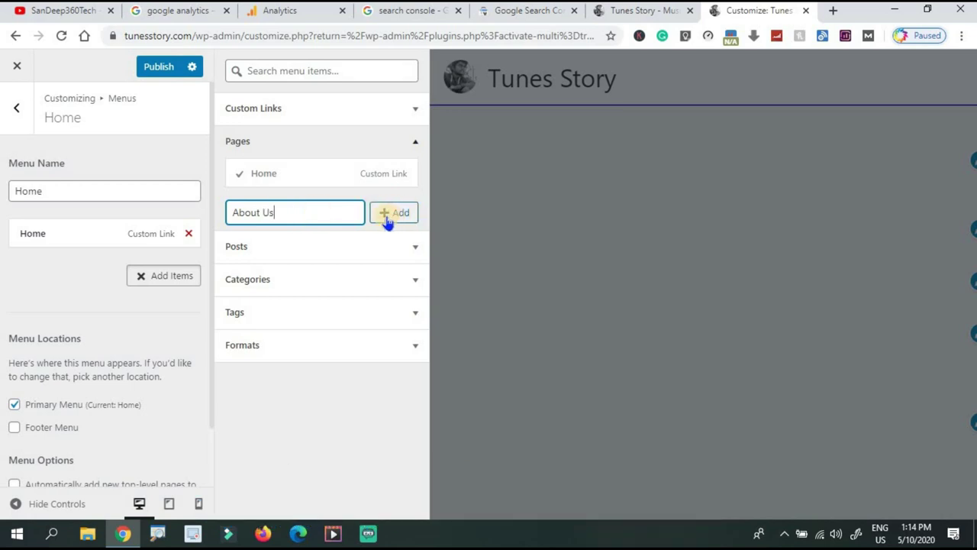
{"action": "left_click", "coordinate": [387, 216]}
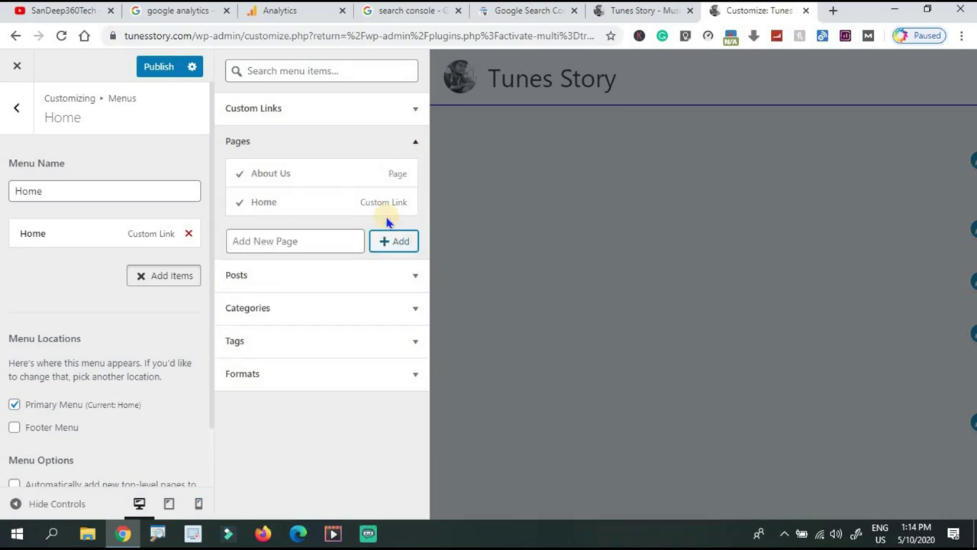
- Create Contact Us and Privacy Policy pages and add them as items of the Home menu
{"action": "left_click", "coordinate": [296, 240]}
{"action": "type", "text": "Contact Us"}
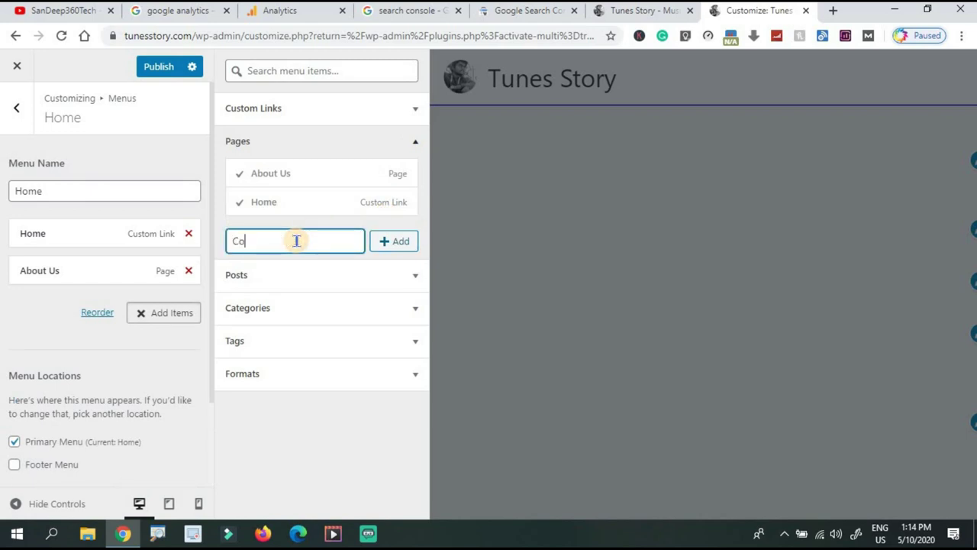
{"action": "left_click", "coordinate": [393, 252]}
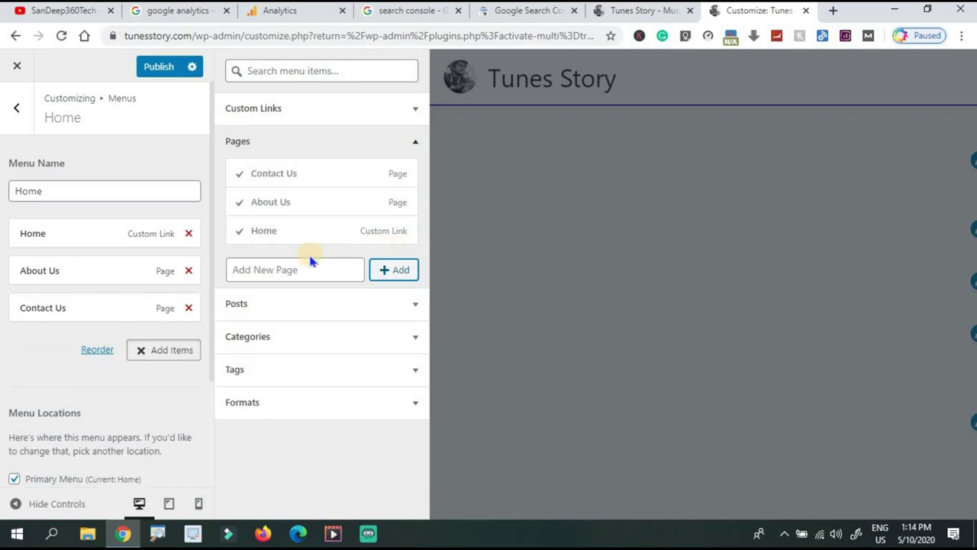
{"action": "left_click", "coordinate": [300, 268]}
{"action": "type", "text": "Privacy Pol"}
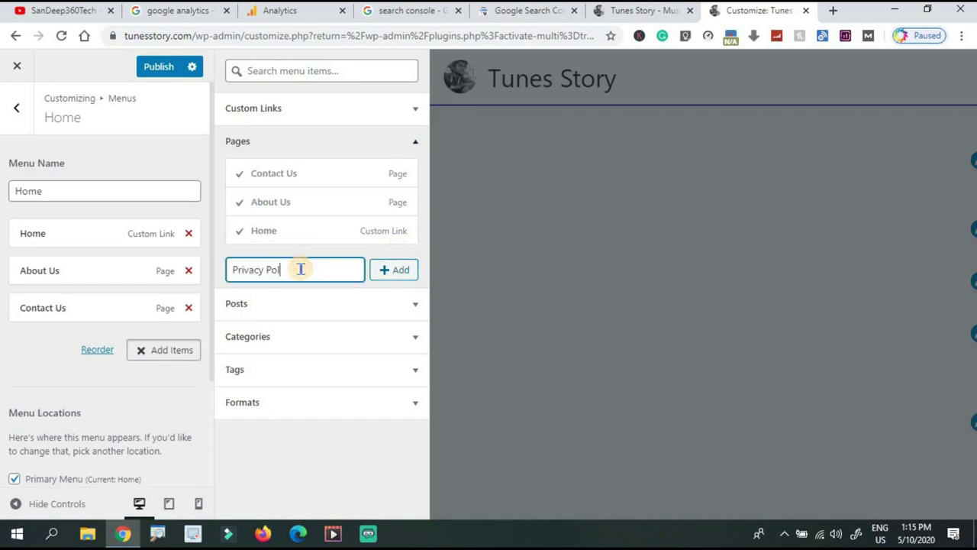
{"action": "type", "text": "icy"}
{"action": "left_click", "coordinate": [399, 278]}
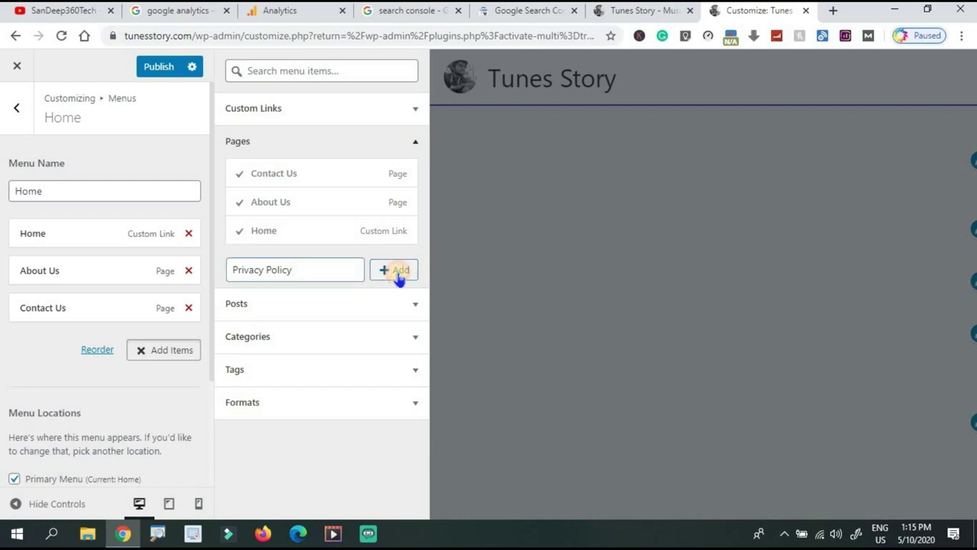
- Create a Disclaimer page as an item of the Home menu and publish the changes
{"action": "left_click", "coordinate": [302, 294]}
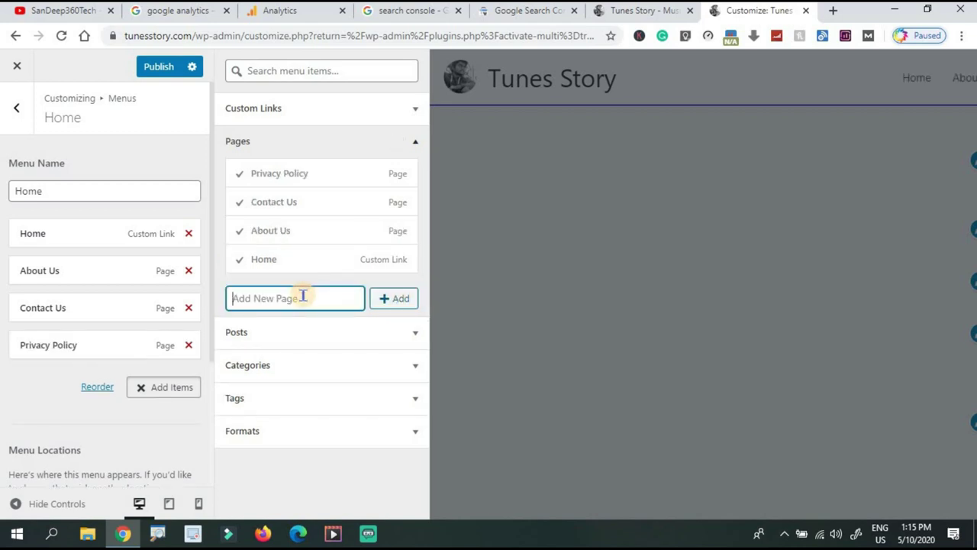
{"action": "type", "text": "Disclaimer"}
{"action": "left_click", "coordinate": [395, 301]}
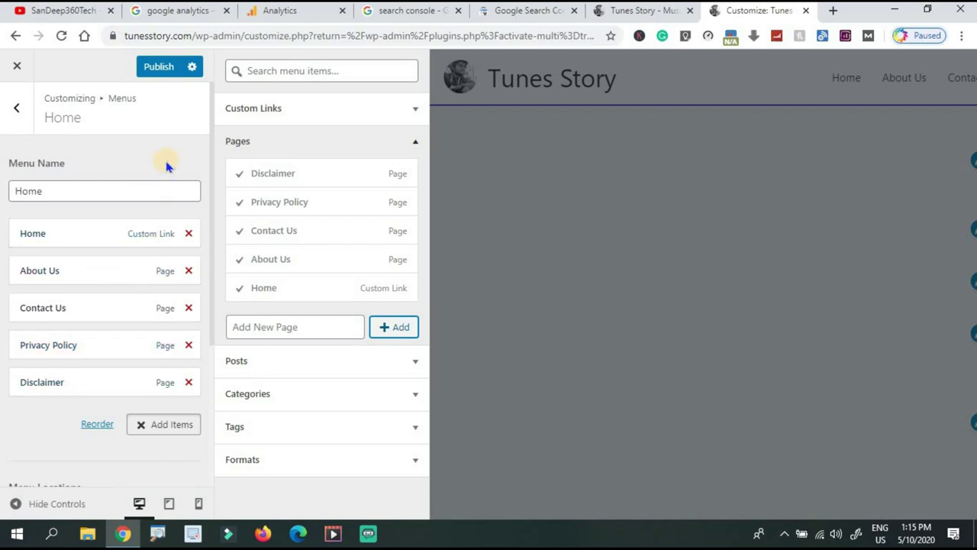
{"action": "left_click", "coordinate": [159, 68]}
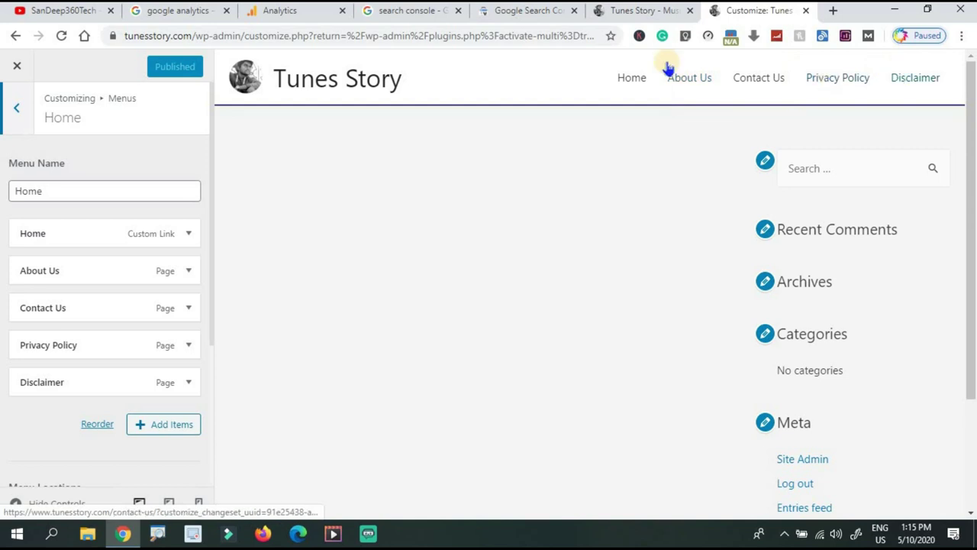
- Check the published menu on the live site and return to the customizer's main list of sections
{"action": "left_click", "coordinate": [633, 11]}
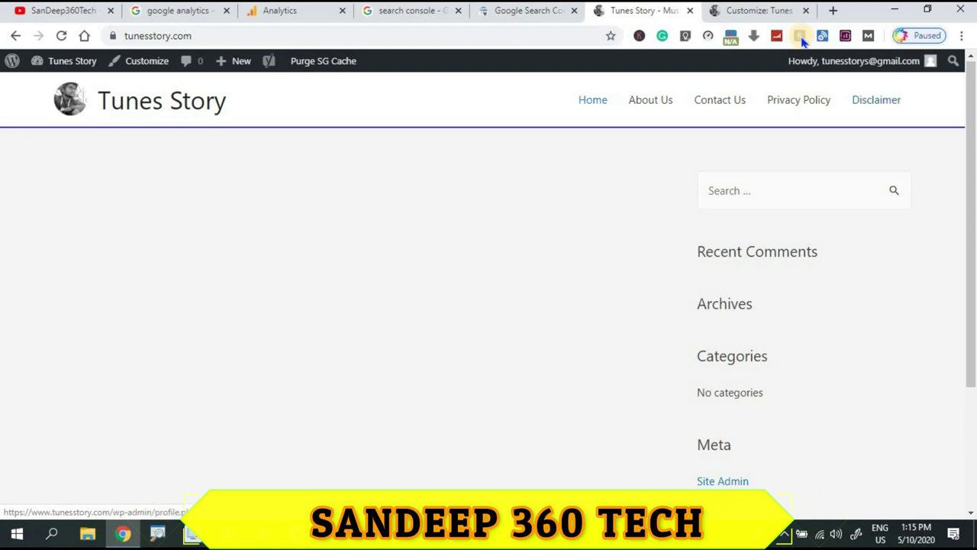
{"action": "left_click", "coordinate": [763, 10]}
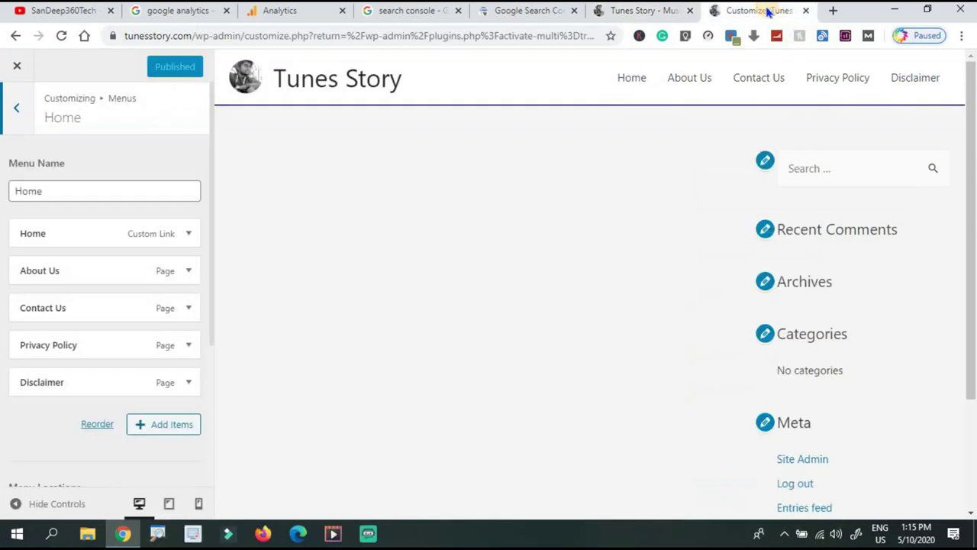
{"action": "left_click", "coordinate": [18, 113]}
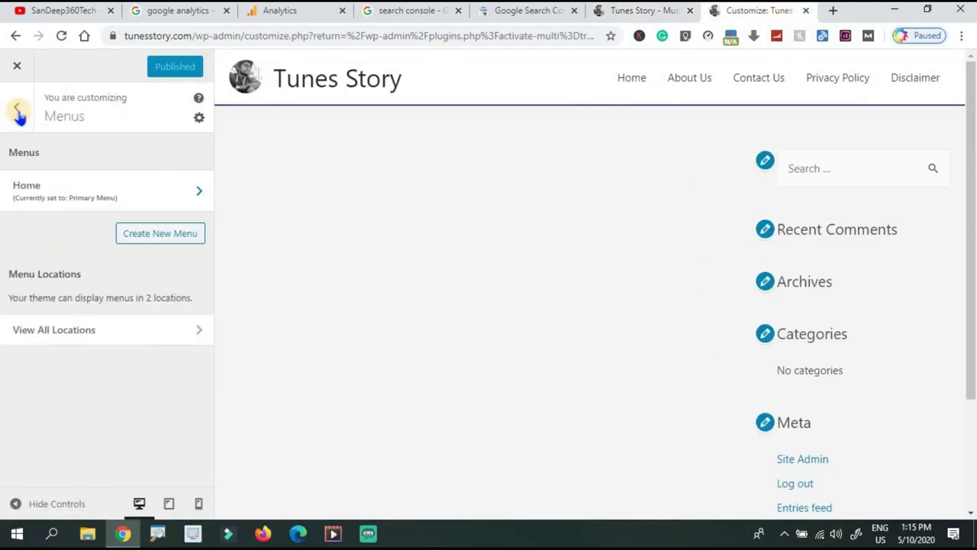
{"action": "left_click", "coordinate": [18, 113]}
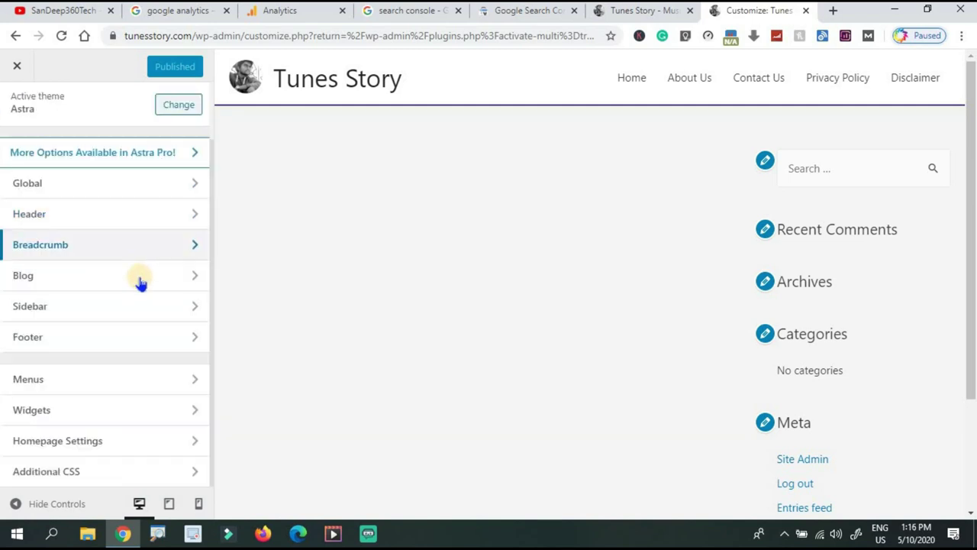
- Look over the Blog / Archive settings and return to the main list of sections
{"action": "left_click", "coordinate": [140, 280]}
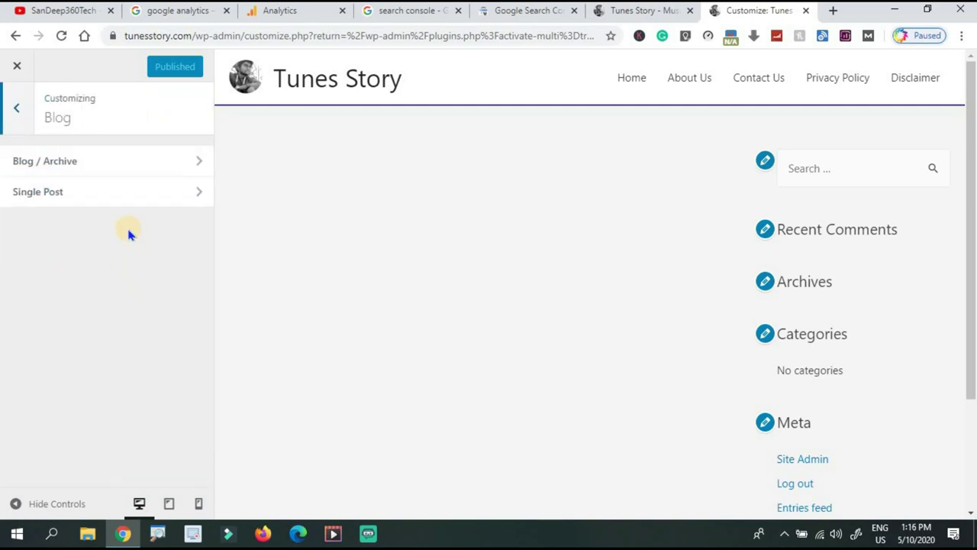
{"action": "left_click", "coordinate": [122, 163]}
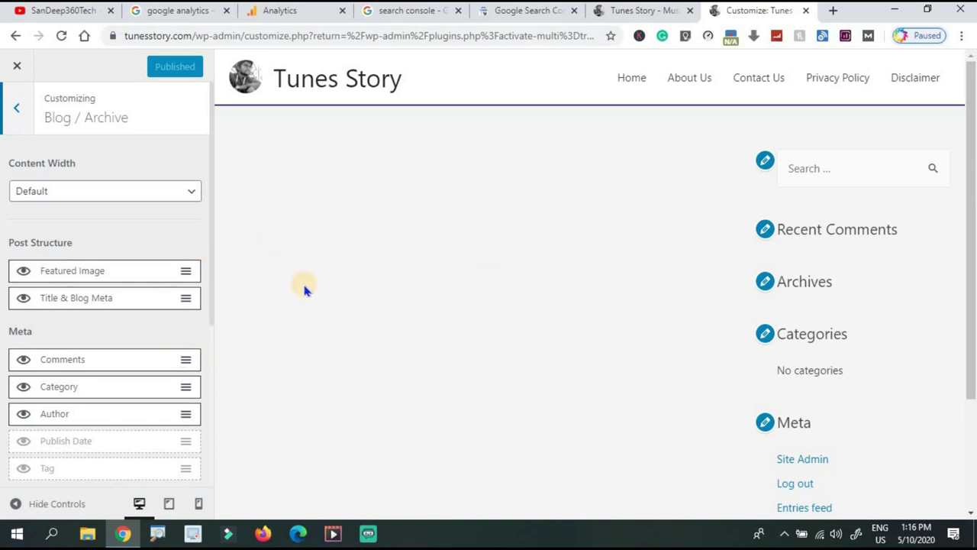
{"action": "left_click", "coordinate": [8, 113]}
{"action": "left_click", "coordinate": [7, 113]}
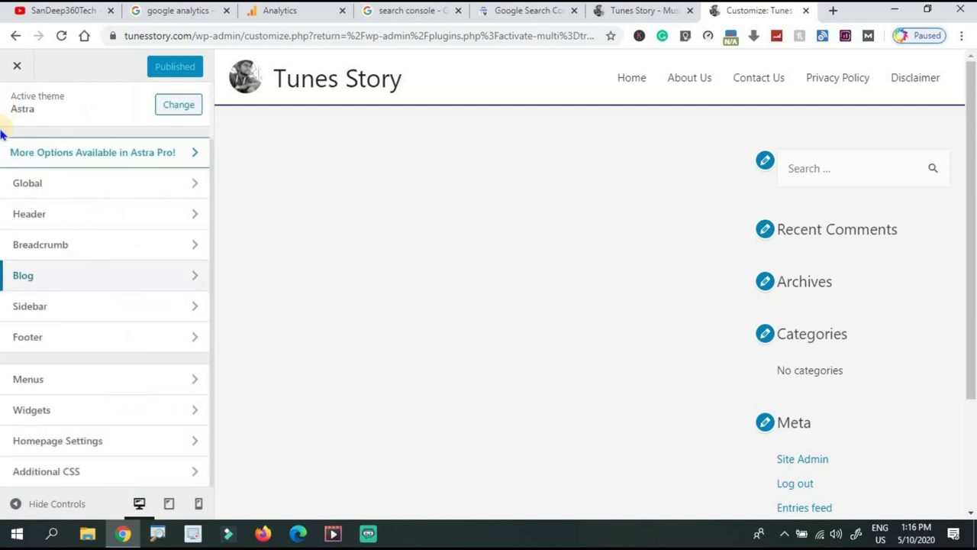
- Try No Sidebar as the sidebar's default layout and set it back to Right Sidebar
{"action": "left_click", "coordinate": [45, 307]}
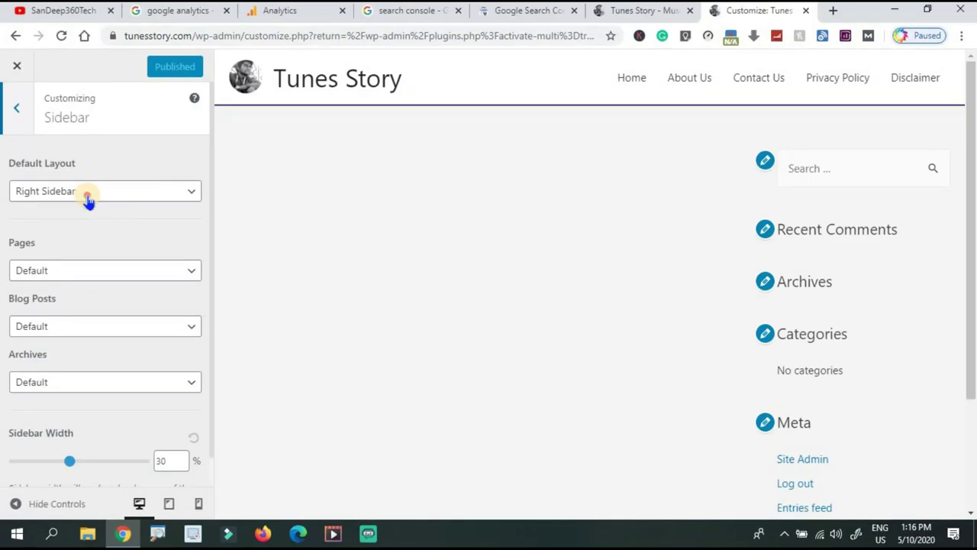
{"action": "left_click", "coordinate": [88, 192]}
{"action": "left_click", "coordinate": [73, 211]}
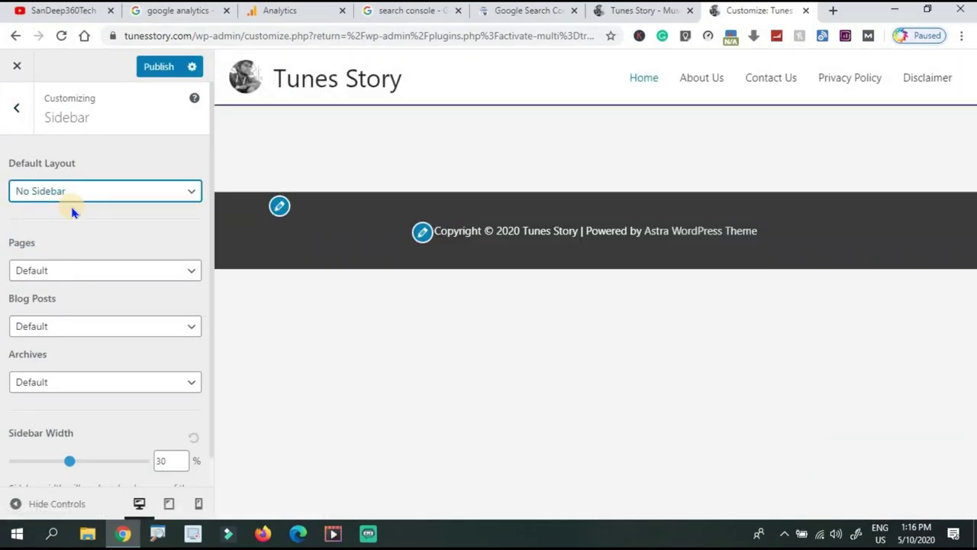
{"action": "left_click", "coordinate": [68, 196]}
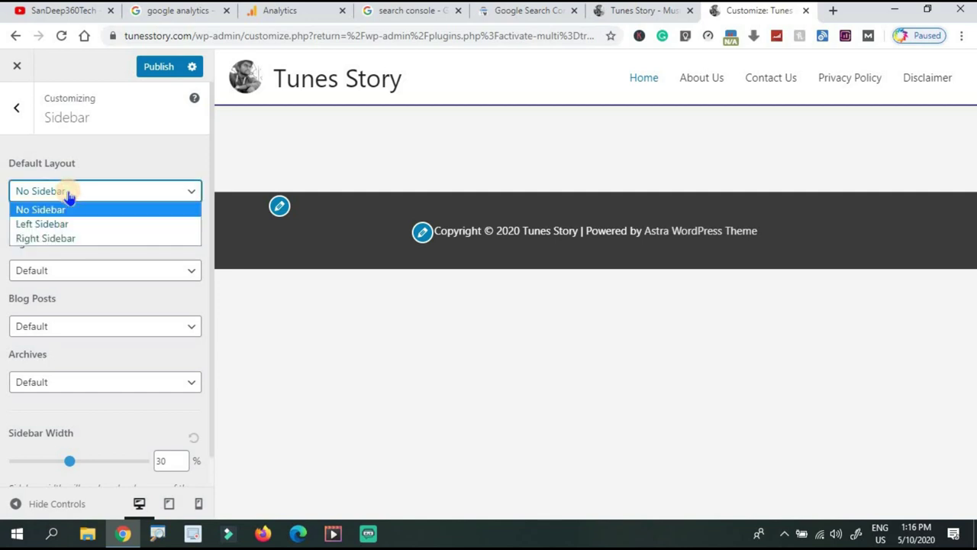
{"action": "left_click", "coordinate": [61, 238]}
- Set the sidebar width to 23 % and return to the main list of sections
{"action": "scroll", "coordinate": [203, 321], "scroll_direction": "down", "scroll_amount": 1}
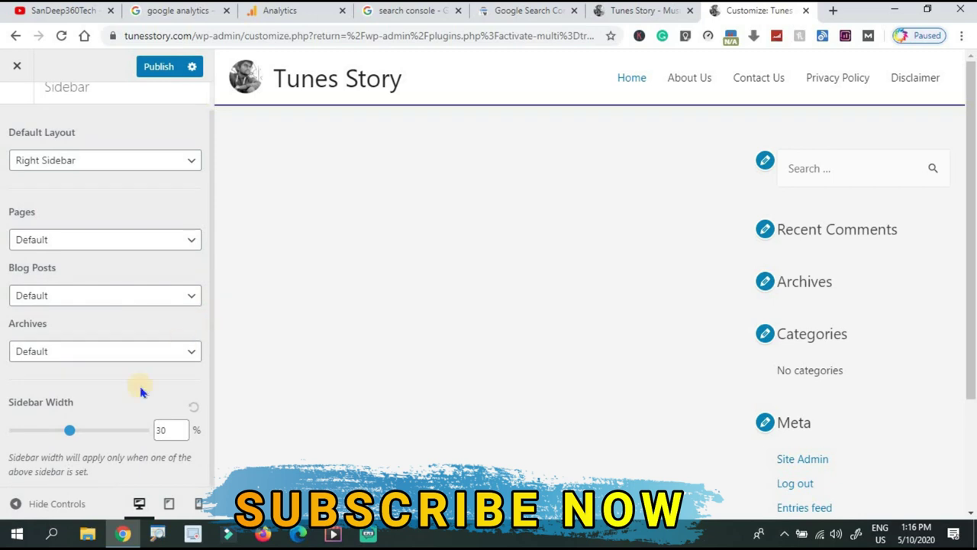
{"action": "left_click", "coordinate": [70, 431]}
{"action": "left_click_drag", "start_coordinate": [70, 432], "coordinate": [45, 432]}
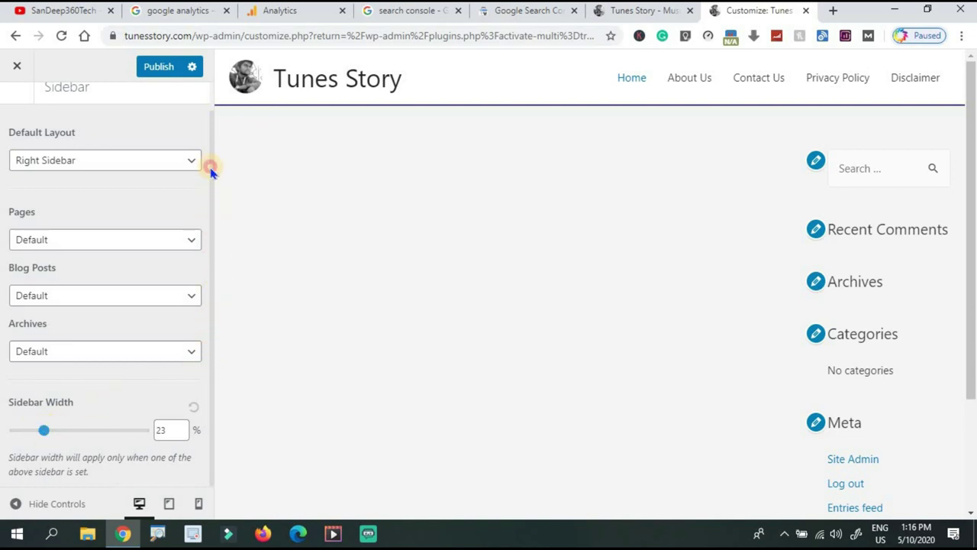
{"action": "scroll", "coordinate": [210, 170], "scroll_direction": "up", "scroll_amount": 1}
{"action": "left_click", "coordinate": [22, 118]}
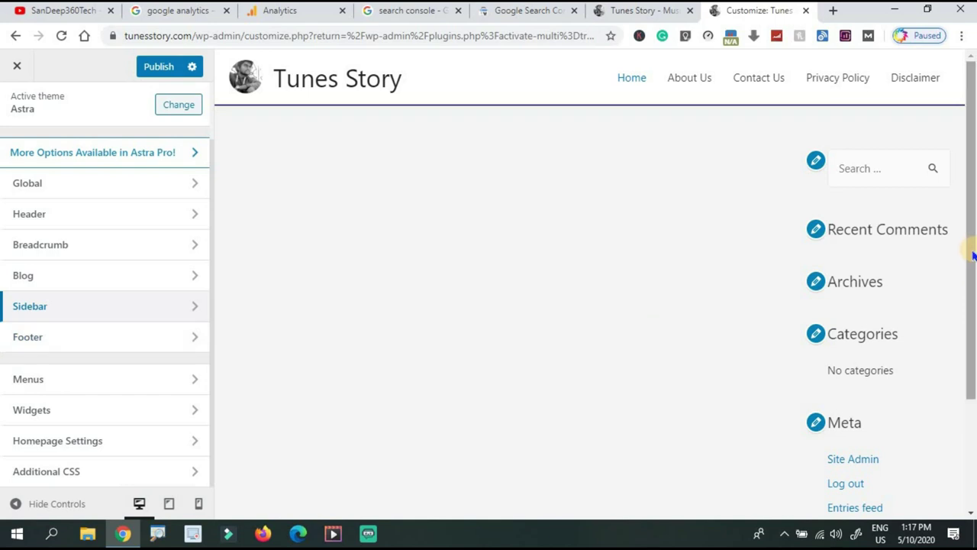
- Enable the four-area layout for the footer widgets and view it at the end of the page preview
{"action": "left_click_drag", "start_coordinate": [972, 271], "coordinate": [953, 406]}
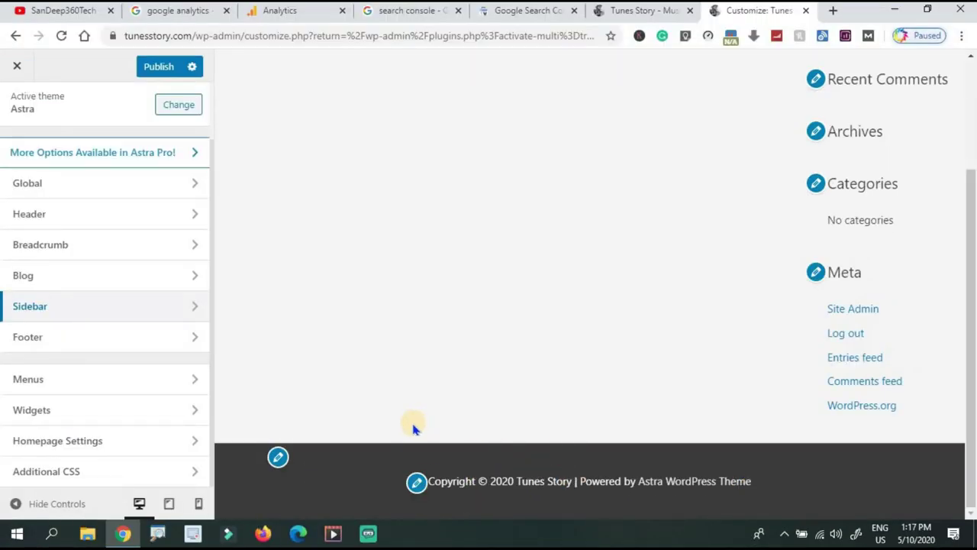
{"action": "left_click", "coordinate": [161, 345]}
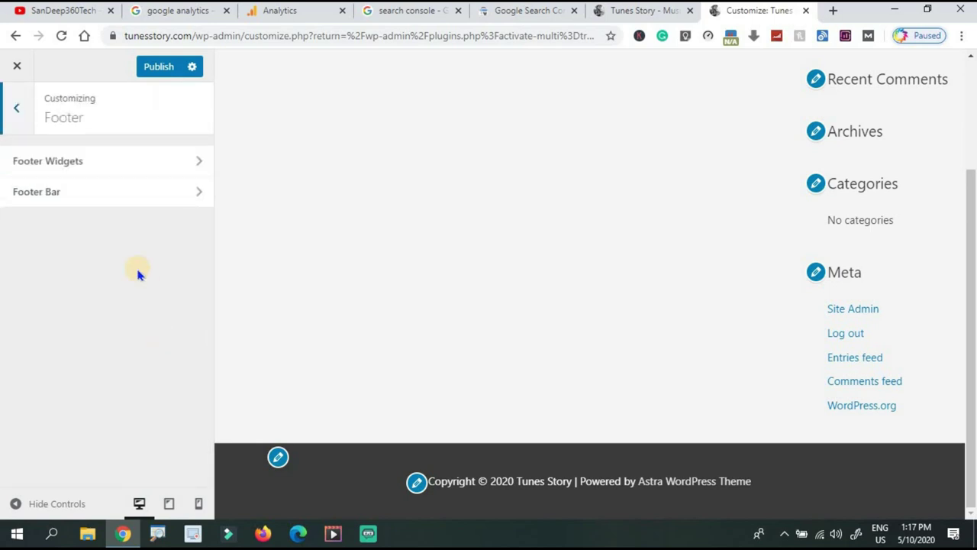
{"action": "left_click", "coordinate": [93, 160]}
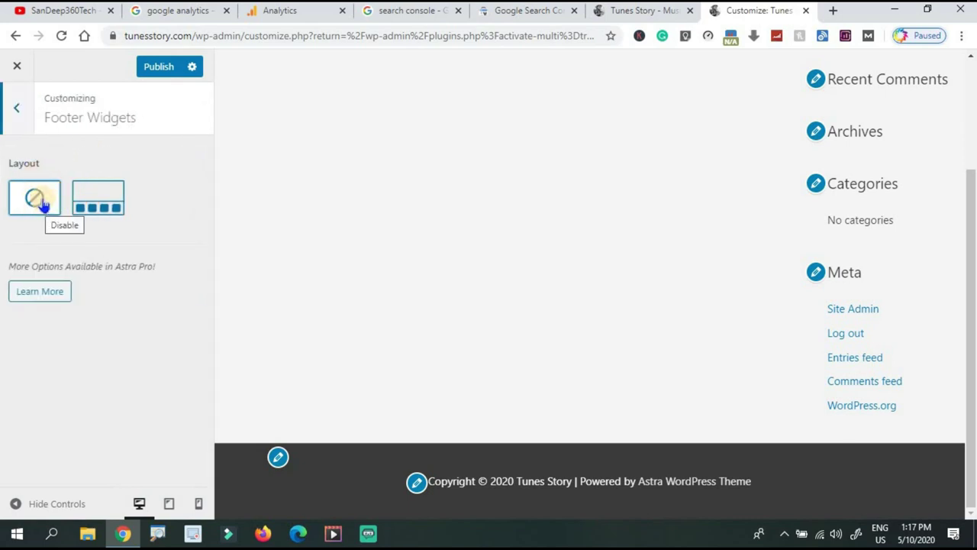
{"action": "left_click", "coordinate": [90, 204]}
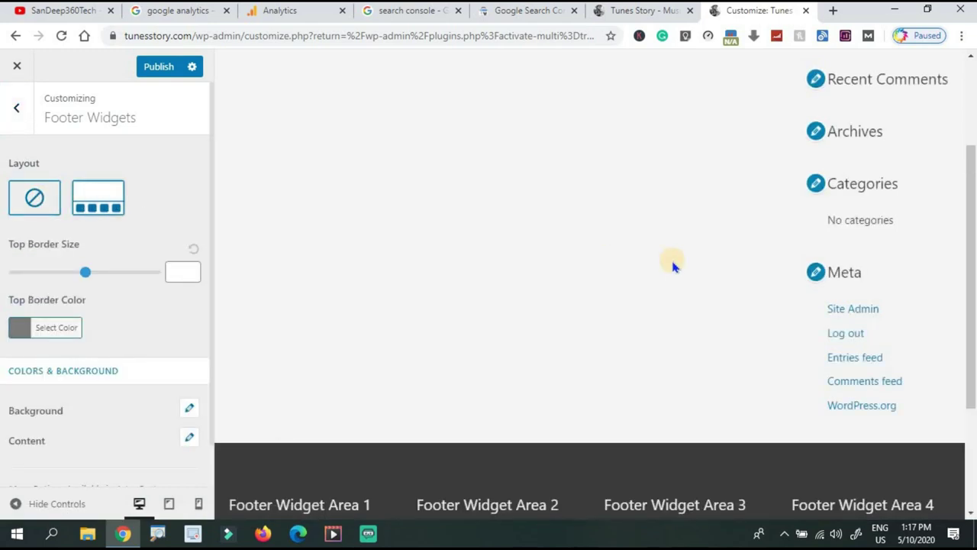
{"action": "left_click_drag", "start_coordinate": [969, 229], "coordinate": [964, 331]}
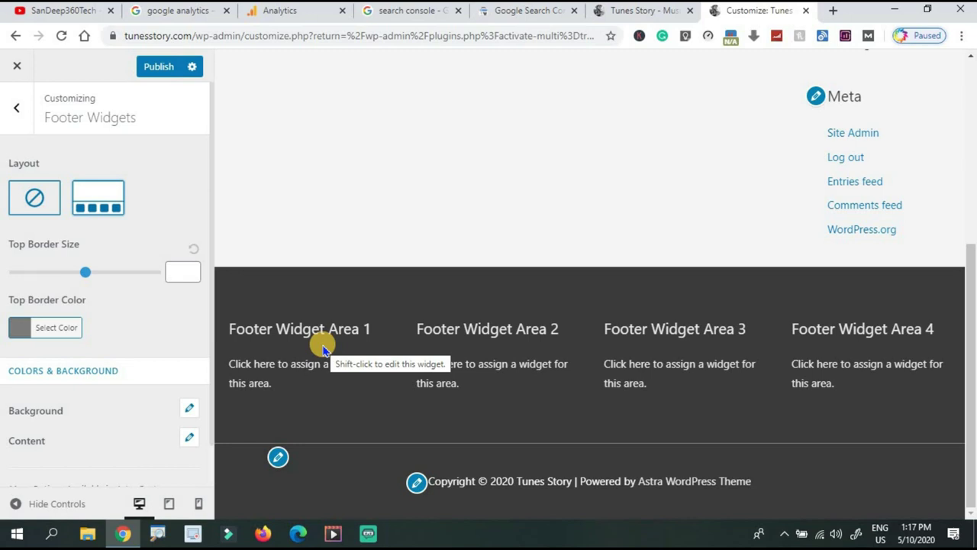
- Set the footer widgets' top border color to the blue #3c73e0
{"action": "left_click", "coordinate": [21, 332]}
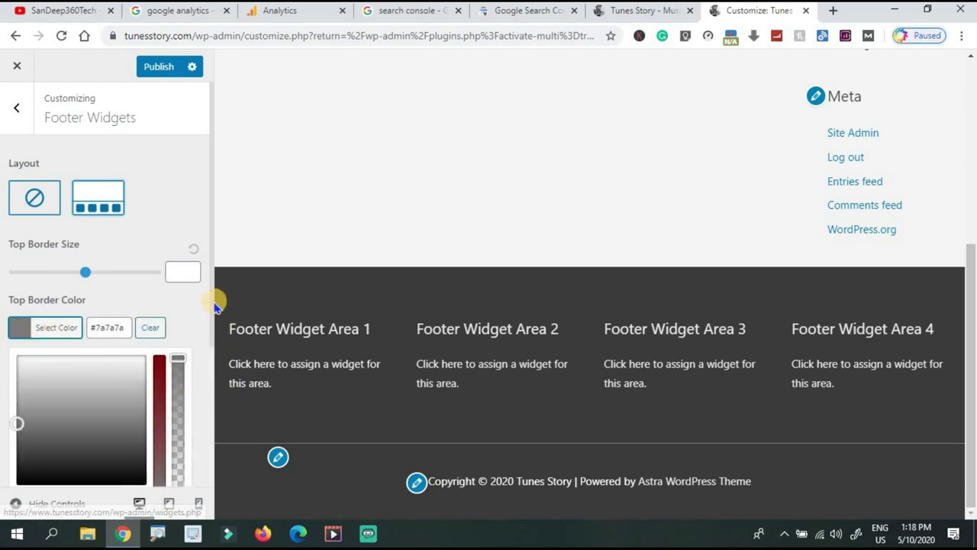
{"action": "scroll", "coordinate": [210, 309], "scroll_direction": "down", "scroll_amount": 2}
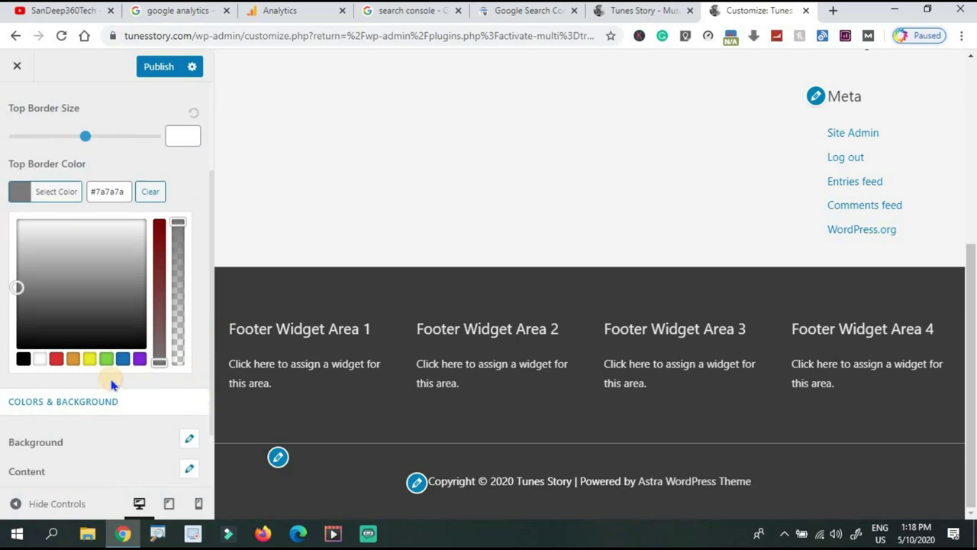
{"action": "left_click", "coordinate": [124, 359]}
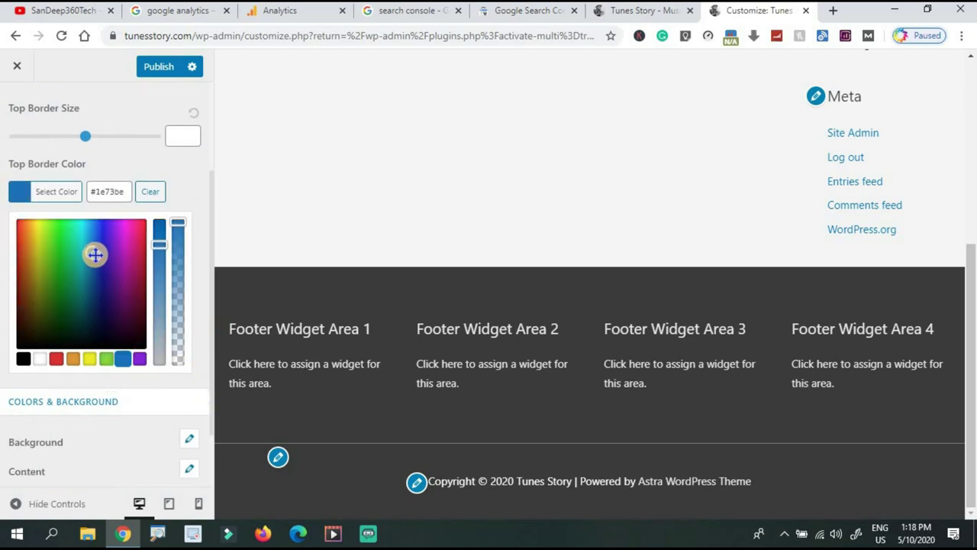
{"action": "left_click_drag", "start_coordinate": [94, 253], "coordinate": [97, 236]}
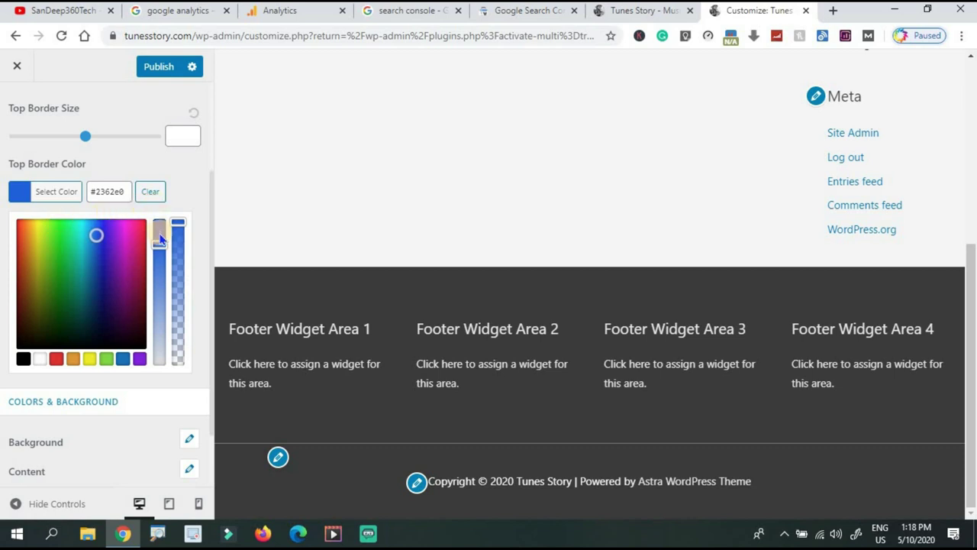
{"action": "left_click_drag", "start_coordinate": [159, 243], "coordinate": [159, 259]}
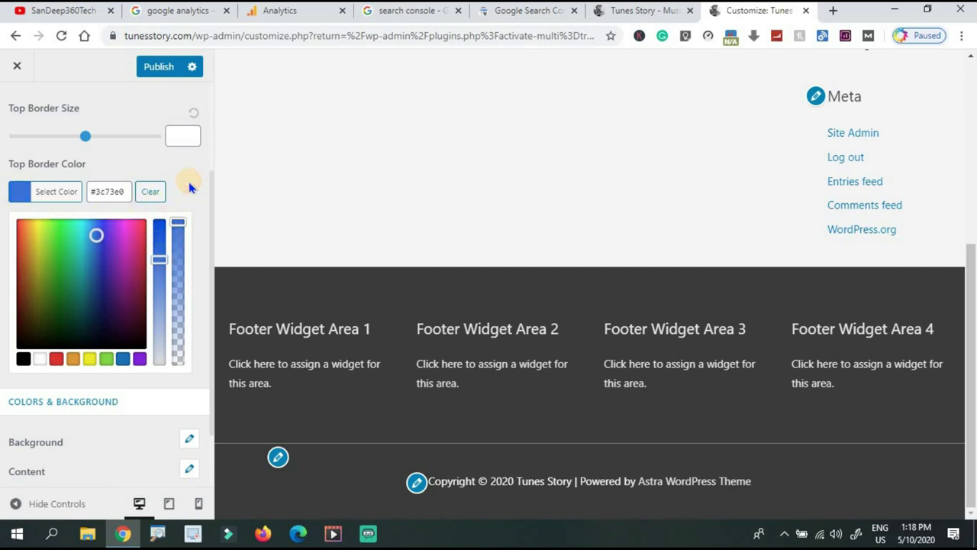
{"action": "left_click", "coordinate": [17, 193]}
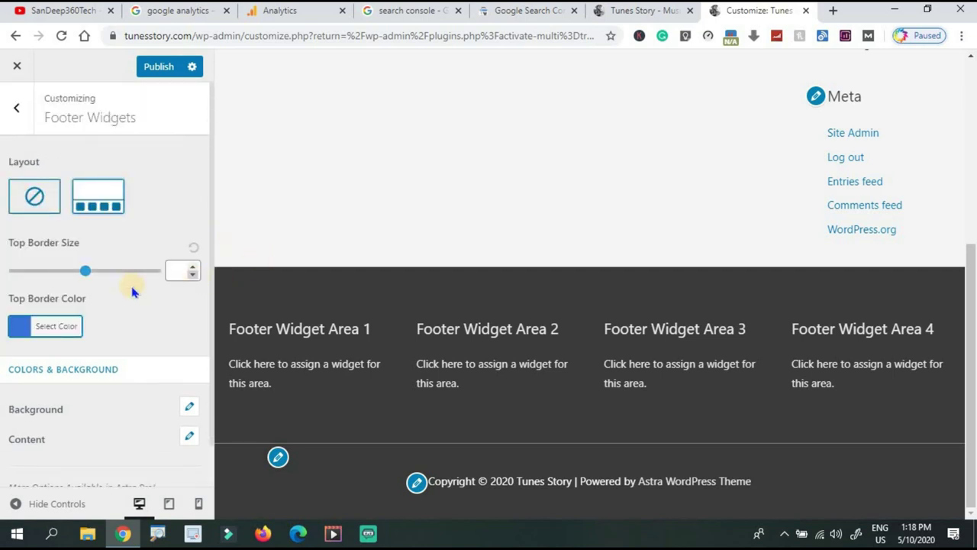
- Set the footer widgets' top border size to 2 and return to the footer sections
{"action": "left_click_drag", "start_coordinate": [87, 270], "coordinate": [16, 259]}
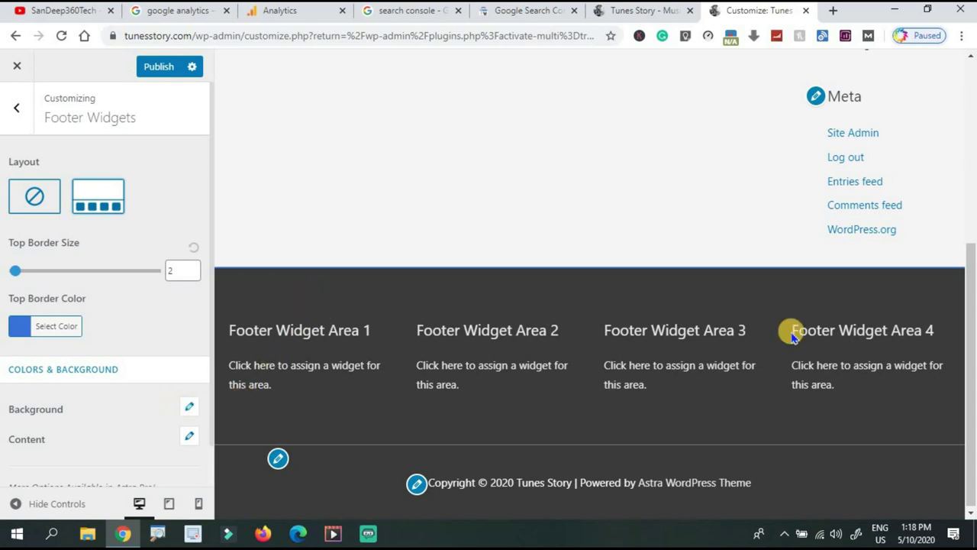
{"action": "left_click_drag", "start_coordinate": [970, 330], "coordinate": [971, 392]}
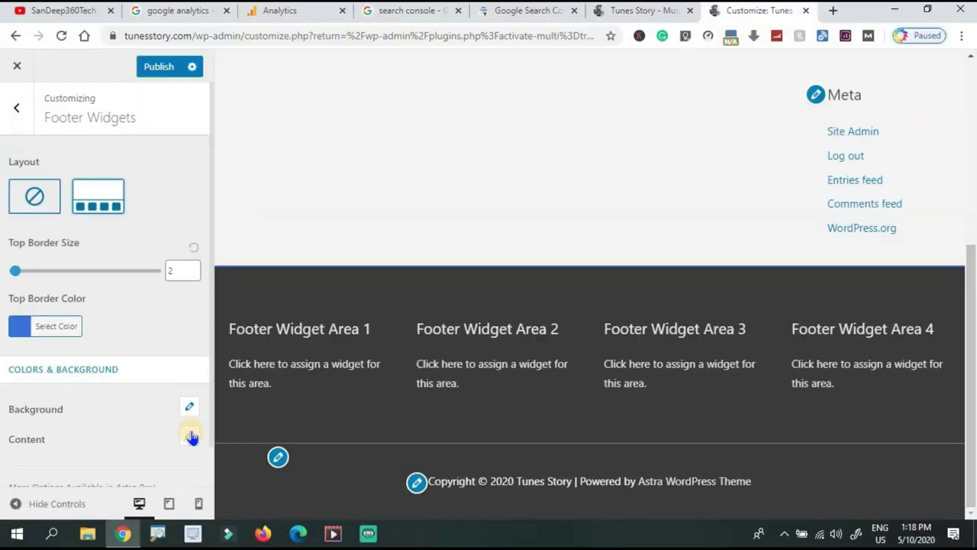
{"action": "left_click", "coordinate": [19, 132]}
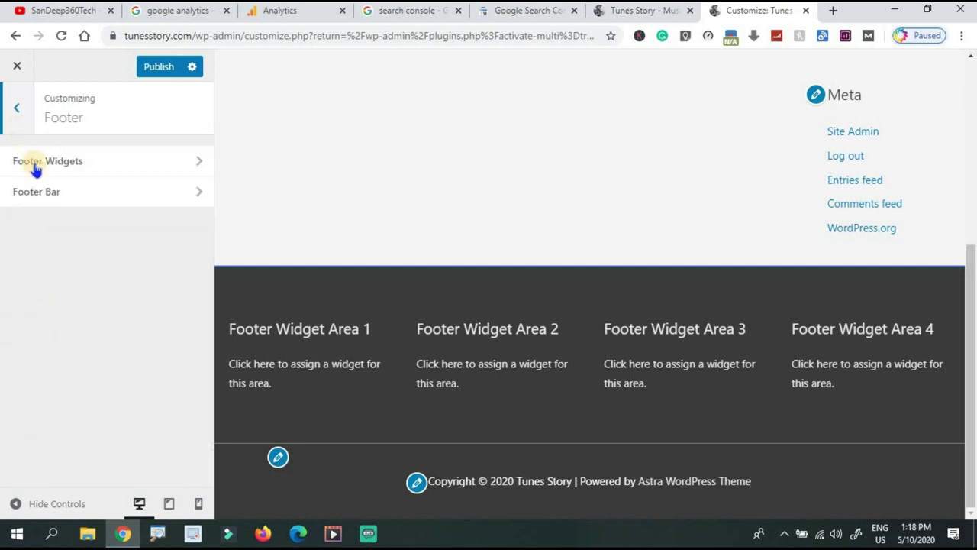
- Try the Footer Bar's disabled and side-by-side layouts, and switch back to the centered layout
{"action": "left_click", "coordinate": [48, 195]}
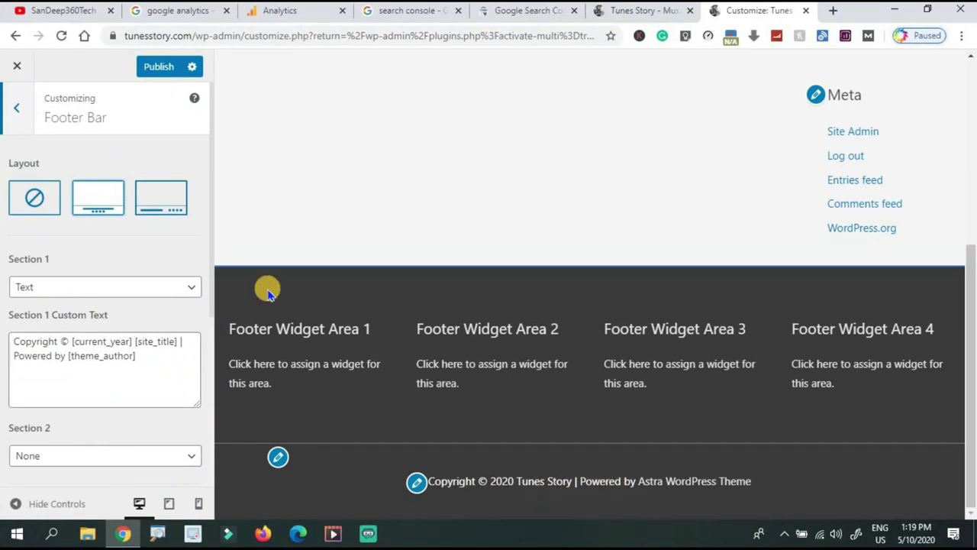
{"action": "left_click", "coordinate": [45, 204]}
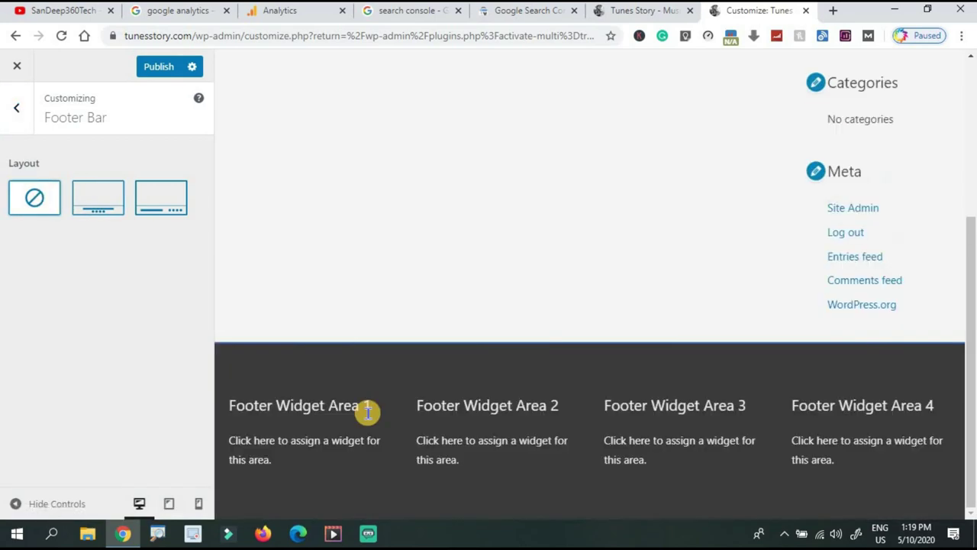
{"action": "left_click", "coordinate": [156, 209]}
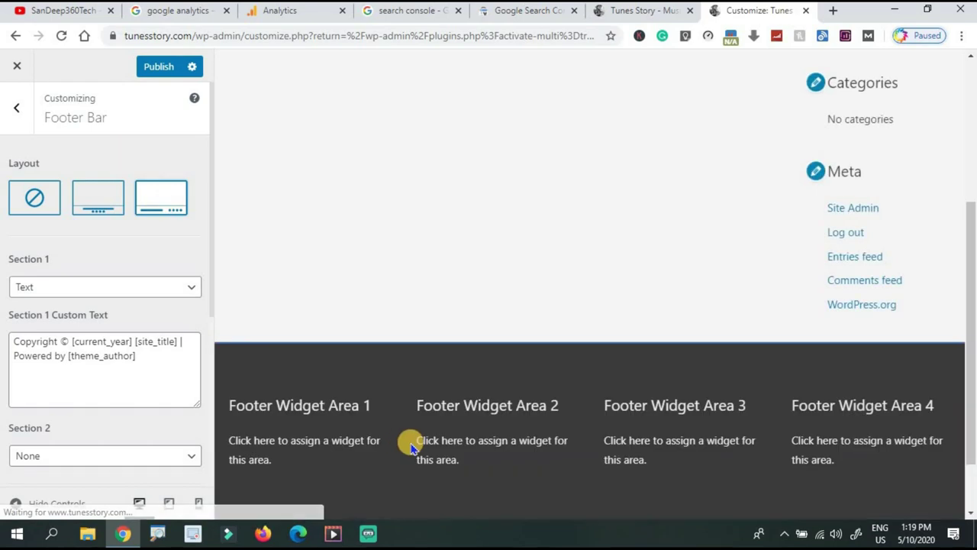
{"action": "scroll", "coordinate": [971, 508], "scroll_direction": "down", "scroll_amount": 1}
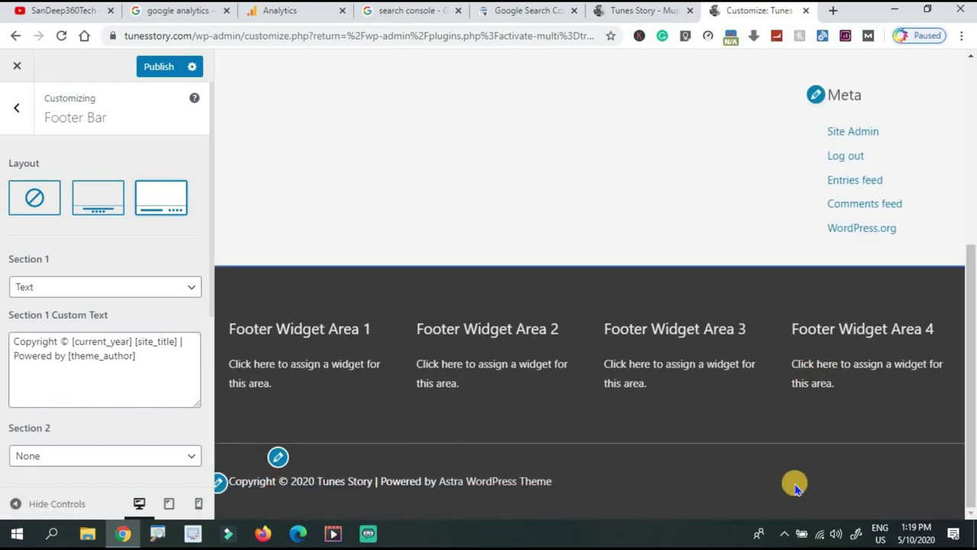
{"action": "left_click", "coordinate": [98, 202]}
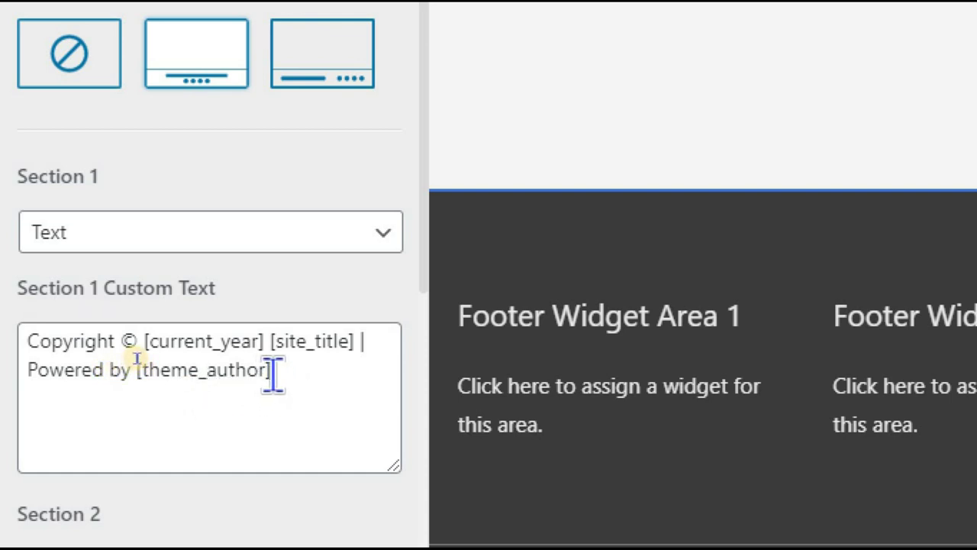
- Change the credit in the Footer Bar's Section 1 custom text to "Designed by SanDeep360Tech" and keep Section 2 as None
{"action": "left_click", "coordinate": [275, 372]}
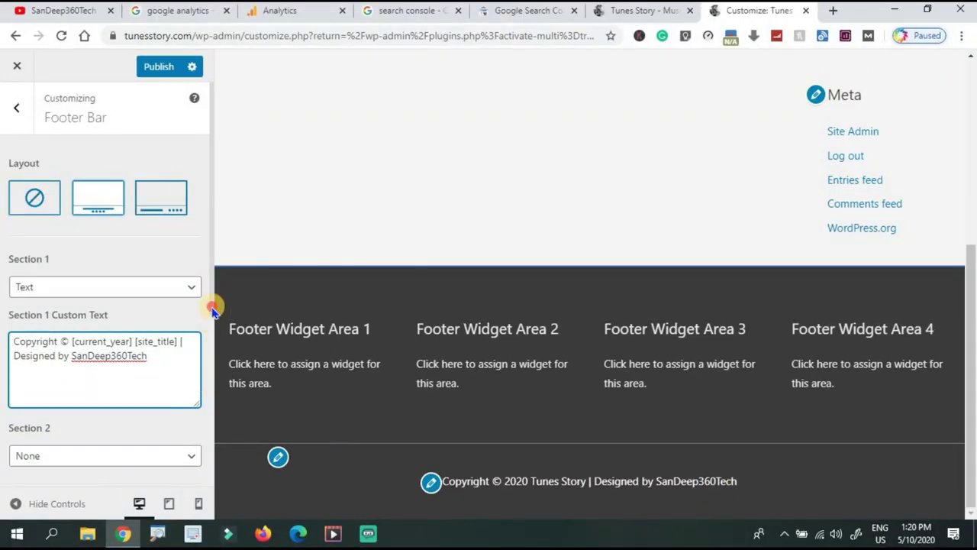
{"action": "scroll", "coordinate": [206, 344], "scroll_direction": "down", "scroll_amount": 3}
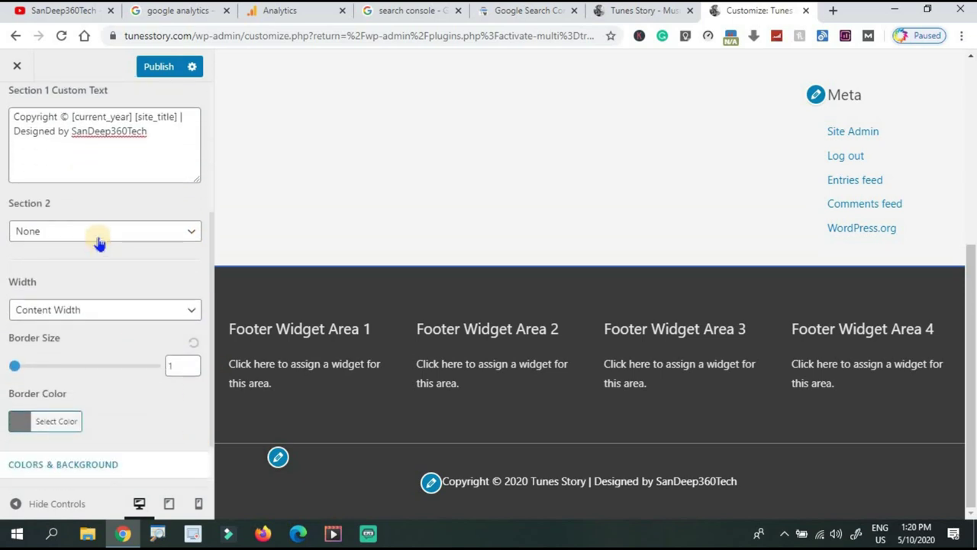
{"action": "left_click", "coordinate": [98, 236]}
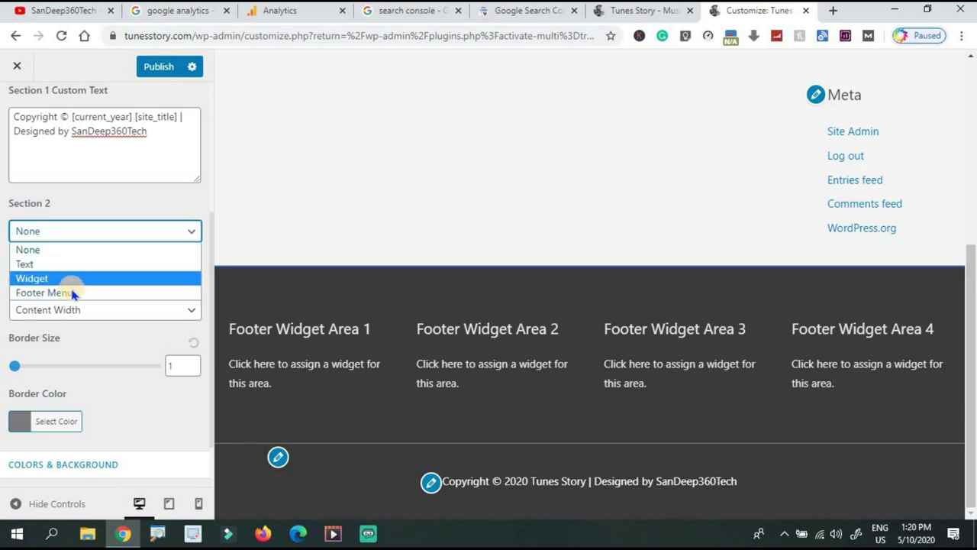
{"action": "left_click", "coordinate": [111, 237]}
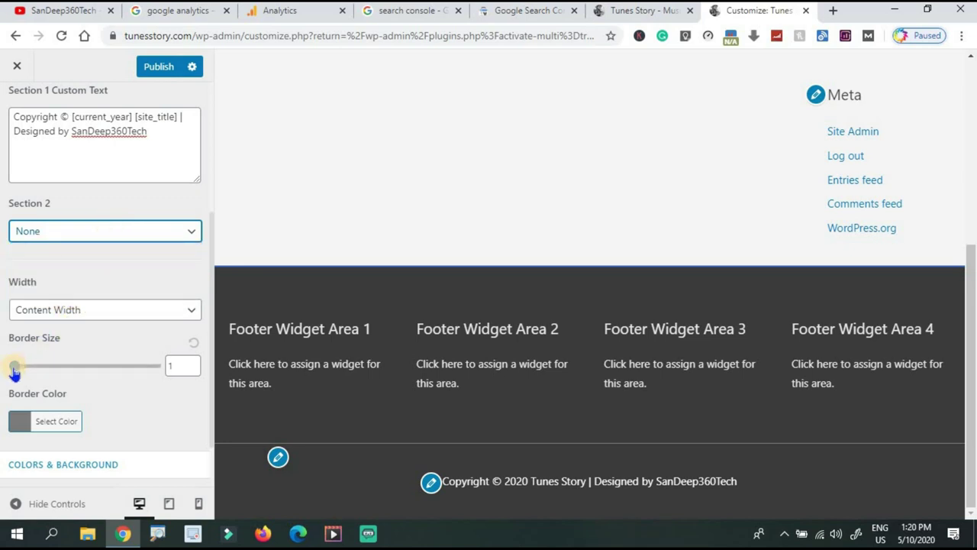
- Set the Footer Bar's border size to 5 and its border color to the blue #1f46c6
{"action": "mouse_move", "coordinate": [15, 366]}
{"action": "left_mouse_down"}
{"action": "mouse_move", "coordinate": [48, 367]}
{"action": "mouse_move", "coordinate": [16, 368]}
{"action": "left_mouse_up"}
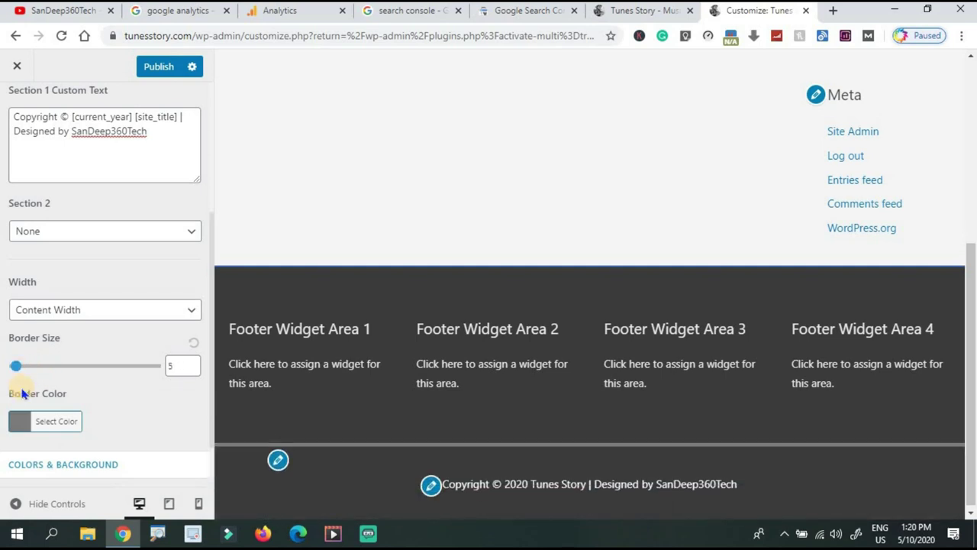
{"action": "left_click", "coordinate": [19, 419]}
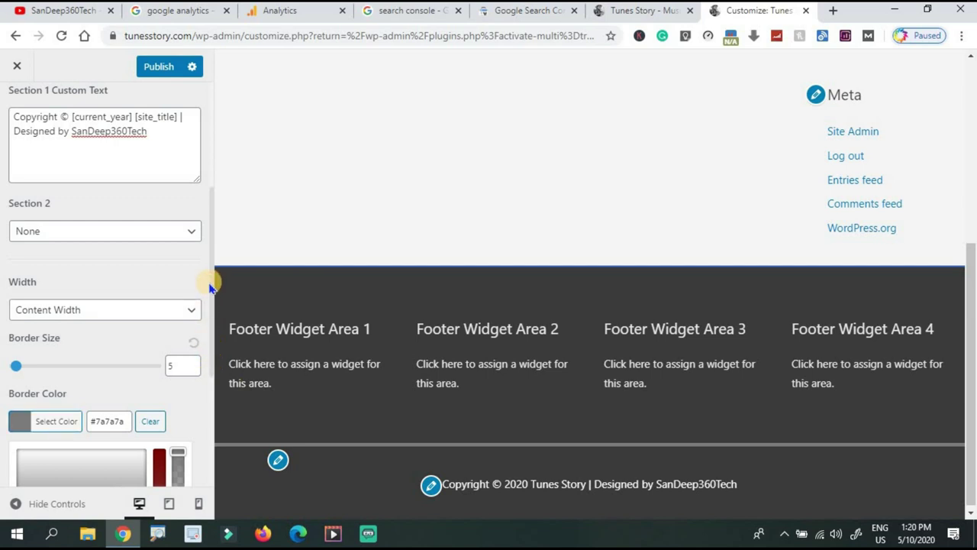
{"action": "left_click_drag", "start_coordinate": [214, 277], "coordinate": [206, 367]}
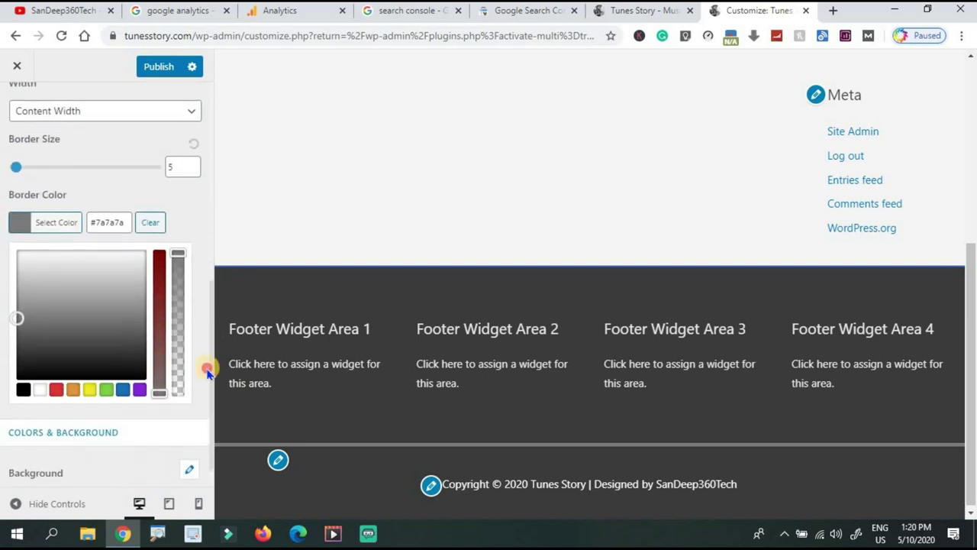
{"action": "left_click", "coordinate": [123, 383]}
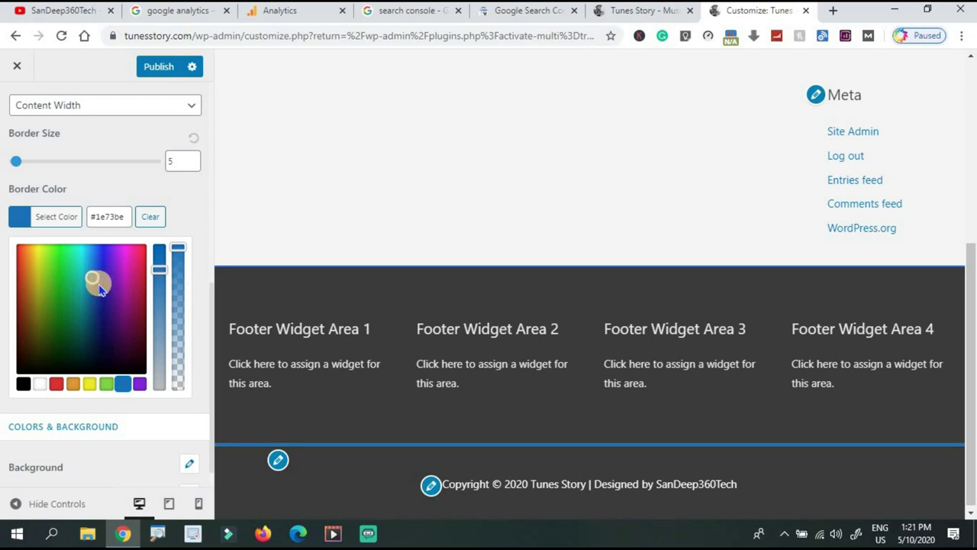
{"action": "left_click_drag", "start_coordinate": [89, 275], "coordinate": [98, 273]}
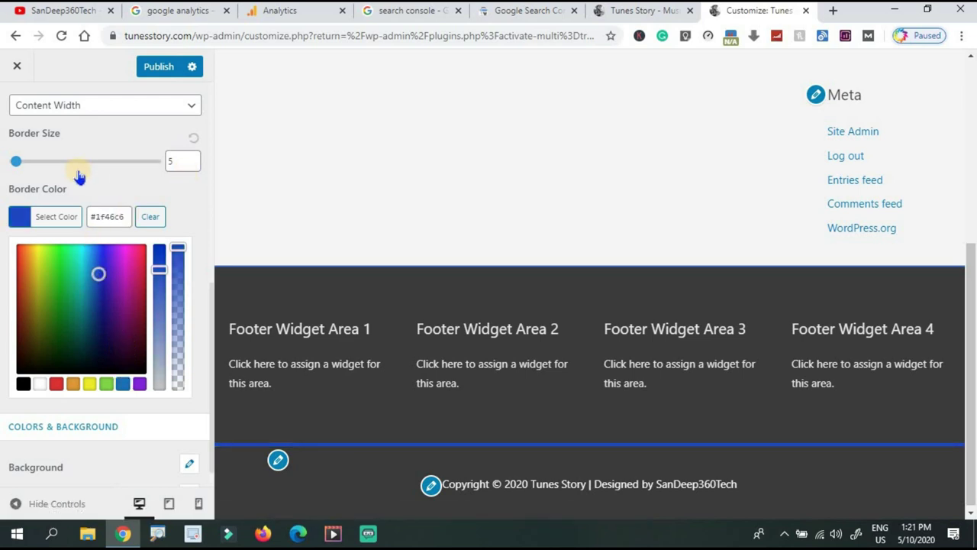
- Set the Footer Bar's border size to 4 and publish the footer changes
{"action": "left_click", "coordinate": [192, 165]}
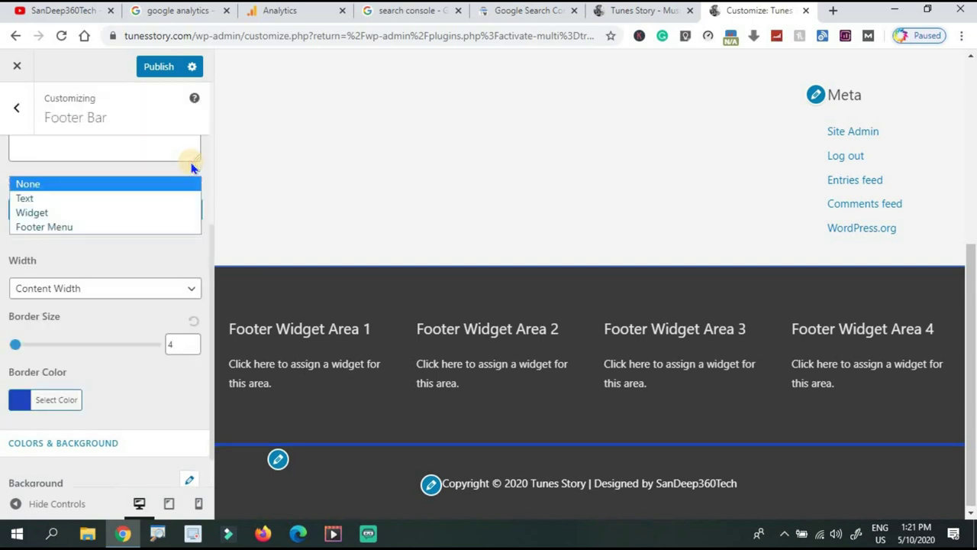
{"action": "left_click", "coordinate": [205, 164]}
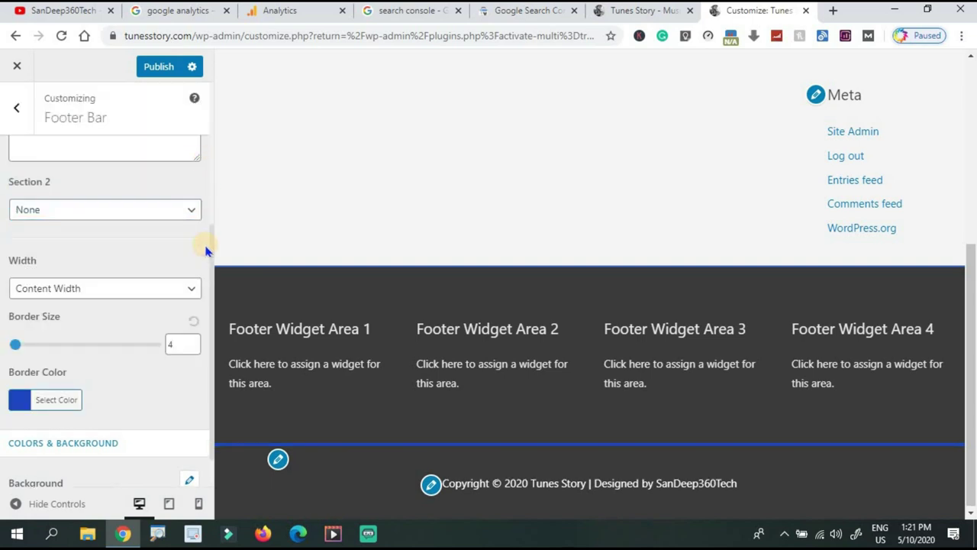
{"action": "left_click_drag", "start_coordinate": [211, 259], "coordinate": [172, 94]}
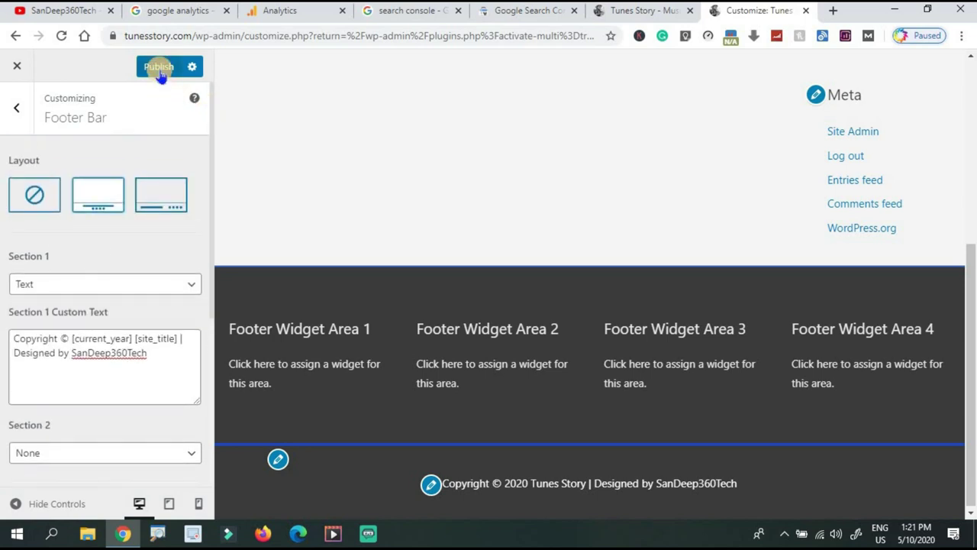
{"action": "left_click", "coordinate": [159, 68]}
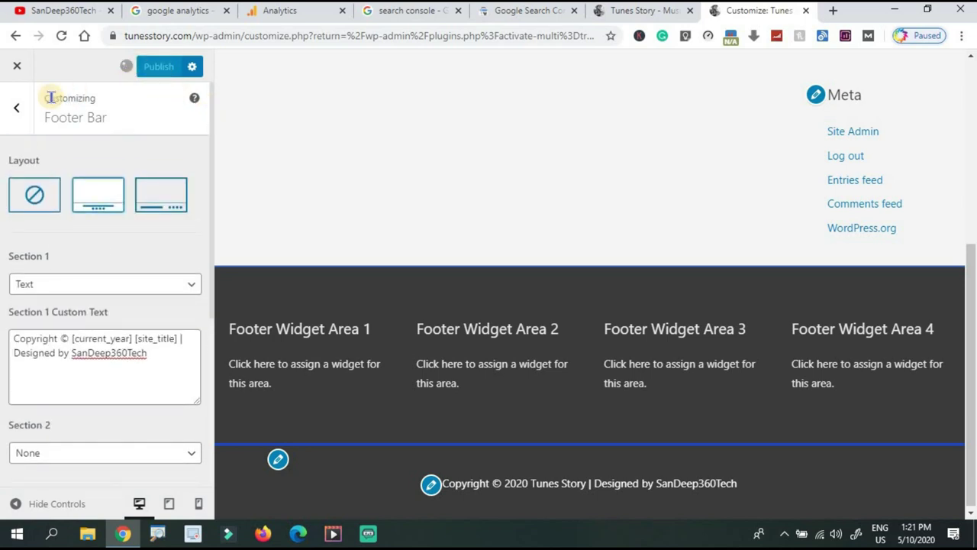
- Leave the footer settings and open the Main Sidebar widget area for editing
{"action": "left_click", "coordinate": [20, 107]}
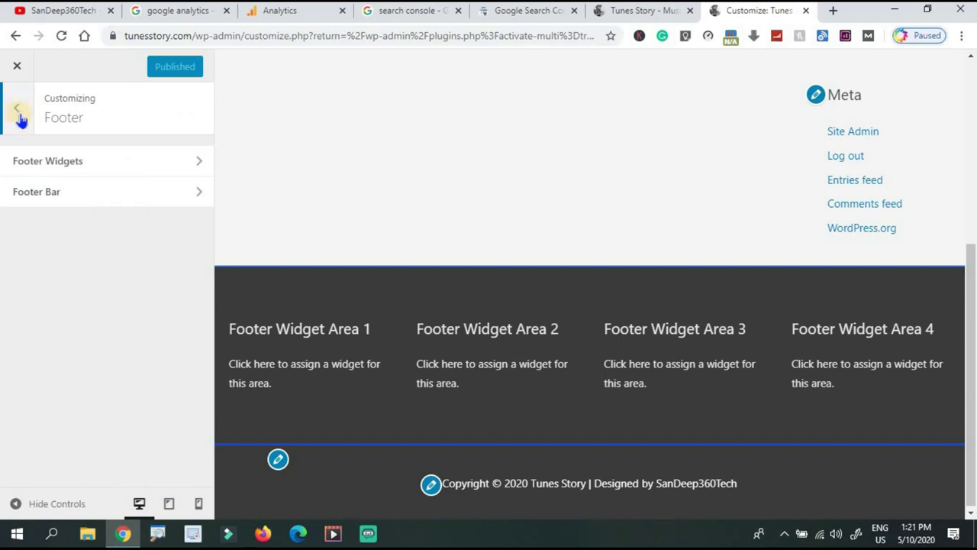
{"action": "left_click", "coordinate": [20, 114]}
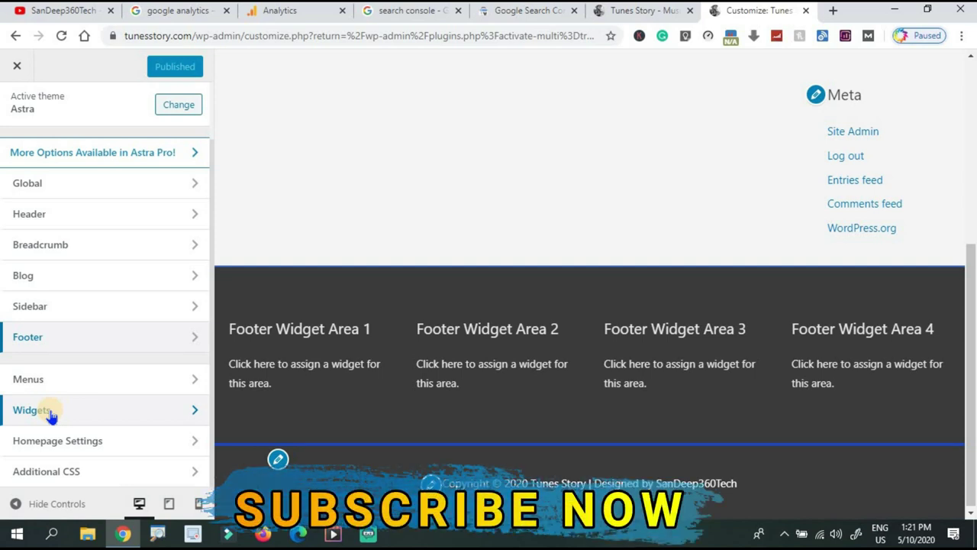
{"action": "left_click", "coordinate": [94, 413]}
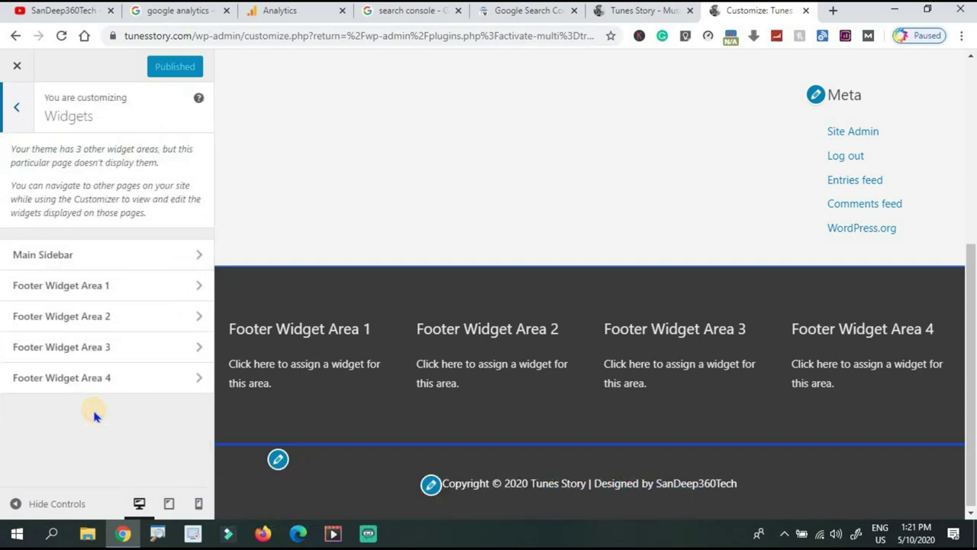
{"action": "left_click", "coordinate": [88, 258]}
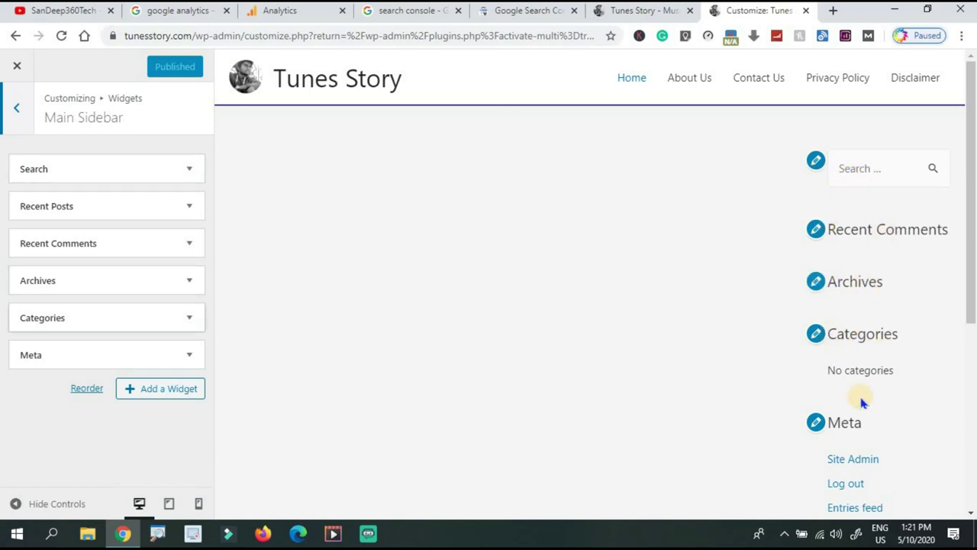
{"action": "mouse_move", "coordinate": [971, 239]}
{"action": "left_mouse_down"}
{"action": "mouse_move", "coordinate": [970, 298]}
{"action": "mouse_move", "coordinate": [963, 235]}
{"action": "left_mouse_up"}
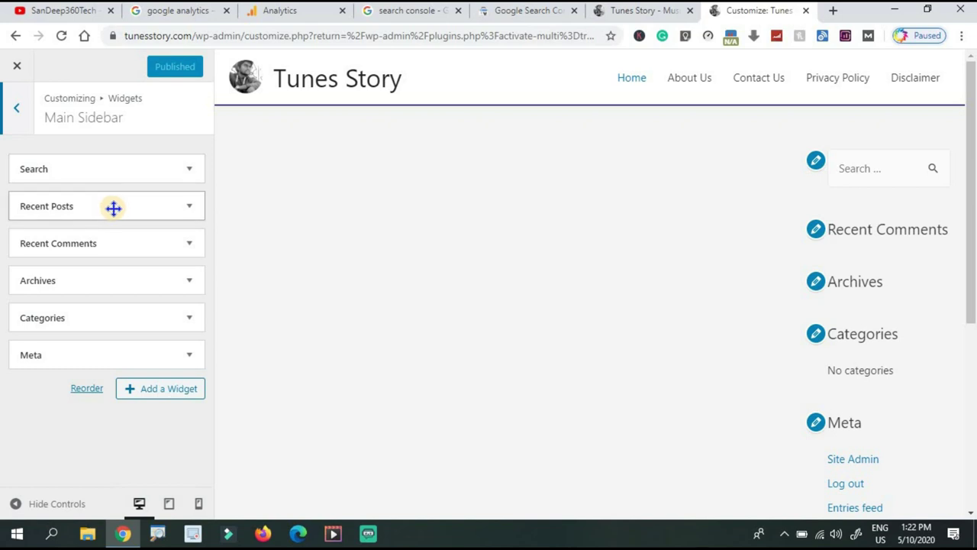
- Remove the Recent Comments and Meta widgets from the Main Sidebar
{"action": "left_click", "coordinate": [119, 243]}
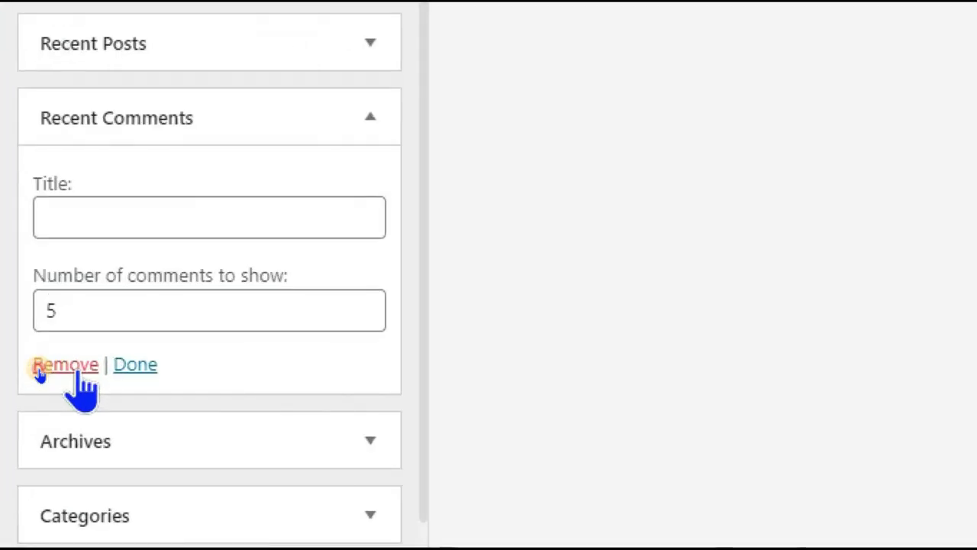
{"action": "left_click", "coordinate": [24, 367]}
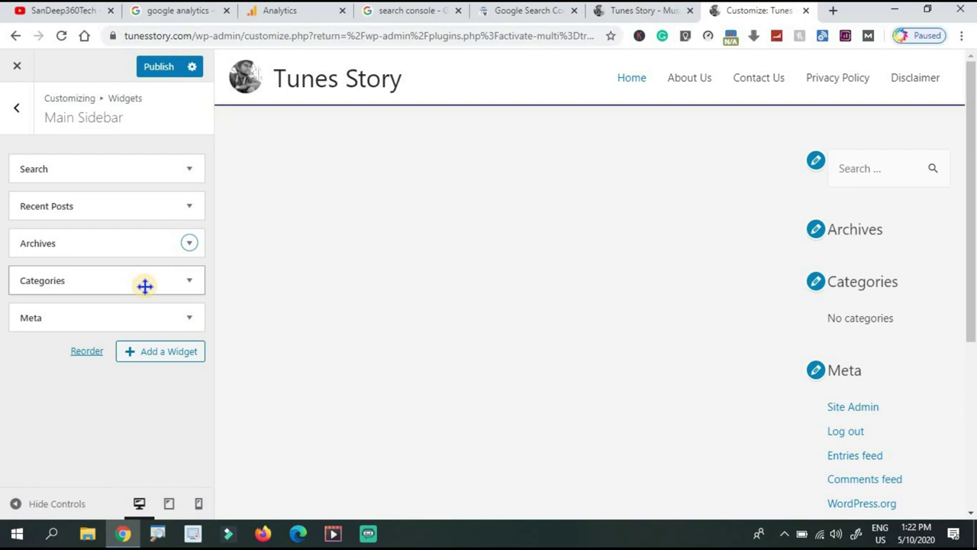
{"action": "left_click", "coordinate": [160, 313]}
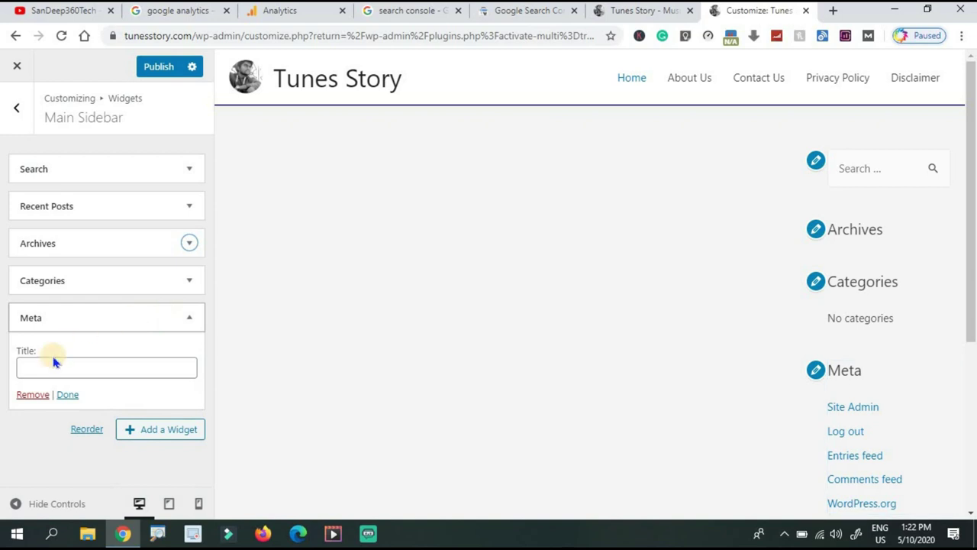
{"action": "left_click", "coordinate": [35, 396]}
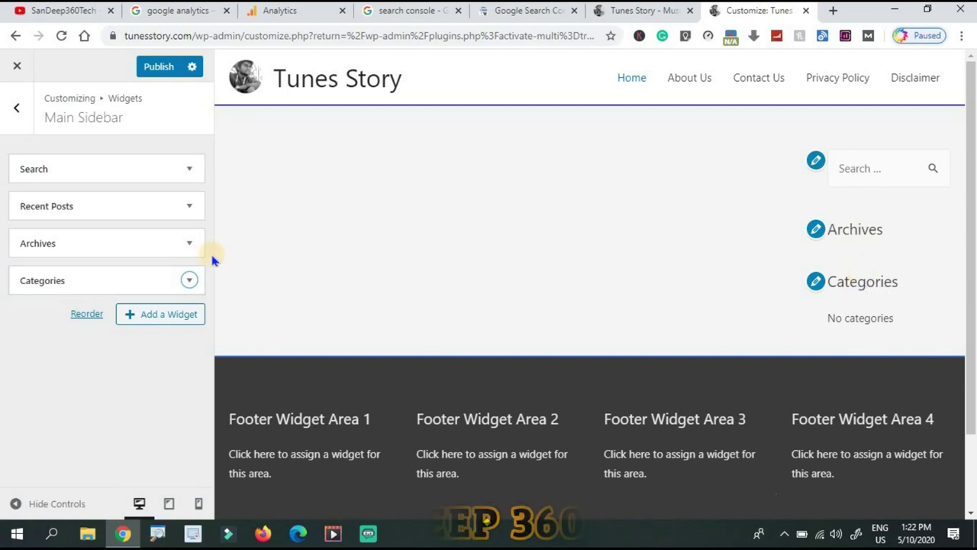
- Check the Archives widget's options and set the Recent Posts widget to show 10 posts
{"action": "left_click", "coordinate": [173, 242]}
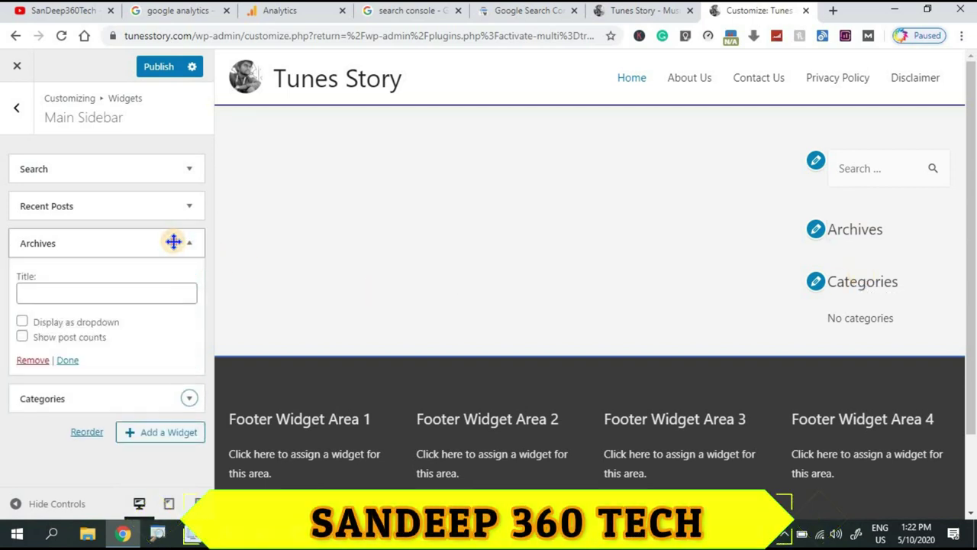
{"action": "left_click", "coordinate": [173, 242]}
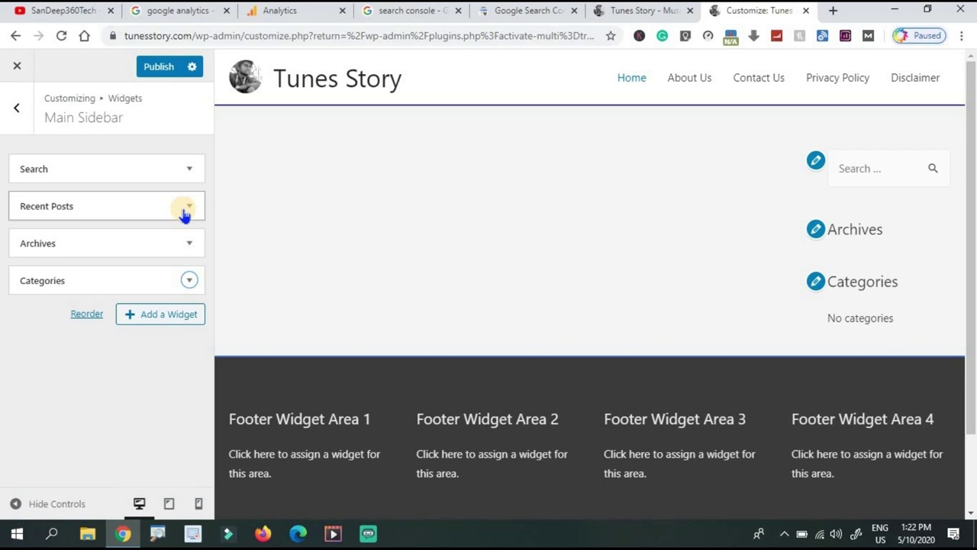
{"action": "left_click", "coordinate": [186, 210]}
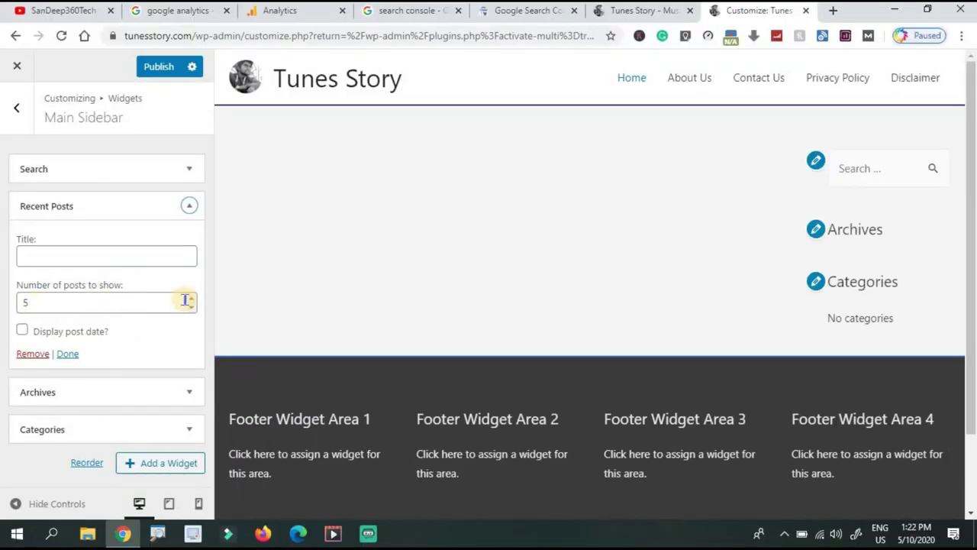
{"action": "left_click", "coordinate": [191, 300]}
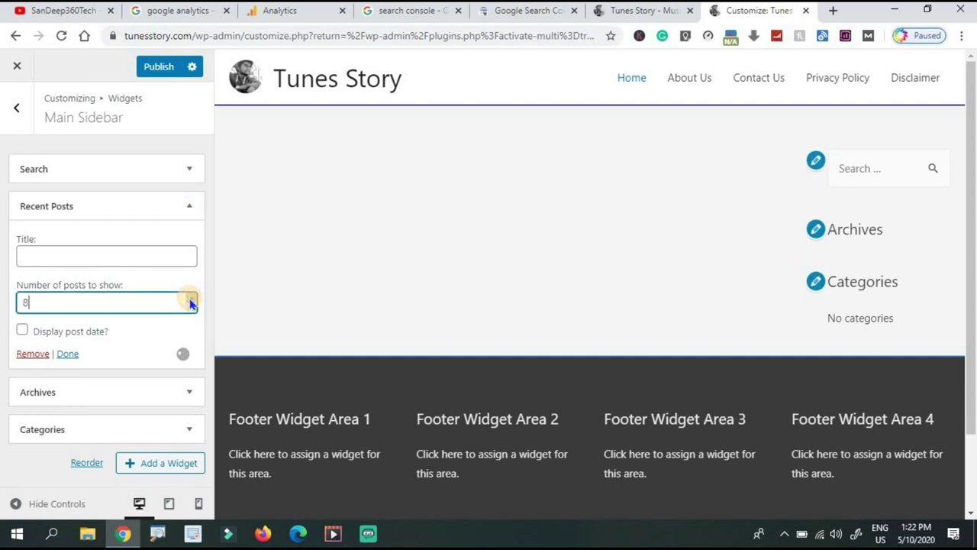
{"action": "left_click", "coordinate": [190, 300]}
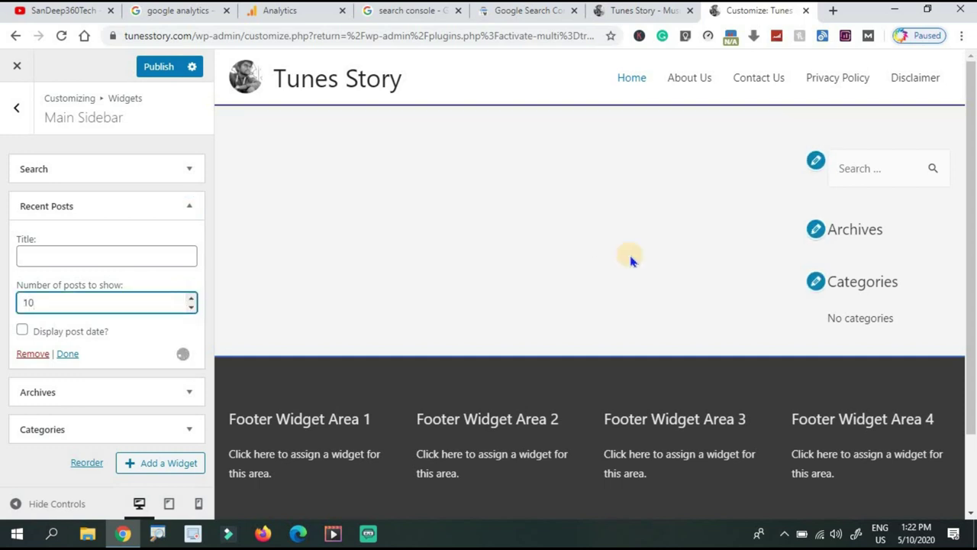
- Title the Recent Posts widget "Trending Now" and publish the sidebar changes
{"action": "left_click", "coordinate": [136, 258]}
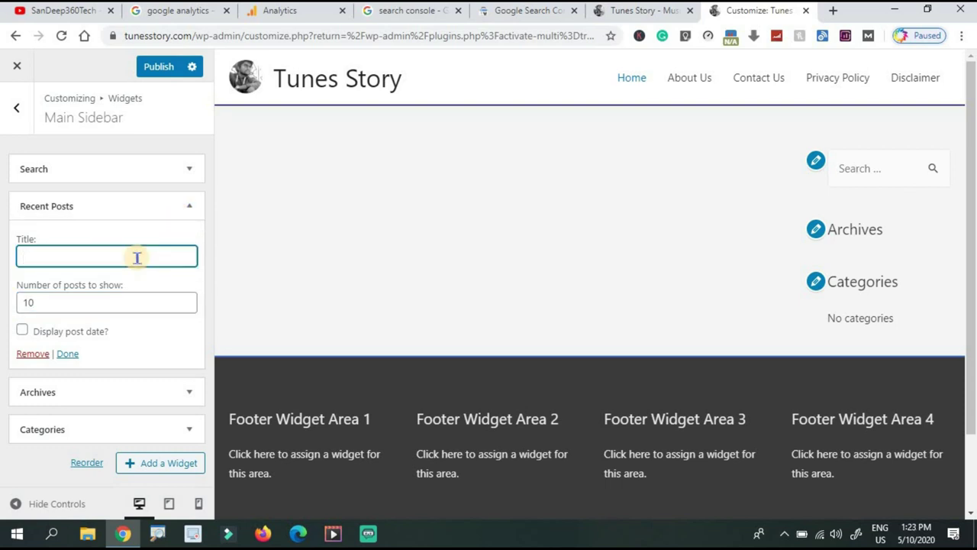
{"action": "type", "text": "Trending Now"}
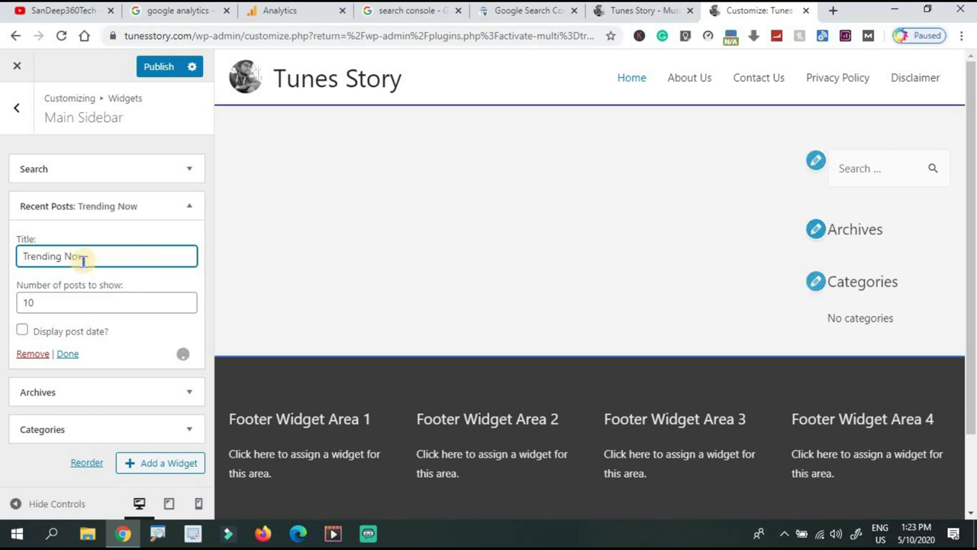
{"action": "left_click", "coordinate": [161, 74]}
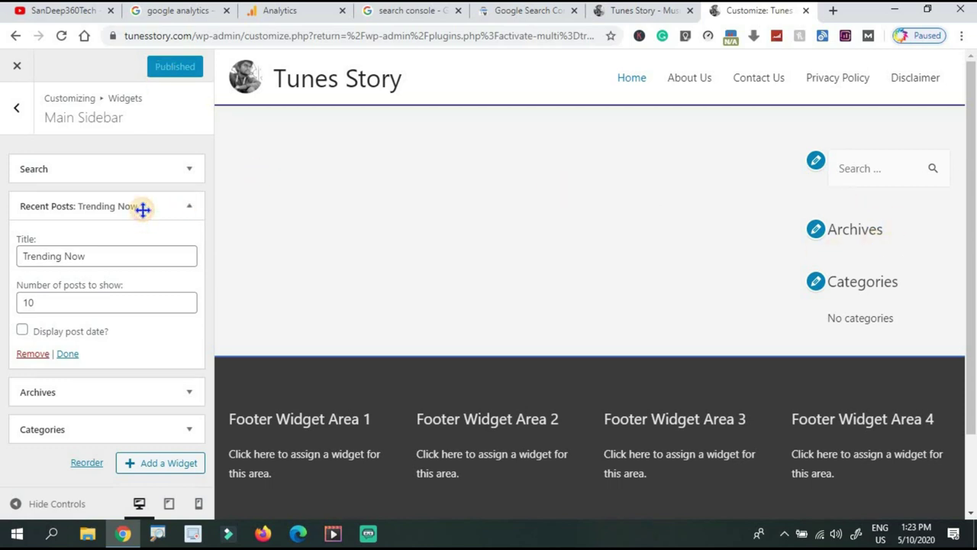
{"action": "left_click", "coordinate": [555, 225]}
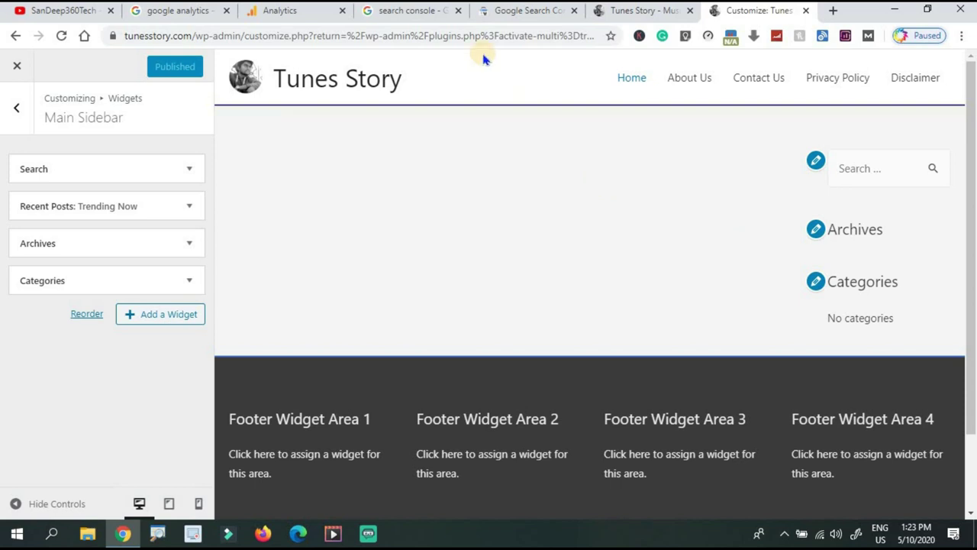
- Reload the live tunesstory.com home page and check its sidebar and footer
{"action": "left_click", "coordinate": [626, 20]}
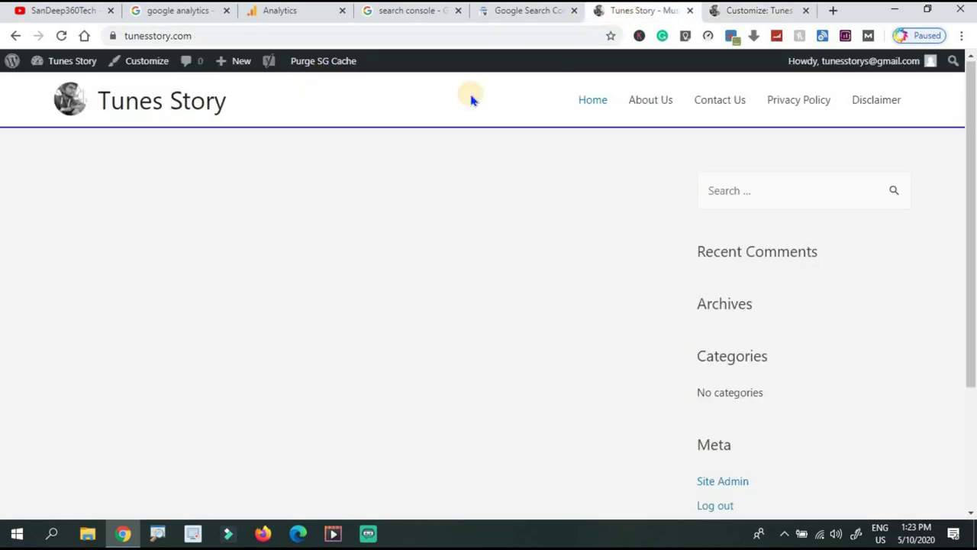
{"action": "left_click", "coordinate": [60, 36]}
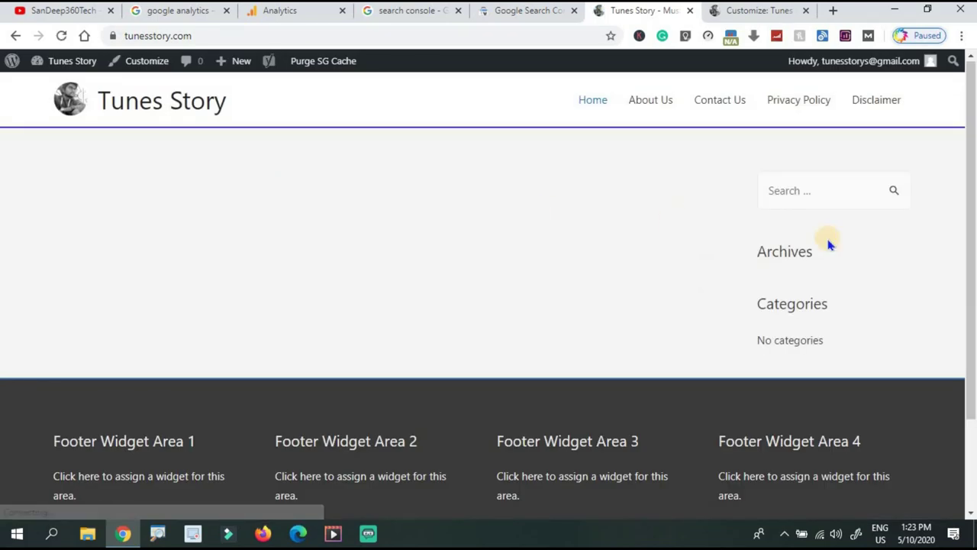
{"action": "scroll", "coordinate": [969, 296], "scroll_direction": "down", "scroll_amount": 1}
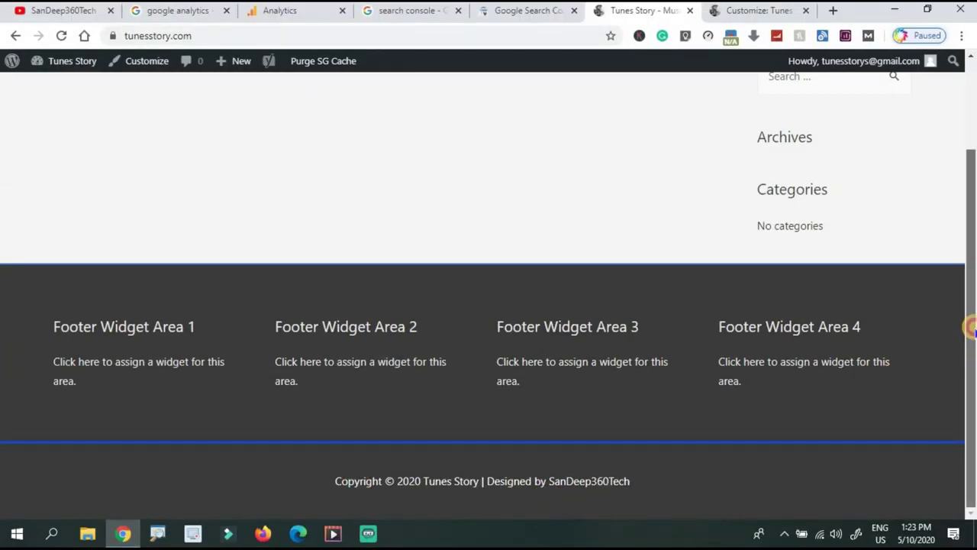
{"action": "left_click_drag", "start_coordinate": [973, 327], "coordinate": [969, 243]}
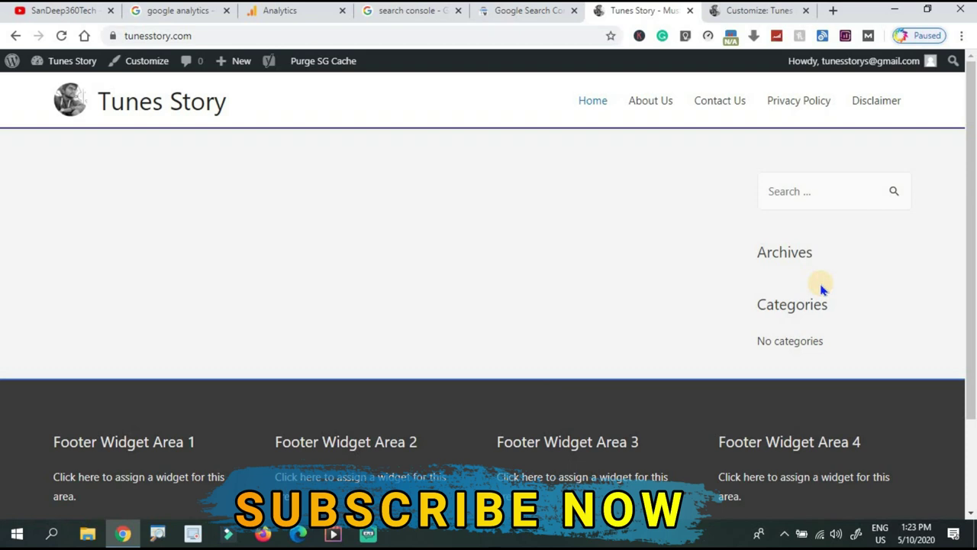
- Return to the Customizer and add a Calendar widget to Footer Widget Area 1
{"action": "left_click", "coordinate": [740, 16]}
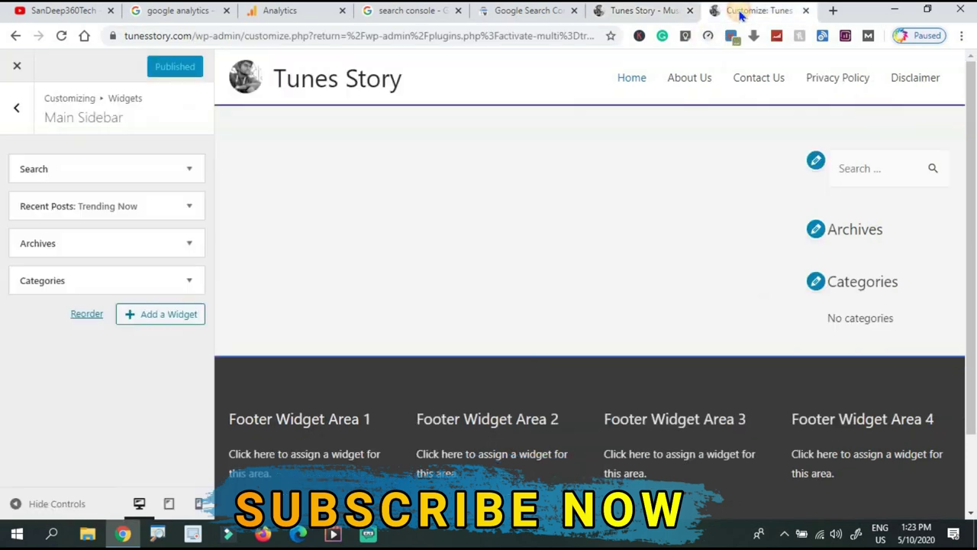
{"action": "left_click", "coordinate": [26, 113]}
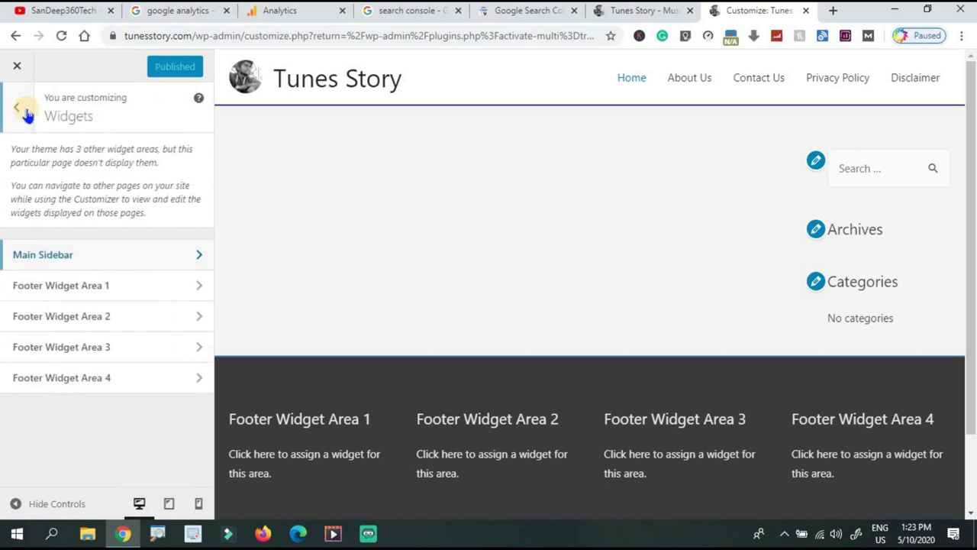
{"action": "left_click", "coordinate": [55, 296]}
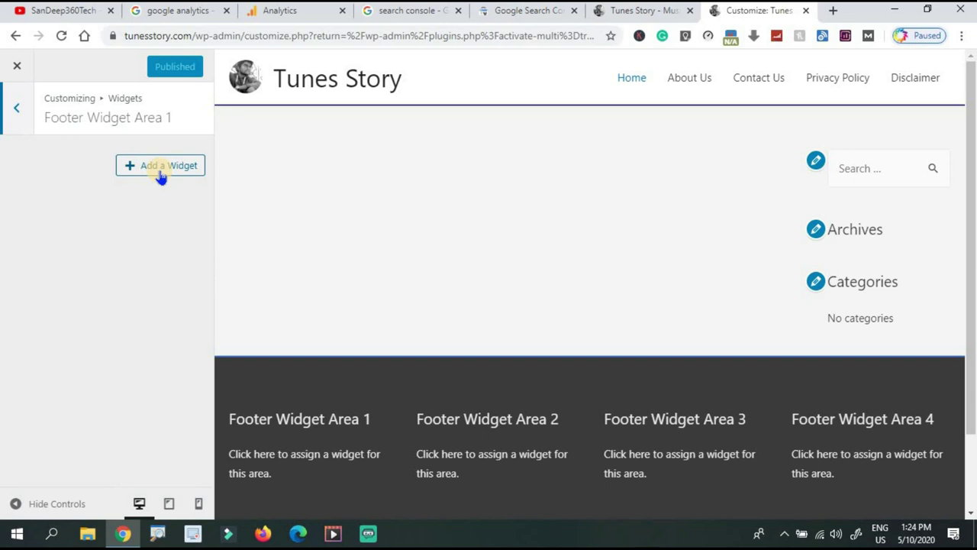
{"action": "left_click", "coordinate": [160, 166]}
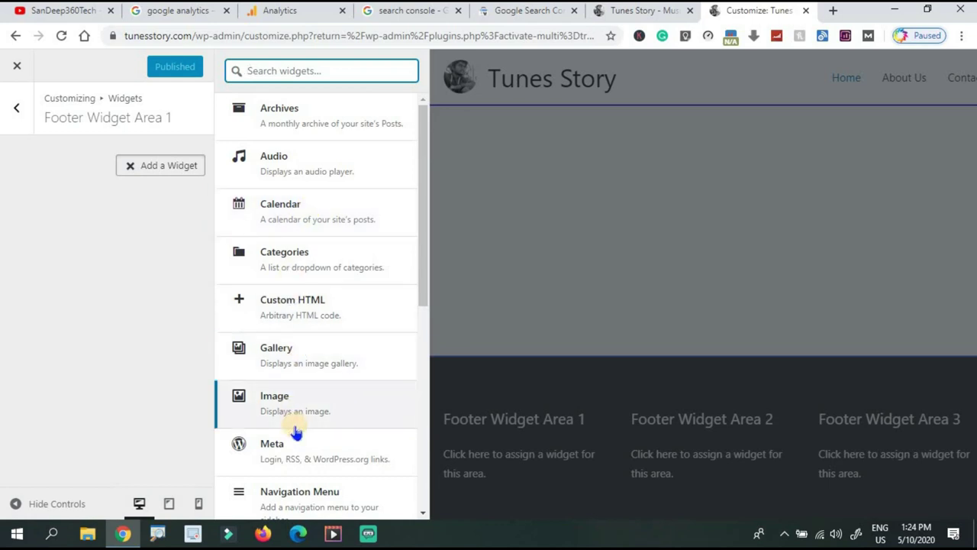
{"action": "left_click", "coordinate": [294, 216]}
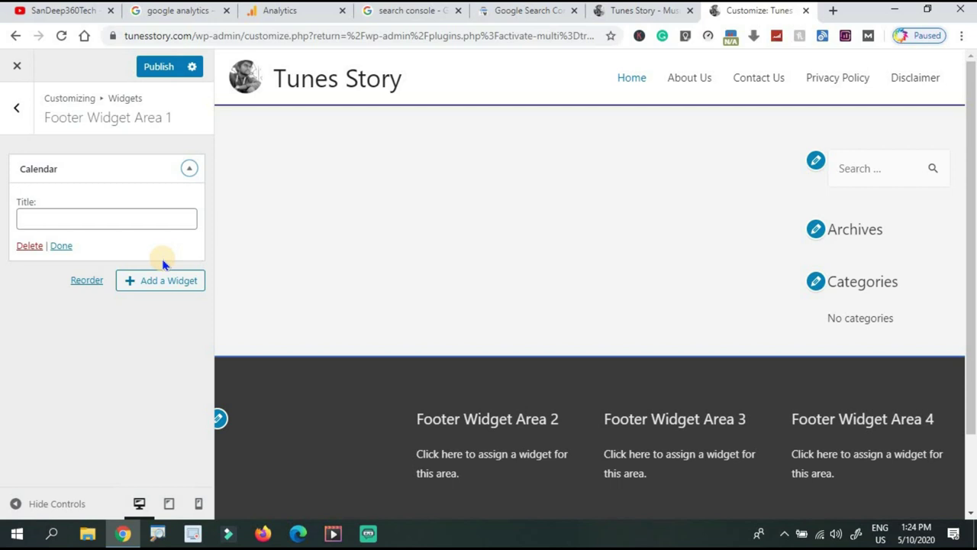
- Add a Pages widget to Footer Widget Area 2 and check its page links in the footer preview
{"action": "key", "text": "Escape"}
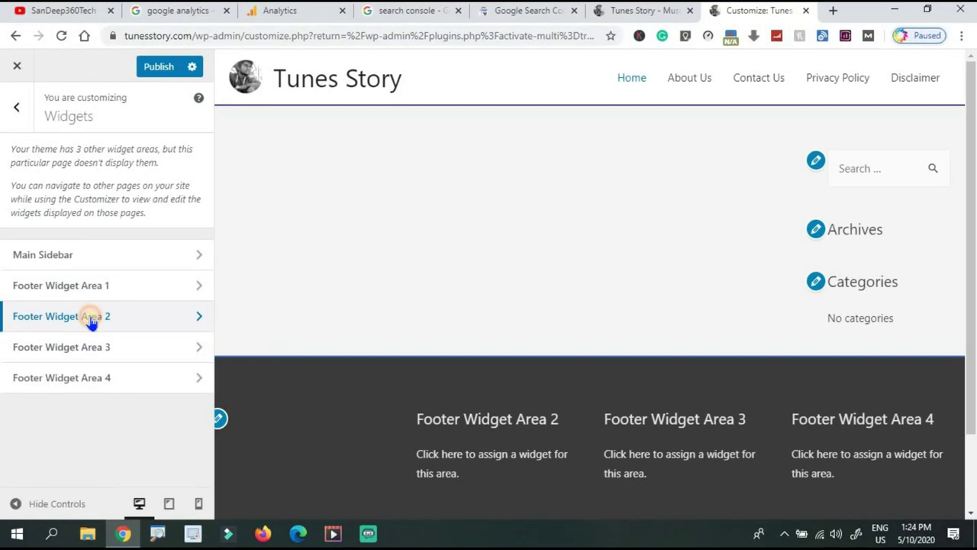
{"action": "left_click", "coordinate": [90, 320]}
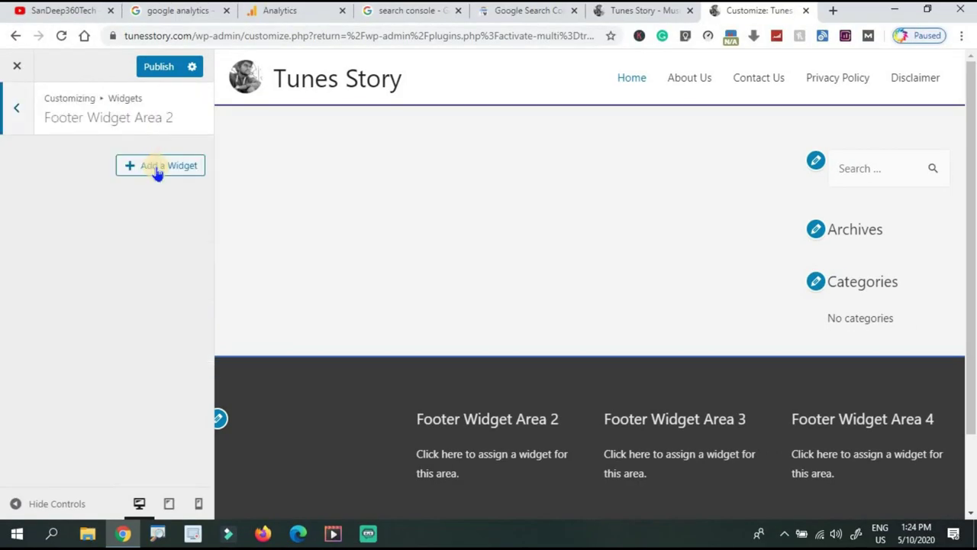
{"action": "left_click", "coordinate": [157, 171]}
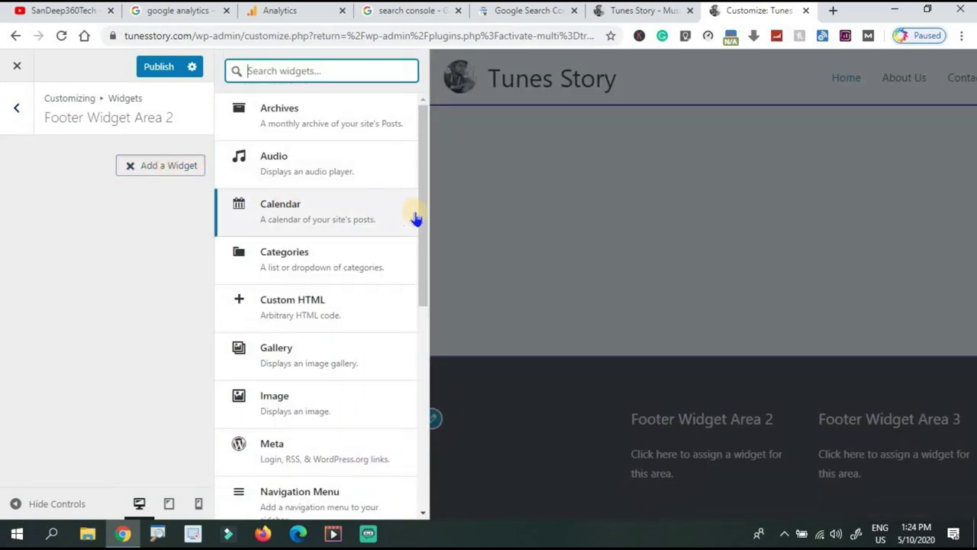
{"action": "left_click_drag", "start_coordinate": [424, 219], "coordinate": [426, 347]}
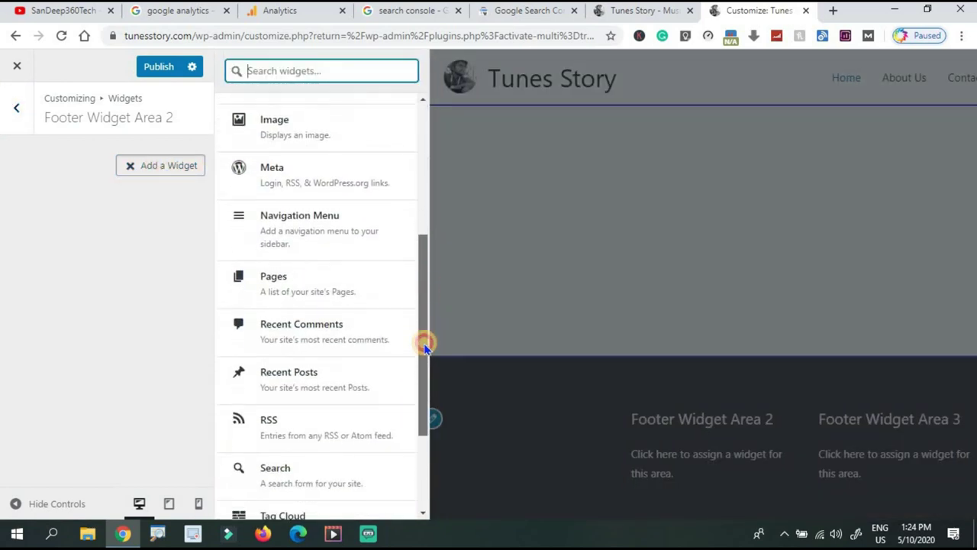
{"action": "left_click", "coordinate": [289, 284]}
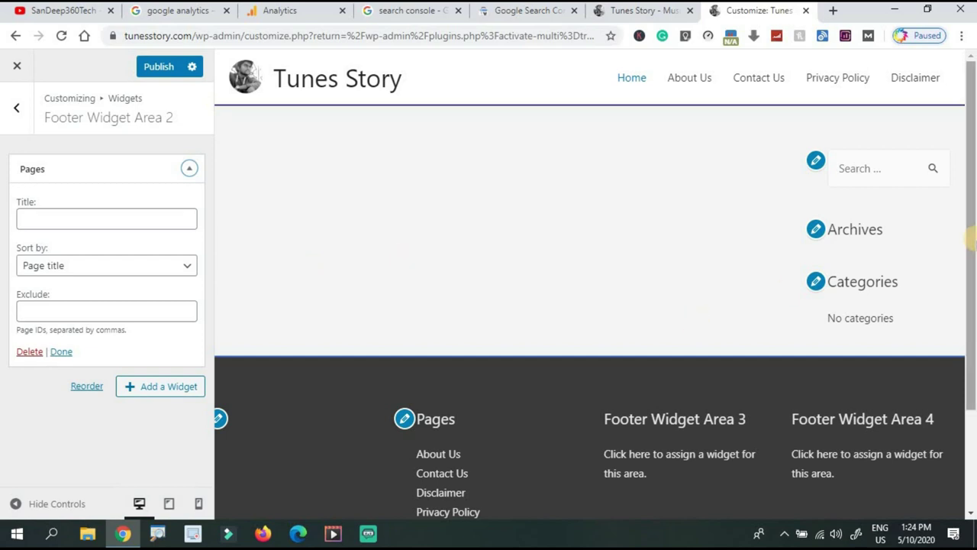
{"action": "left_click_drag", "start_coordinate": [971, 259], "coordinate": [971, 359]}
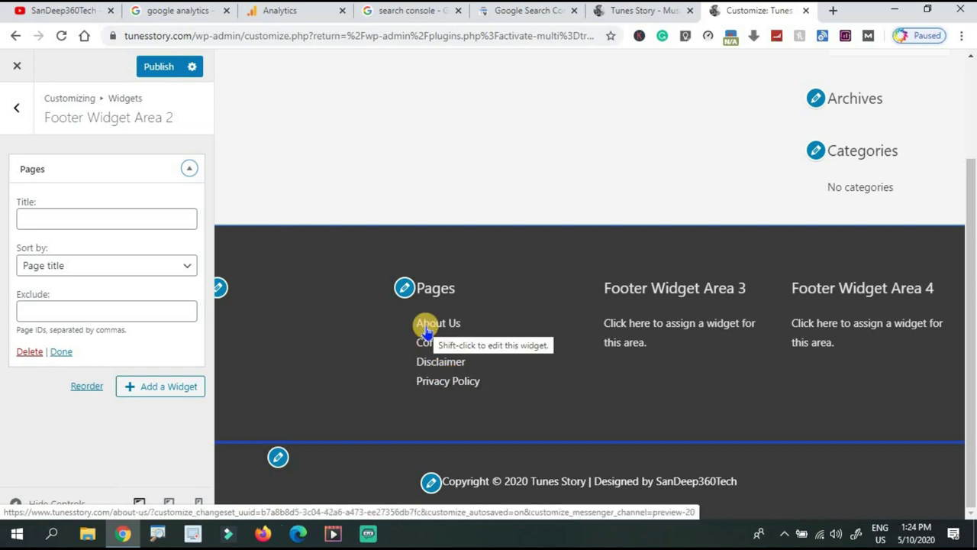
- Add a Video widget to Footer Widget Area 3
{"action": "left_click", "coordinate": [13, 114]}
{"action": "left_click", "coordinate": [113, 348]}
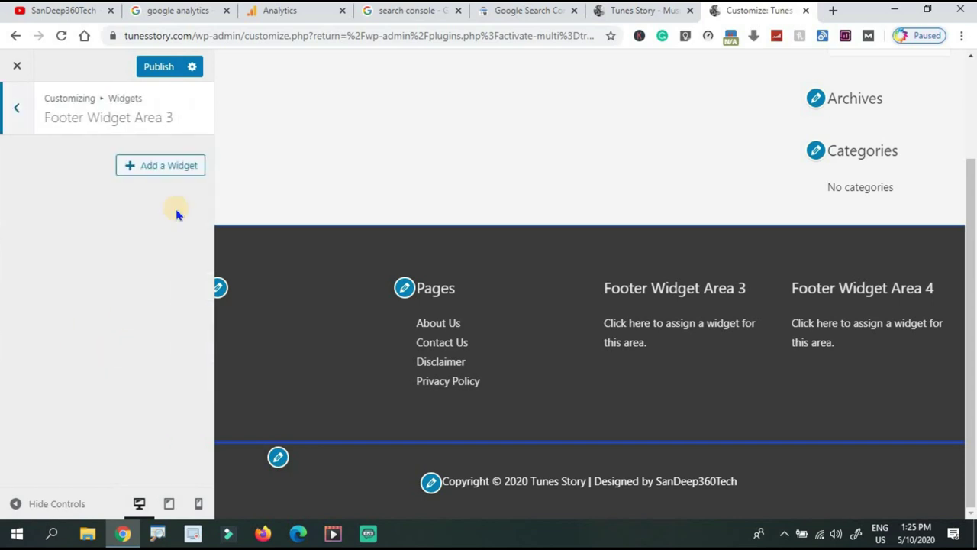
{"action": "left_click", "coordinate": [170, 173]}
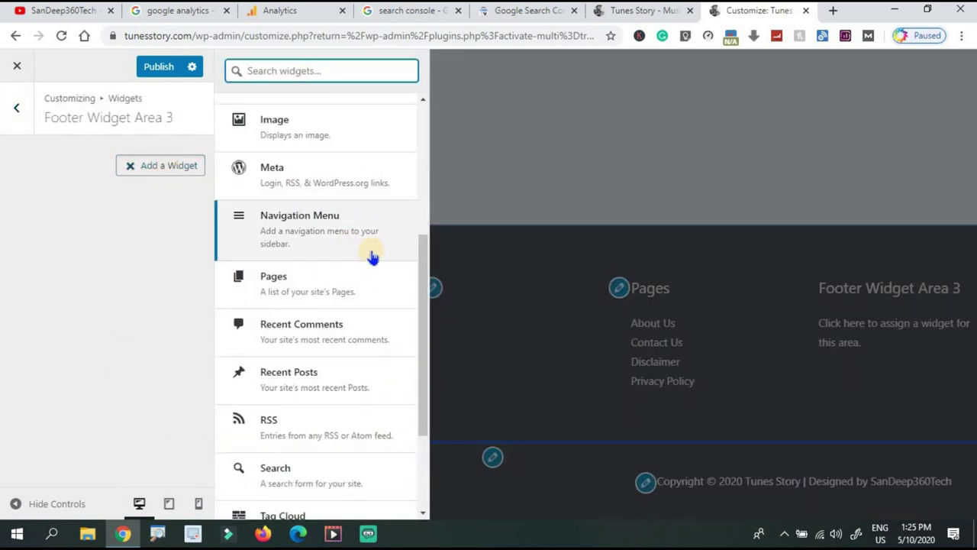
{"action": "scroll", "coordinate": [418, 320], "scroll_direction": "down", "scroll_amount": 2}
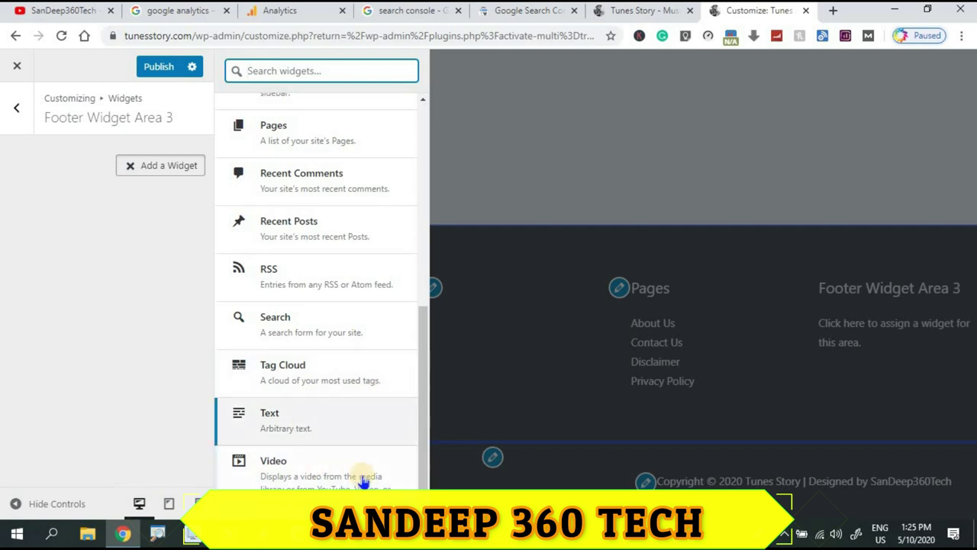
{"action": "left_click", "coordinate": [318, 482]}
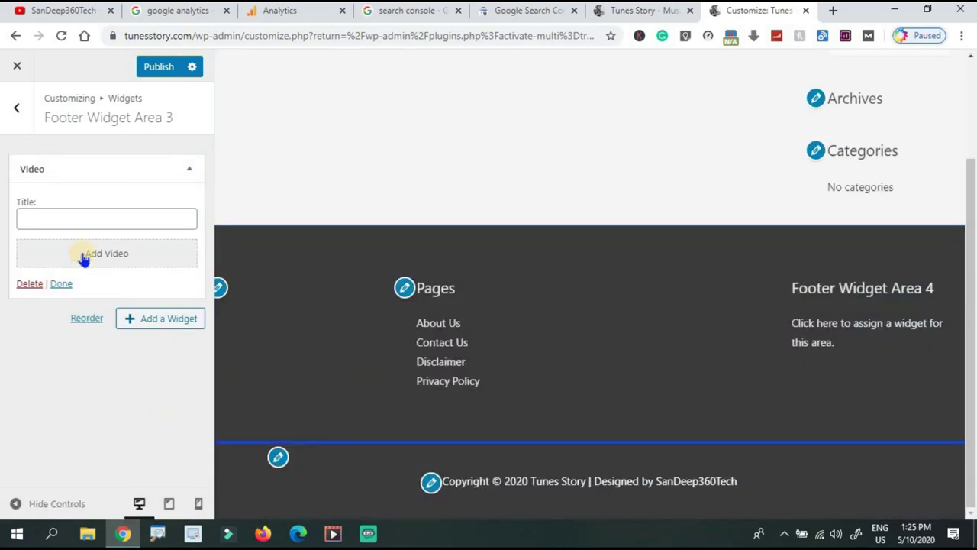
- Upload the SANDEEP360 TECH INTRO video from the INTRO VIDEO folder and insert it into the Video widget
{"action": "left_click", "coordinate": [102, 259]}
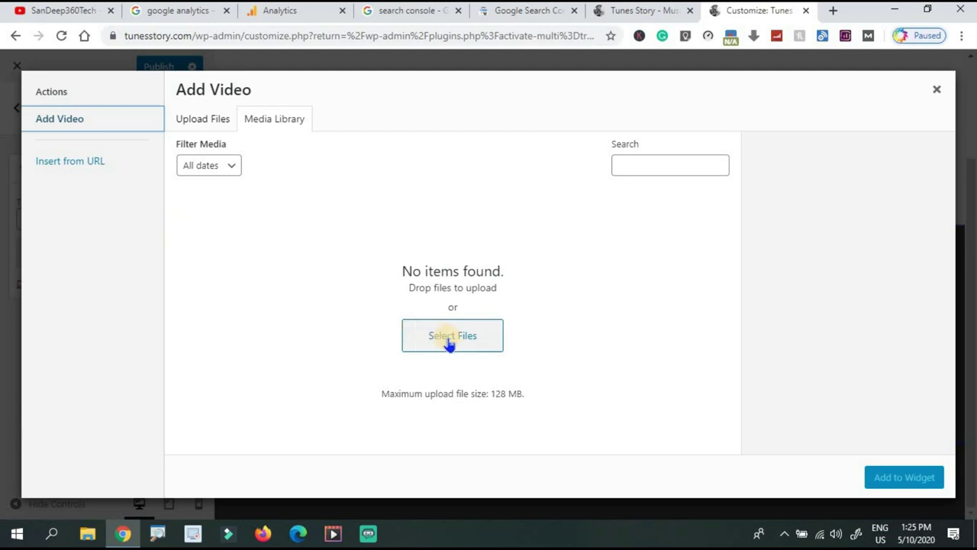
{"action": "left_click", "coordinate": [449, 343]}
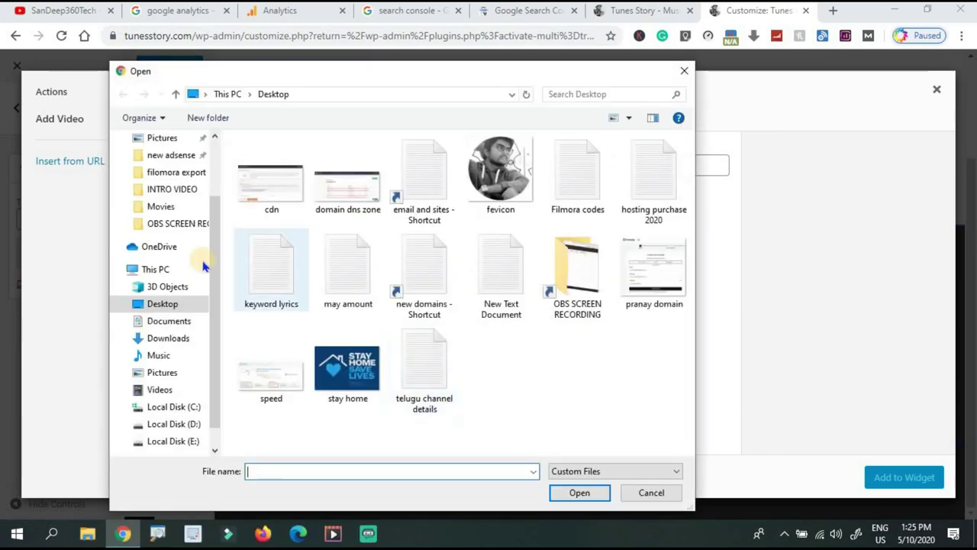
{"action": "left_click", "coordinate": [188, 189]}
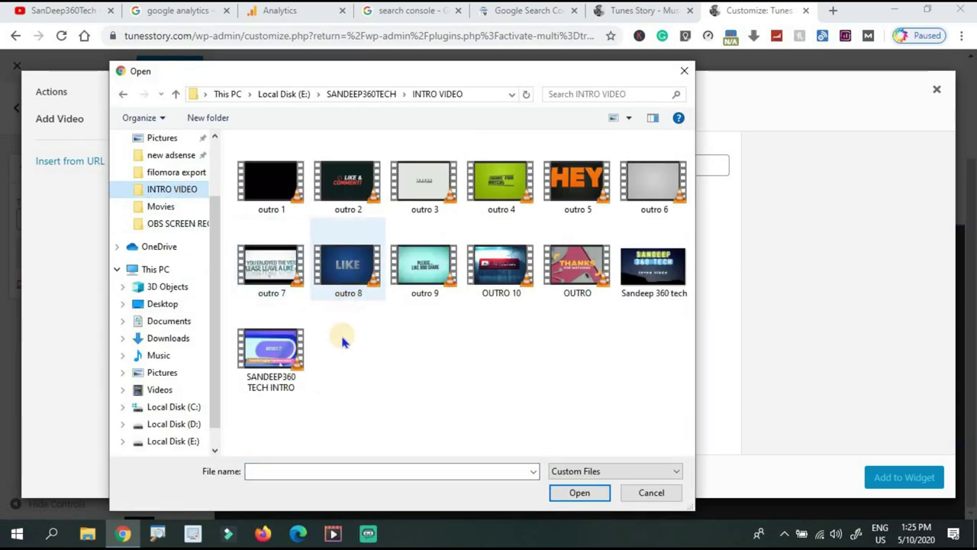
{"action": "left_click", "coordinate": [268, 360]}
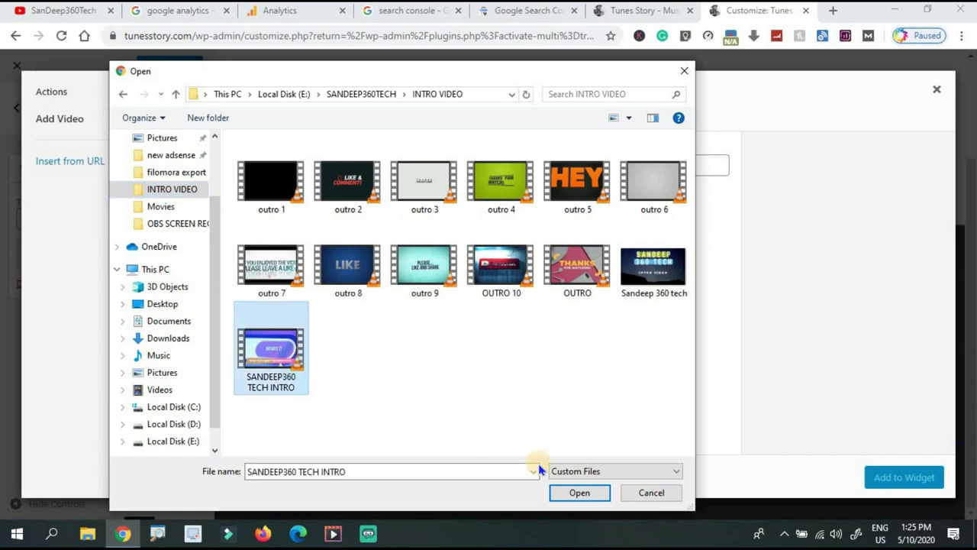
{"action": "left_click", "coordinate": [571, 493]}
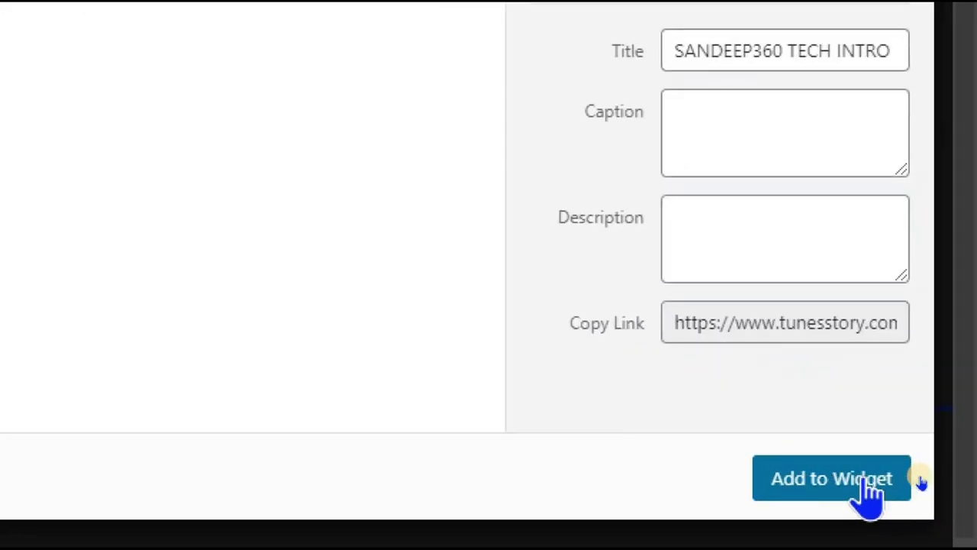
{"action": "left_click", "coordinate": [867, 480]}
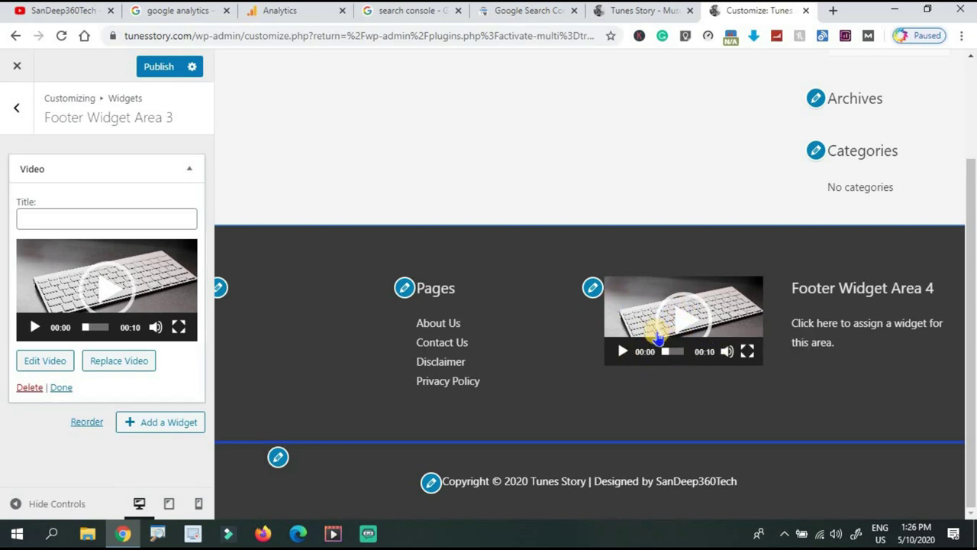
- Add a Custom HTML widget to Footer Widget Area 4
{"action": "left_click", "coordinate": [10, 120]}
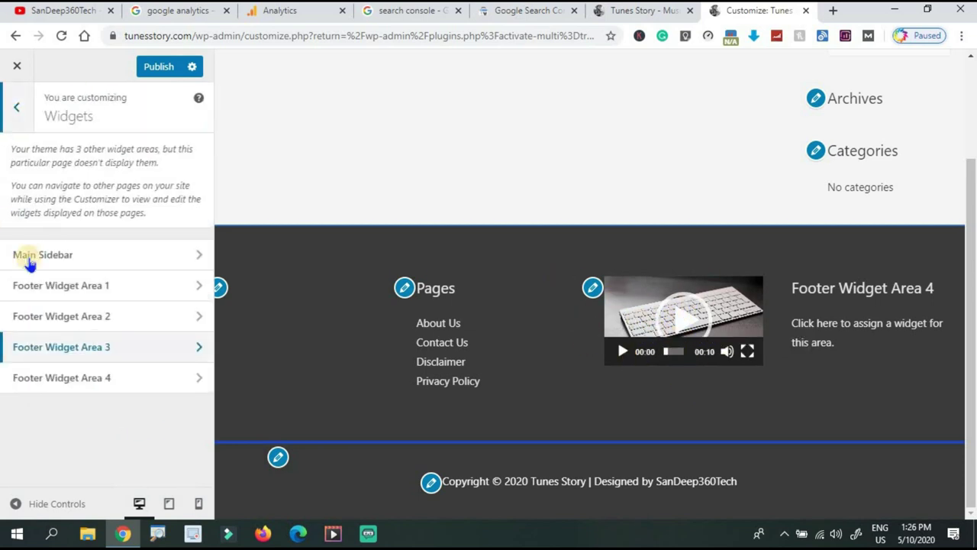
{"action": "left_click", "coordinate": [75, 379]}
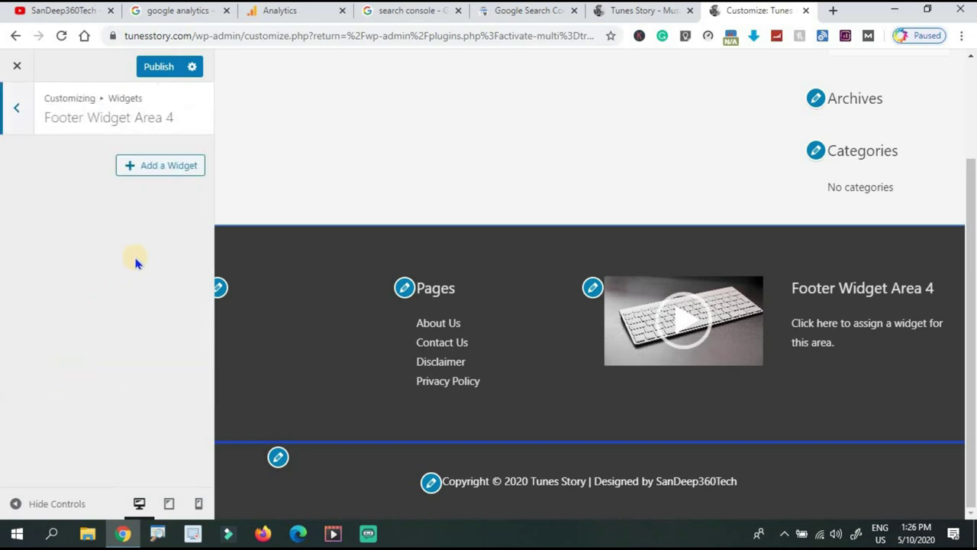
{"action": "left_click", "coordinate": [148, 174]}
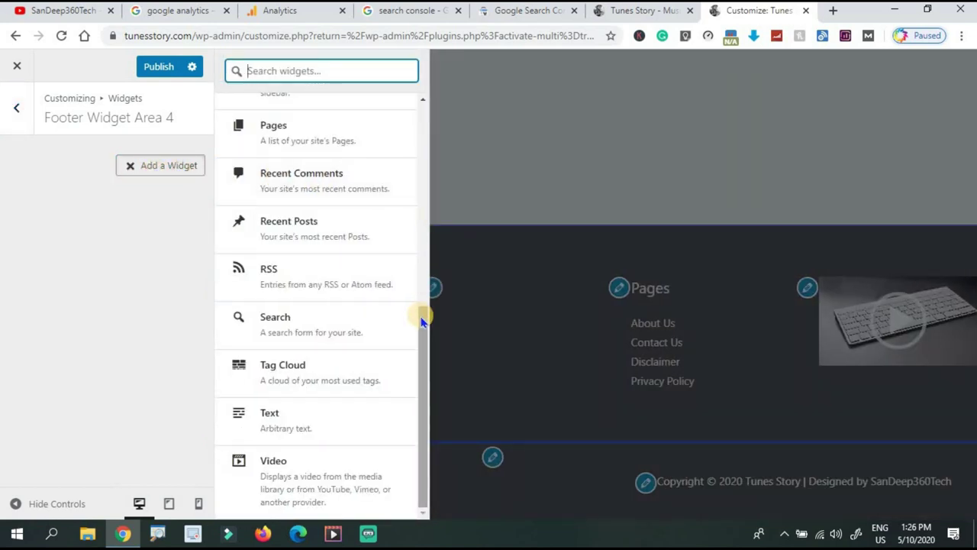
{"action": "left_click_drag", "start_coordinate": [425, 301], "coordinate": [429, 173]}
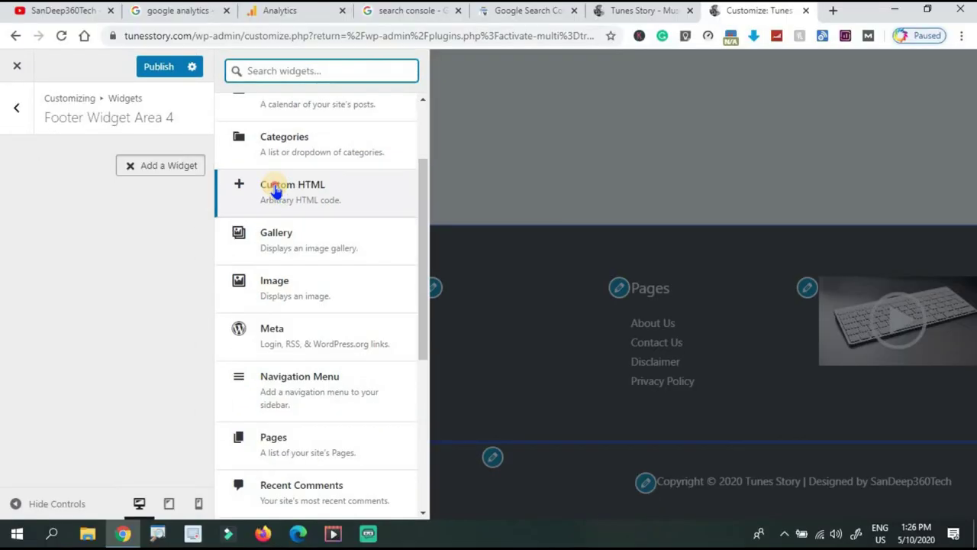
{"action": "left_click", "coordinate": [281, 200]}
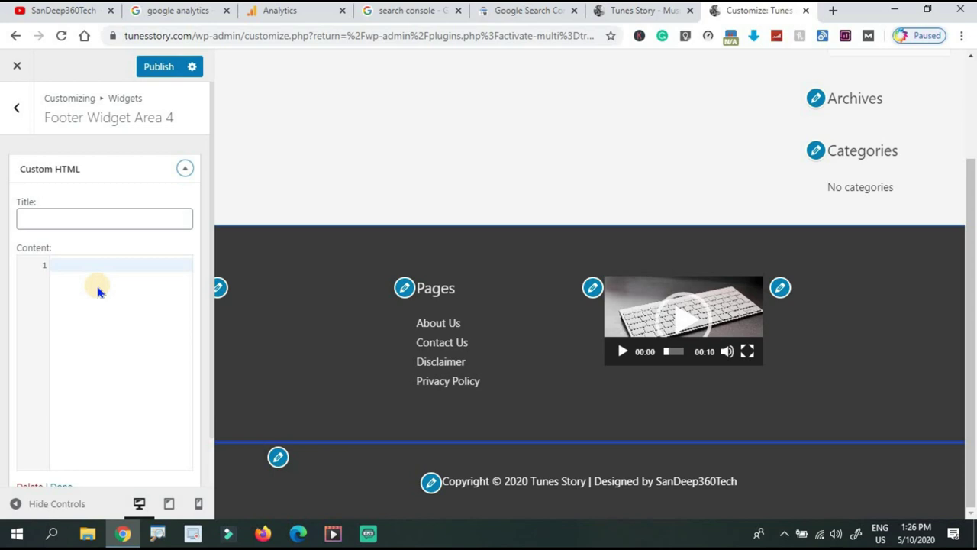
- Switch to the SanDeep360Tech YouTube channel, open "How To Get Website Traffic Using YouTube Channel" in a new tab and pause it
{"action": "left_click", "coordinate": [64, 12]}
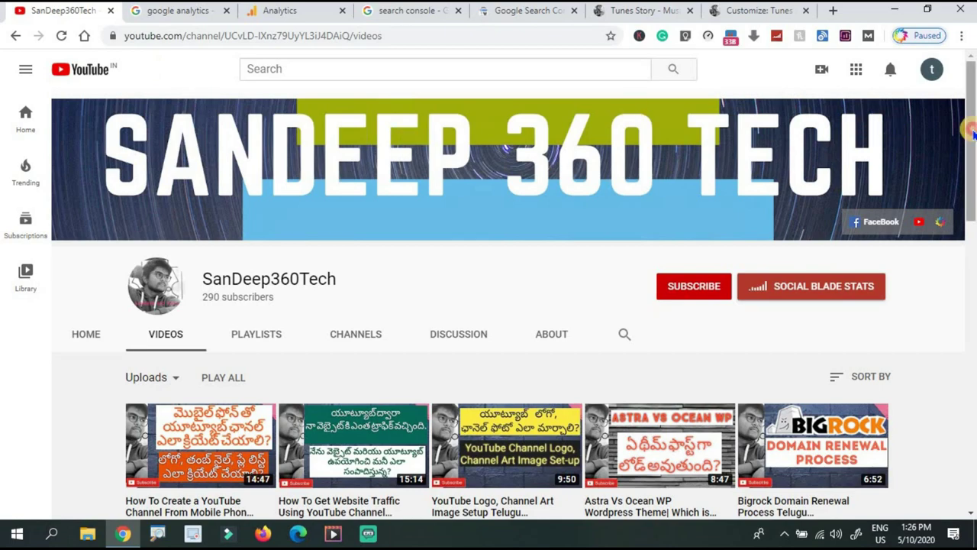
{"action": "left_click_drag", "start_coordinate": [972, 131], "coordinate": [971, 203]}
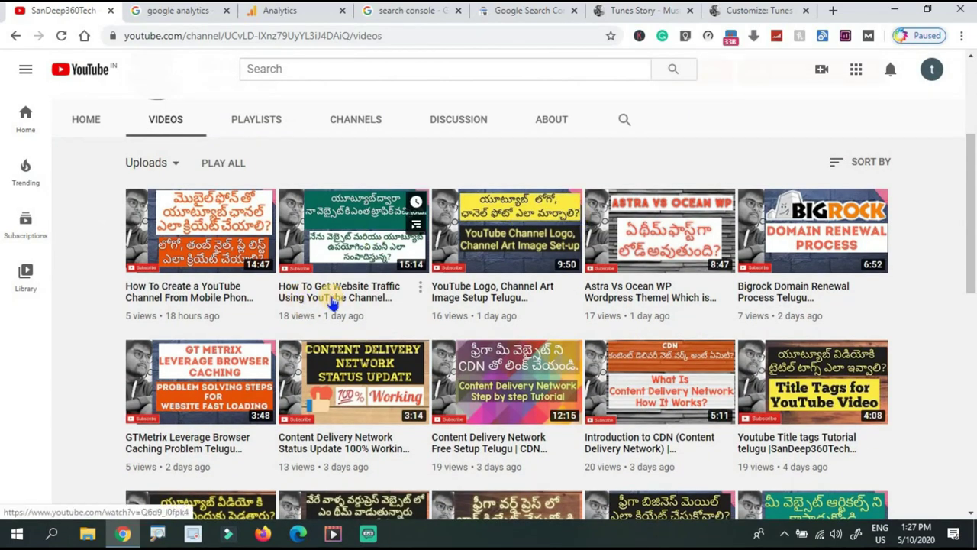
{"action": "middle_click", "coordinate": [333, 303]}
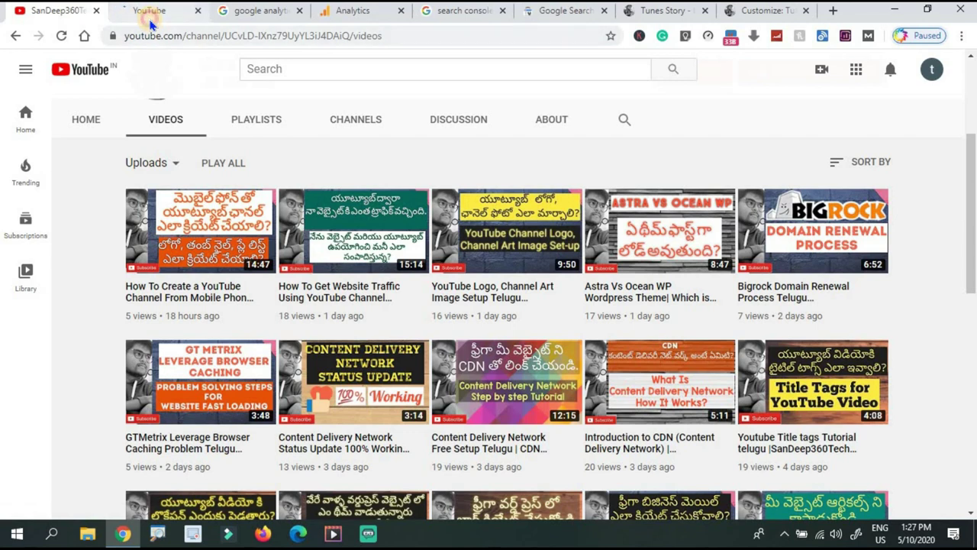
{"action": "left_click", "coordinate": [149, 11]}
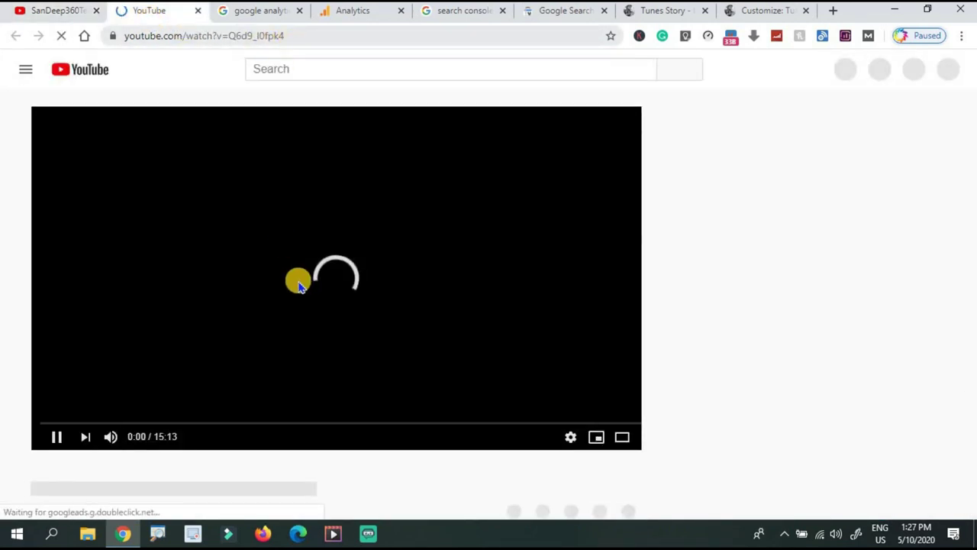
{"action": "left_click", "coordinate": [295, 280]}
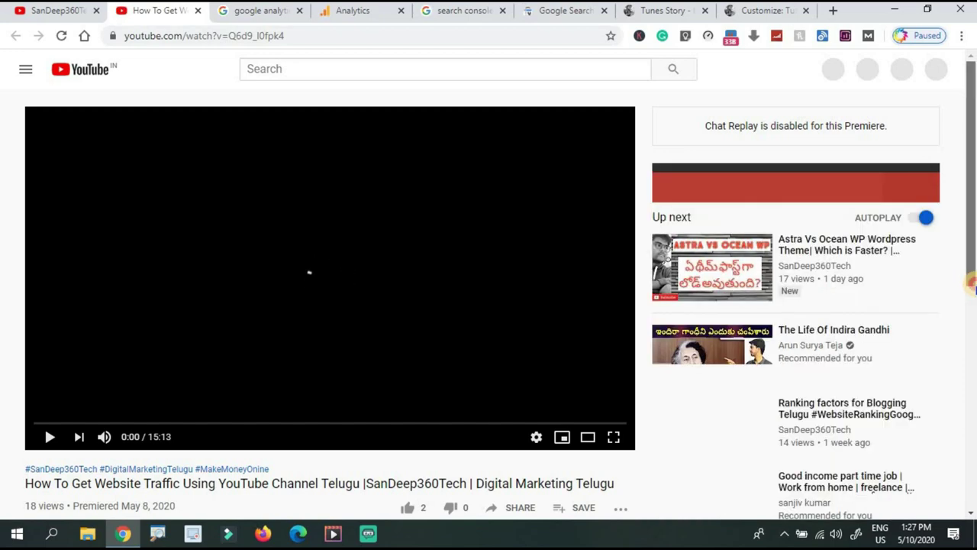
- Open the YouTube video's share options and copy its full embed iframe code
{"action": "scroll", "coordinate": [624, 296], "scroll_direction": "down", "scroll_amount": 2}
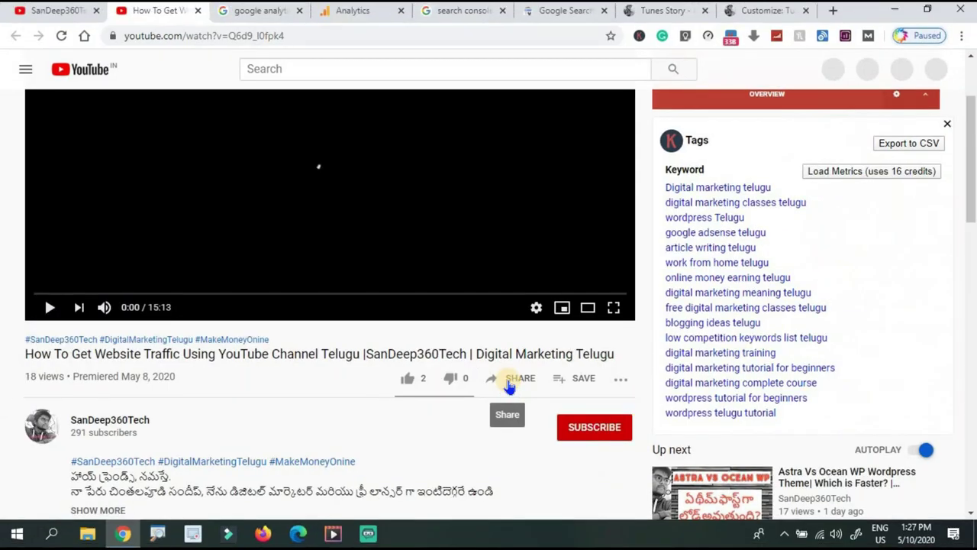
{"action": "left_click", "coordinate": [509, 384]}
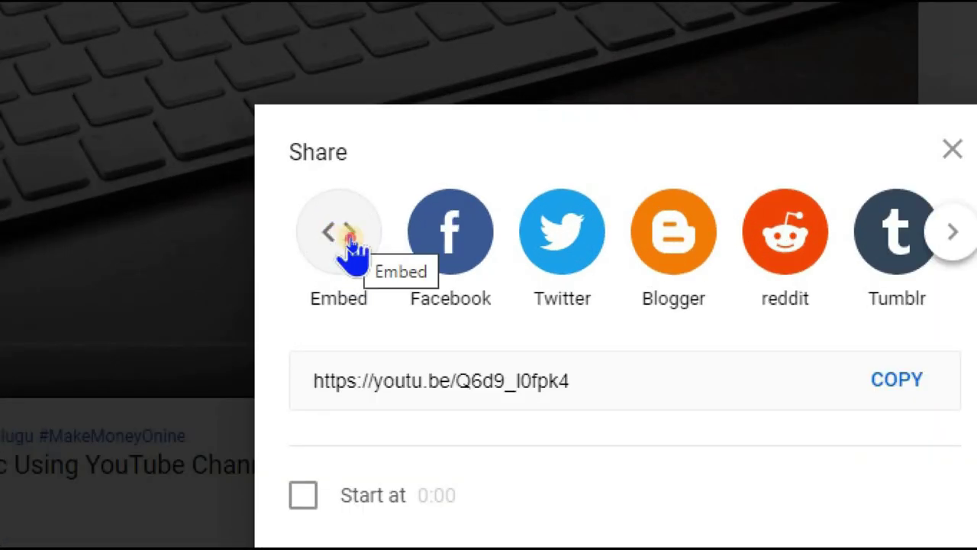
{"action": "left_click", "coordinate": [351, 242]}
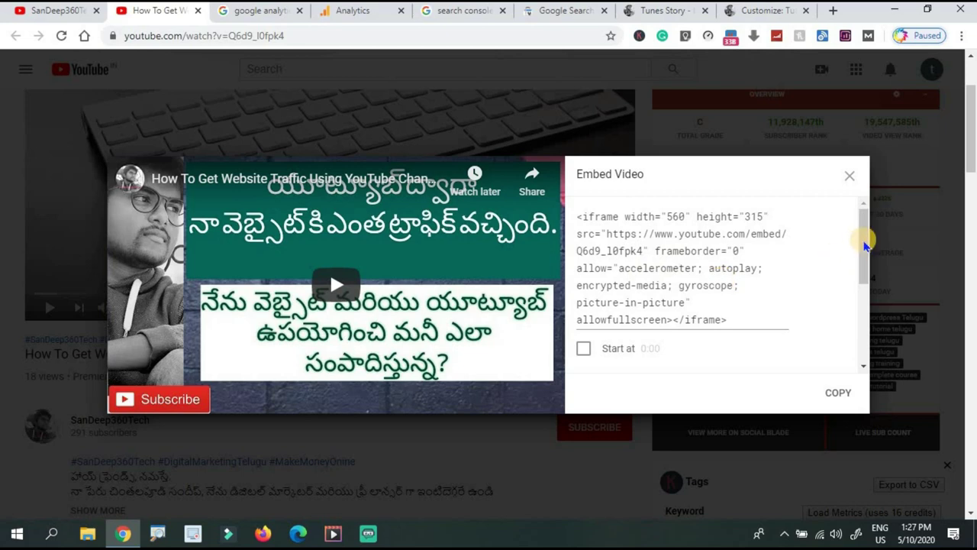
{"action": "scroll", "coordinate": [866, 283], "scroll_direction": "down", "scroll_amount": 5}
{"action": "scroll", "coordinate": [864, 257], "scroll_direction": "up", "scroll_amount": 5}
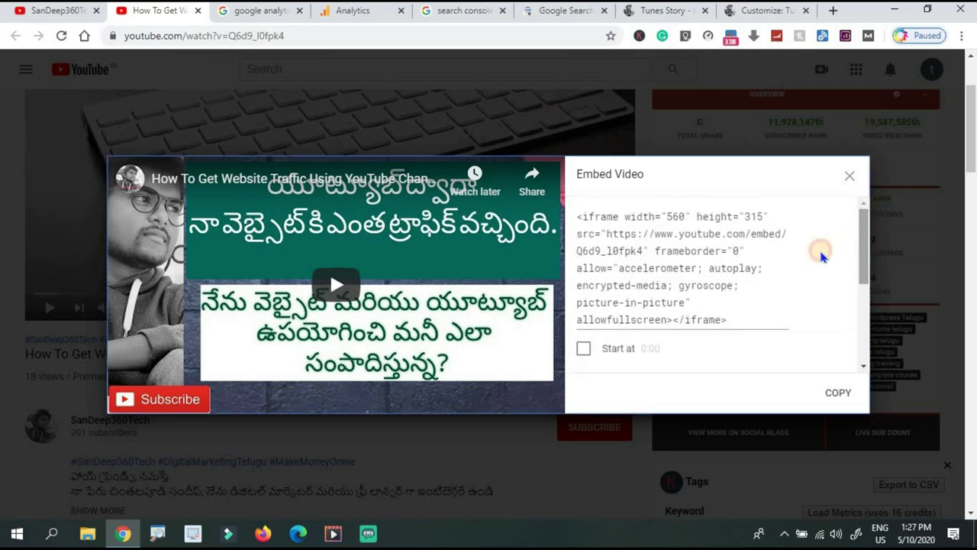
{"action": "left_click", "coordinate": [765, 291]}
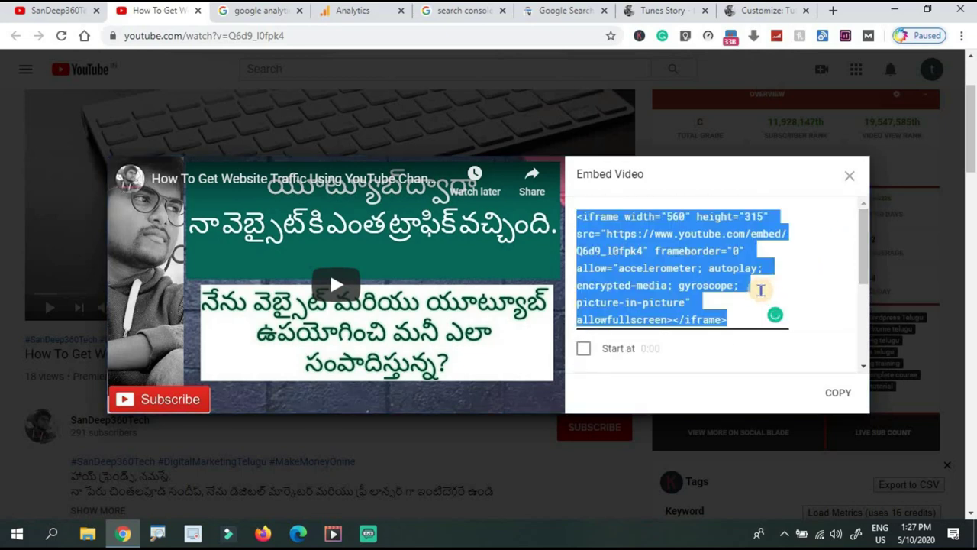
- Paste the embed code into the Custom HTML widget's content in Footer Widget Area 4 and publish the changes
{"action": "left_click", "coordinate": [750, 11]}
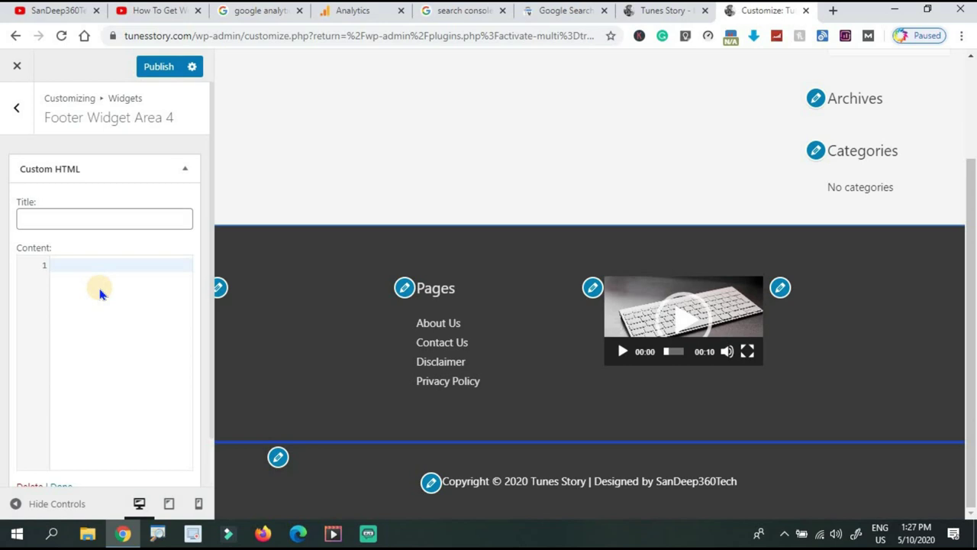
{"action": "key", "text": "ctrl+v"}
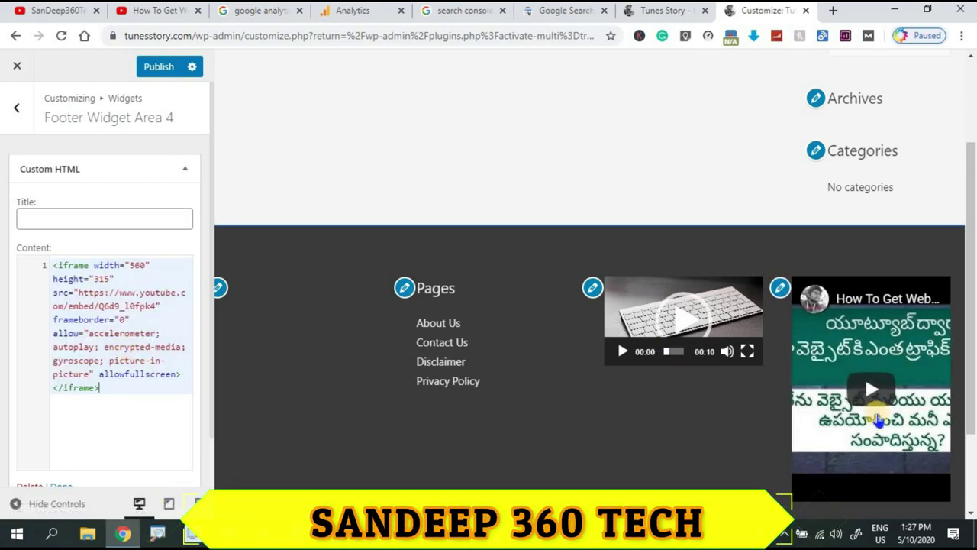
{"action": "key", "text": "Escape"}
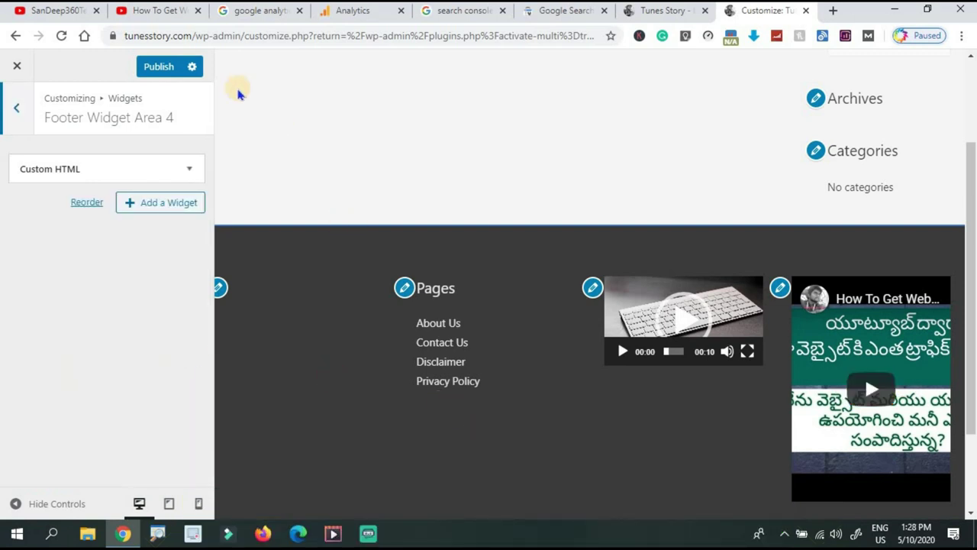
{"action": "left_click", "coordinate": [151, 69]}
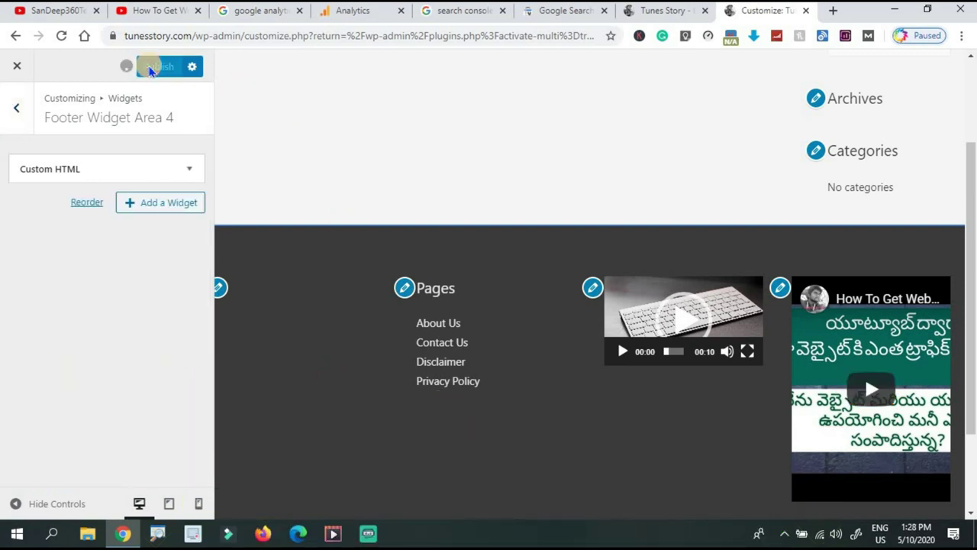
- Reload the live Tunes Story homepage and check the widgets in its footer
{"action": "left_click", "coordinate": [656, 11]}
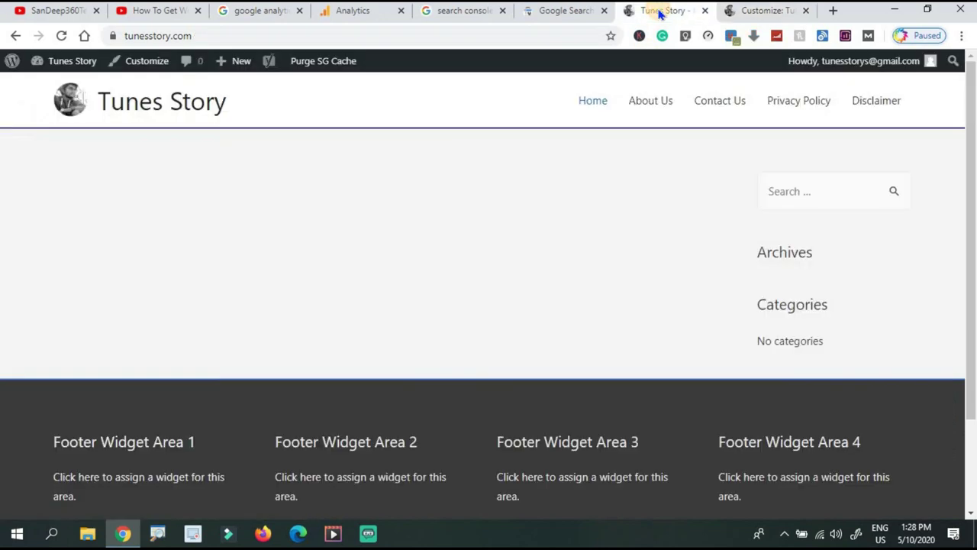
{"action": "left_click", "coordinate": [60, 38]}
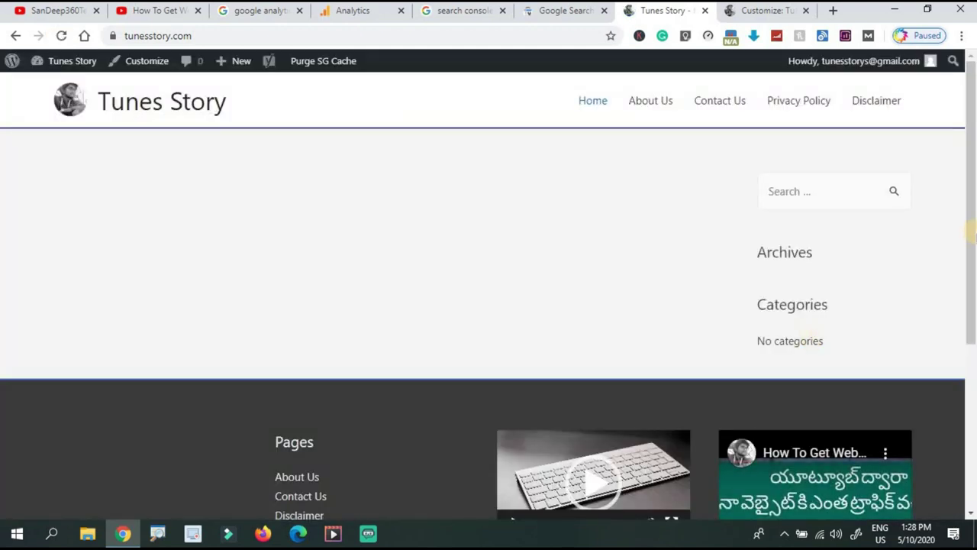
{"action": "left_click_drag", "start_coordinate": [972, 243], "coordinate": [969, 316]}
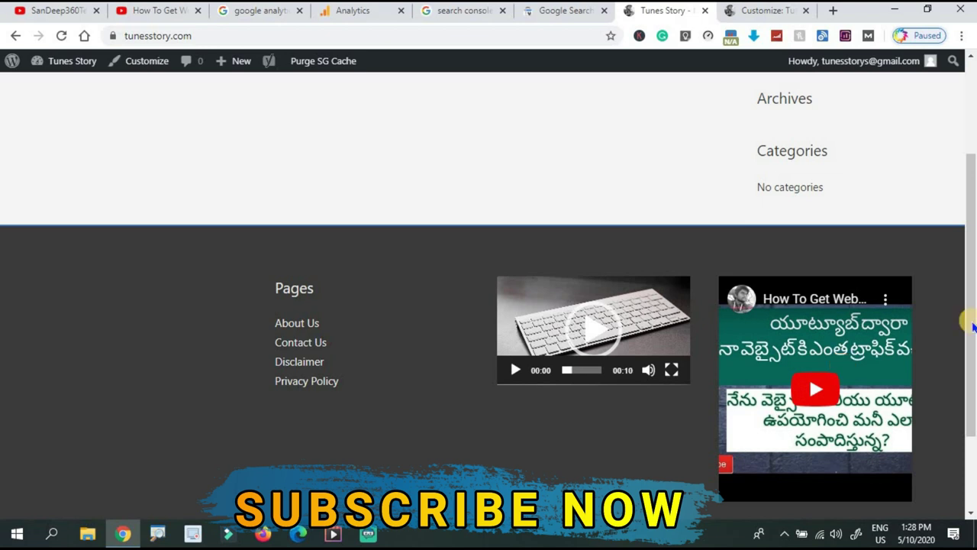
{"action": "left_click_drag", "start_coordinate": [972, 290], "coordinate": [972, 311]}
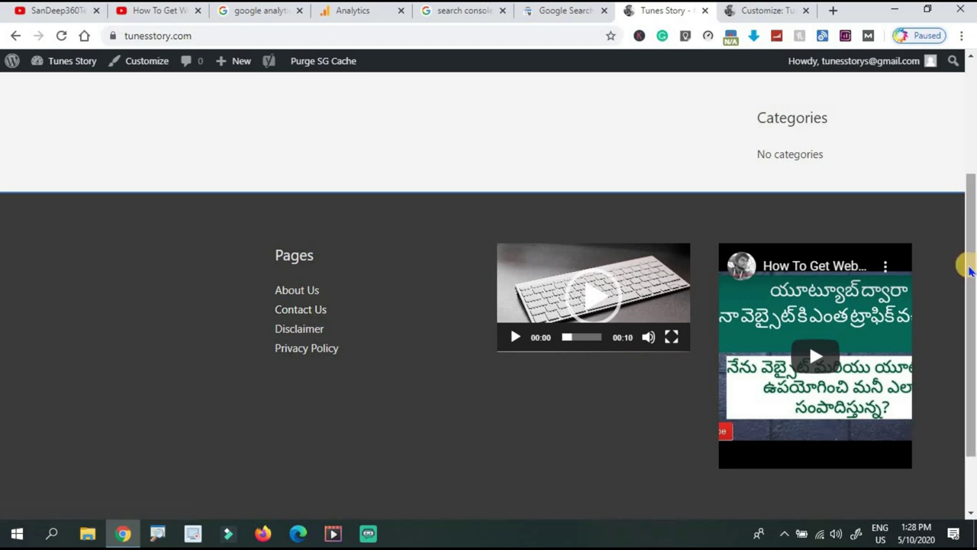
{"action": "scroll", "coordinate": [966, 266], "scroll_direction": "up", "scroll_amount": 3}
- Return to the customizer, leave the footer widget settings and open Homepage Settings
{"action": "left_click", "coordinate": [764, 10]}
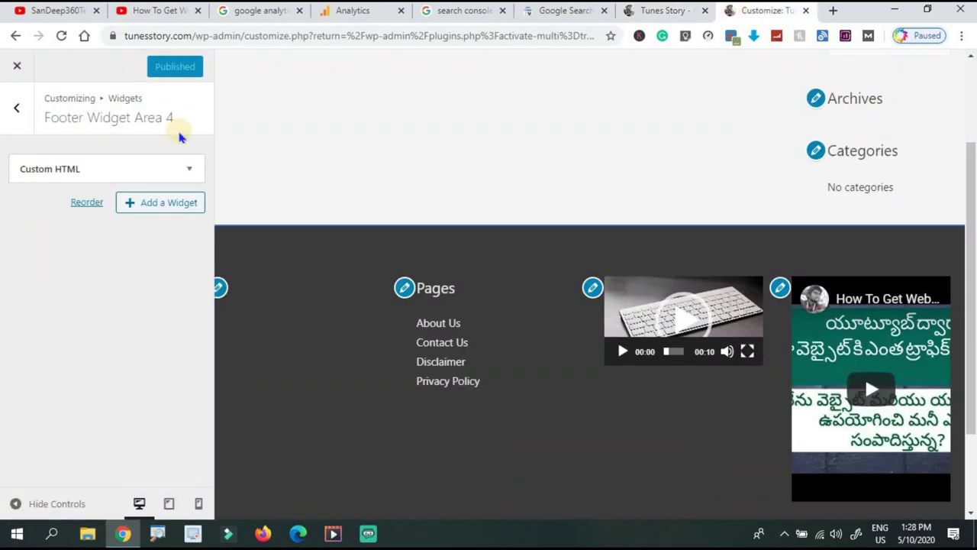
{"action": "left_click", "coordinate": [16, 104]}
{"action": "left_click", "coordinate": [18, 99]}
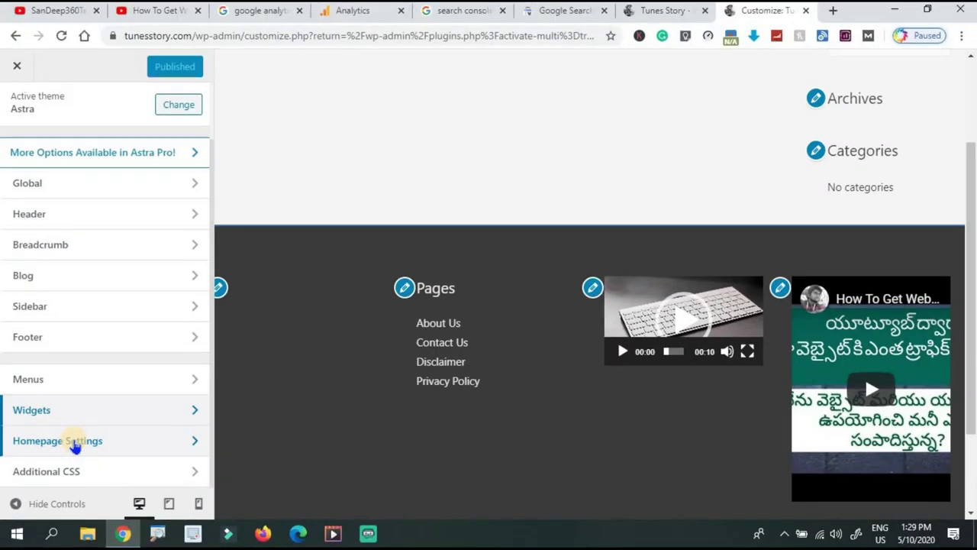
{"action": "left_click", "coordinate": [74, 443]}
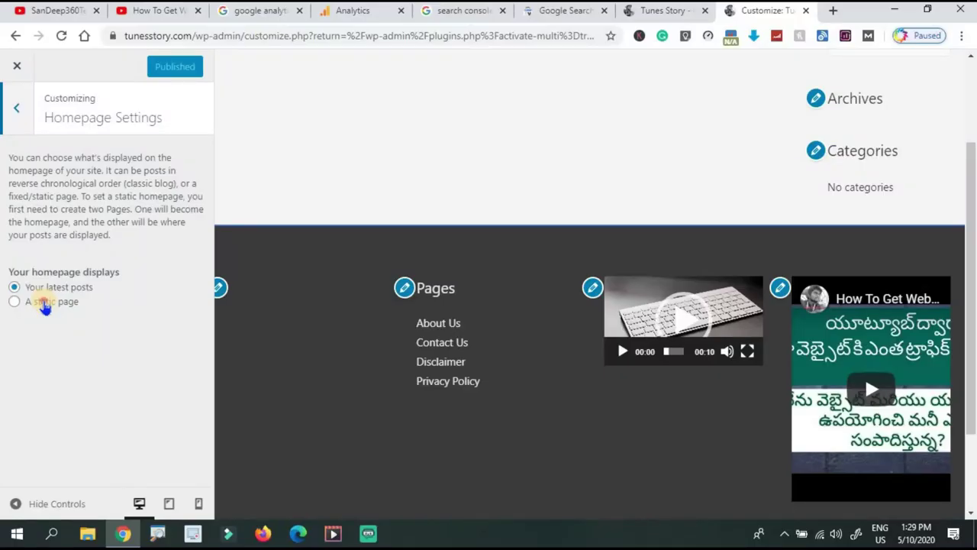
{"action": "left_click", "coordinate": [44, 302]}
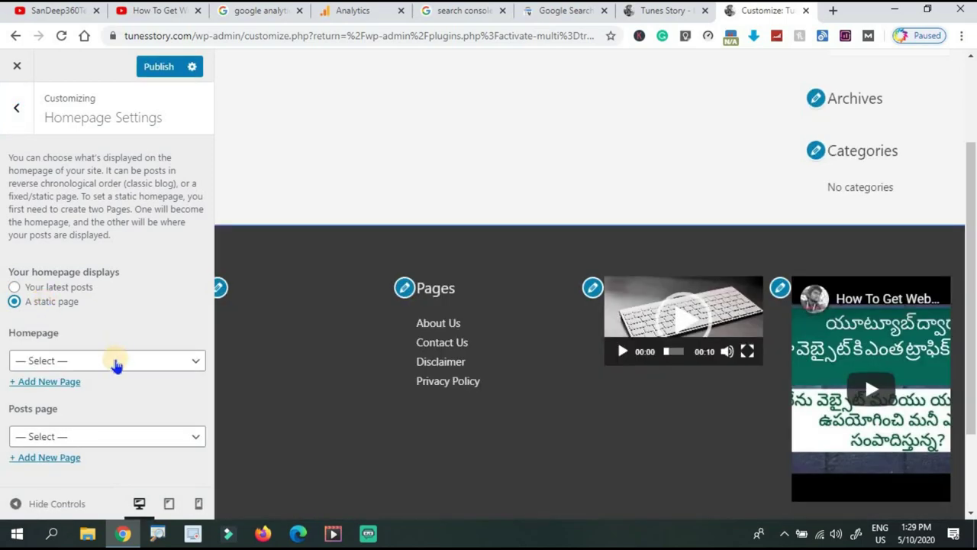
{"action": "left_click", "coordinate": [115, 365]}
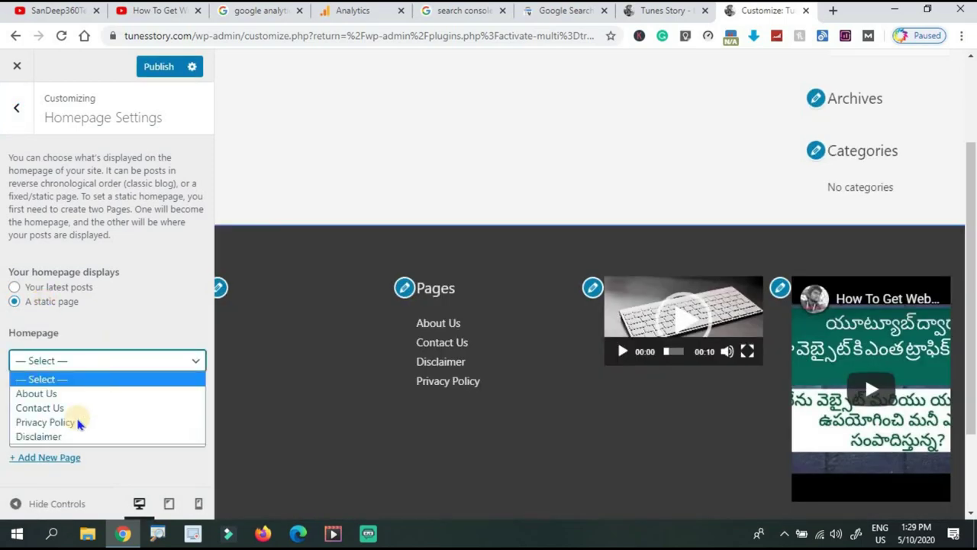
{"action": "left_click", "coordinate": [90, 330]}
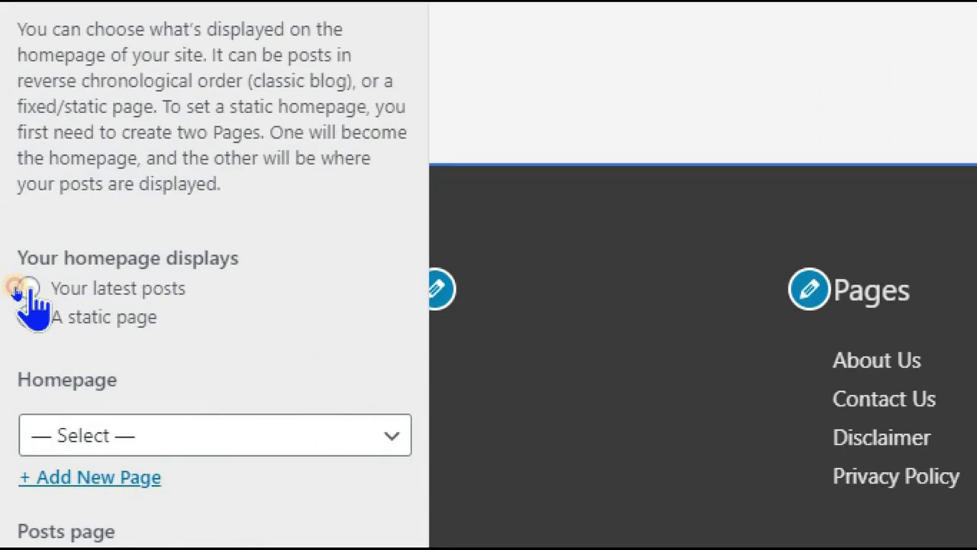
- Set the homepage to display your latest posts and publish the setting
{"action": "left_click", "coordinate": [17, 288]}
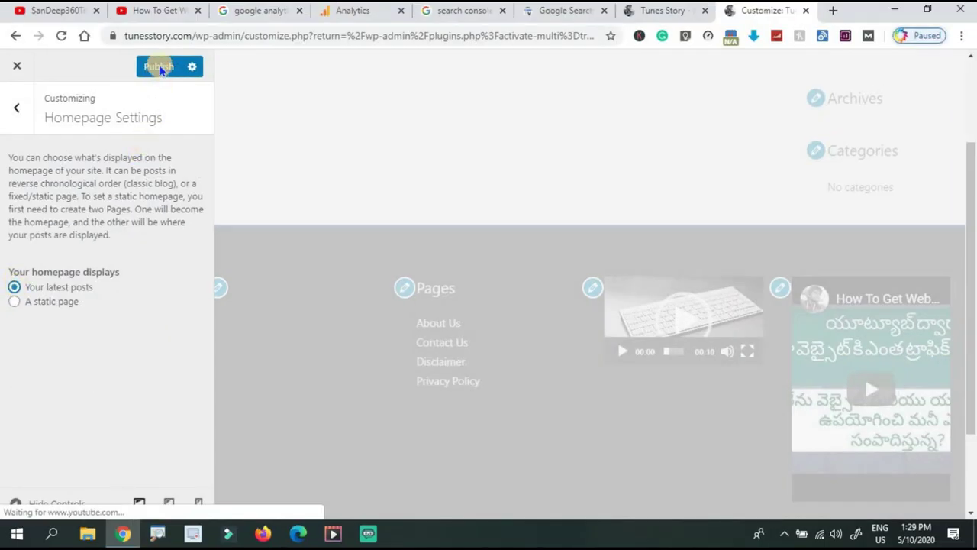
{"action": "left_click", "coordinate": [160, 67]}
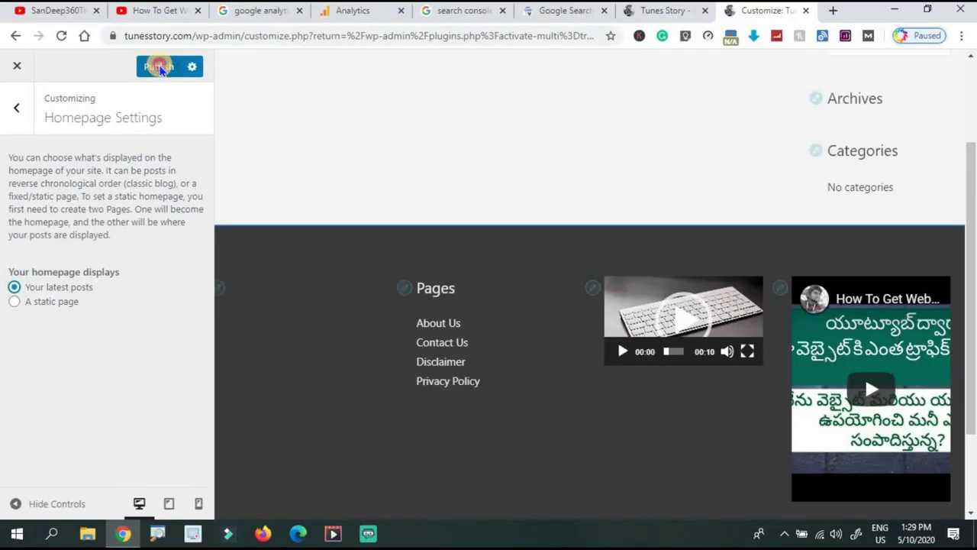
- Examine the menu settings, including the location options offered for a new menu, and compare them with the footer preview
{"action": "left_click", "coordinate": [12, 106]}
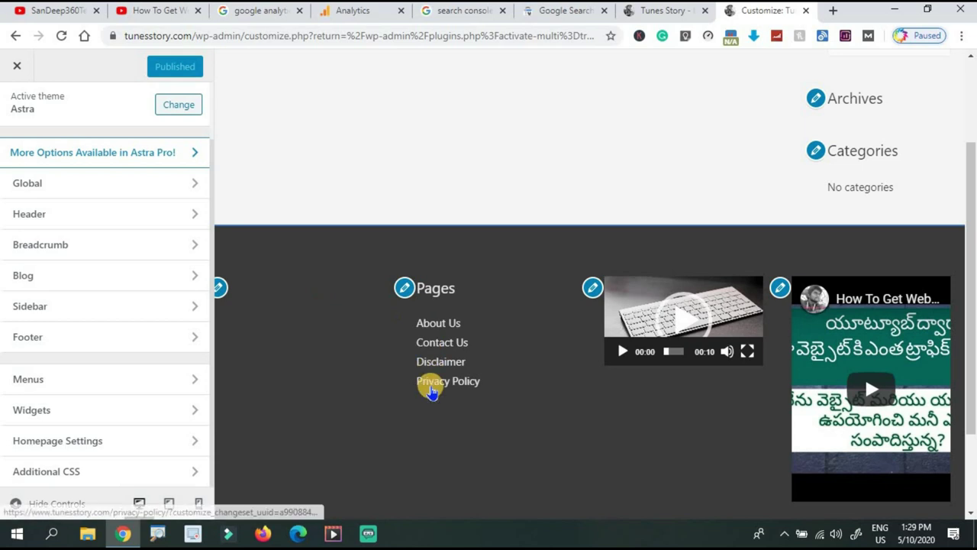
{"action": "left_click", "coordinate": [82, 393]}
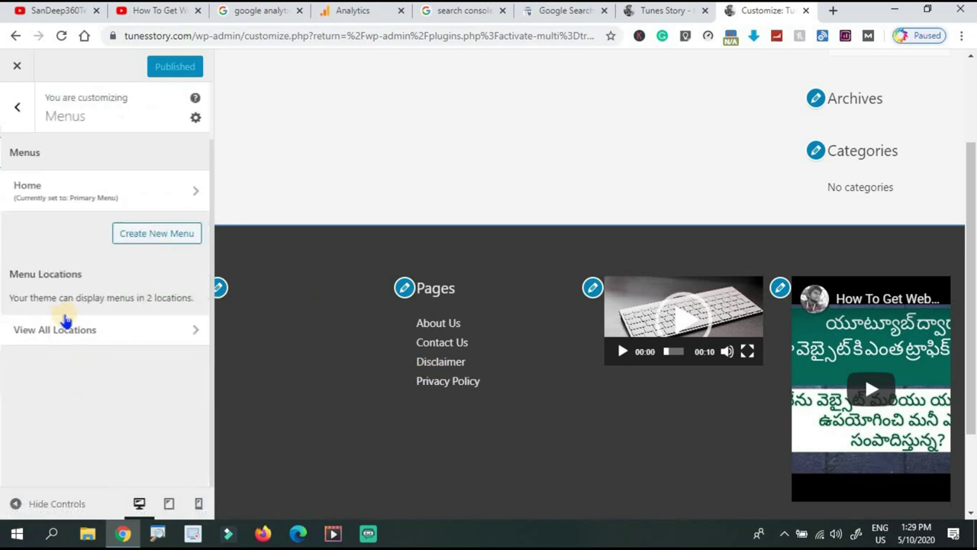
{"action": "left_click", "coordinate": [151, 235]}
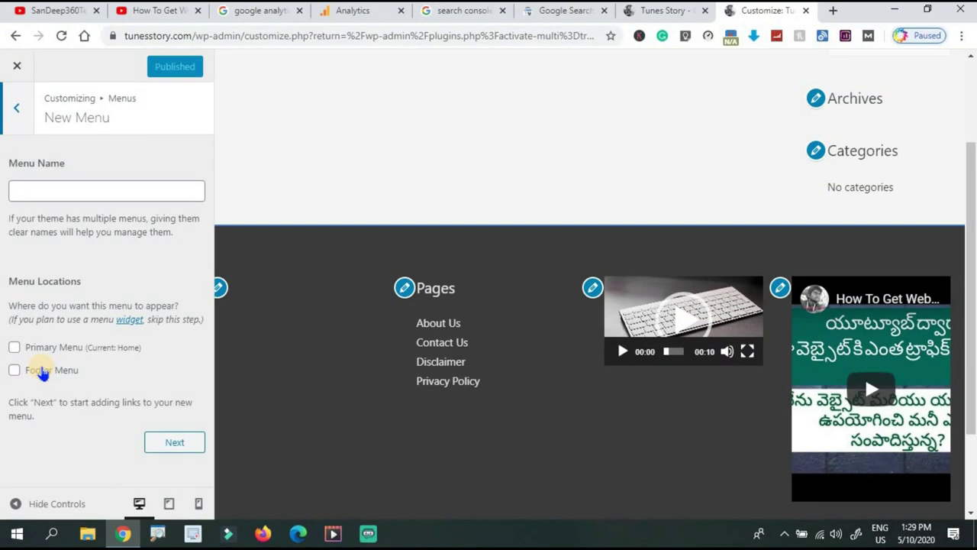
{"action": "left_click", "coordinate": [21, 123]}
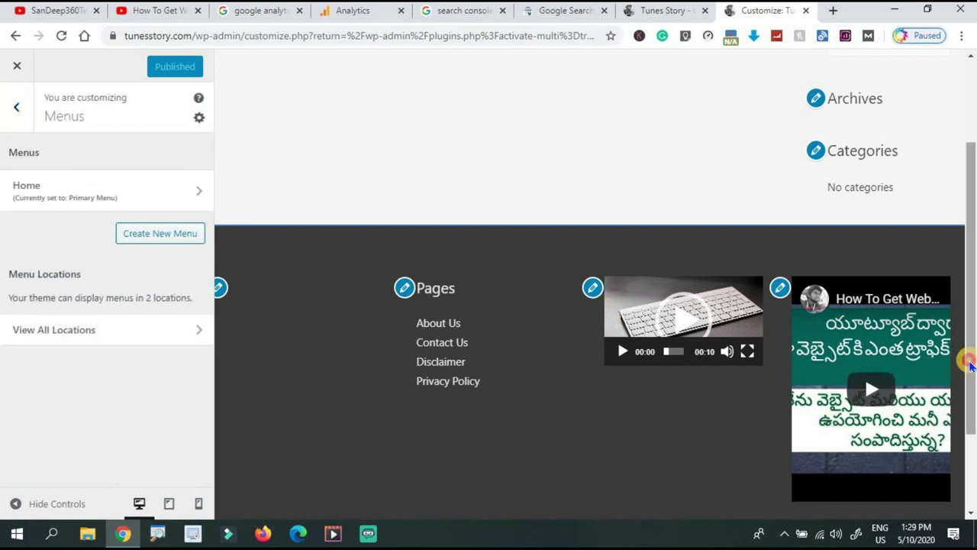
{"action": "left_click_drag", "start_coordinate": [970, 365], "coordinate": [969, 437]}
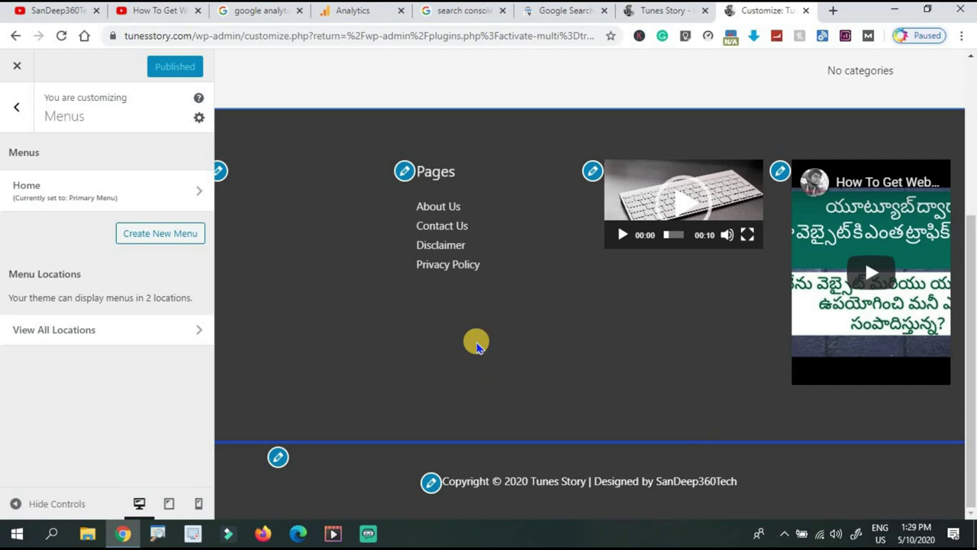
{"action": "left_click", "coordinate": [18, 110]}
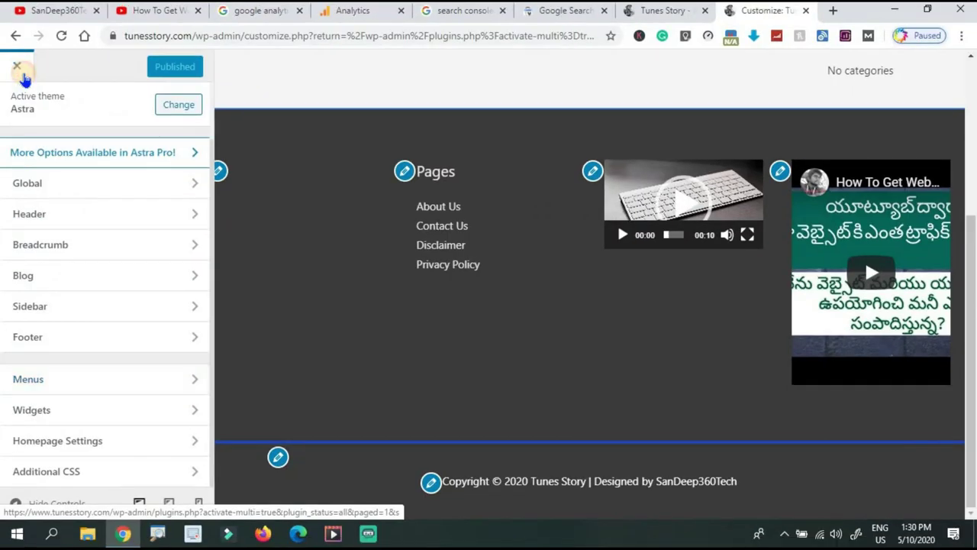
- Close the customizer and review the live Tunes Story homepage from header to copyright footer
{"action": "left_click", "coordinate": [23, 77]}
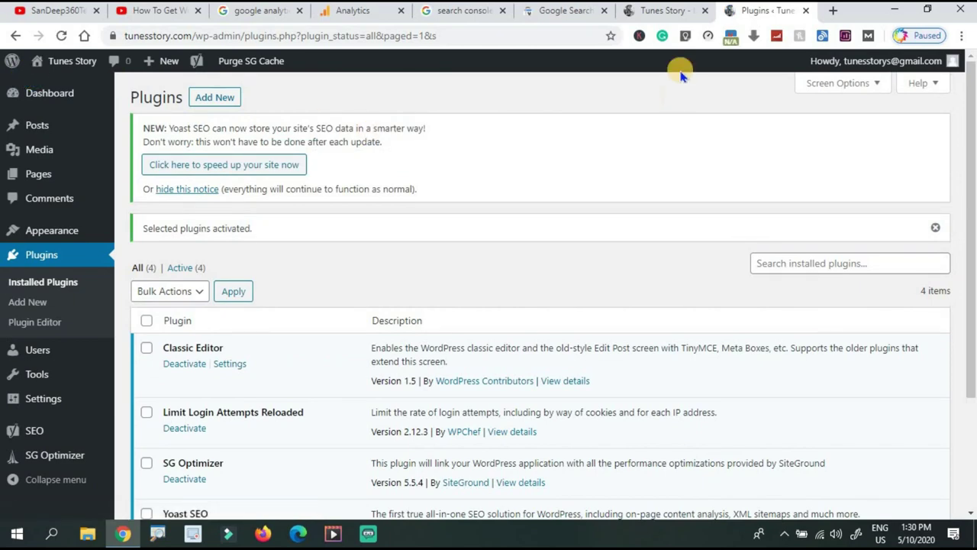
{"action": "left_click", "coordinate": [663, 18]}
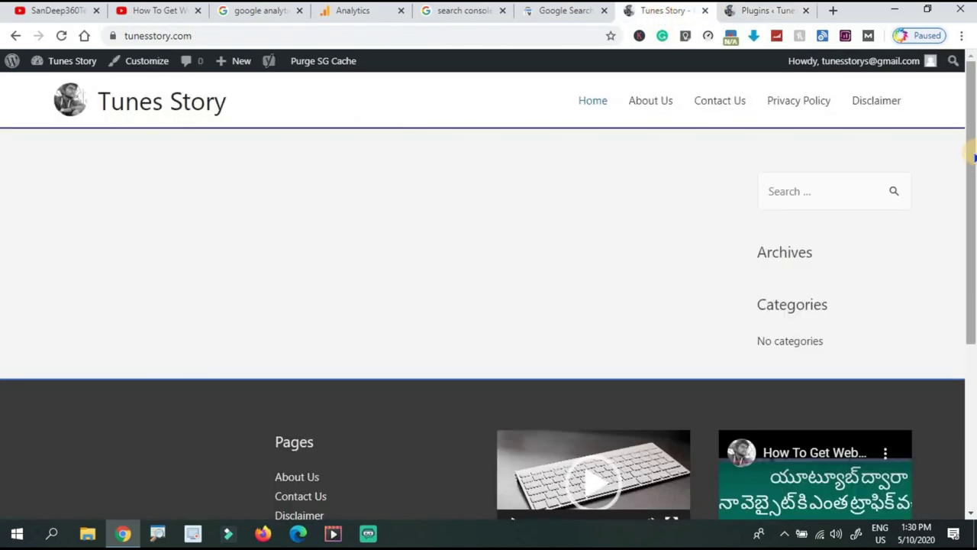
{"action": "left_click_drag", "start_coordinate": [973, 153], "coordinate": [890, 277]}
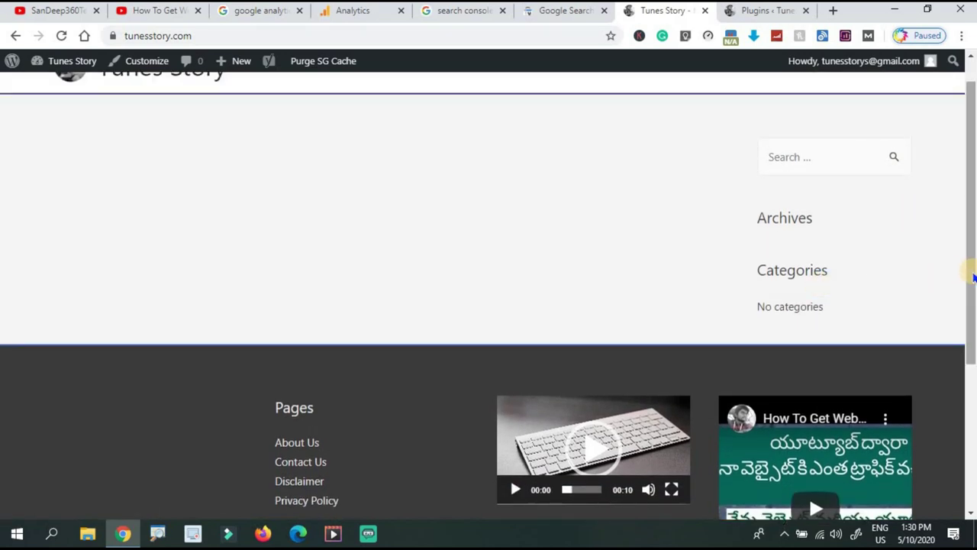
{"action": "left_click_drag", "start_coordinate": [971, 336], "coordinate": [970, 432]}
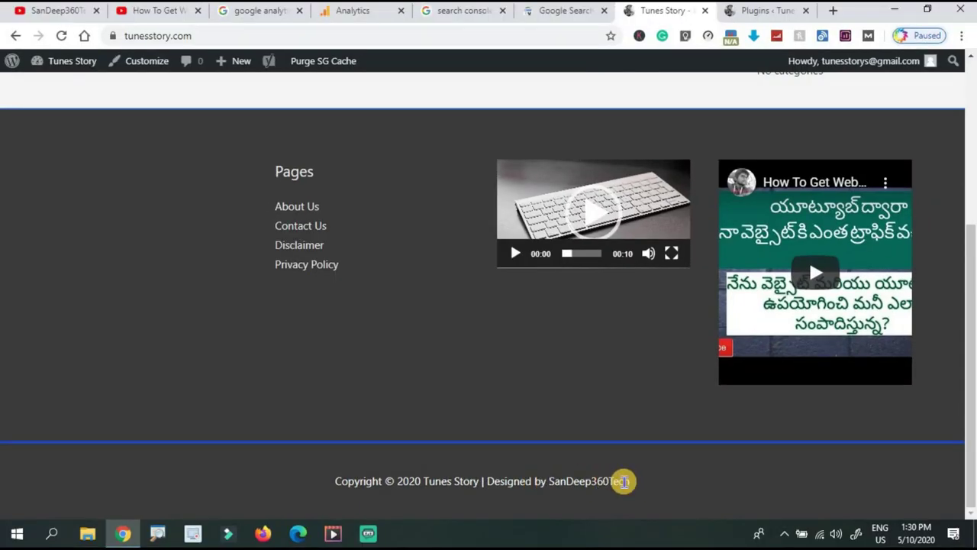
{"action": "scroll", "coordinate": [971, 319], "scroll_direction": "up", "scroll_amount": 5}
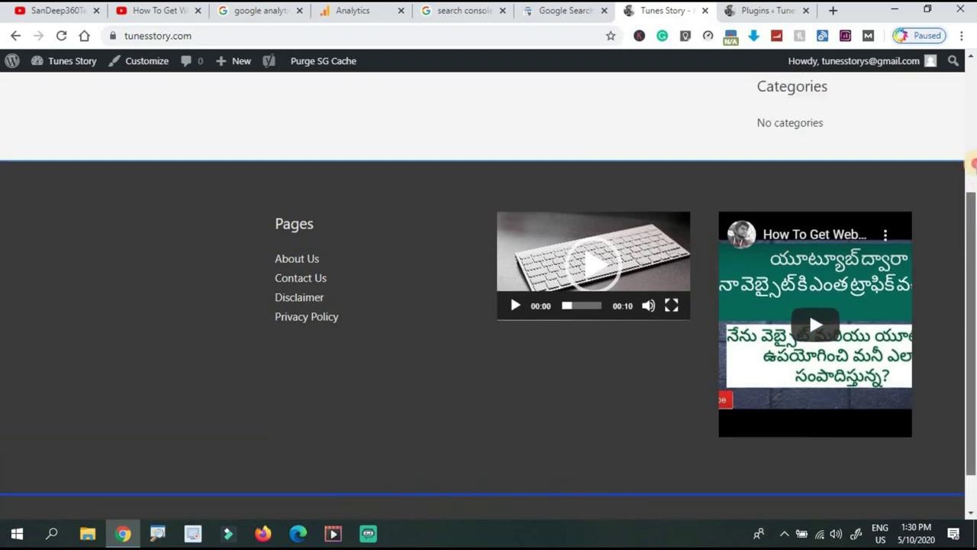
- Return to the site's admin dashboard and start a new post titled "Sample post"
{"action": "key", "text": "ctrl+Tab"}
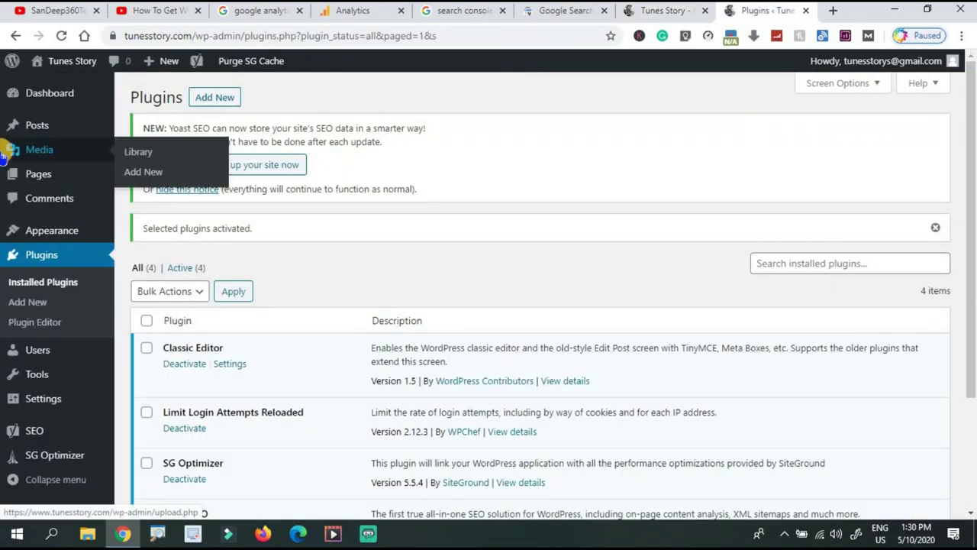
{"action": "mouse_move", "coordinate": [42, 130]}
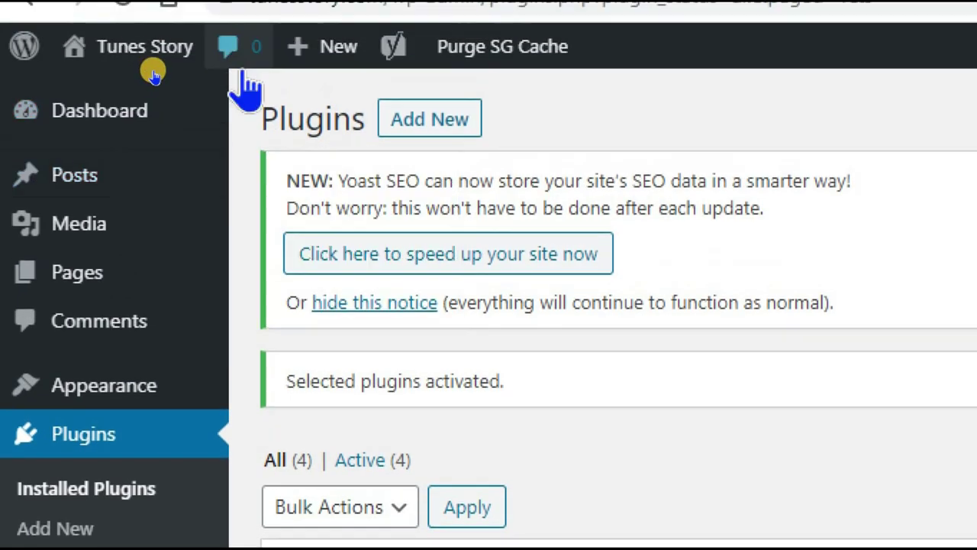
{"action": "mouse_move", "coordinate": [319, 9]}
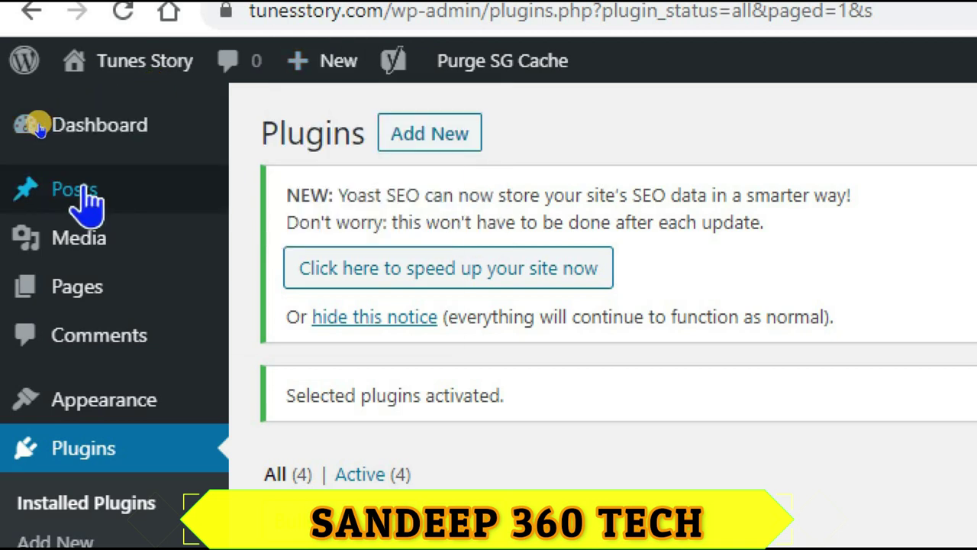
{"action": "mouse_move", "coordinate": [90, 206]}
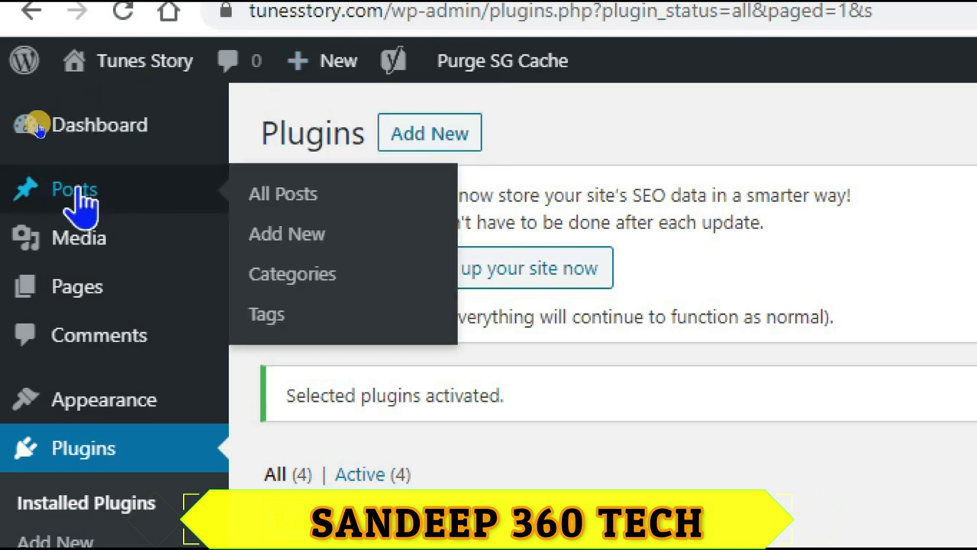
{"action": "left_click", "coordinate": [141, 150]}
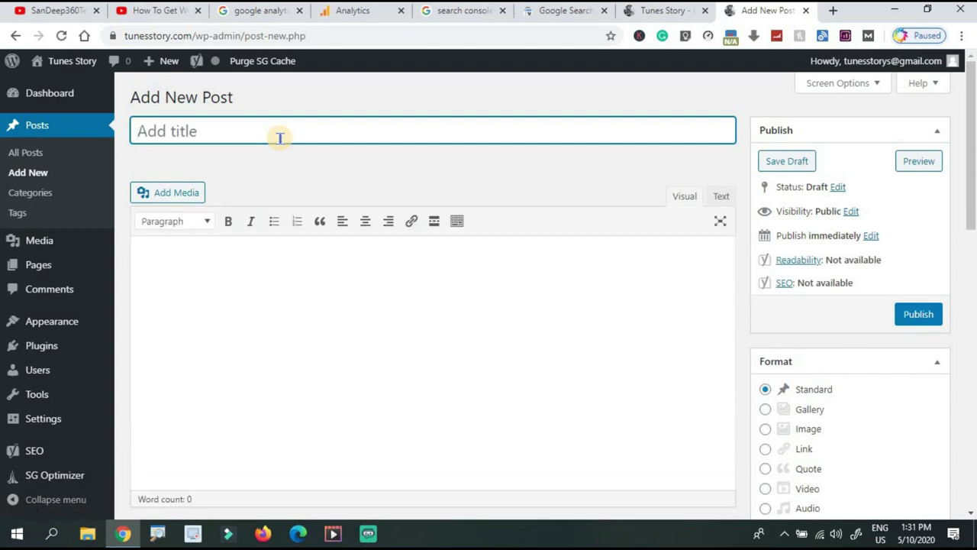
{"action": "type", "text": "Sample POst"}
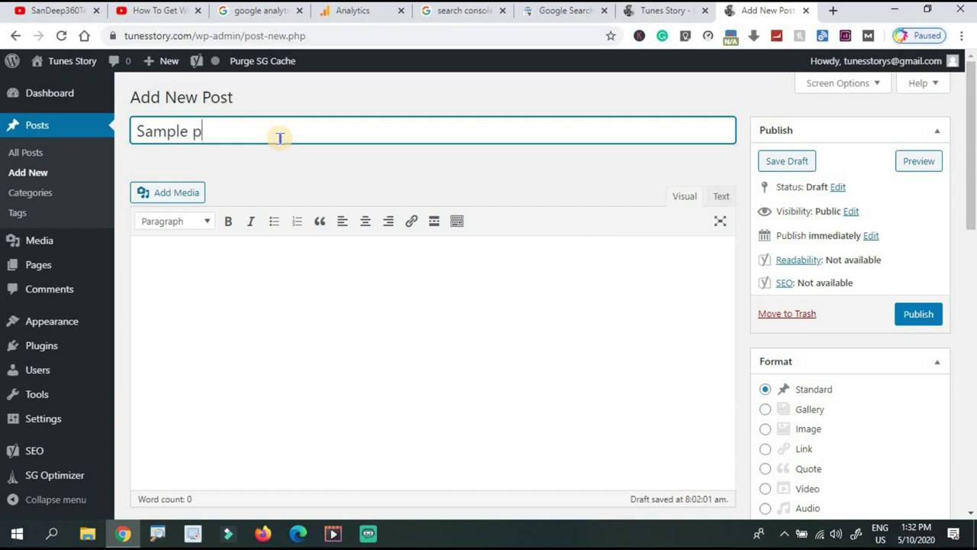
- Write "hai" in the post body, format it as Heading 1 and start a new line below it
{"action": "left_click", "coordinate": [268, 293]}
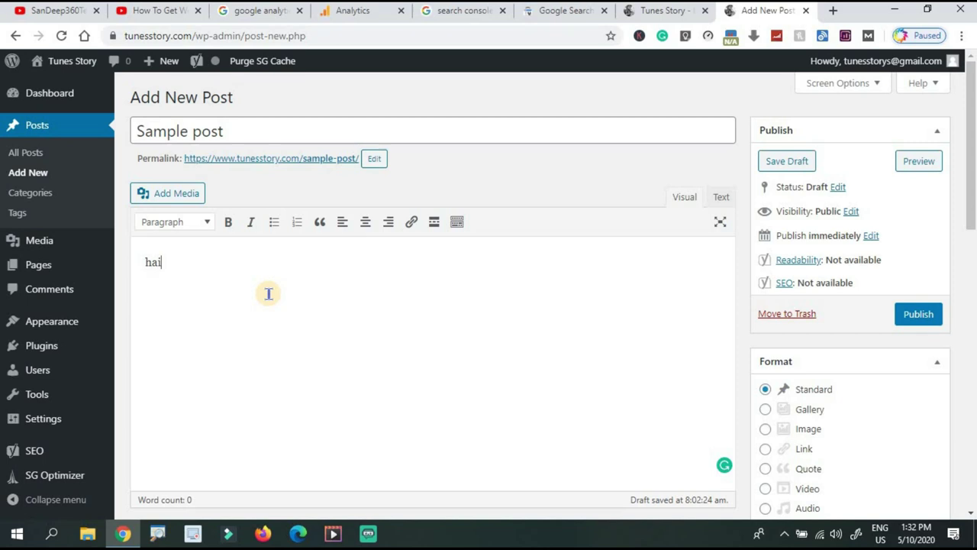
{"action": "double_click", "coordinate": [145, 254]}
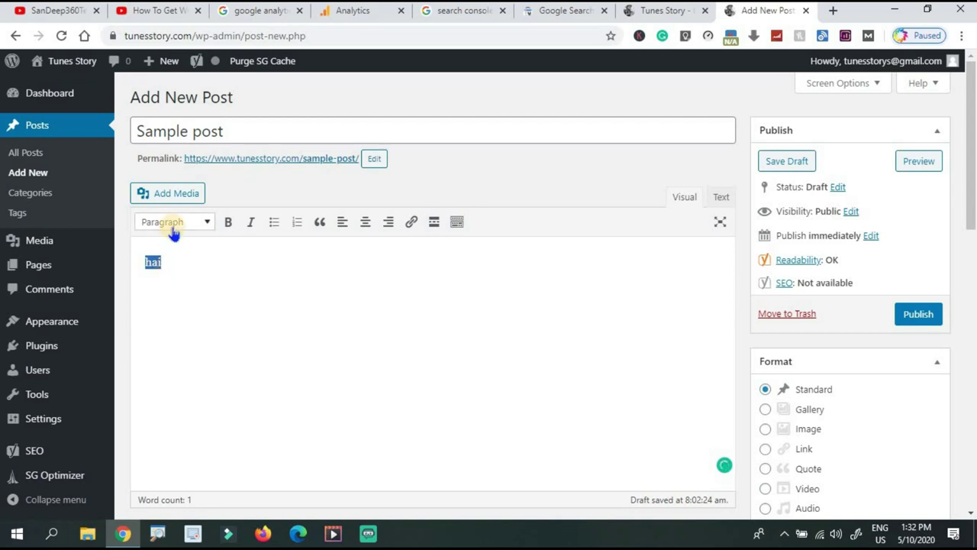
{"action": "left_click", "coordinate": [174, 233]}
{"action": "left_click", "coordinate": [170, 274]}
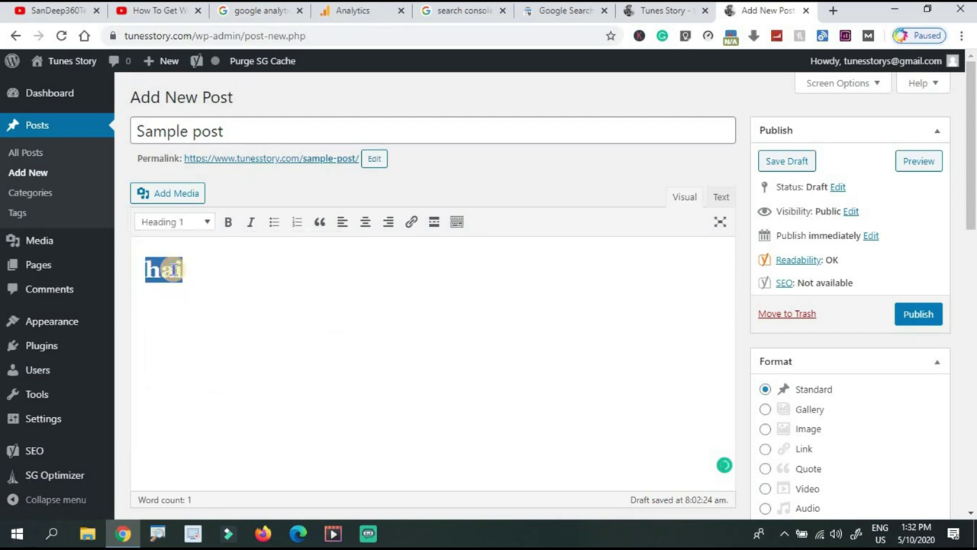
{"action": "left_click", "coordinate": [221, 271]}
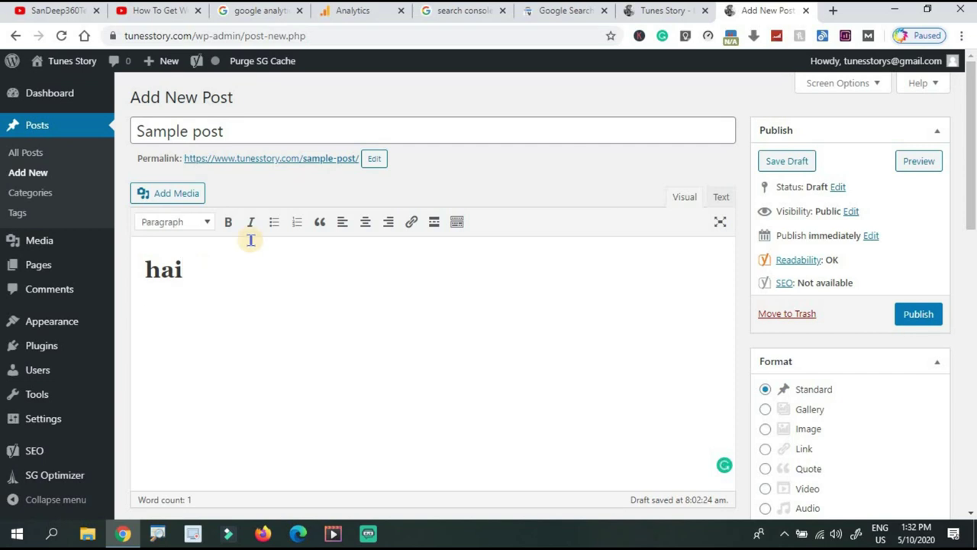
{"action": "key", "text": "Return"}
- Publish the sample post and reload the Tunes Story homepage to check how it appears
{"action": "scroll", "coordinate": [971, 252], "scroll_direction": "down", "scroll_amount": 1}
{"action": "scroll", "coordinate": [971, 244], "scroll_direction": "down", "scroll_amount": 5}
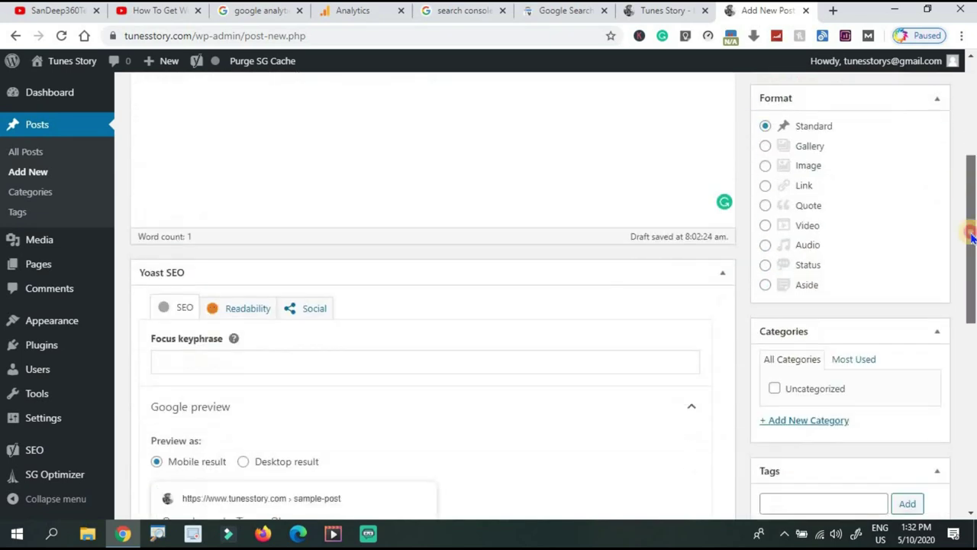
{"action": "scroll", "coordinate": [971, 229], "scroll_direction": "up", "scroll_amount": 5}
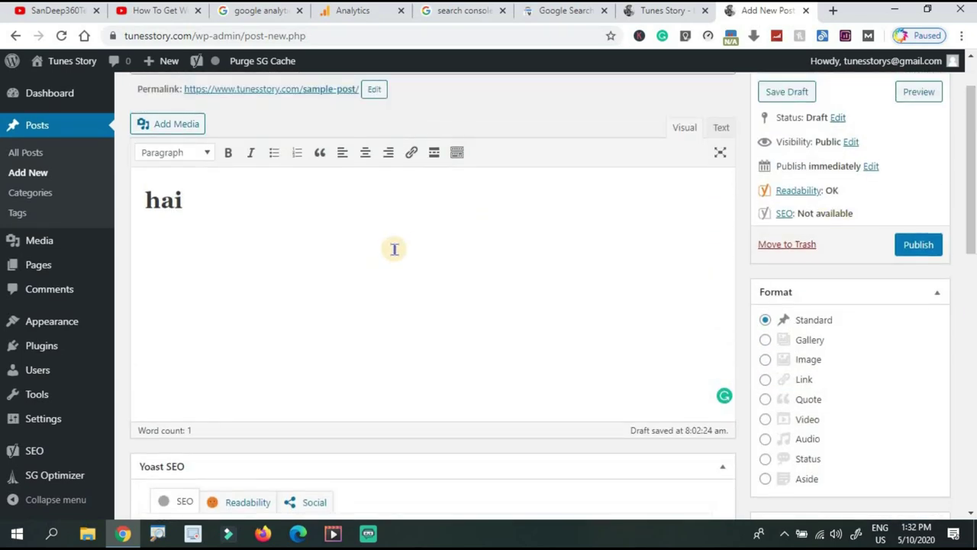
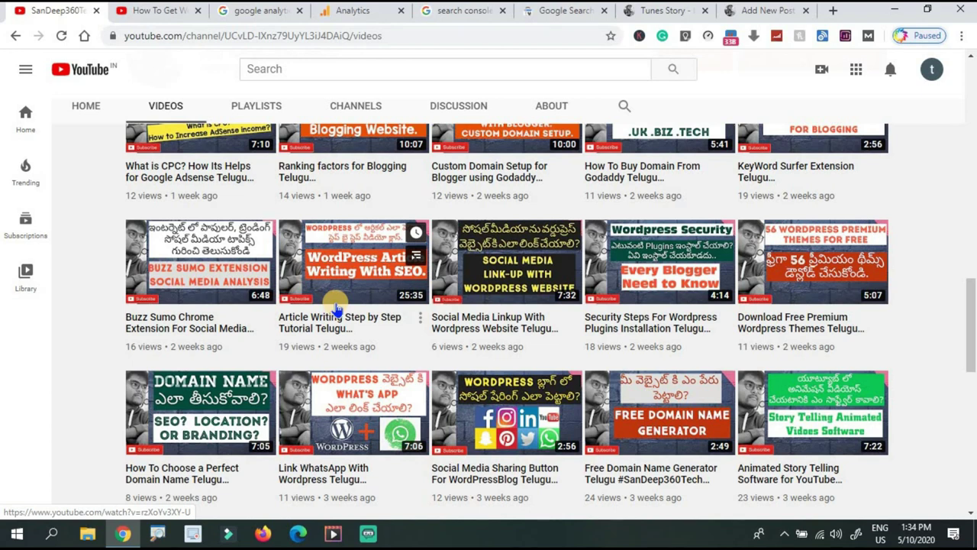
{"action": "left_click", "coordinate": [756, 11]}
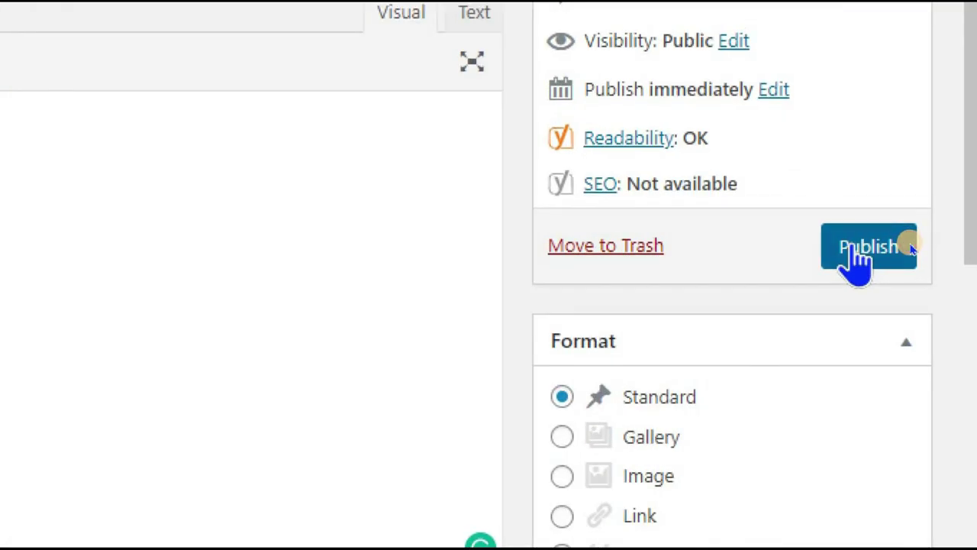
{"action": "left_click", "coordinate": [855, 248]}
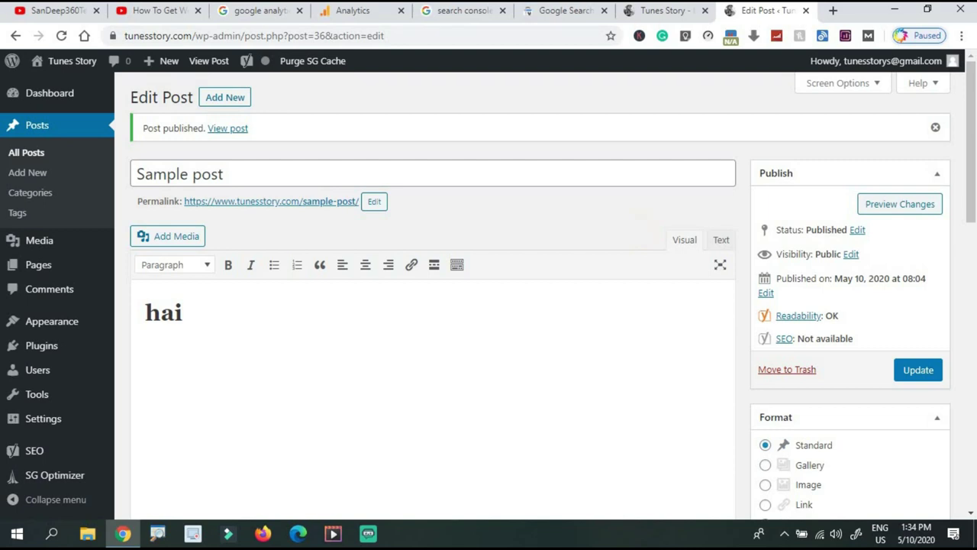
{"action": "left_click", "coordinate": [650, 22]}
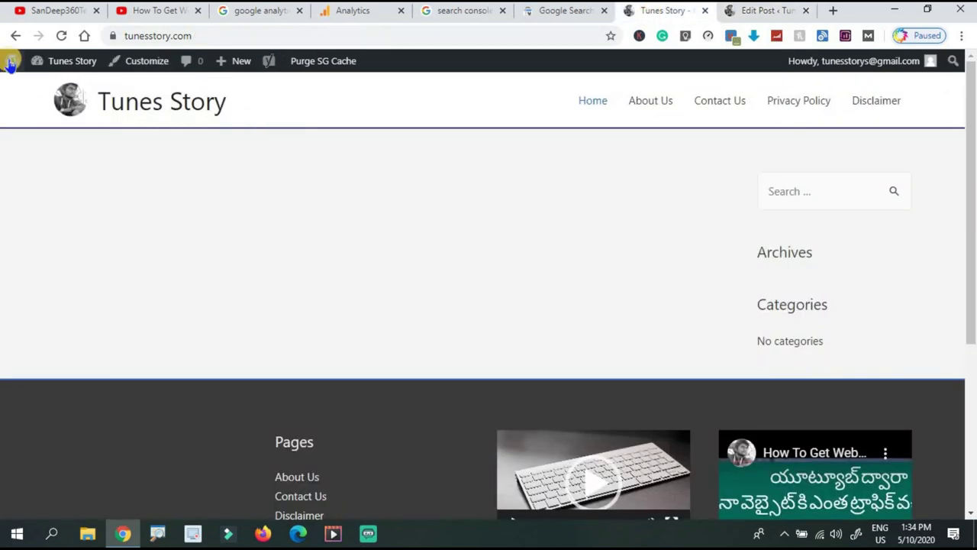
{"action": "left_click", "coordinate": [61, 36]}
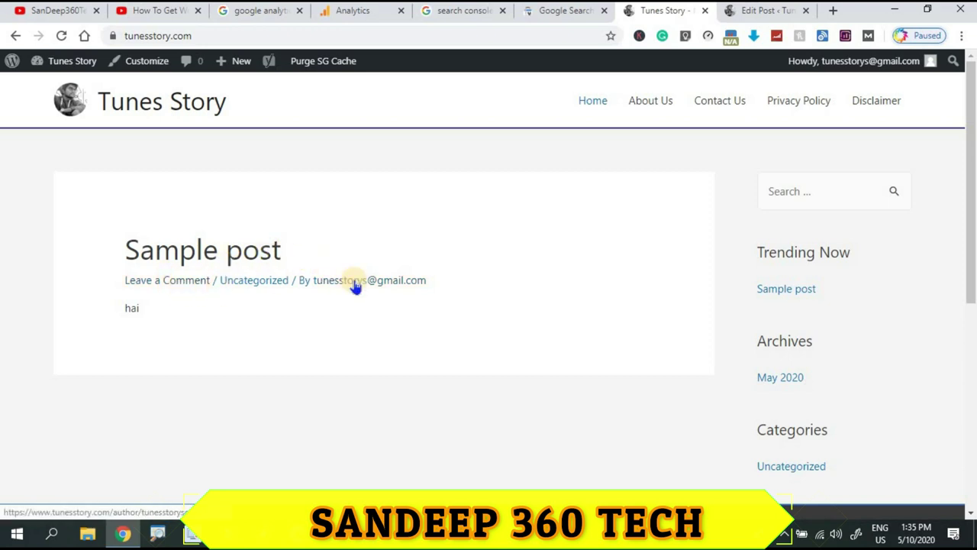
- Open the theme customizer from the post editor and go to the Blog / Archive settings
{"action": "left_click", "coordinate": [754, 12]}
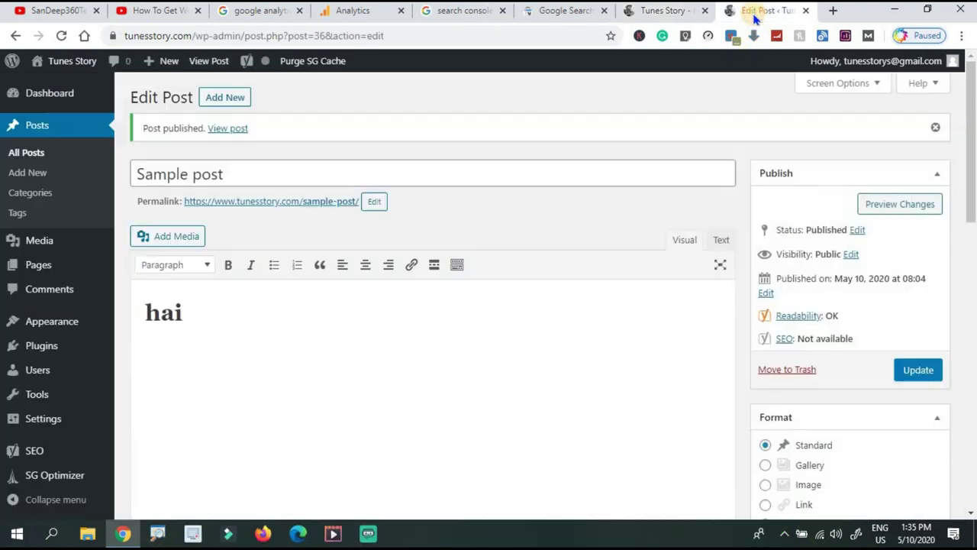
{"action": "mouse_move", "coordinate": [33, 335]}
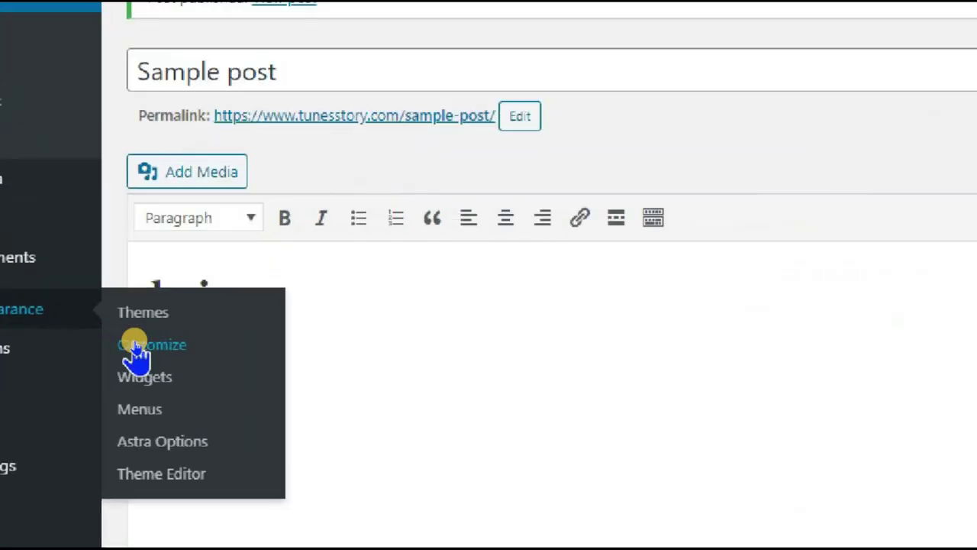
{"action": "left_click", "coordinate": [135, 345]}
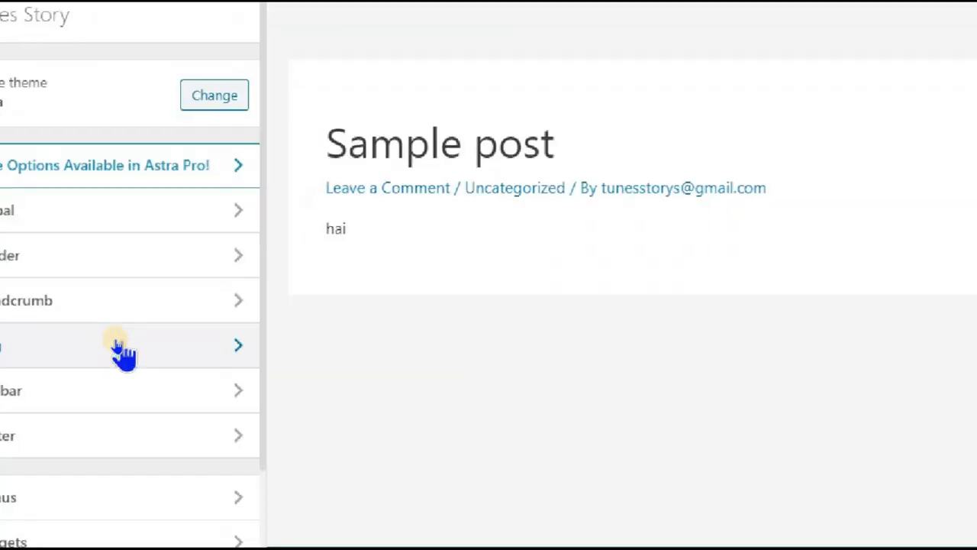
{"action": "left_click", "coordinate": [86, 352]}
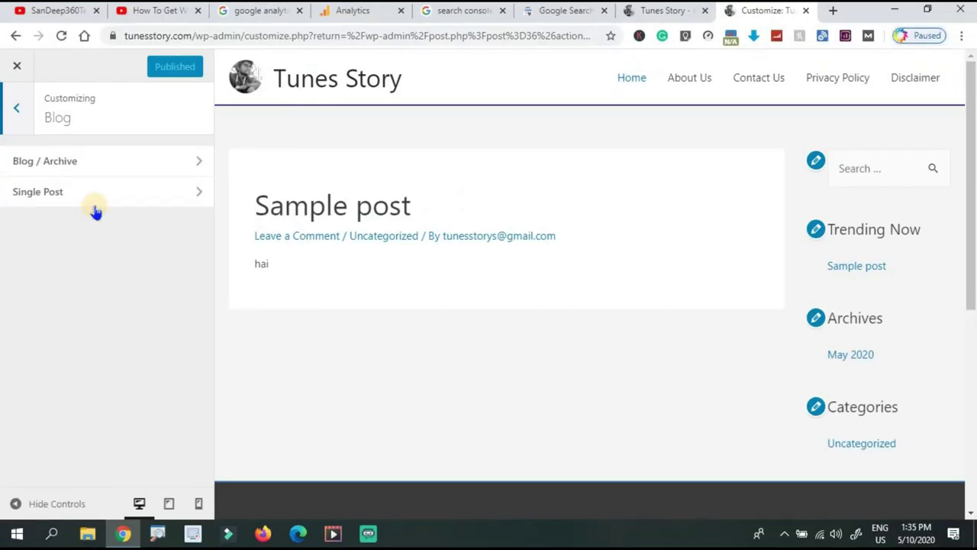
{"action": "left_click", "coordinate": [97, 161]}
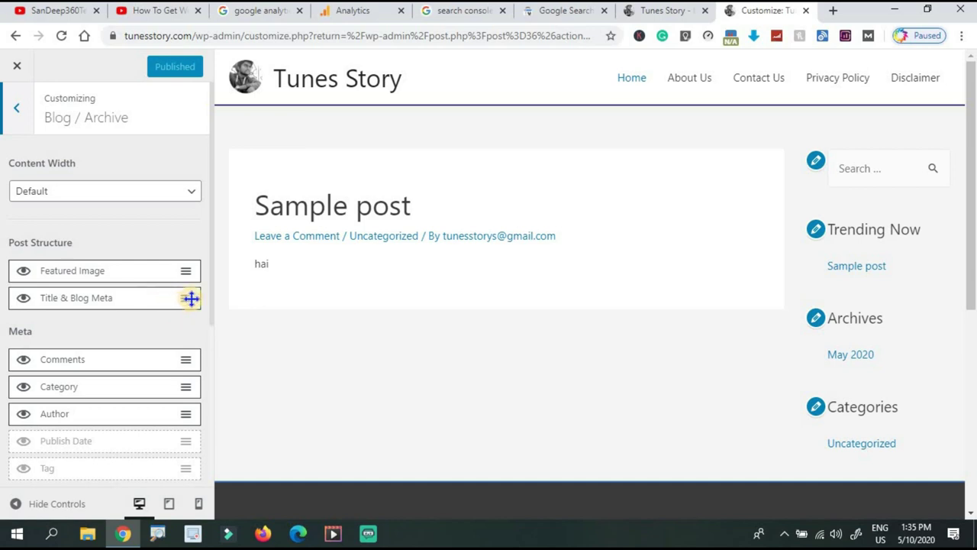
- In the blog post meta, move Category above Comments and hide the Category, Comments and Author items
{"action": "left_click_drag", "start_coordinate": [185, 386], "coordinate": [69, 366]}
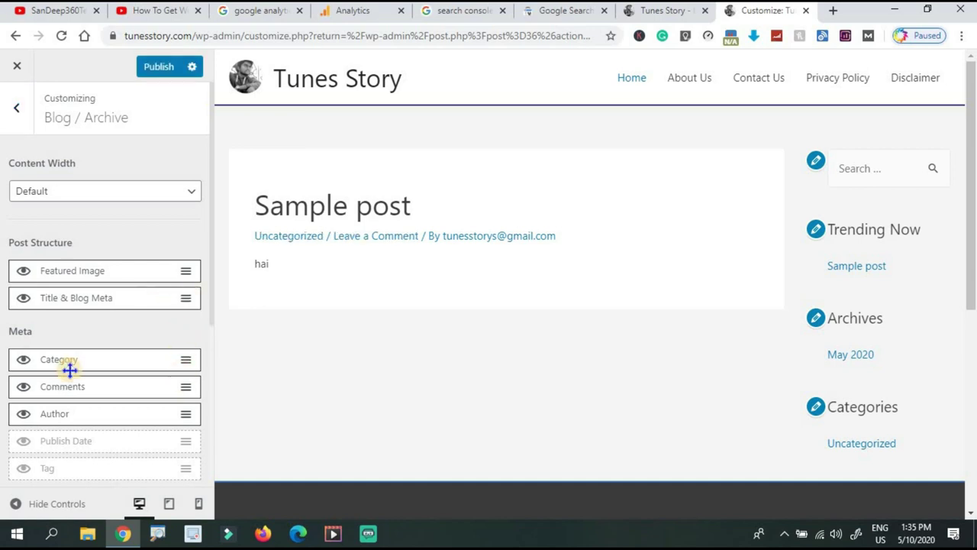
{"action": "left_click", "coordinate": [24, 361]}
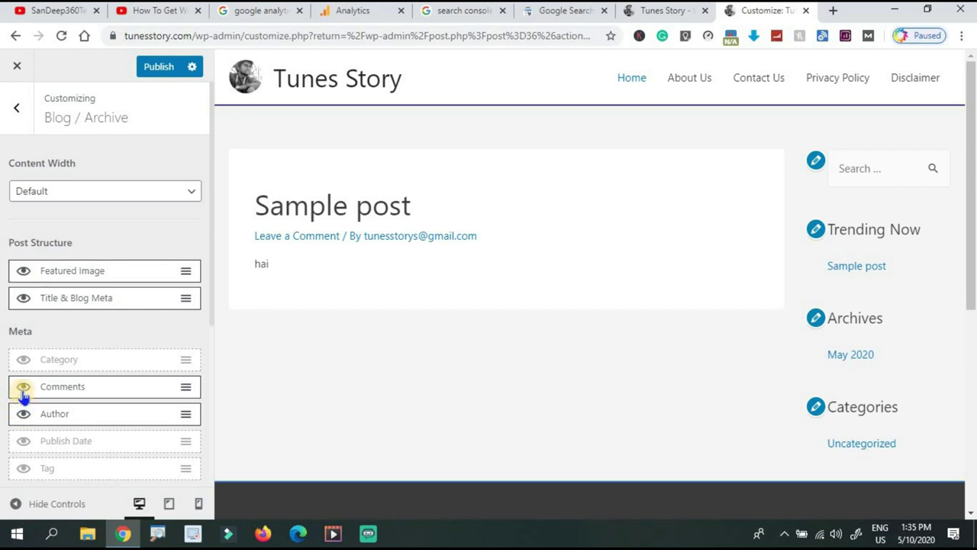
{"action": "left_click", "coordinate": [23, 390]}
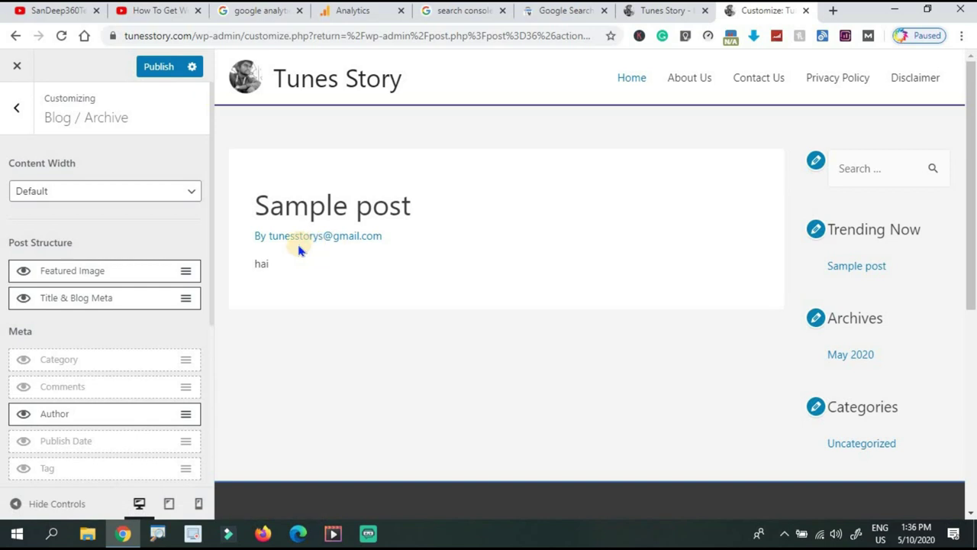
{"action": "left_click", "coordinate": [23, 416]}
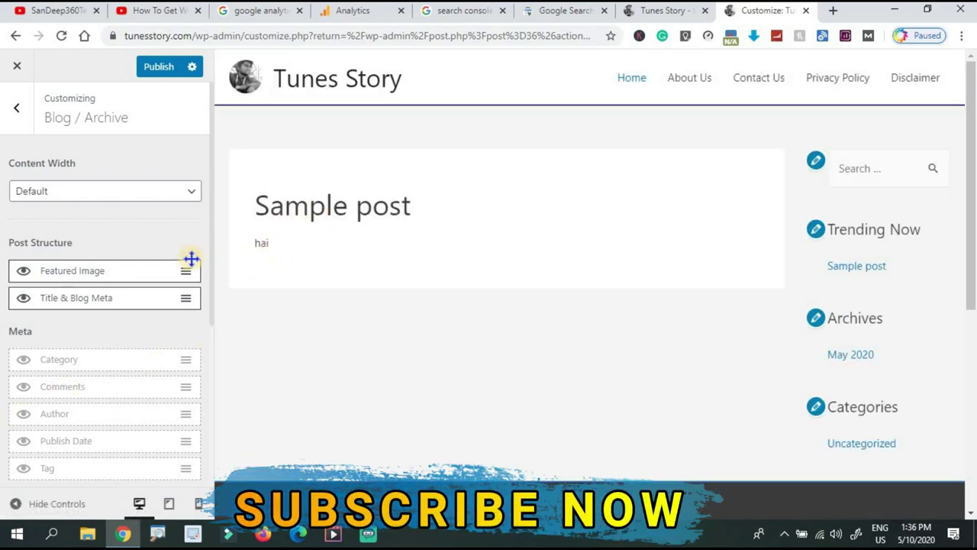
- Visit the Single Post settings and publish the blog changes, reviewing the telugunethra.com homepage down to its pagination as a reference
{"action": "left_click", "coordinate": [14, 113]}
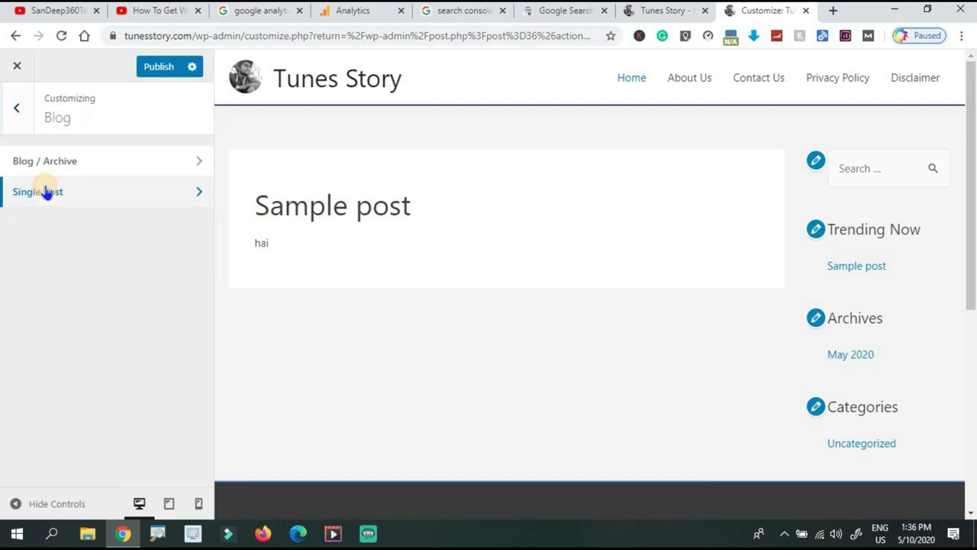
{"action": "left_click", "coordinate": [46, 193]}
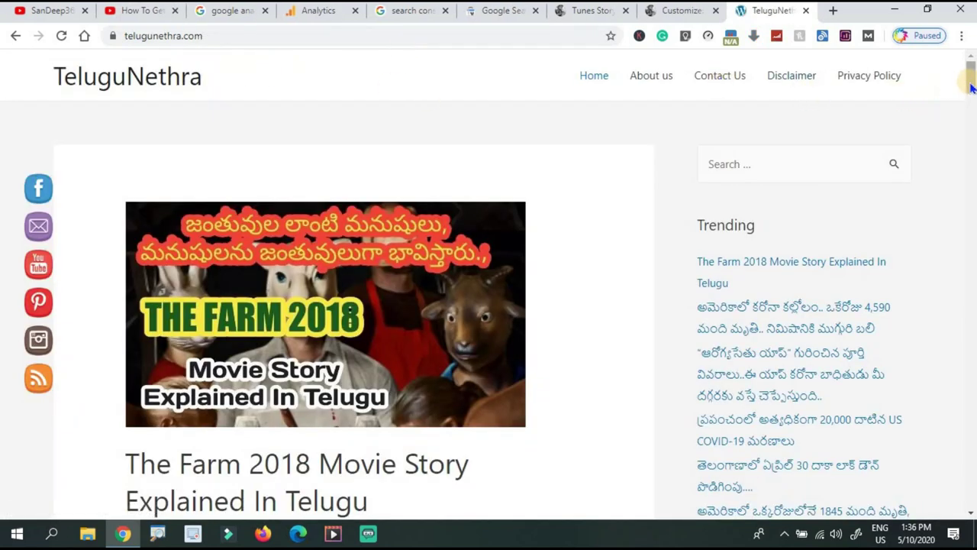
{"action": "left_click_drag", "start_coordinate": [969, 86], "coordinate": [961, 491]}
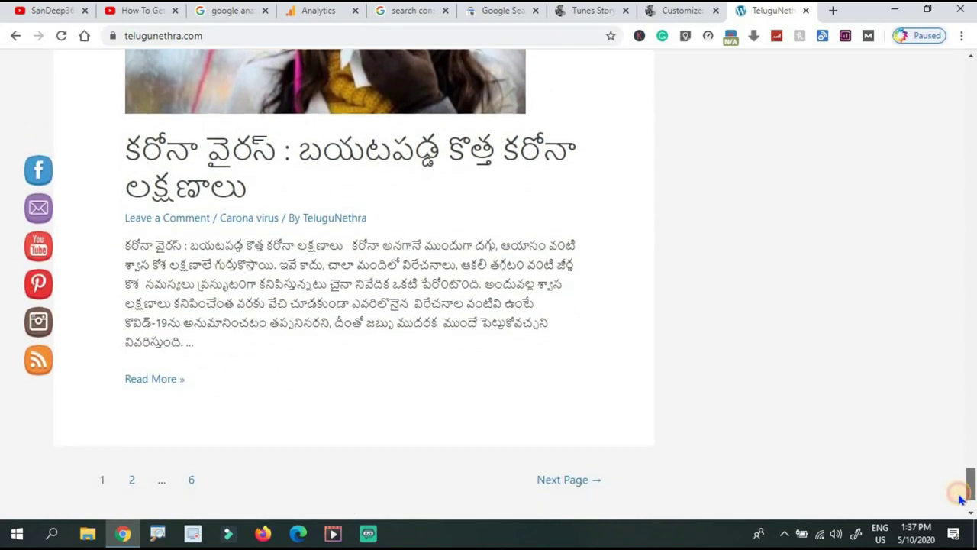
{"action": "left_click", "coordinate": [645, 17]}
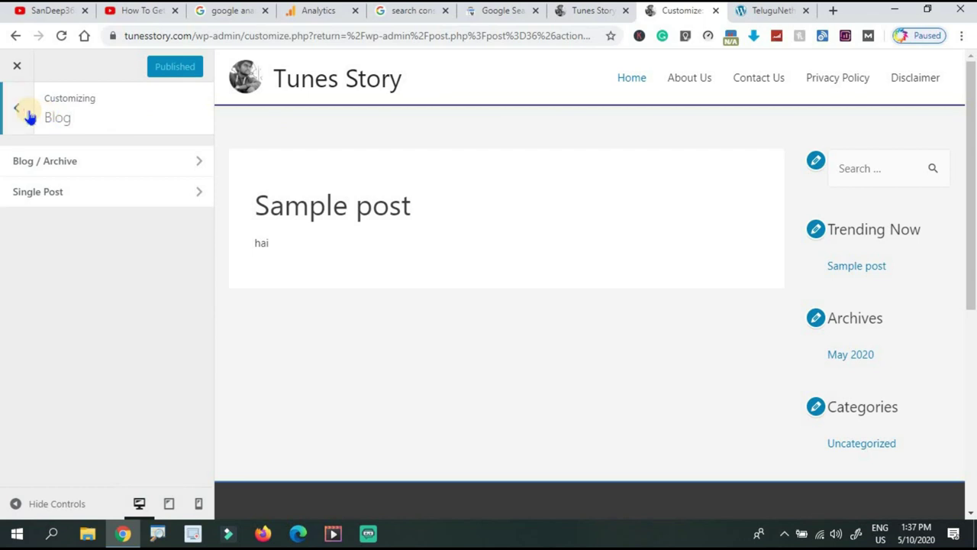
- Leave the customizer, inspect the About Us page in its editor and return to the list of all pages
{"action": "left_click", "coordinate": [16, 108]}
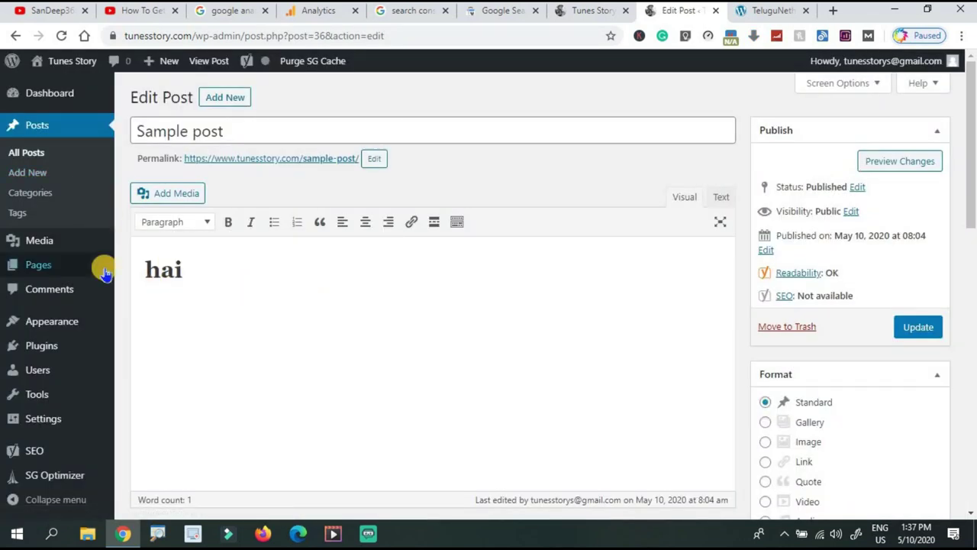
{"action": "left_click", "coordinate": [65, 271]}
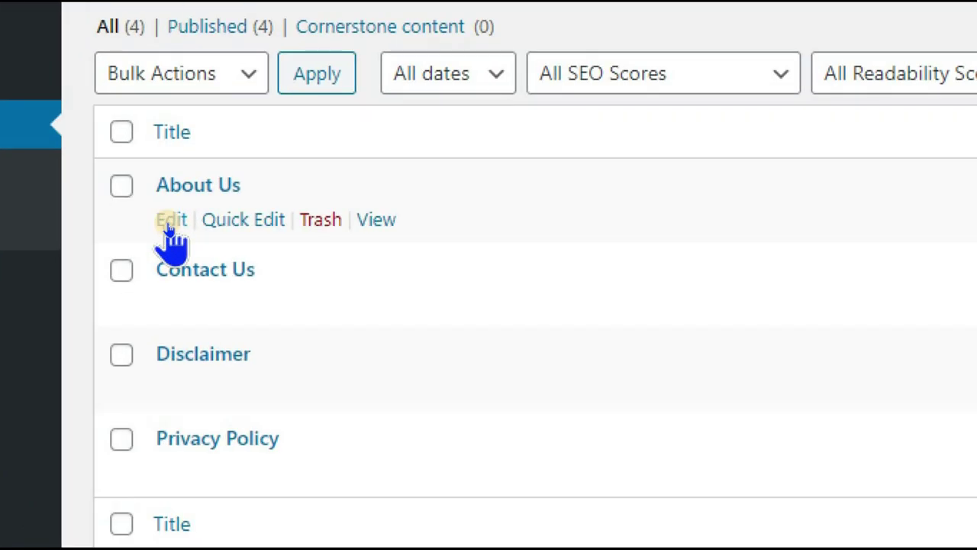
{"action": "left_click", "coordinate": [171, 220]}
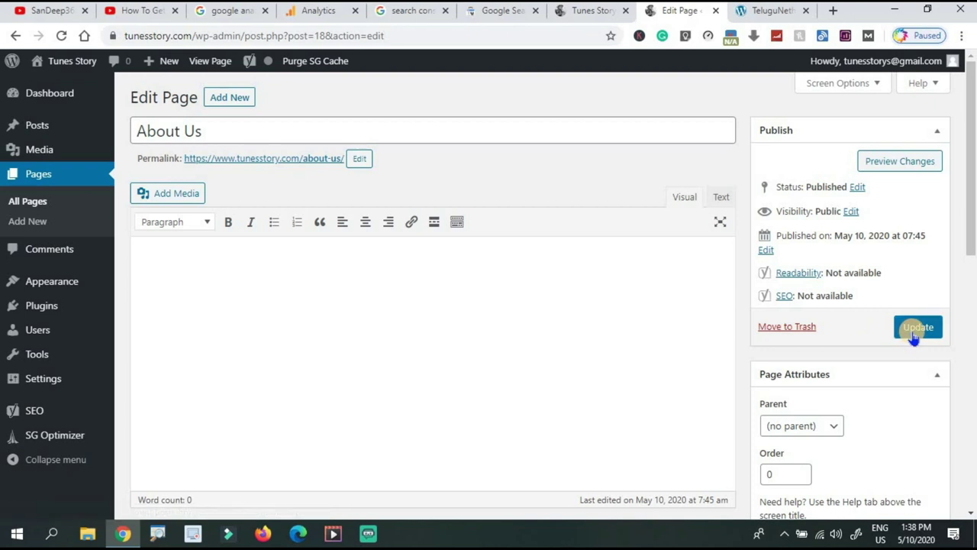
{"action": "left_click", "coordinate": [25, 204]}
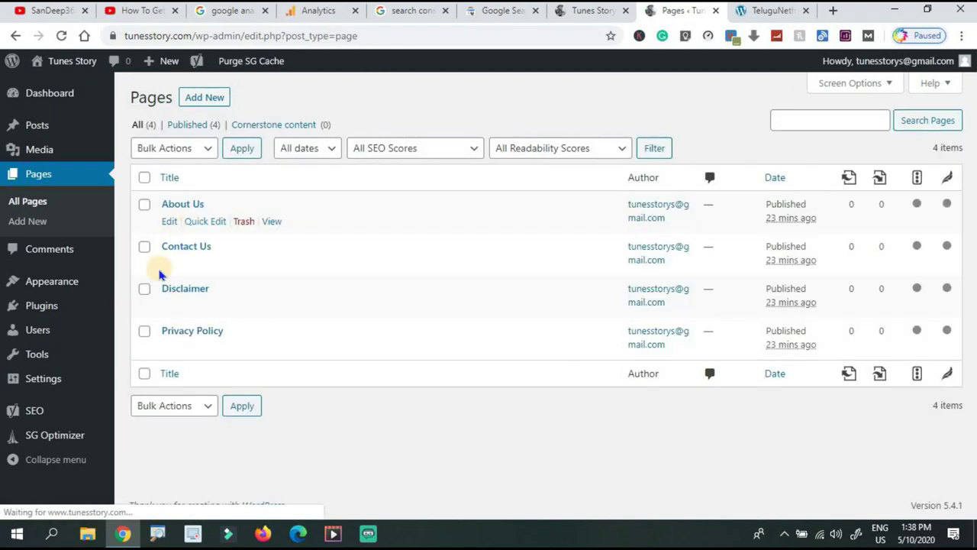
{"action": "mouse_move", "coordinate": [169, 267]}
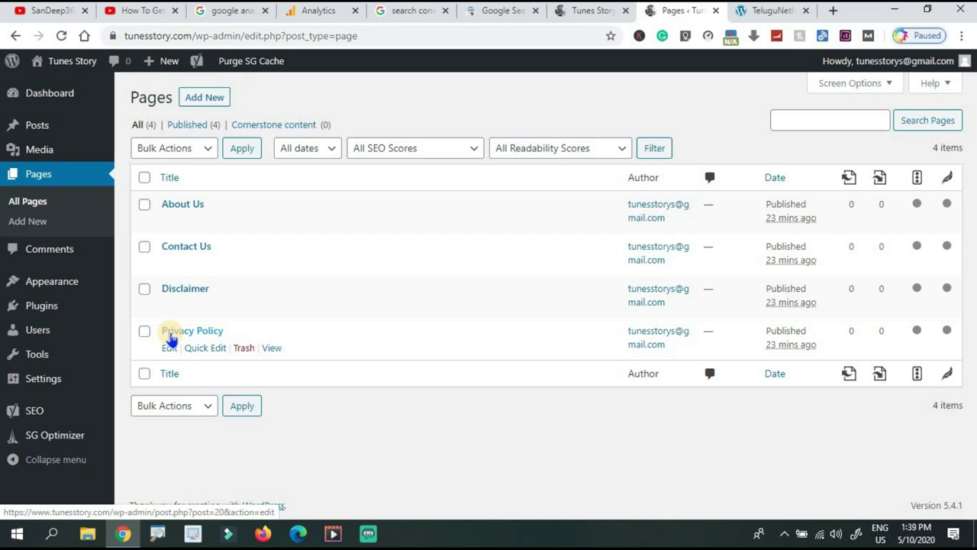
- Browse the YouTube channel's videos down to the free disclaimer and privacy policy generator tutorials, returning to the WordPress pages list
{"action": "left_click", "coordinate": [49, 11]}
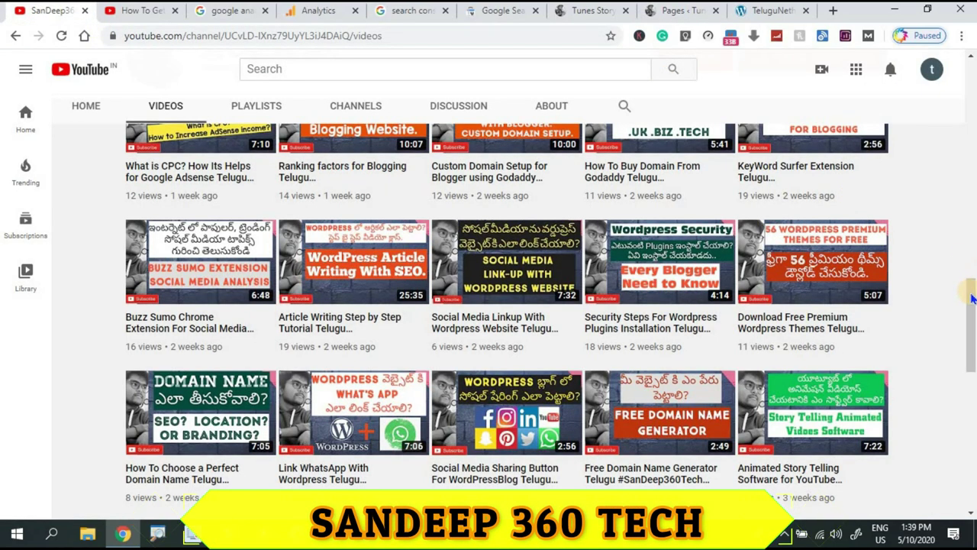
{"action": "left_click_drag", "start_coordinate": [972, 297], "coordinate": [969, 456]}
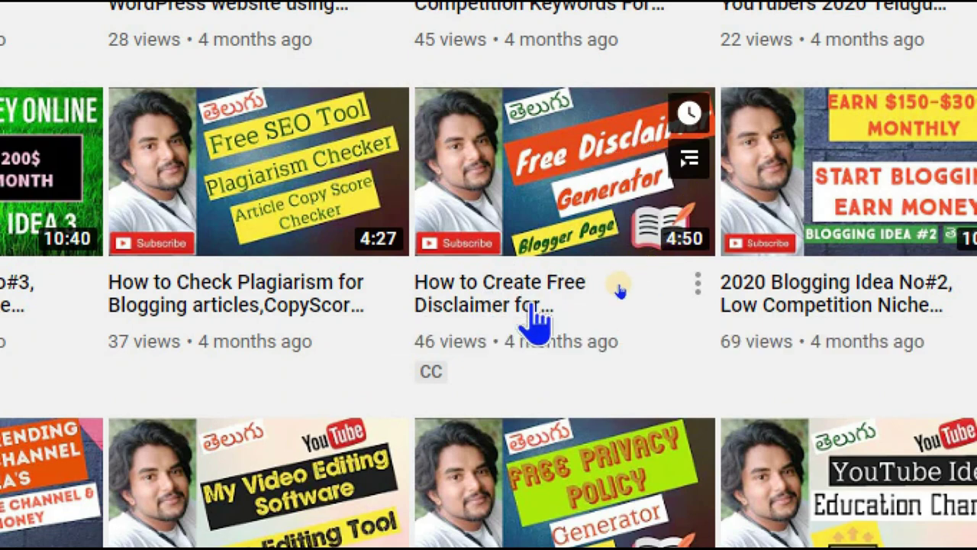
{"action": "scroll", "coordinate": [502, 501], "scroll_direction": "down", "scroll_amount": 2}
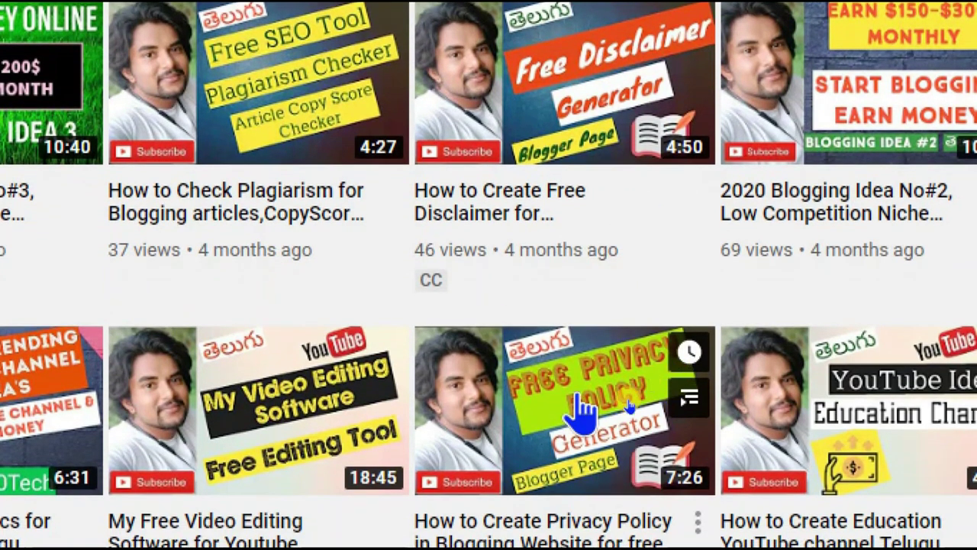
{"action": "scroll", "coordinate": [547, 497], "scroll_direction": "down", "scroll_amount": 1}
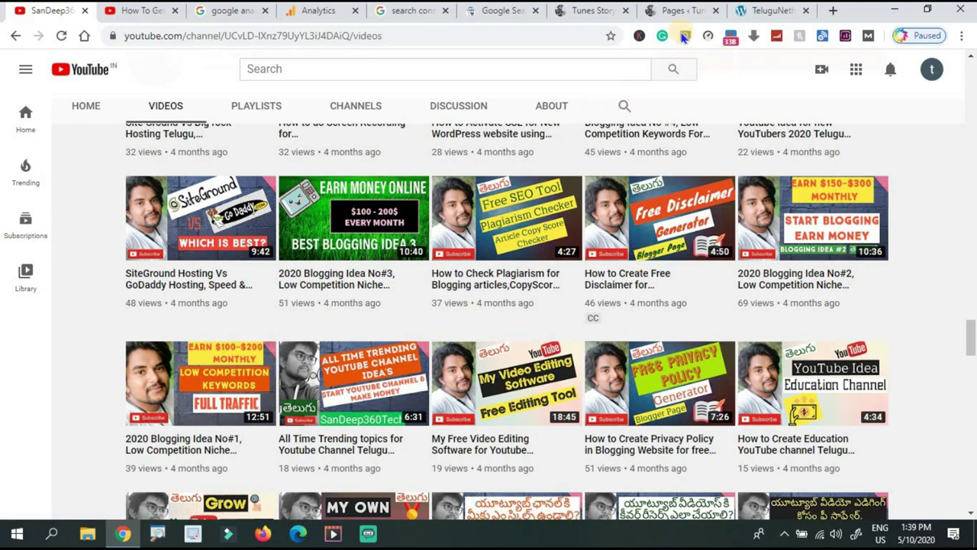
{"action": "left_click", "coordinate": [672, 10]}
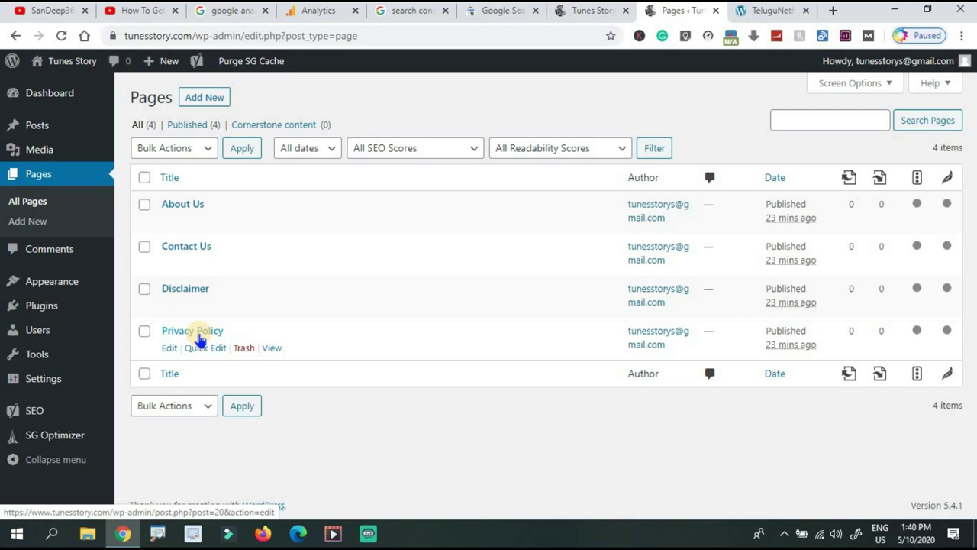
- View the tunesstory.com homepage and examine the telugunethra.com homepage from header and sidebar down to the footer, returning to the WordPress pages list
{"action": "key", "text": "ctrl+shift+Tab"}
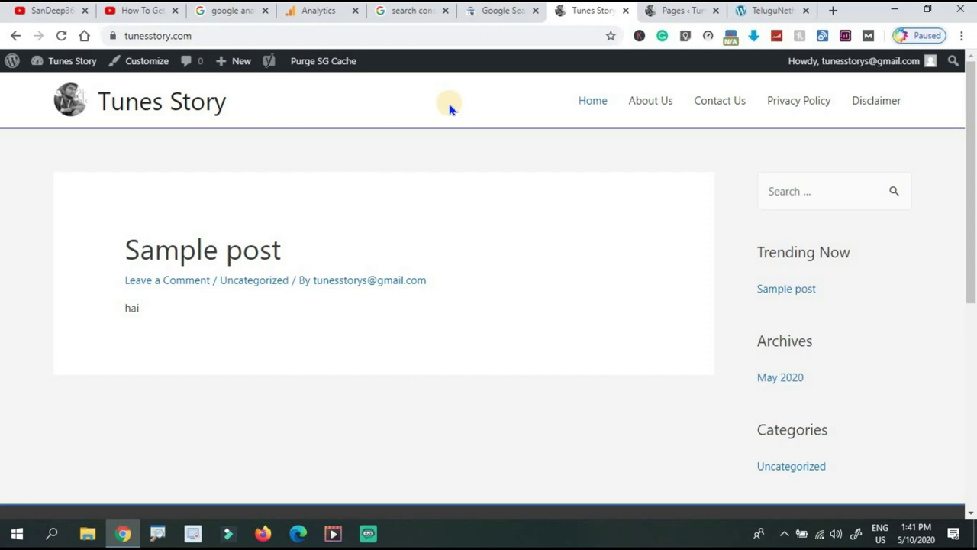
{"action": "left_click", "coordinate": [766, 10]}
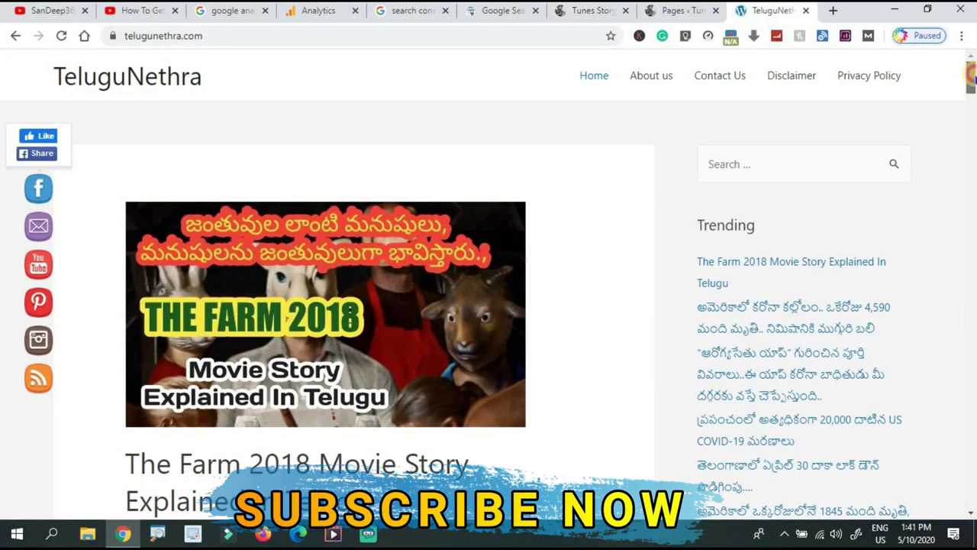
{"action": "mouse_move", "coordinate": [971, 79]}
{"action": "left_mouse_down"}
{"action": "mouse_move", "coordinate": [973, 96]}
{"action": "mouse_move", "coordinate": [967, 74]}
{"action": "left_mouse_up"}
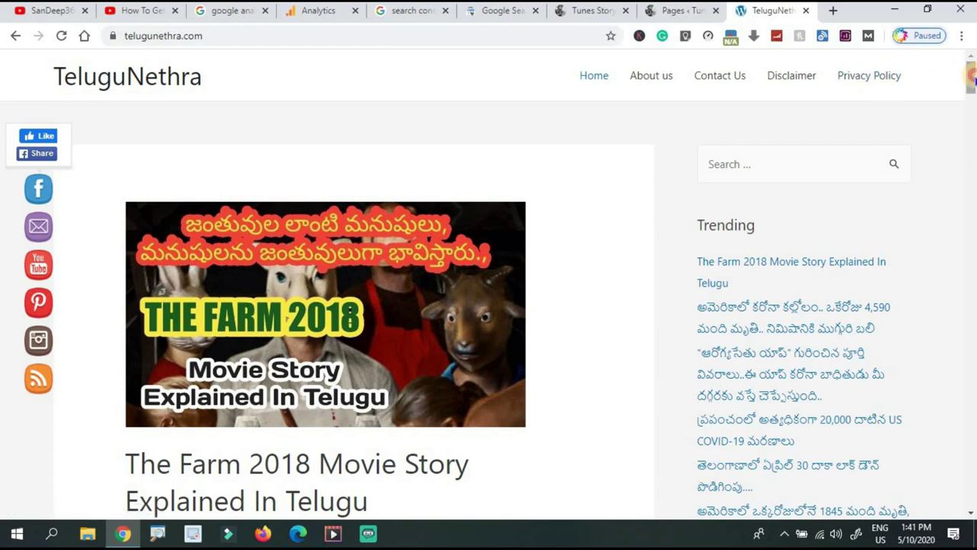
{"action": "left_click_drag", "start_coordinate": [969, 76], "coordinate": [970, 88]}
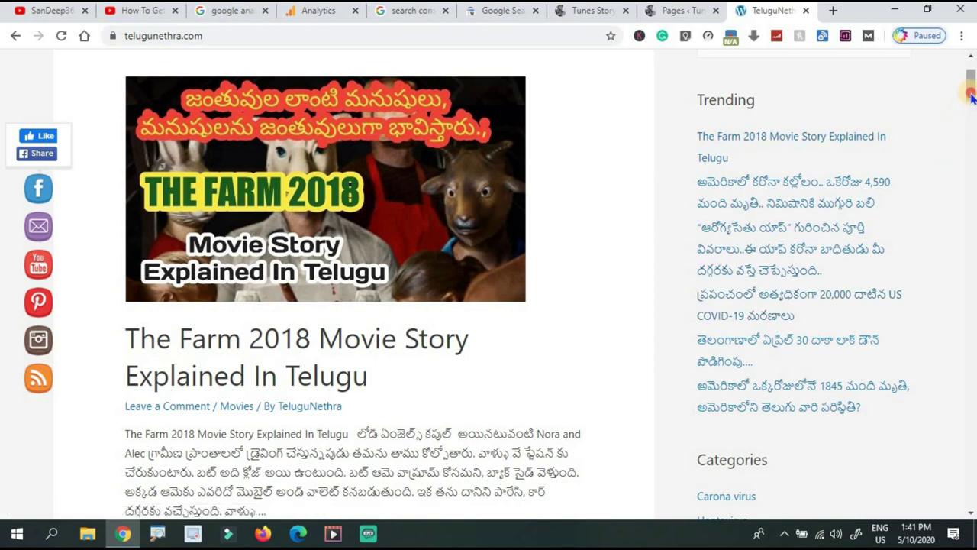
{"action": "left_click_drag", "start_coordinate": [969, 99], "coordinate": [968, 114]}
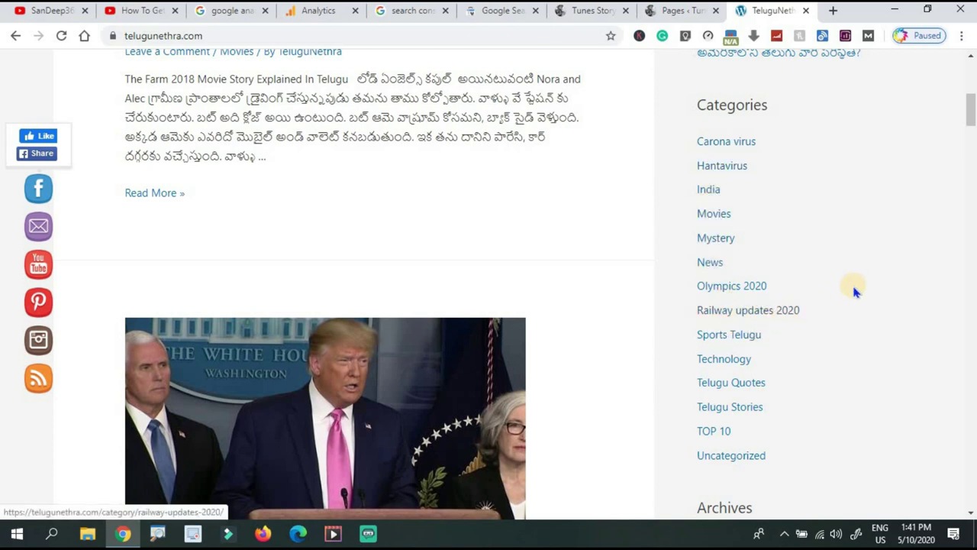
{"action": "left_click_drag", "start_coordinate": [971, 111], "coordinate": [726, 166]}
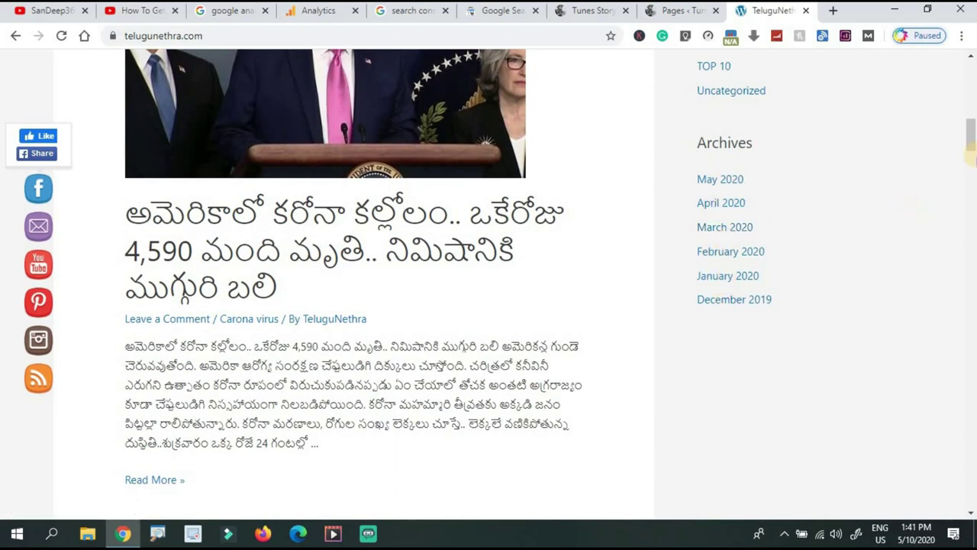
{"action": "left_click_drag", "start_coordinate": [973, 142], "coordinate": [972, 510]}
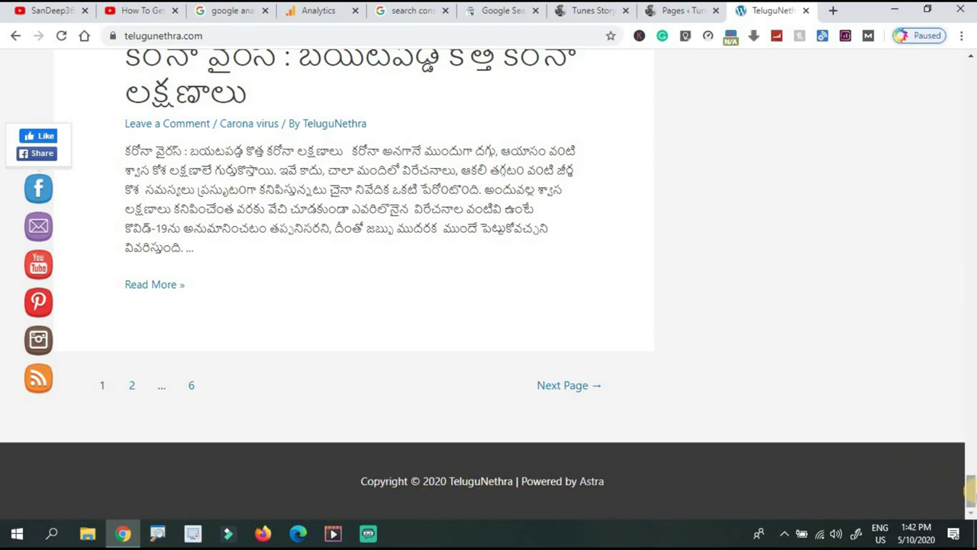
{"action": "left_click_drag", "start_coordinate": [969, 489], "coordinate": [972, 60]}
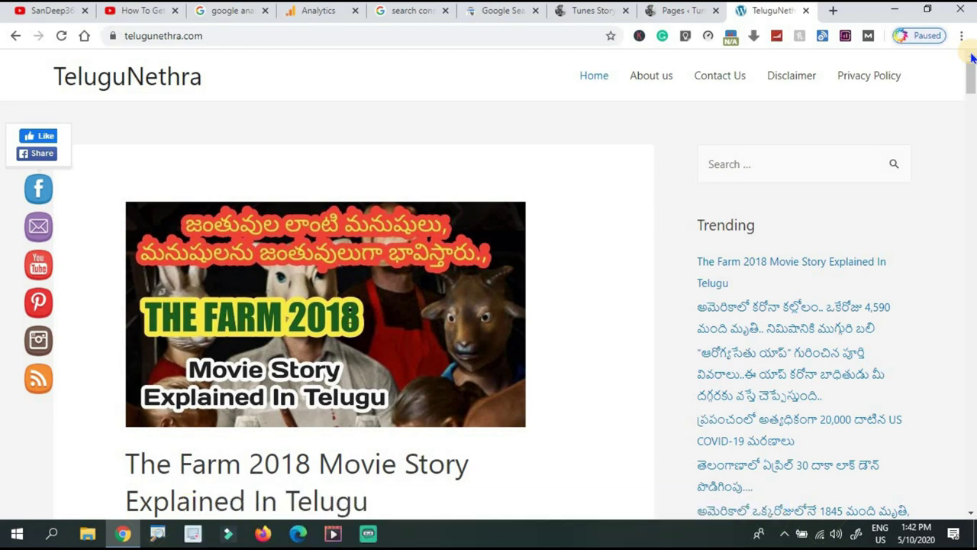
{"action": "left_click", "coordinate": [678, 11]}
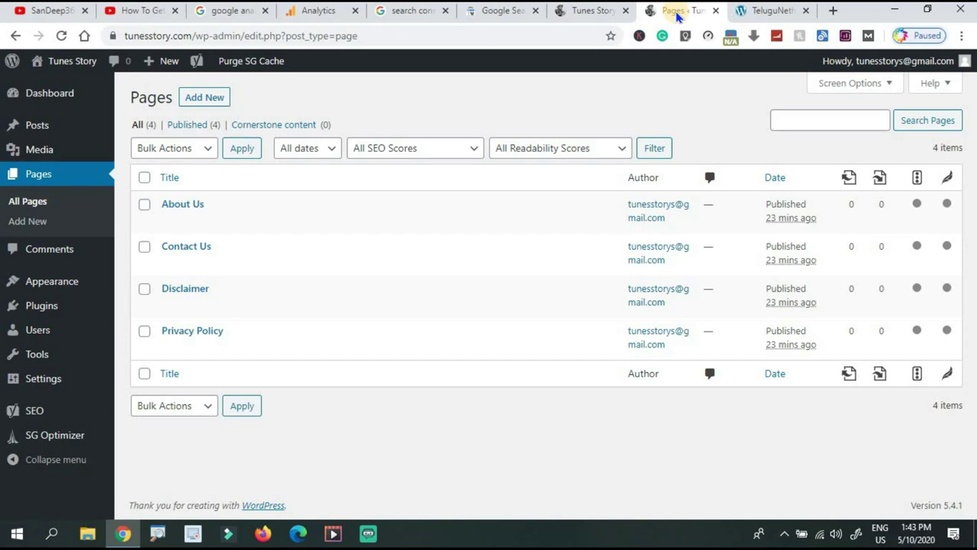
- Switch to Google Analytics, start creating an account named Tunes Story and continue with the default data sharing settings
{"action": "left_click", "coordinate": [229, 11]}
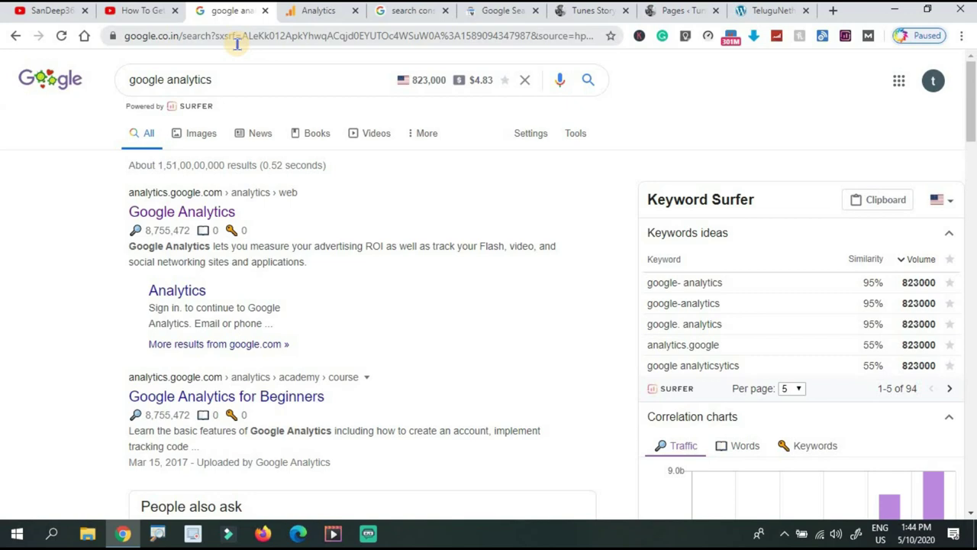
{"action": "left_click", "coordinate": [296, 12]}
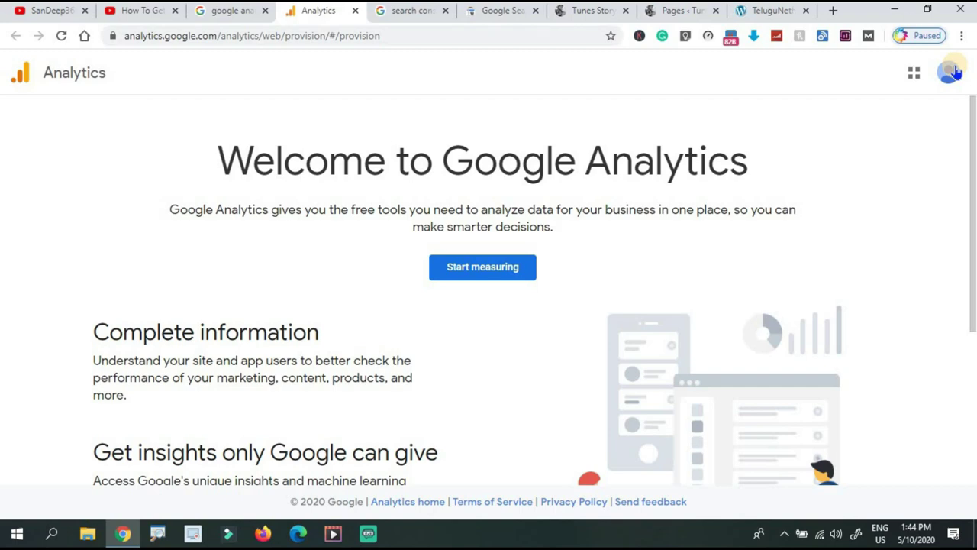
{"action": "left_click", "coordinate": [463, 266]}
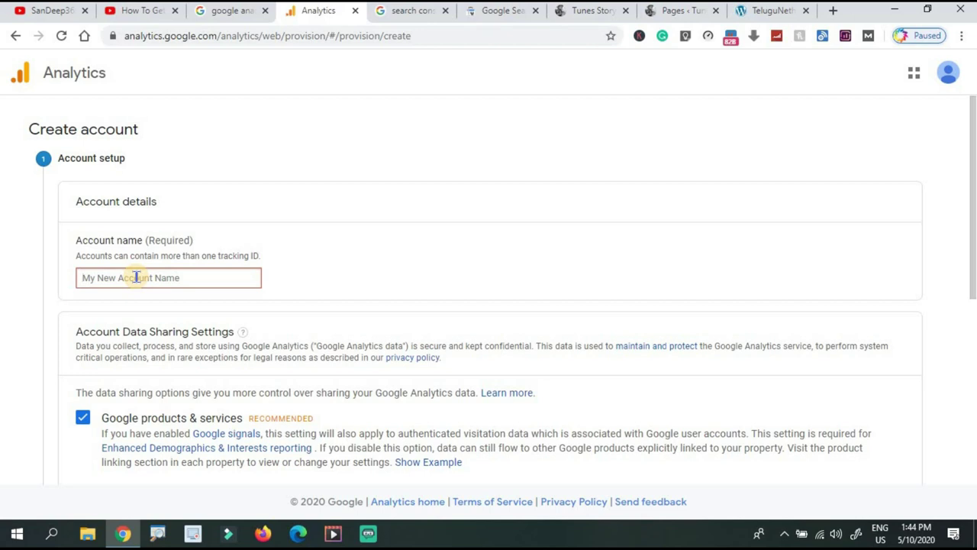
{"action": "type", "text": "Tunes Story"}
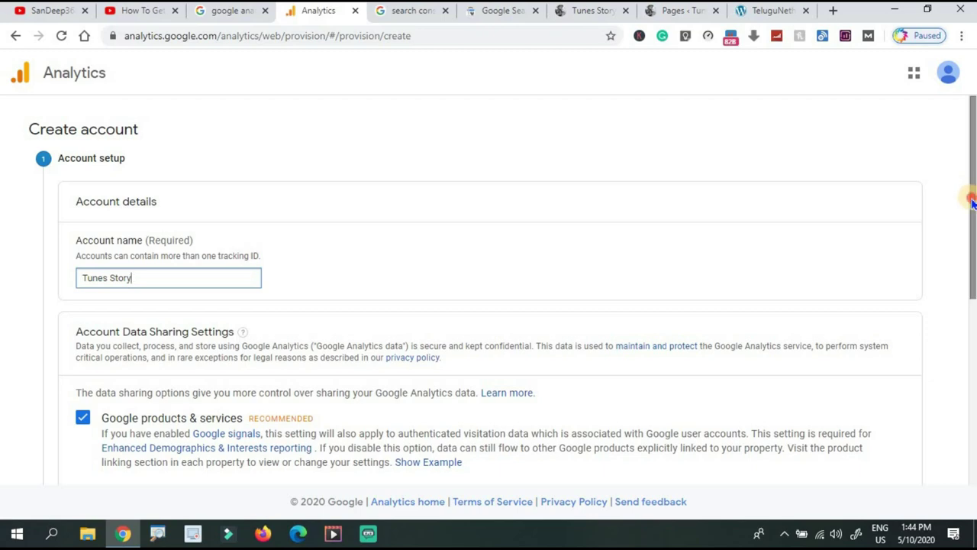
{"action": "left_click_drag", "start_coordinate": [972, 201], "coordinate": [953, 381]}
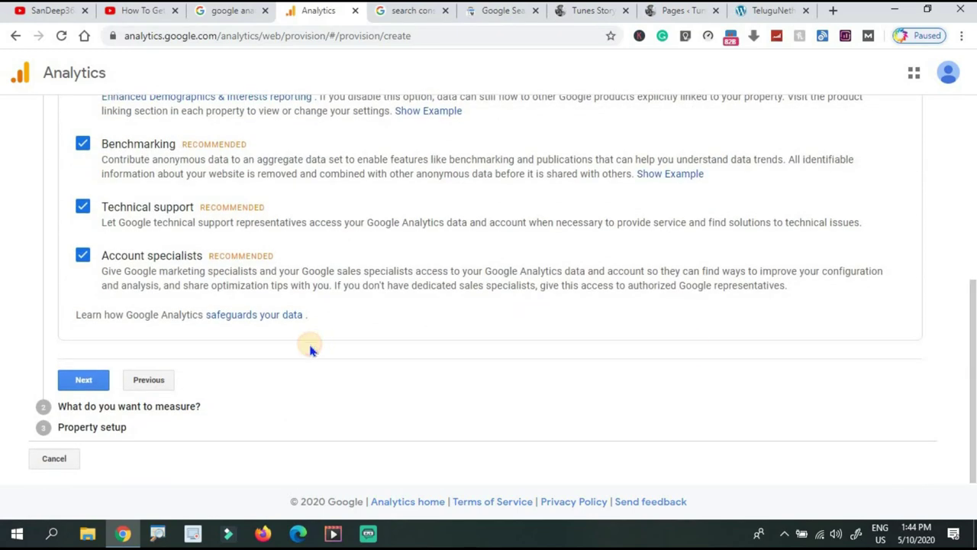
{"action": "left_click", "coordinate": [71, 386]}
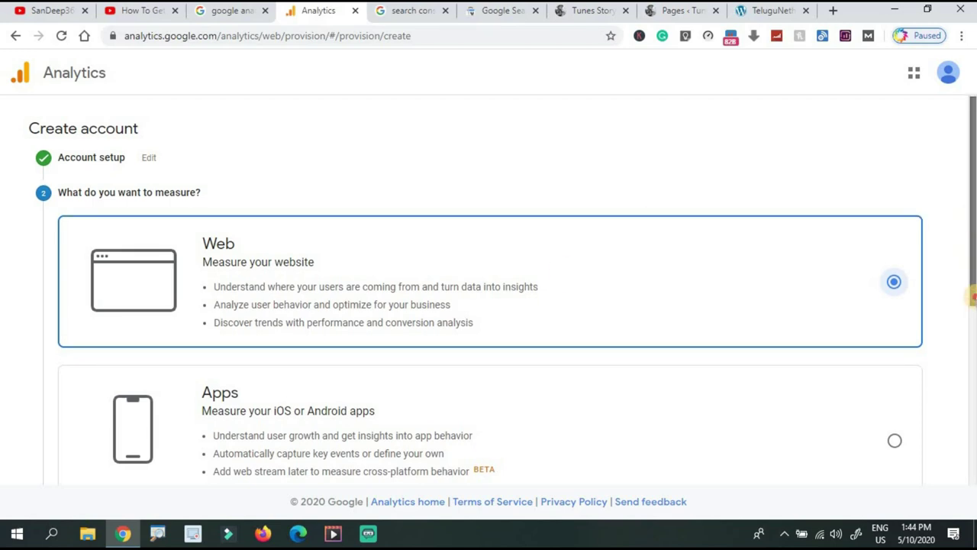
- Continue with Web as what to measure and enter Tunes Story as the website name in the property setup
{"action": "left_click_drag", "start_coordinate": [974, 221], "coordinate": [962, 429]}
{"action": "left_click", "coordinate": [76, 404]}
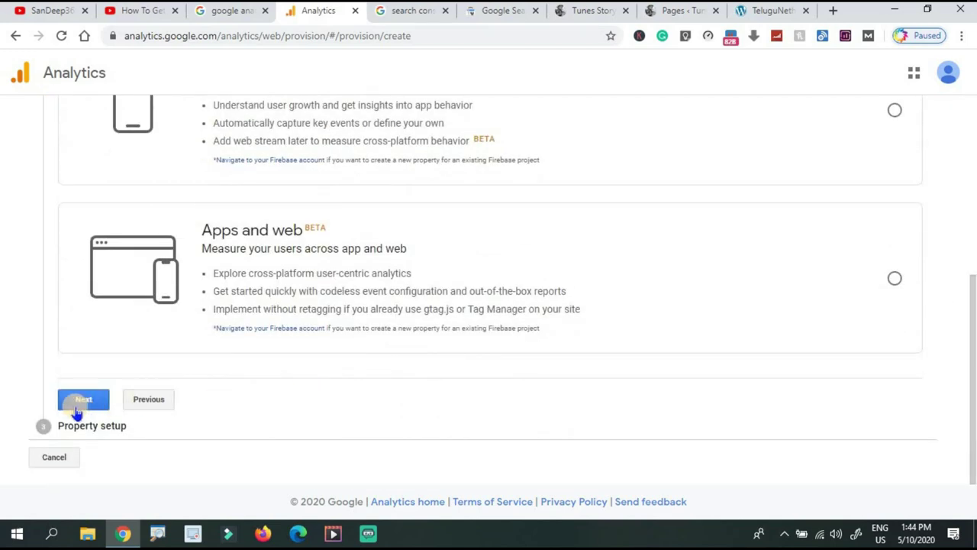
{"action": "left_click", "coordinate": [77, 411]}
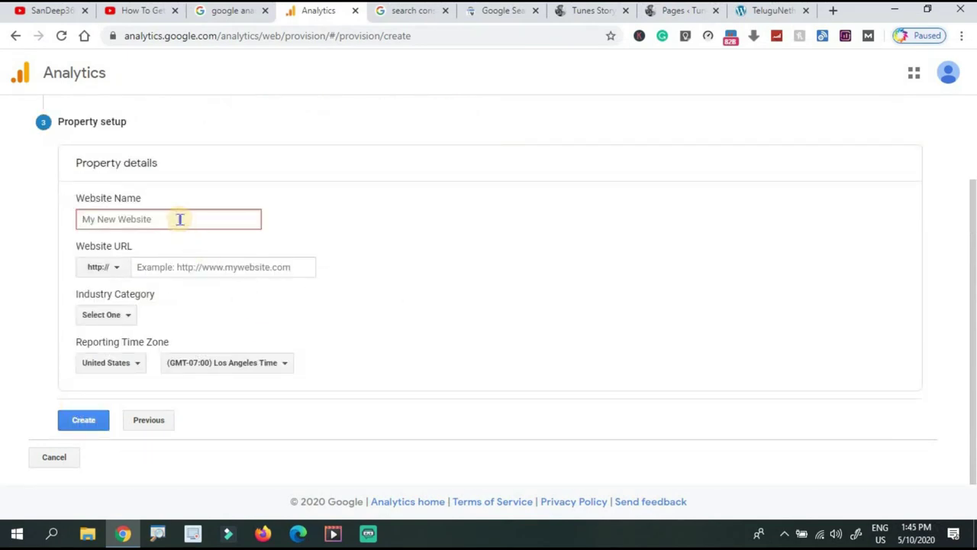
{"action": "type", "text": "Tunes Story"}
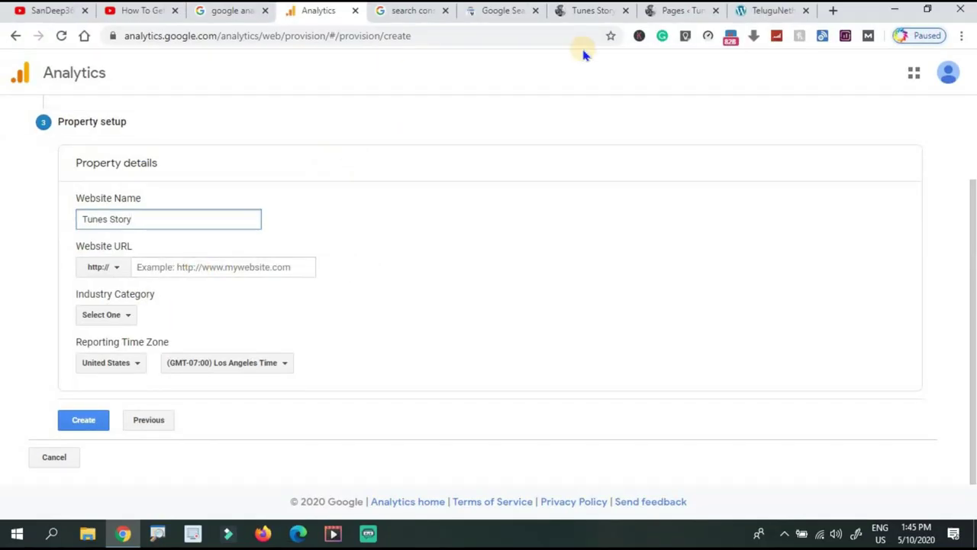
{"action": "left_click", "coordinate": [576, 14]}
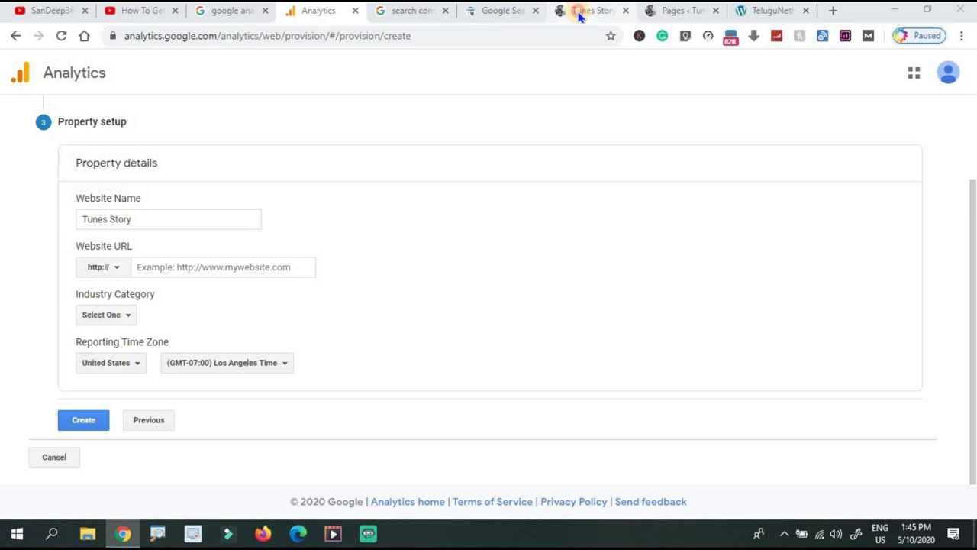
{"action": "left_click", "coordinate": [449, 32]}
{"action": "key", "text": "ctrl+c"}
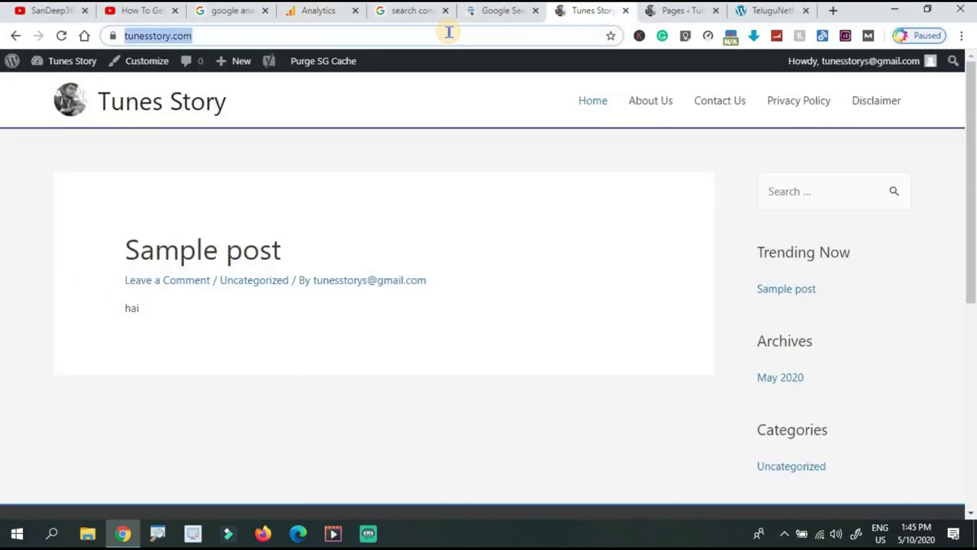
{"action": "left_click", "coordinate": [332, 12]}
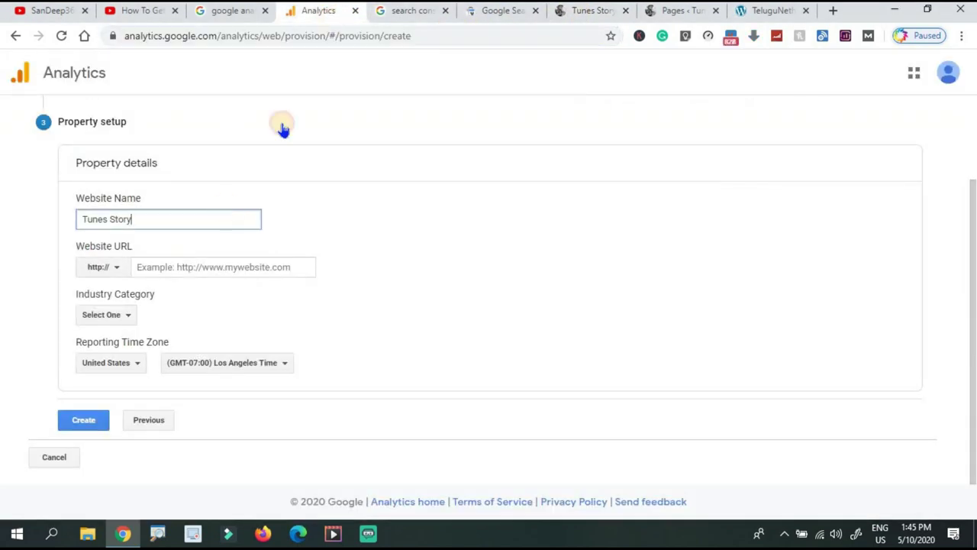
{"action": "left_click", "coordinate": [206, 266]}
{"action": "key", "text": "ctrl+v"}
{"action": "left_click", "coordinate": [167, 267]}
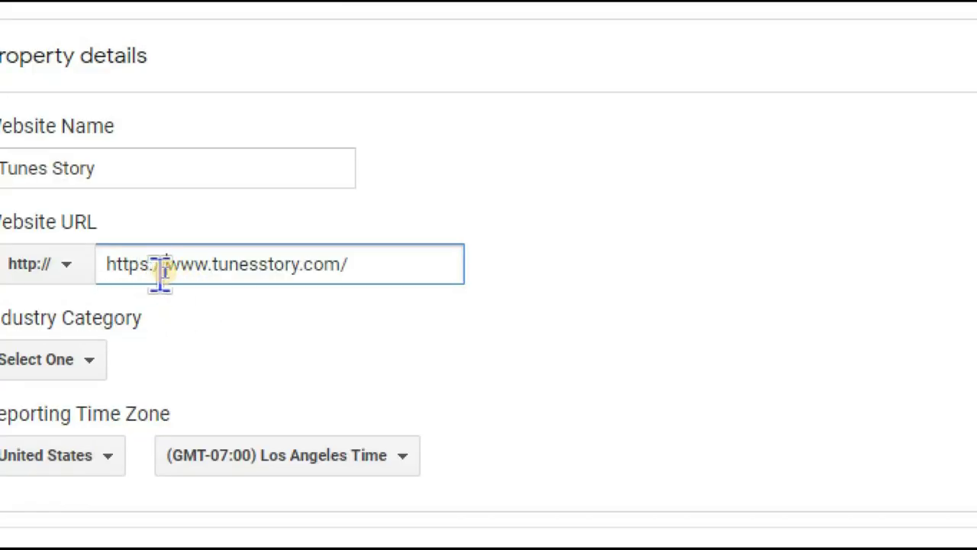
{"action": "key", "text": "BackSpace"}
{"action": "key", "text": "BackSpace"}
{"action": "key", "text": "BackSpace"}
{"action": "key", "text": "BackSpace"}
{"action": "key", "text": "BackSpace"}
{"action": "key", "text": "BackSpace"}
{"action": "key", "text": "BackSpace"}
{"action": "key", "text": "BackSpace"}
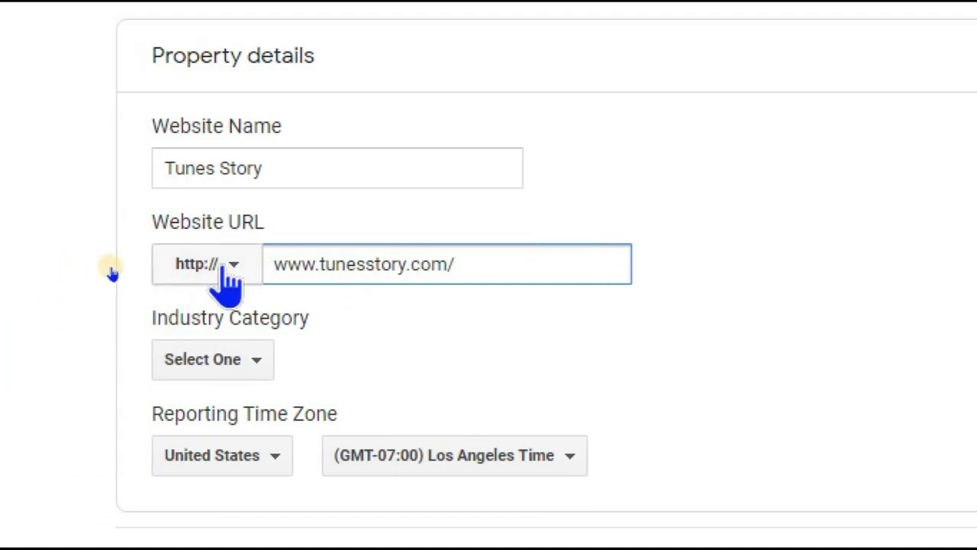
{"action": "left_click", "coordinate": [223, 267]}
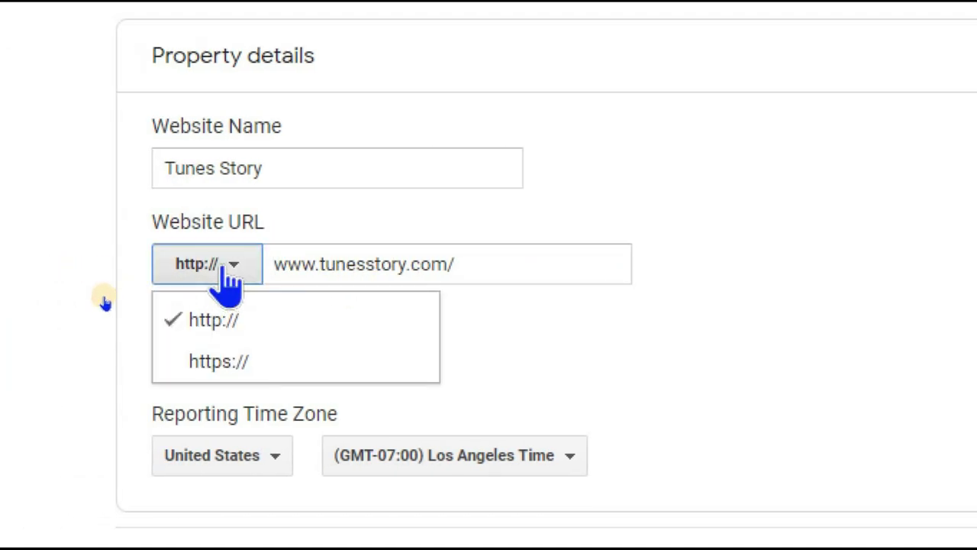
{"action": "left_click", "coordinate": [205, 364]}
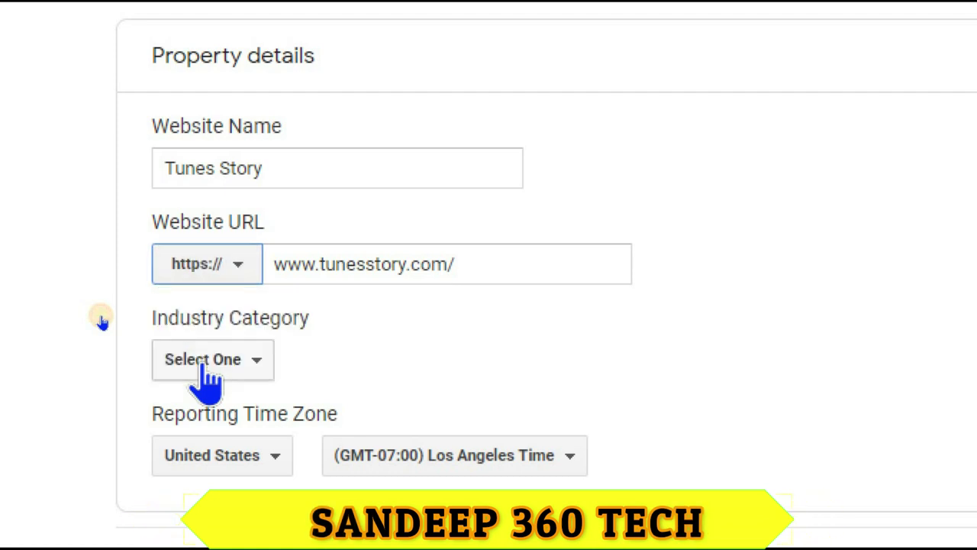
{"action": "left_click", "coordinate": [235, 267]}
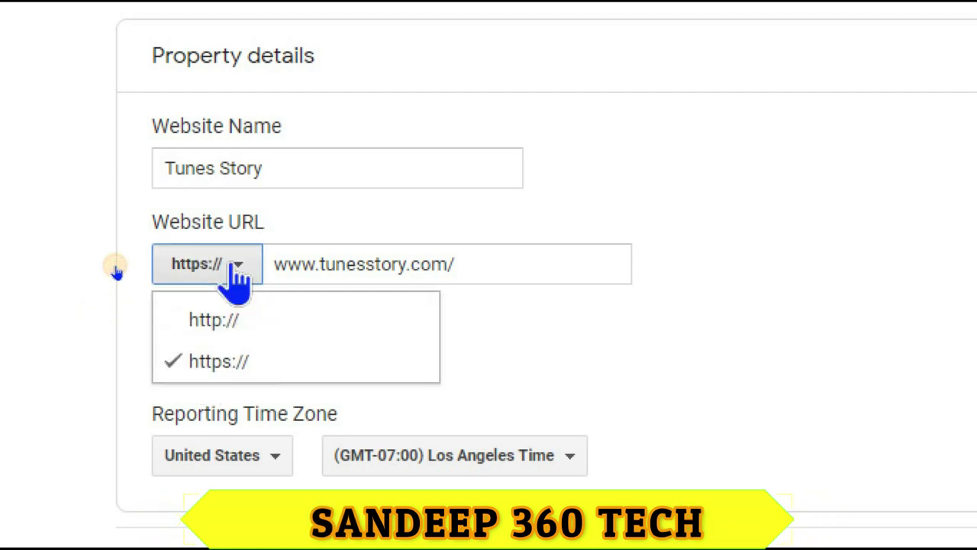
{"action": "left_click", "coordinate": [219, 360]}
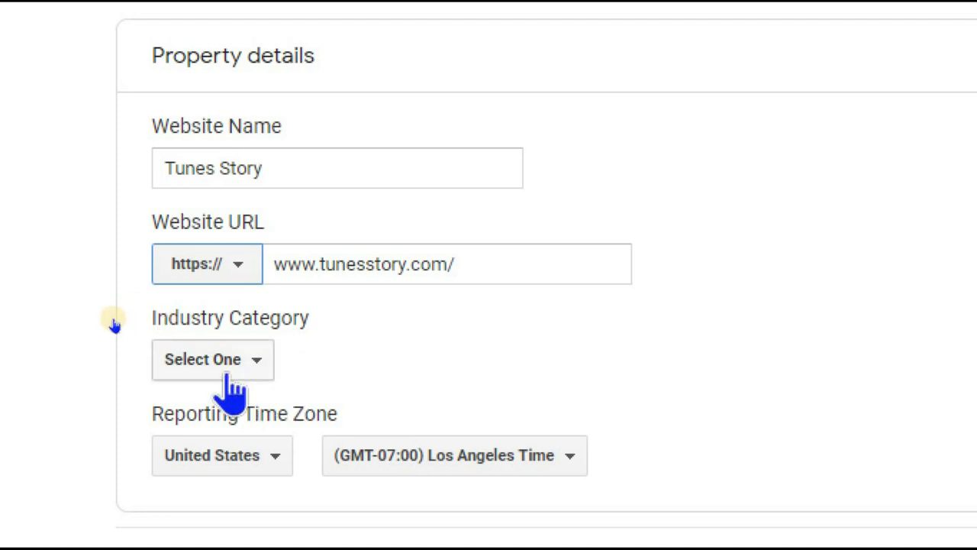
- Set the industry category to Arts and Entertainment and the reporting time zone country to India, and create the property
{"action": "left_click", "coordinate": [221, 362]}
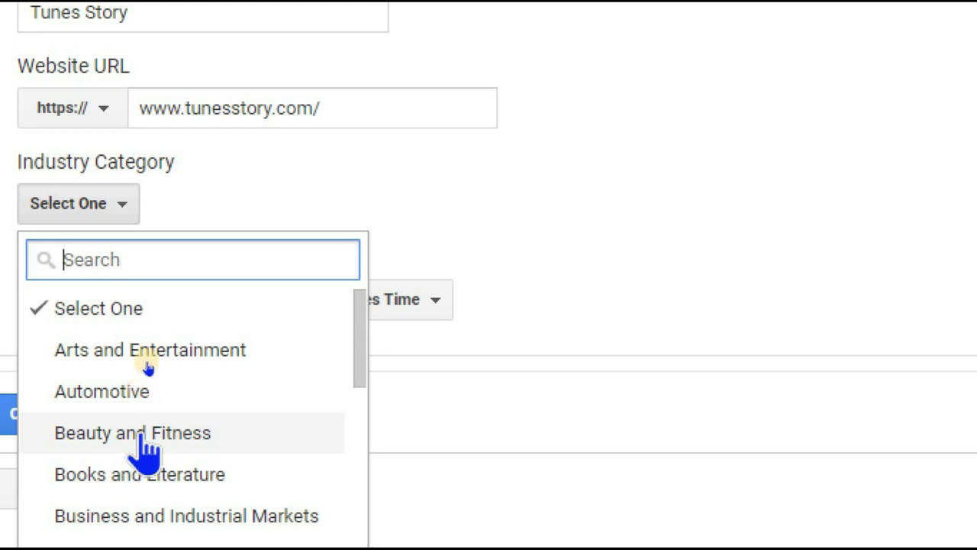
{"action": "left_click", "coordinate": [150, 353]}
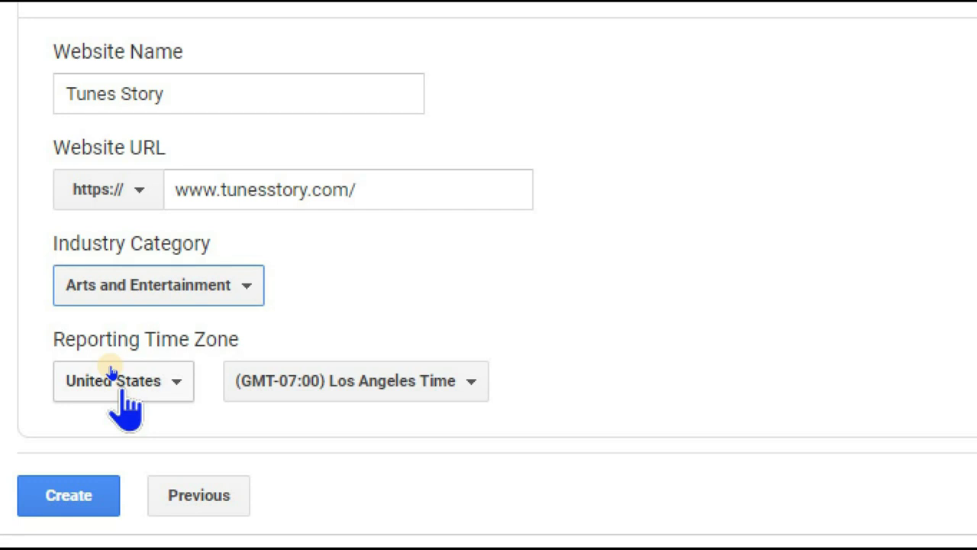
{"action": "left_click", "coordinate": [111, 374]}
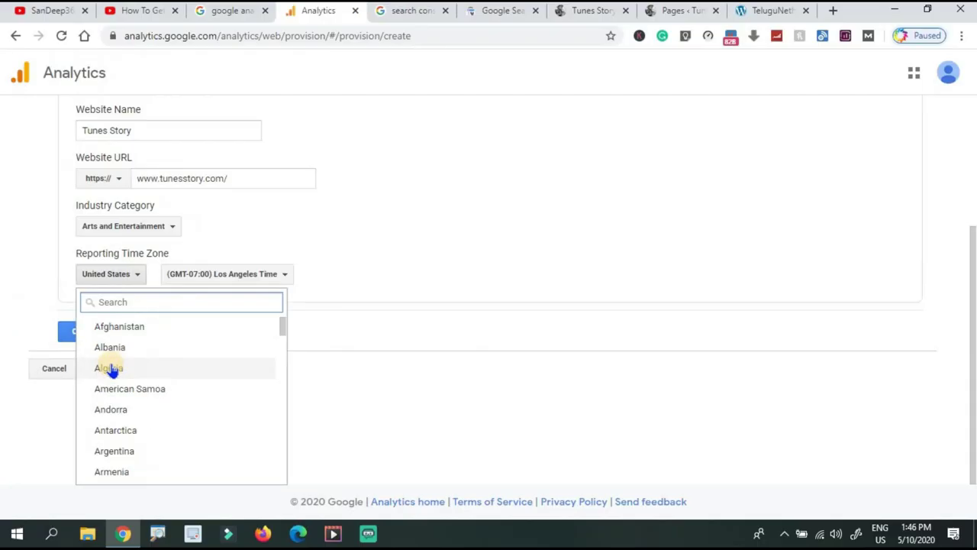
{"action": "type", "text": "india"}
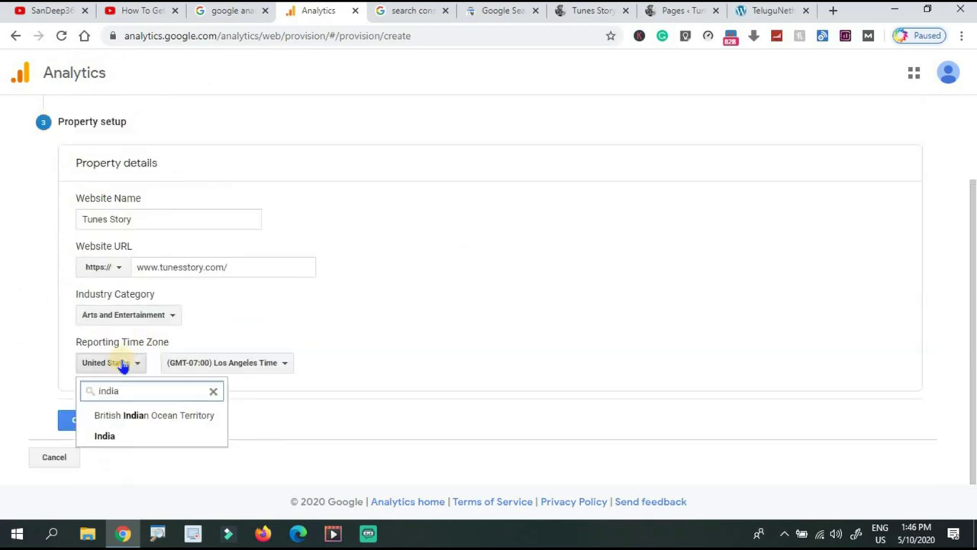
{"action": "left_click", "coordinate": [110, 433]}
{"action": "left_click", "coordinate": [87, 422]}
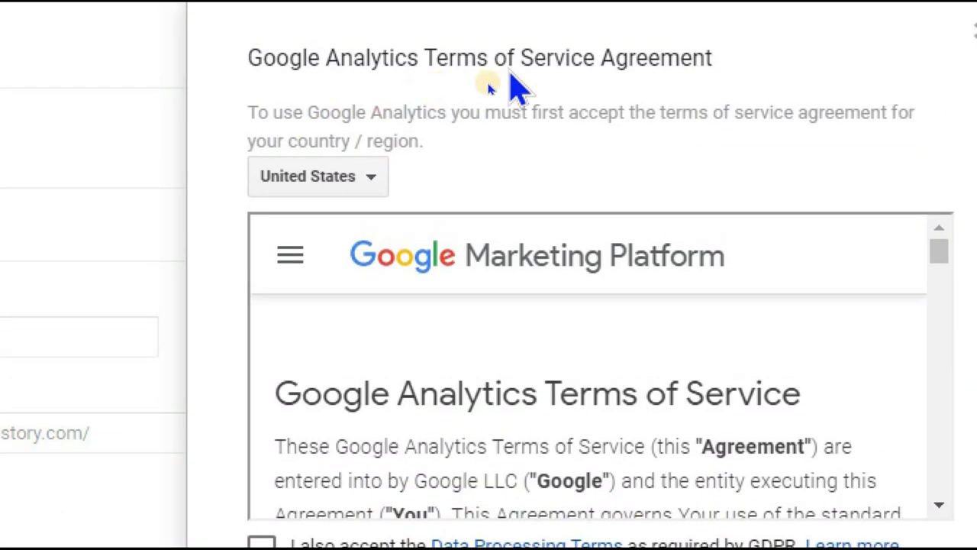
- Choose India for the terms of service and accept them with the GDPR Data Processing Terms and the Measurement Controller-Controller Data Protection Terms
{"action": "left_click", "coordinate": [320, 194]}
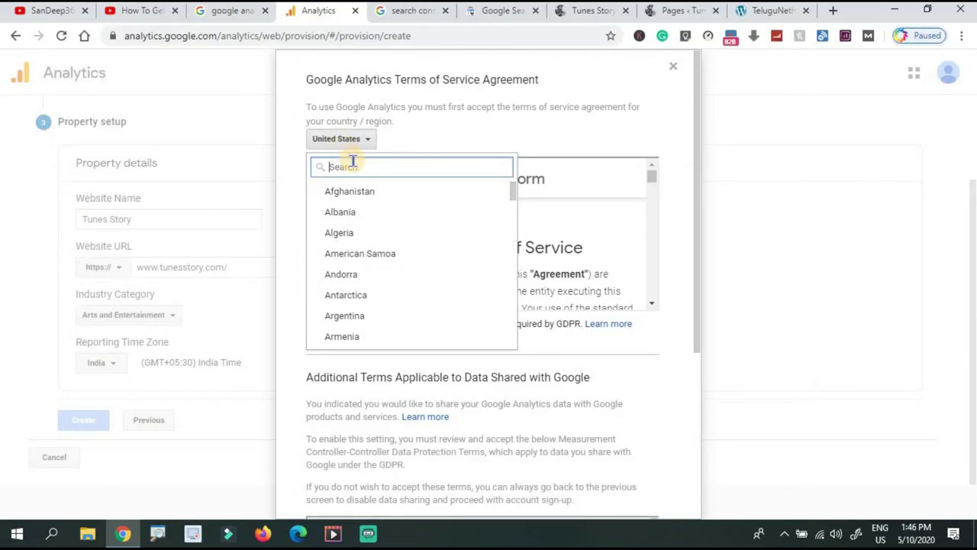
{"action": "left_click", "coordinate": [344, 212]}
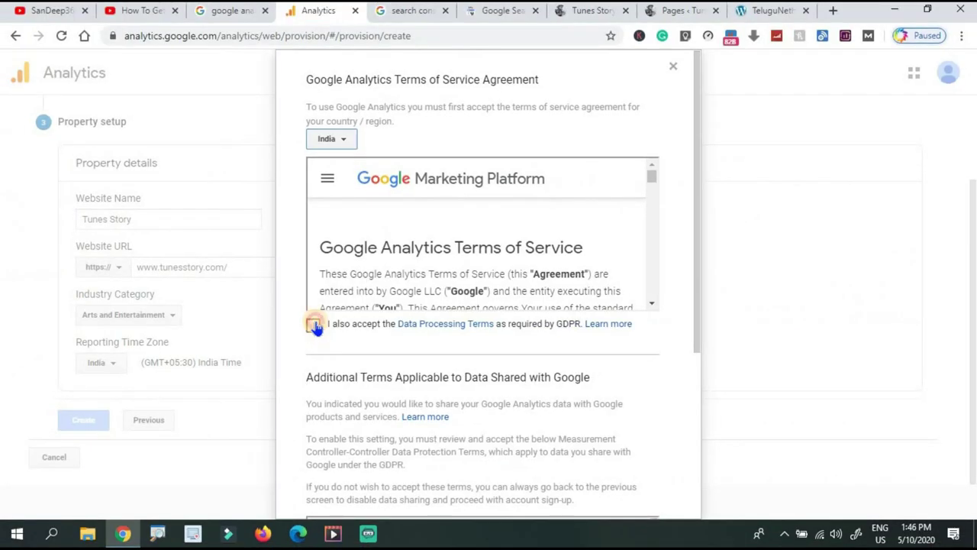
{"action": "left_click", "coordinate": [314, 325]}
{"action": "left_click_drag", "start_coordinate": [693, 212], "coordinate": [677, 460]}
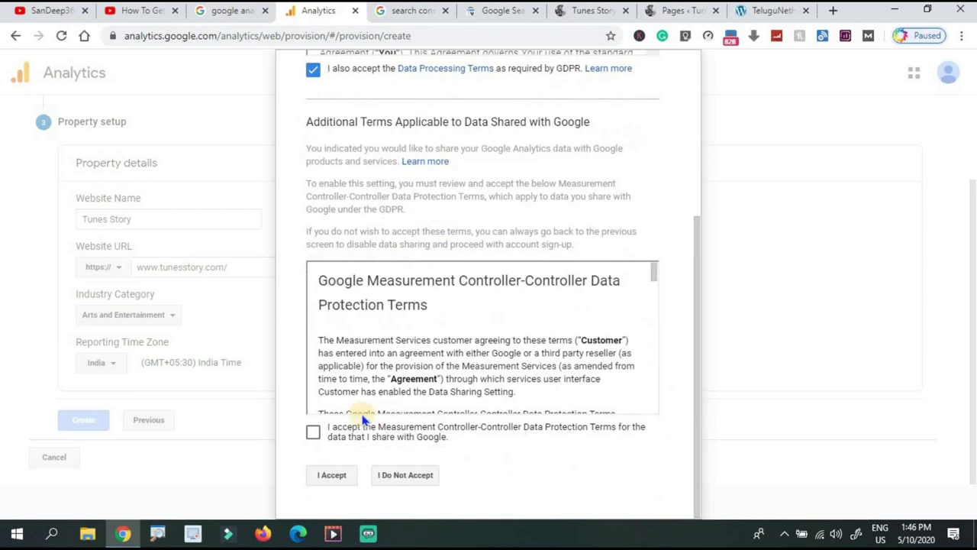
{"action": "left_click", "coordinate": [313, 432]}
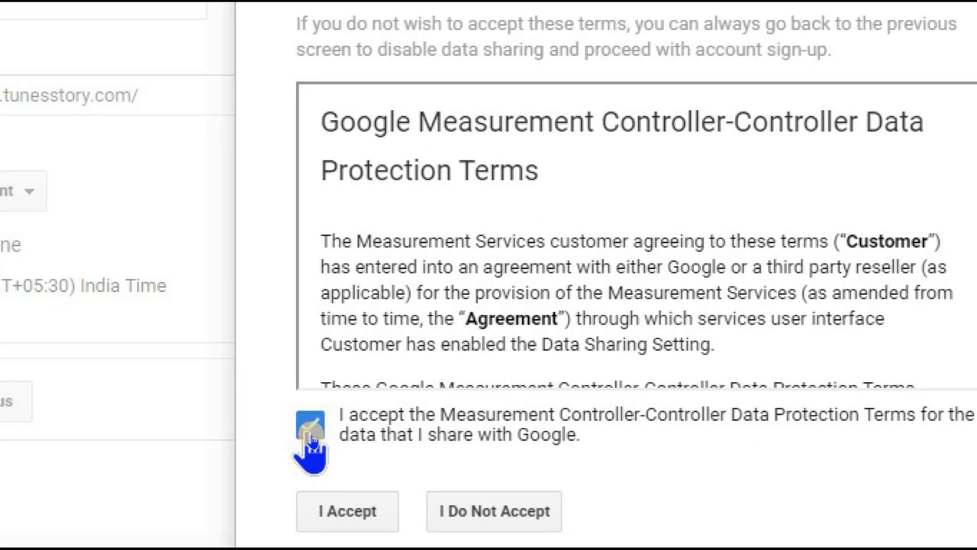
{"action": "left_click", "coordinate": [324, 501]}
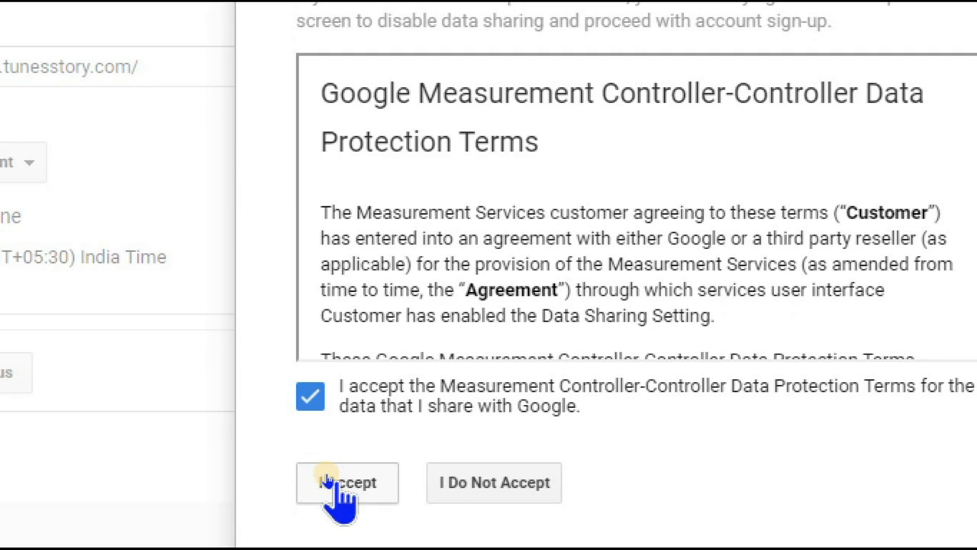
{"action": "left_click", "coordinate": [326, 477]}
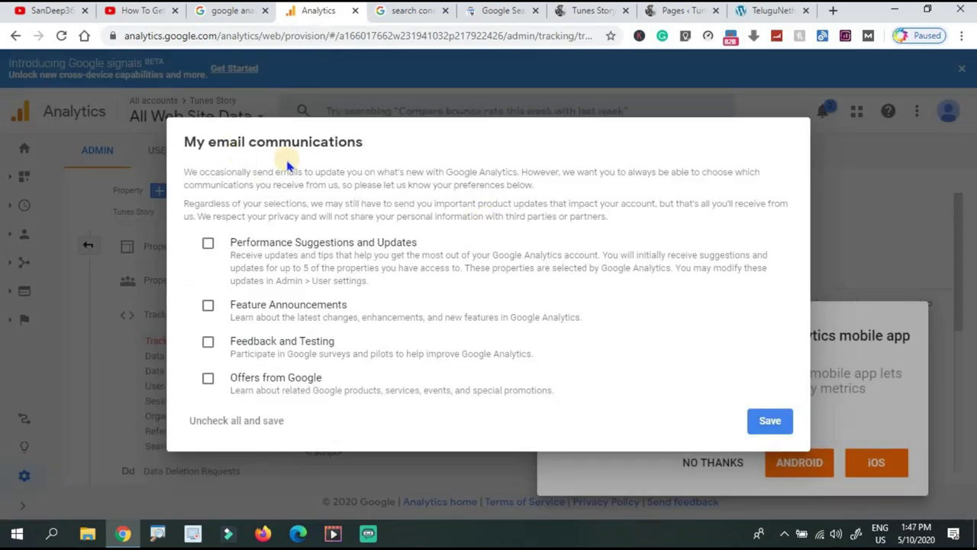
- Save the email preferences with only Performance Suggestions and Updates enabled, and dismiss the mobile app offer and search tip
{"action": "left_click", "coordinate": [209, 245]}
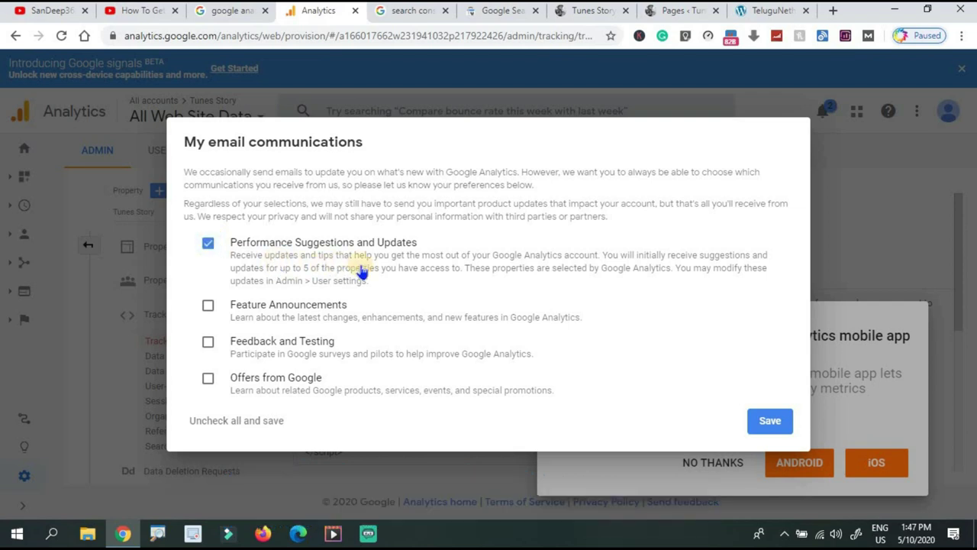
{"action": "left_click", "coordinate": [764, 417]}
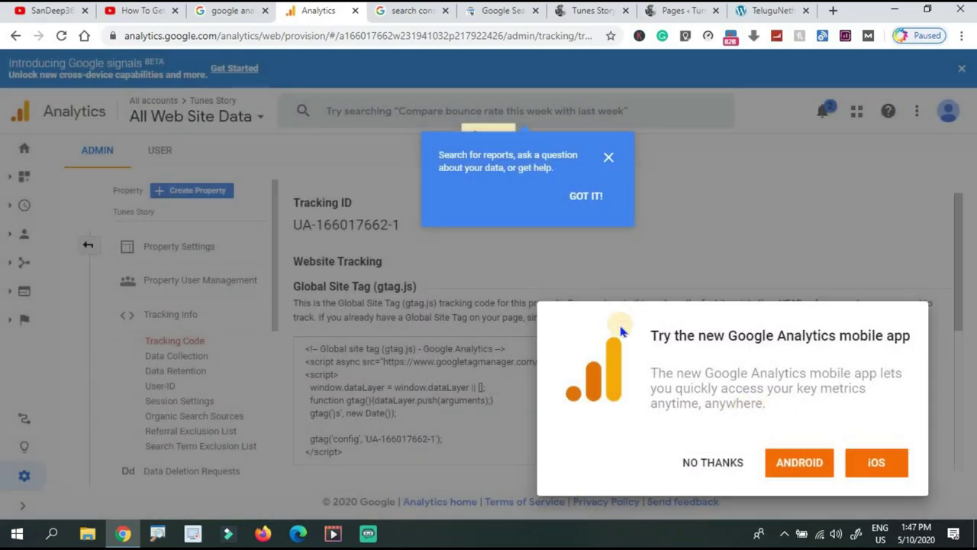
{"action": "left_click", "coordinate": [691, 460]}
{"action": "left_click", "coordinate": [608, 158]}
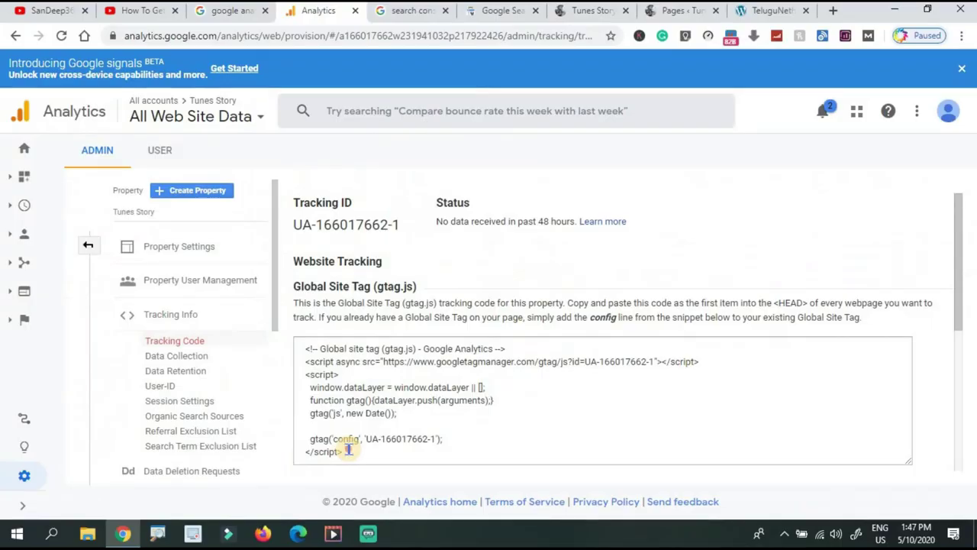
- Copy the entire Global Site Tag (gtag.js) tracking code of the Tunes Story property
{"action": "left_click_drag", "start_coordinate": [348, 451], "coordinate": [305, 351]}
{"action": "right_click", "coordinate": [305, 351]}
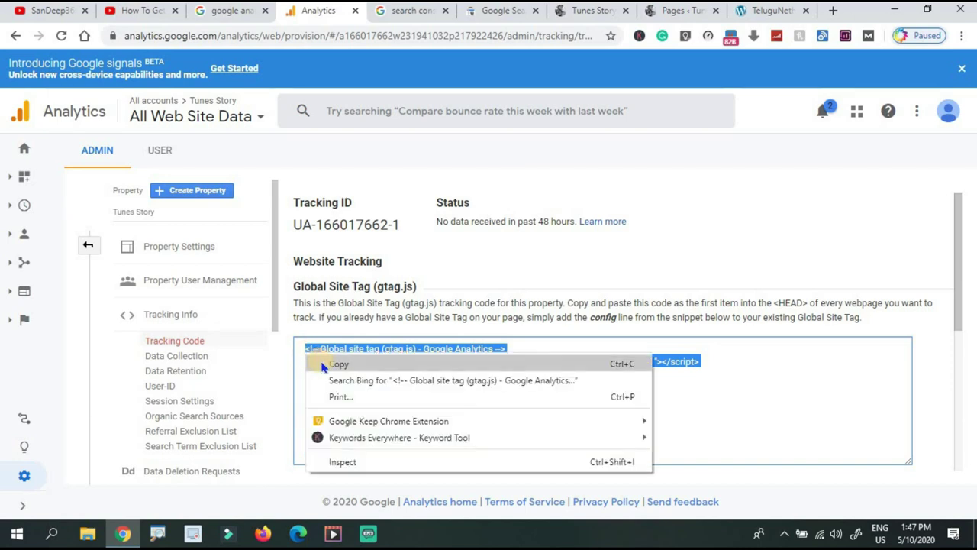
{"action": "left_click", "coordinate": [337, 364]}
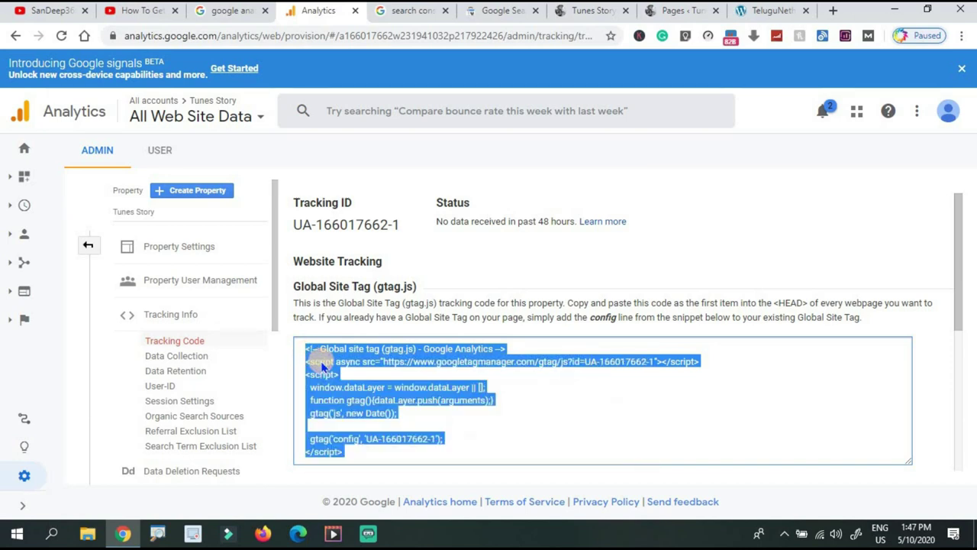
{"action": "left_click", "coordinate": [533, 395]}
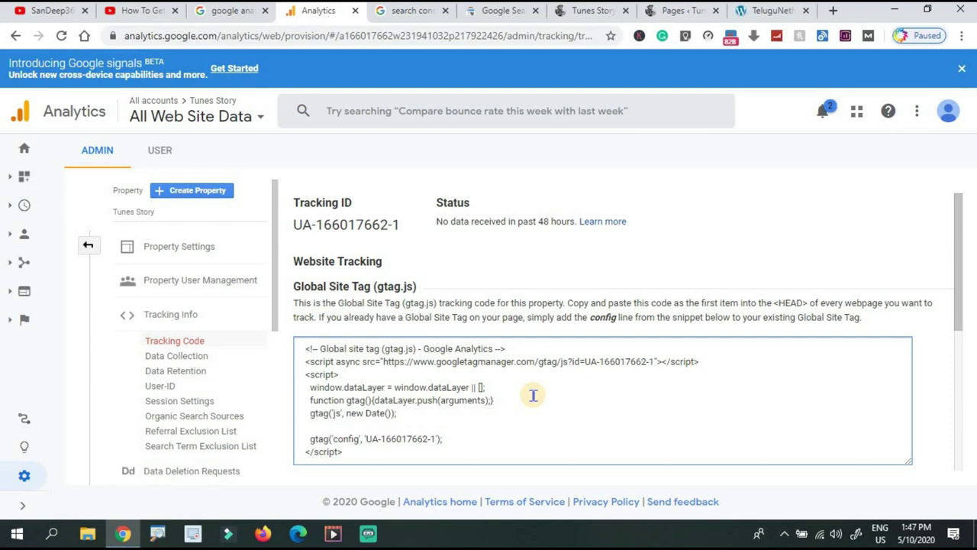
- Switch to the Tunes Story WordPress admin and open the Theme Editor, acknowledging the warning about direct theme edits
{"action": "left_click", "coordinate": [658, 12]}
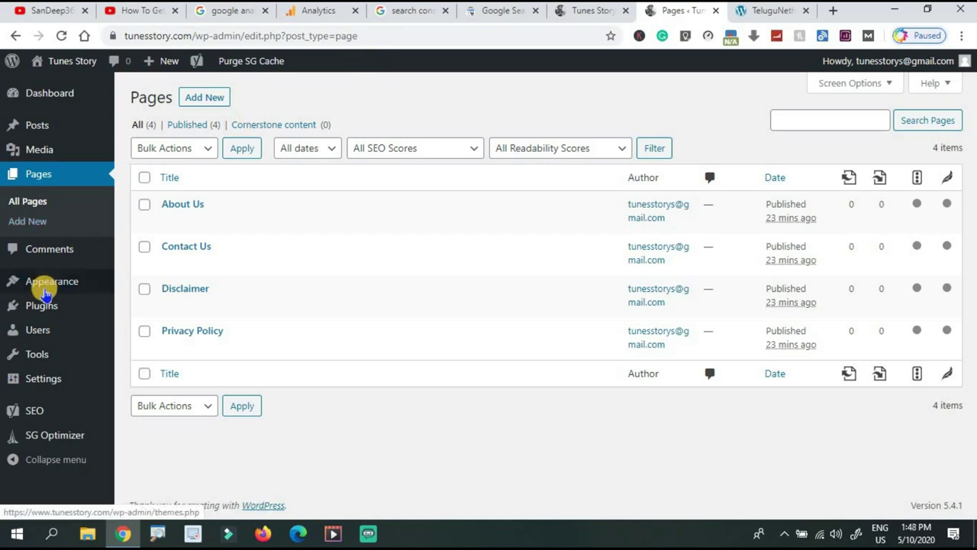
{"action": "mouse_move", "coordinate": [45, 294]}
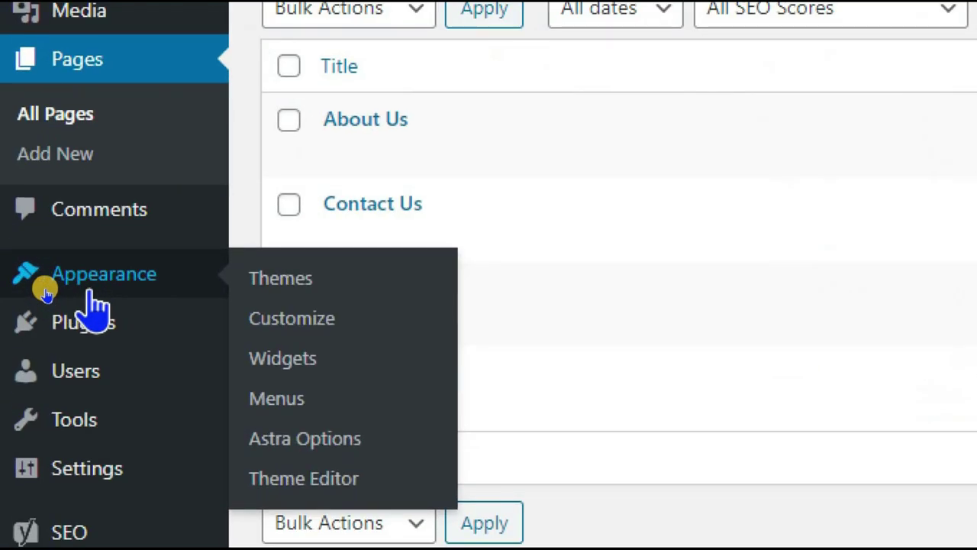
{"action": "left_click", "coordinate": [291, 480]}
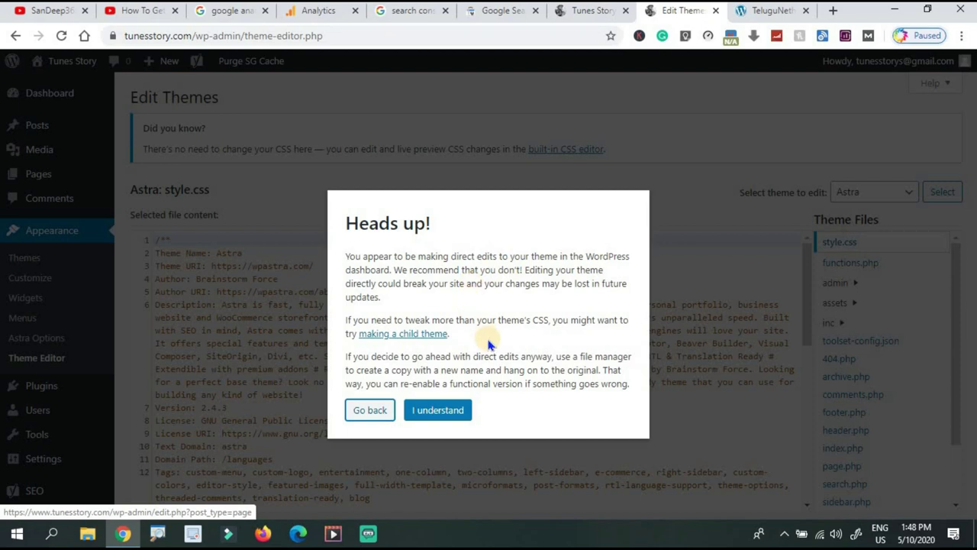
{"action": "left_click", "coordinate": [437, 413]}
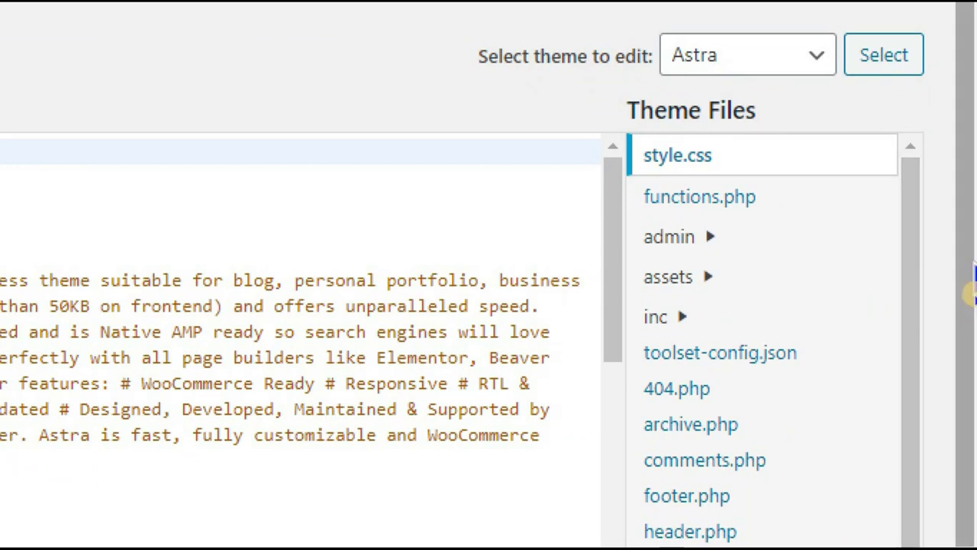
- Open the Astra theme's header.php file for editing
{"action": "scroll", "coordinate": [971, 294], "scroll_direction": "down", "scroll_amount": 3}
{"action": "scroll", "coordinate": [968, 344], "scroll_direction": "up", "scroll_amount": 3}
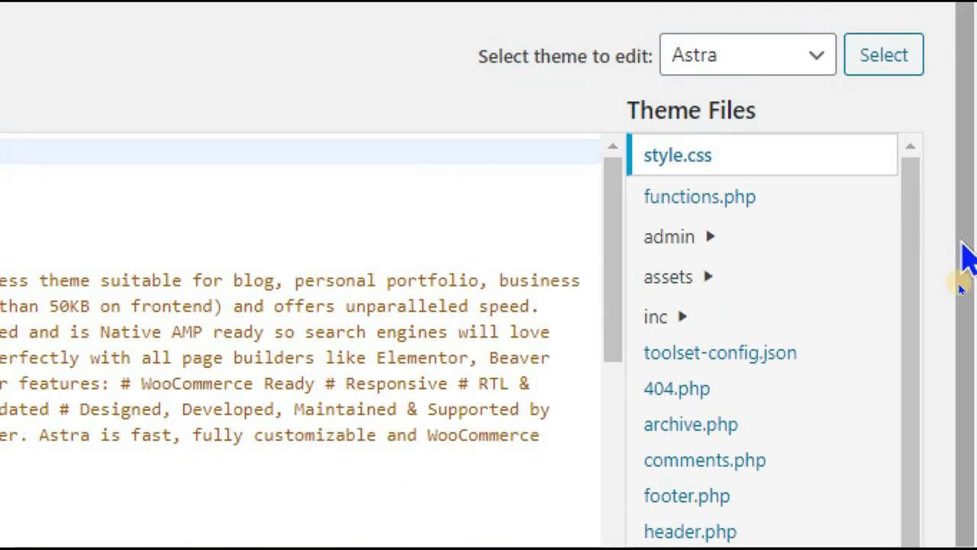
{"action": "scroll", "coordinate": [916, 275], "scroll_direction": "down", "scroll_amount": 2}
{"action": "scroll", "coordinate": [913, 252], "scroll_direction": "up", "scroll_amount": 2}
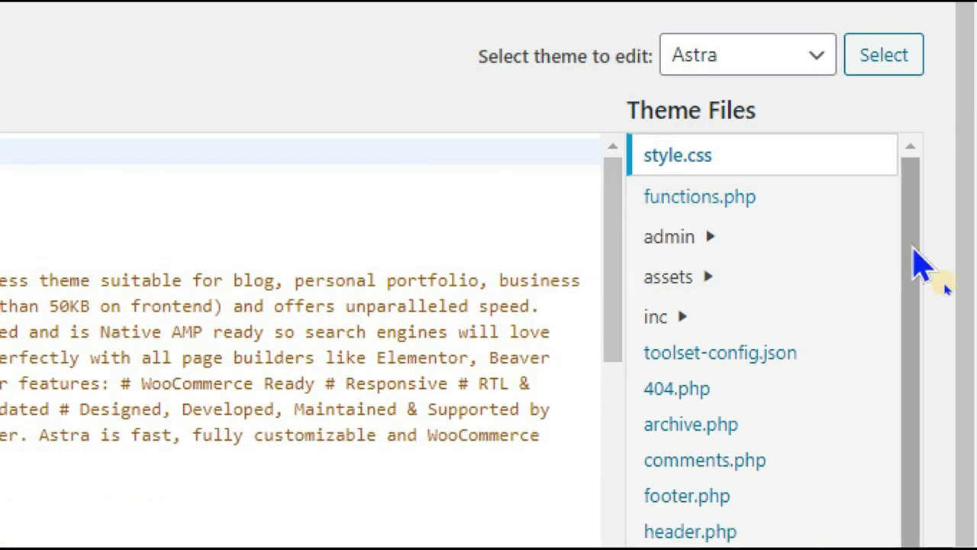
{"action": "left_click_drag", "start_coordinate": [915, 244], "coordinate": [926, 362]}
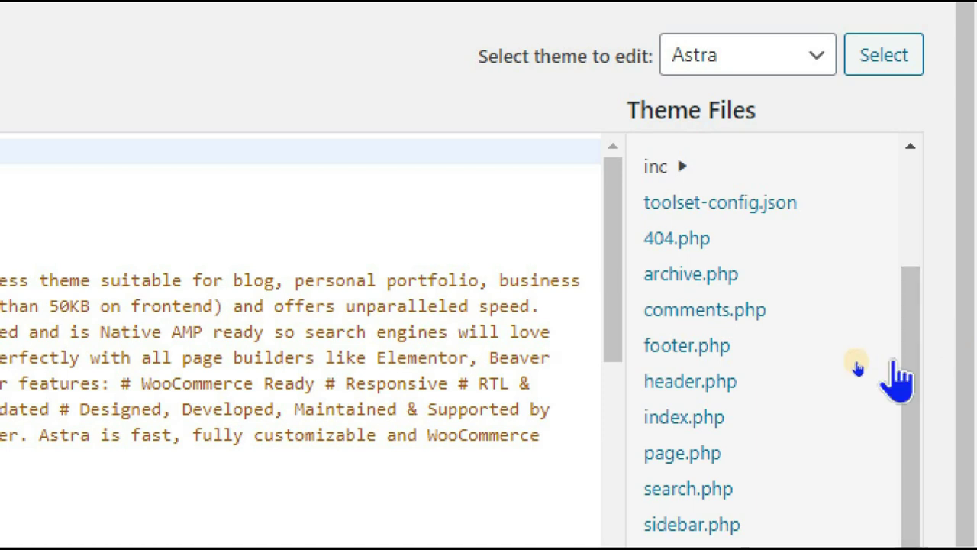
{"action": "left_click", "coordinate": [717, 383]}
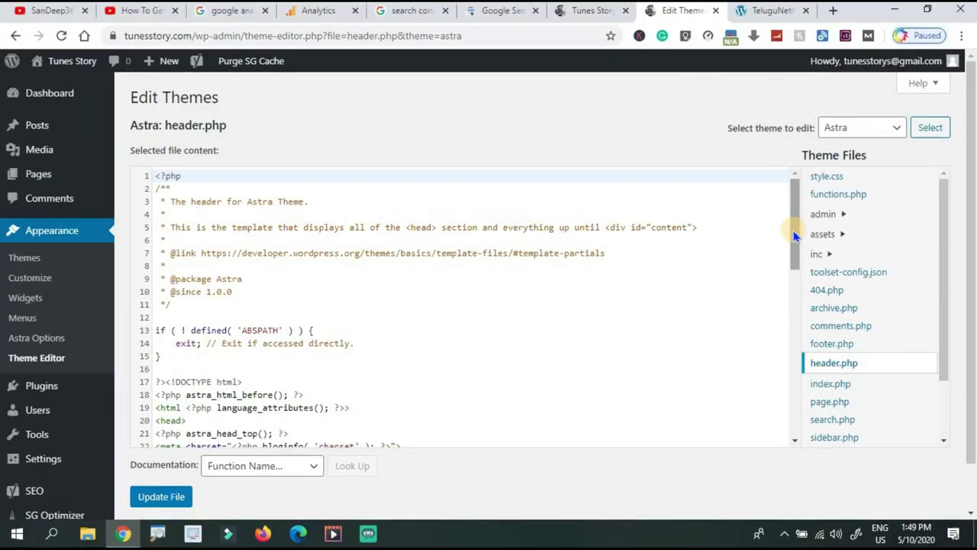
- Paste the copied Google Analytics tag directly below the opening <head> tag in header.php, without a trailing blank line, and update the file
{"action": "left_click_drag", "start_coordinate": [794, 234], "coordinate": [800, 283]}
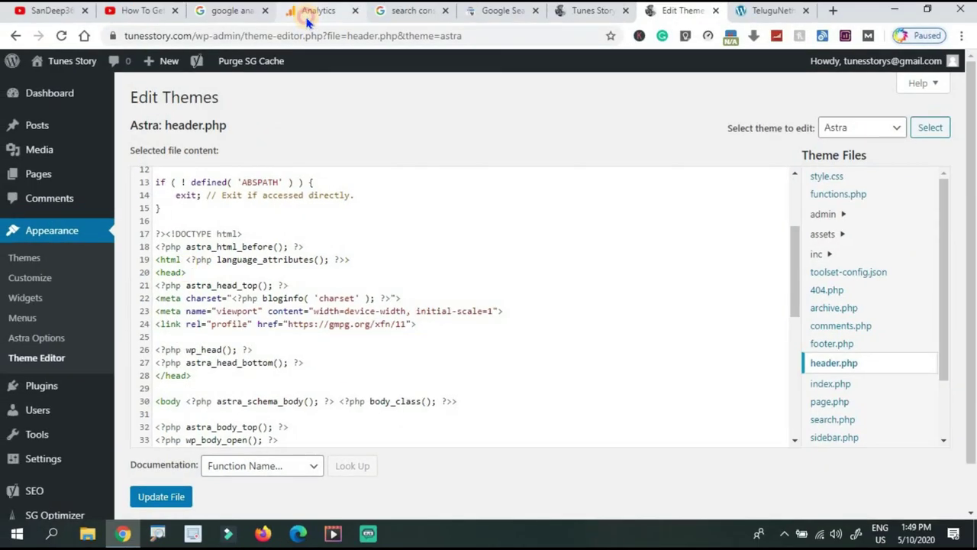
{"action": "left_click", "coordinate": [317, 11]}
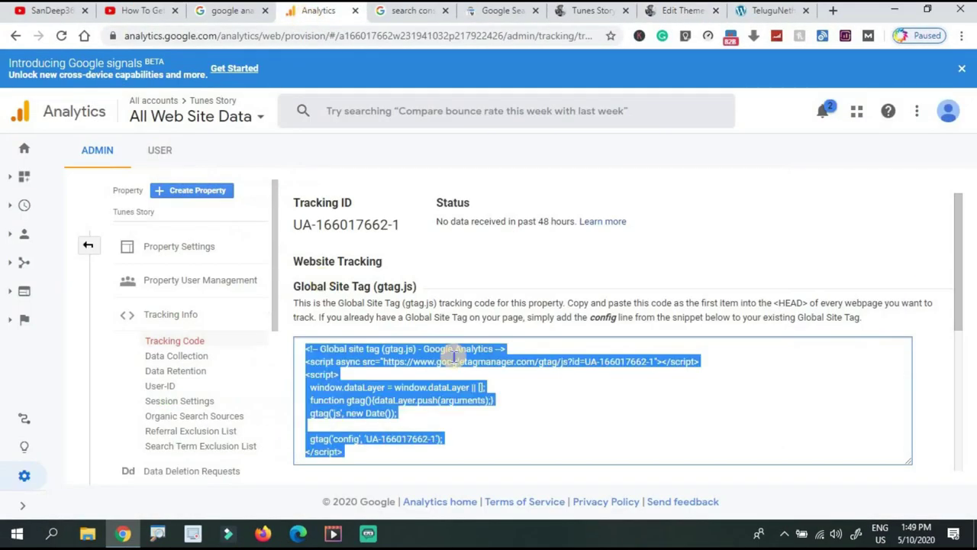
{"action": "left_click", "coordinate": [682, 11]}
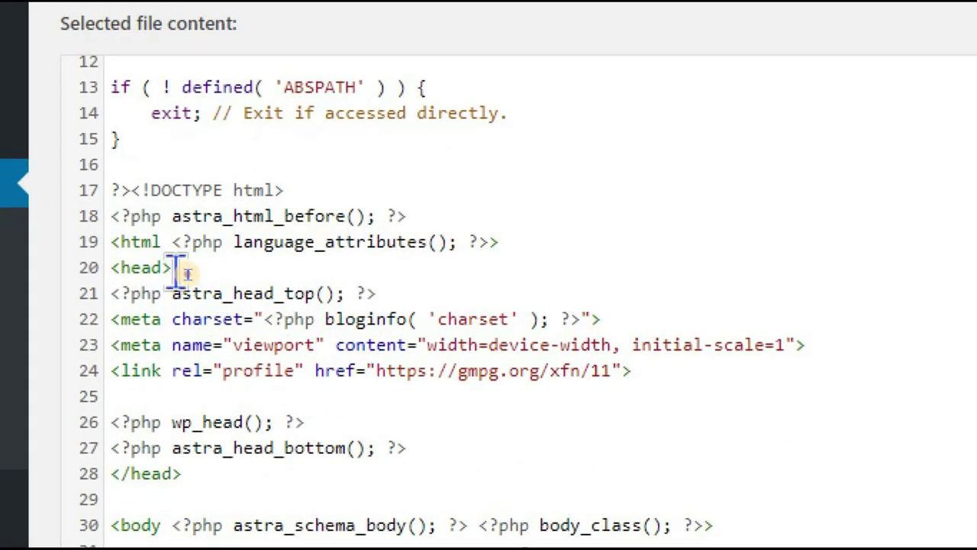
{"action": "left_click", "coordinate": [187, 273]}
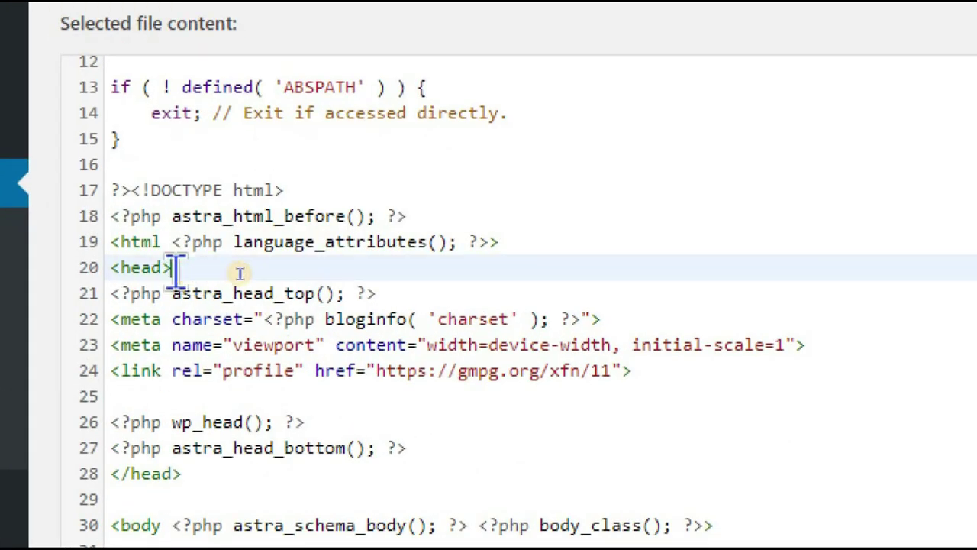
{"action": "key", "text": "Return"}
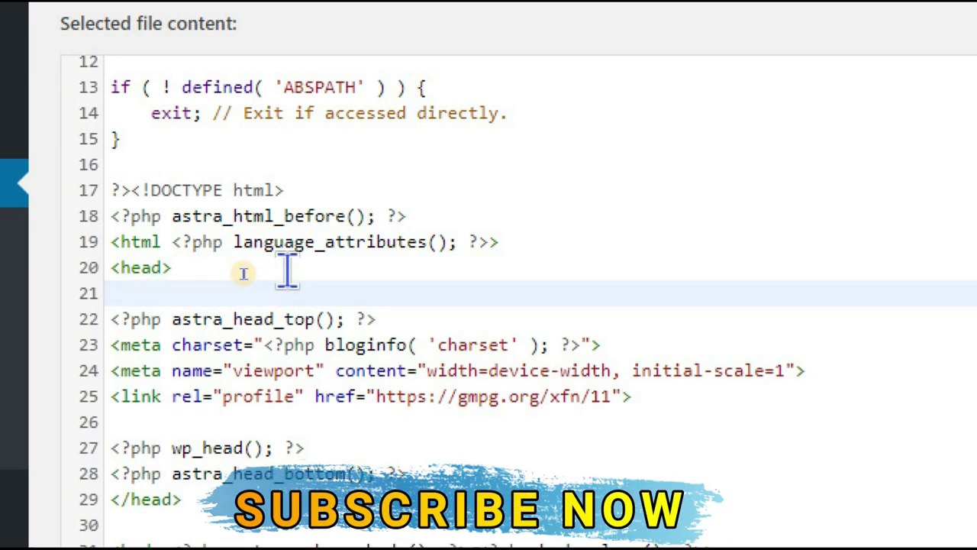
{"action": "key", "text": "ctrl+v"}
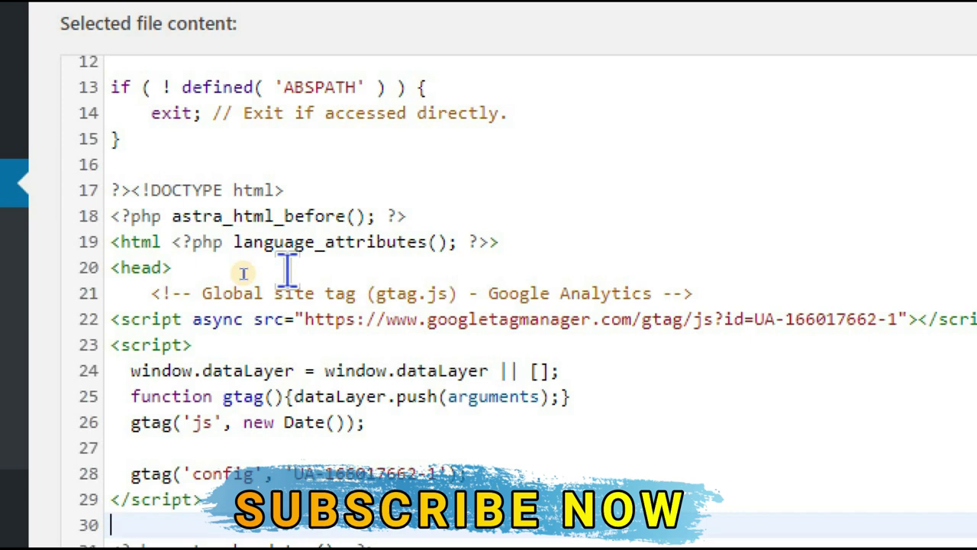
{"action": "key", "text": "BackSpace"}
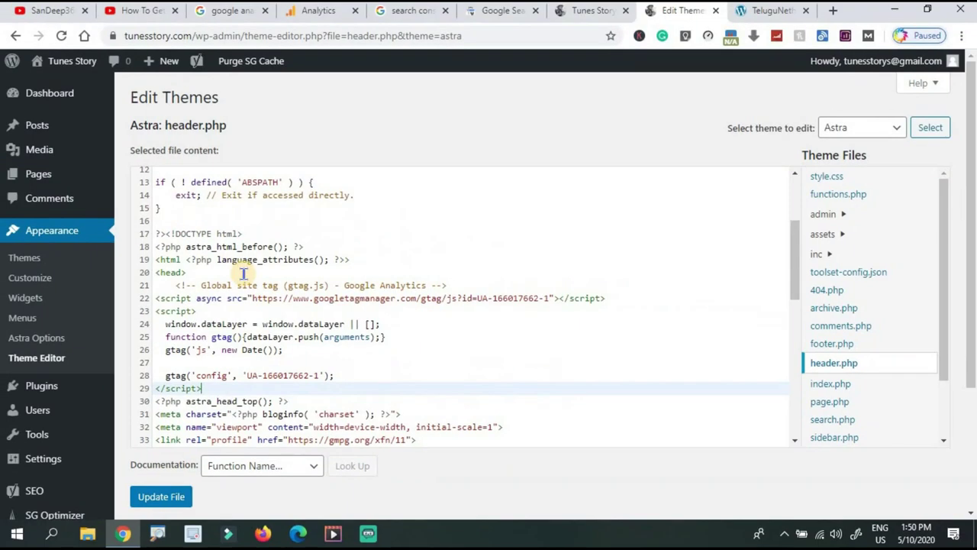
{"action": "left_click", "coordinate": [162, 497]}
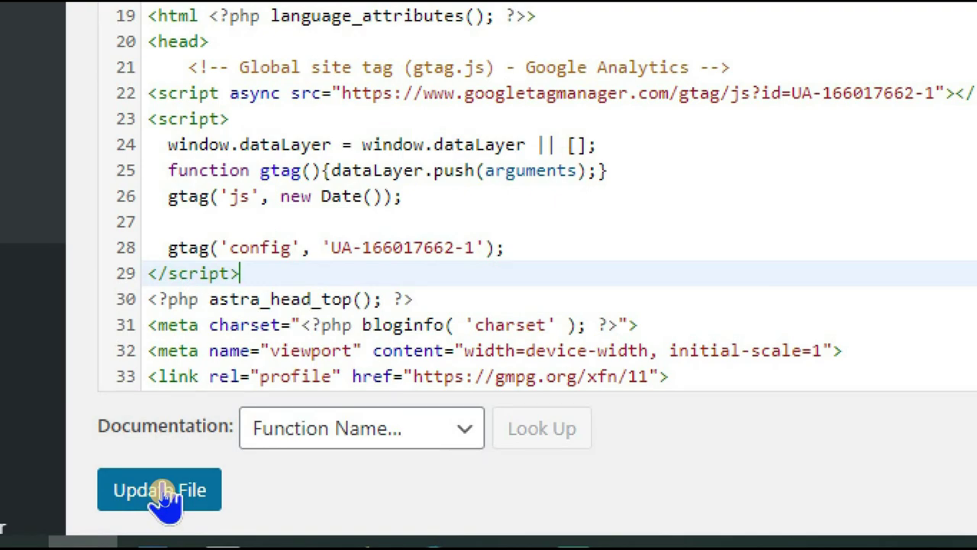
{"action": "left_click", "coordinate": [162, 495]}
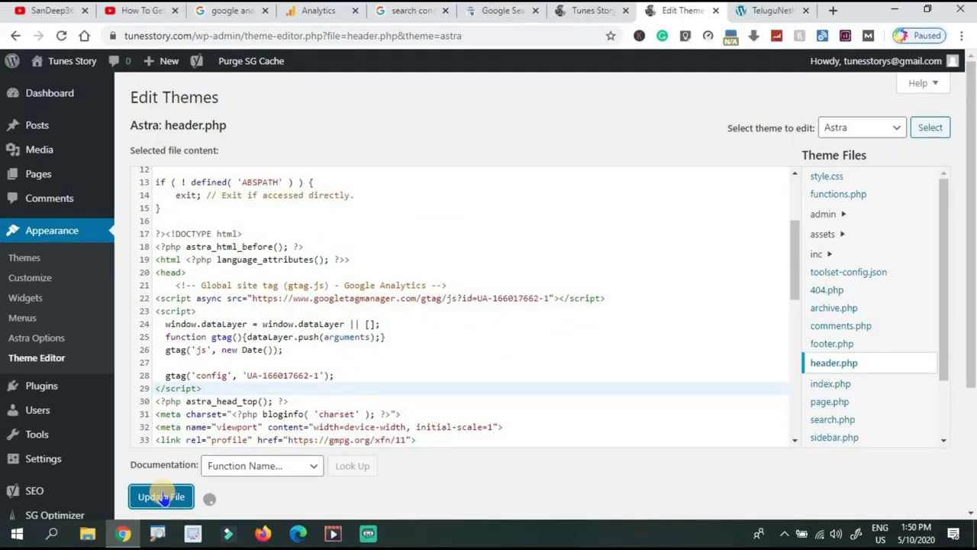